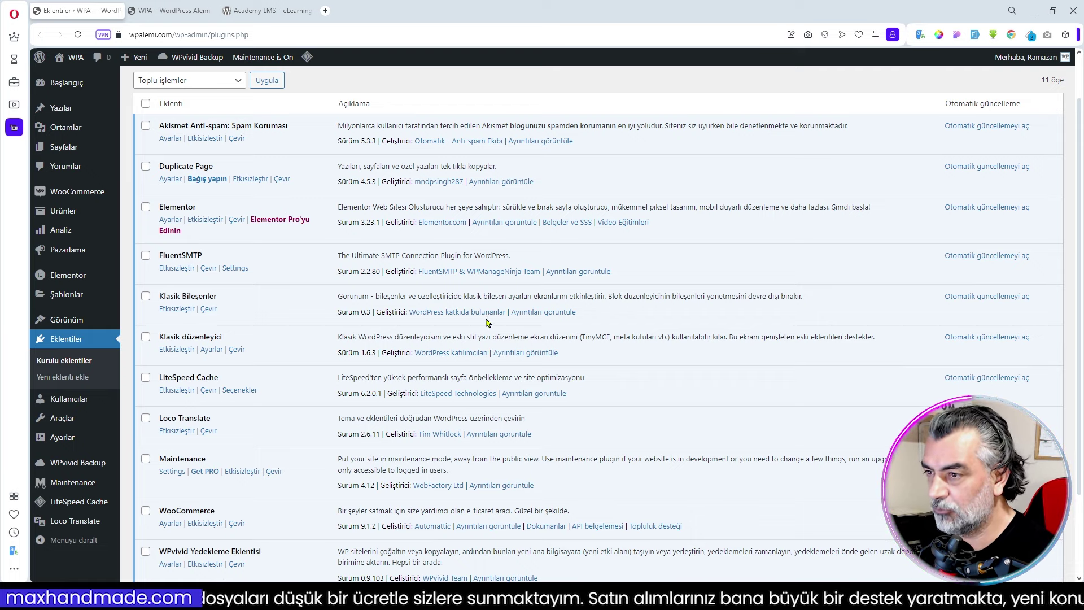
{"action": "scroll", "coordinate": [532, 318], "scroll_direction": "up", "scroll_amount": 1}
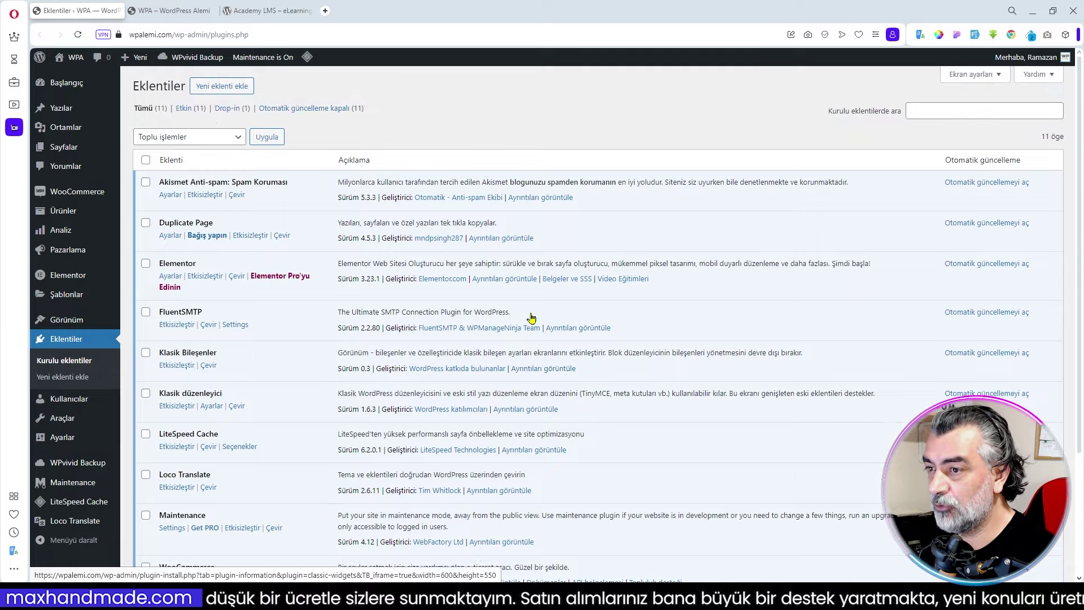
{"action": "key", "text": "ctrl+Tab"}
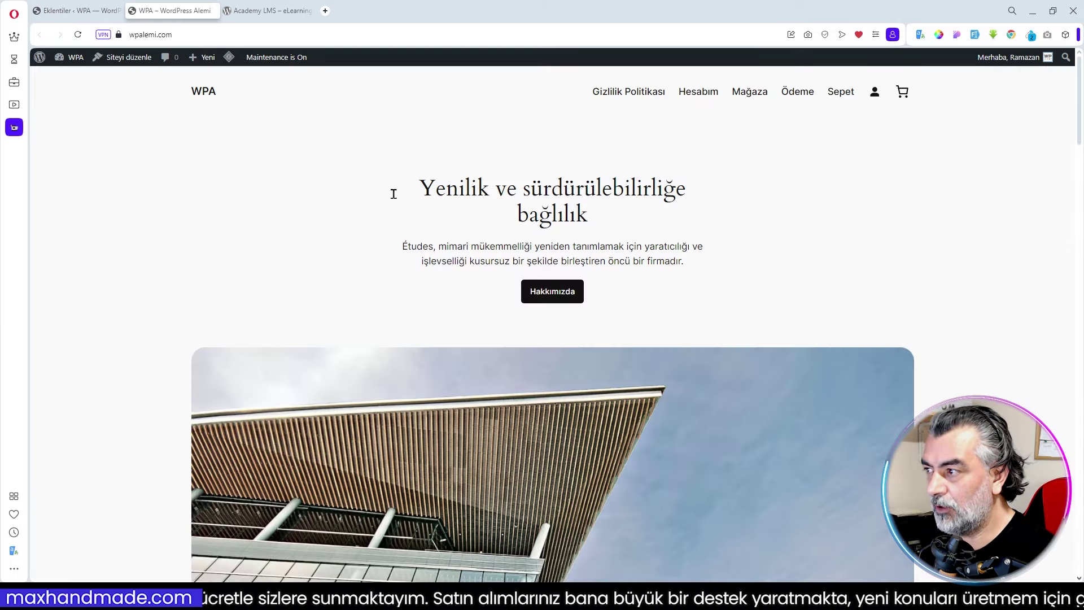
{"action": "left_click", "coordinate": [72, 9]}
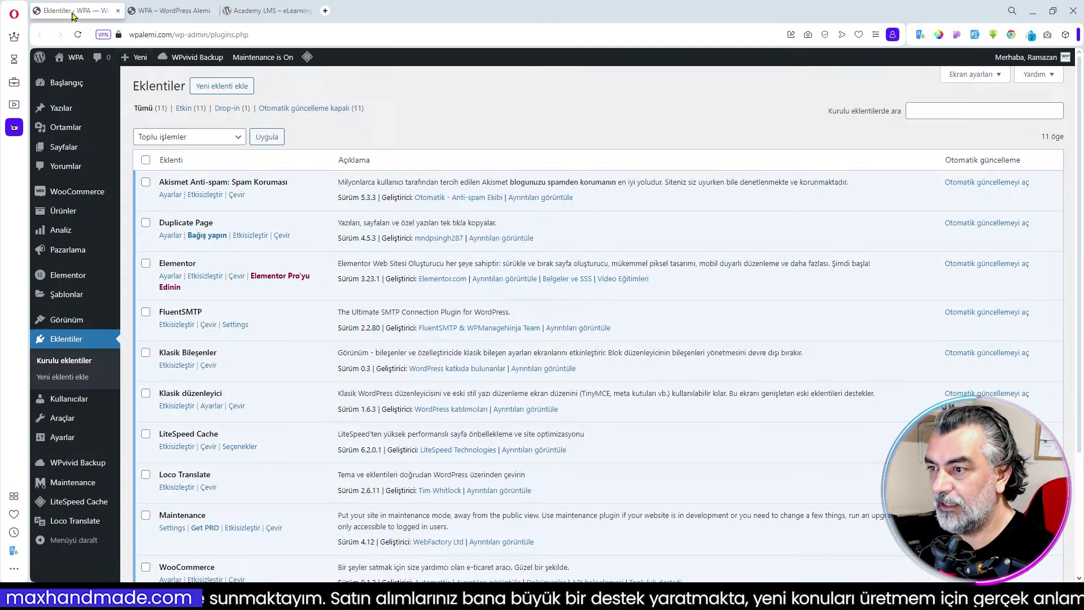
Search for the new plugin "Academy LMS – eLearning and online course solution for WordPress"
{"action": "left_click", "coordinate": [63, 377]}
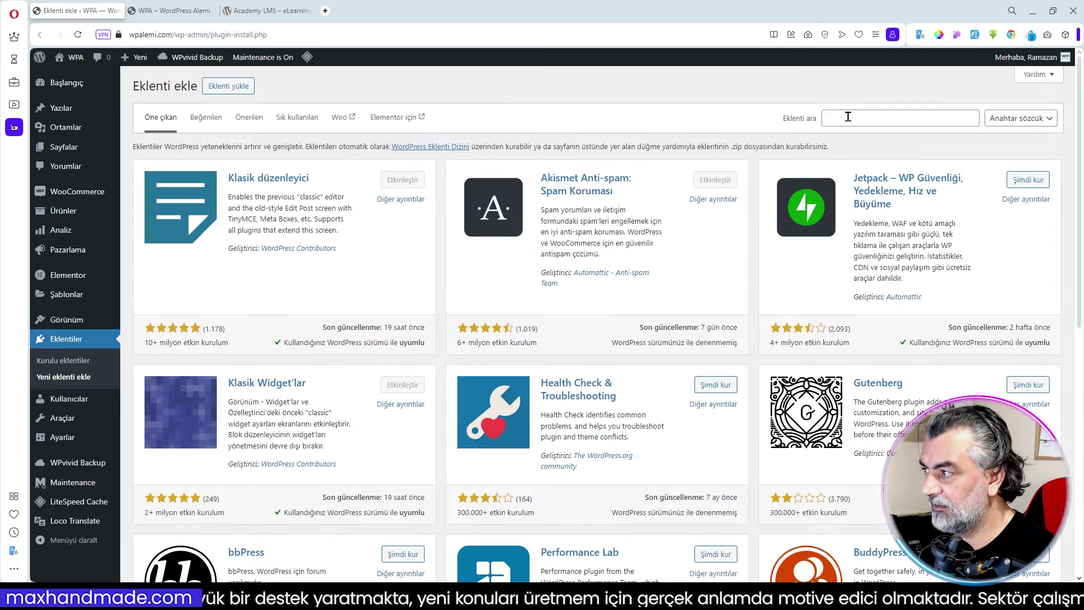
{"action": "left_click", "coordinate": [847, 116]}
{"action": "type", "text": "Academy LMS – eLearning and online course solution for WordPress"}
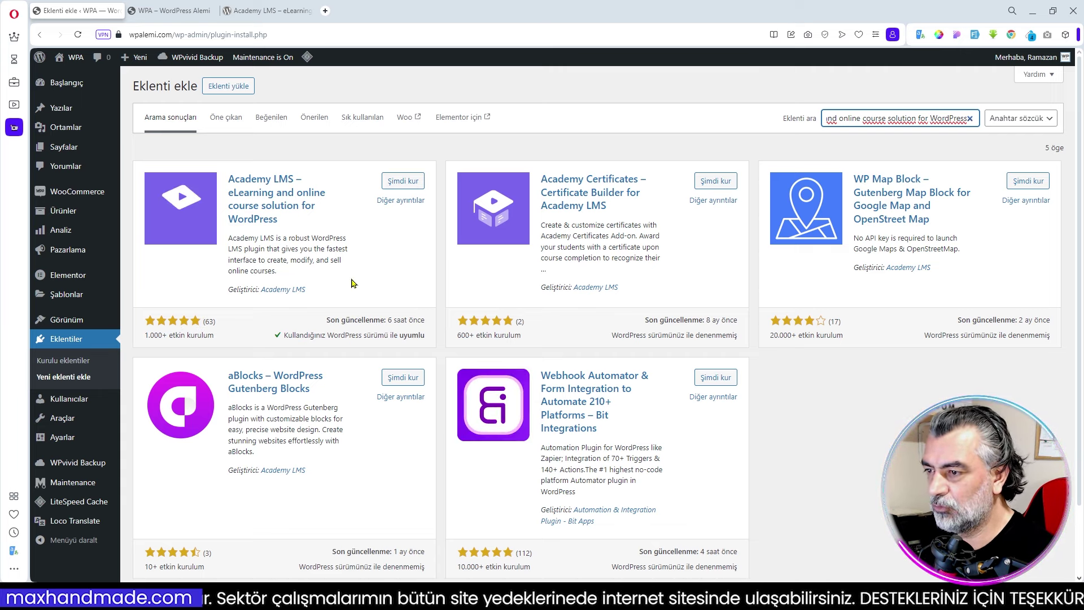
Install and activate the Academy LMS plugin, skipping its setup wizard to reach the dashboard
{"action": "left_click", "coordinate": [405, 181]}
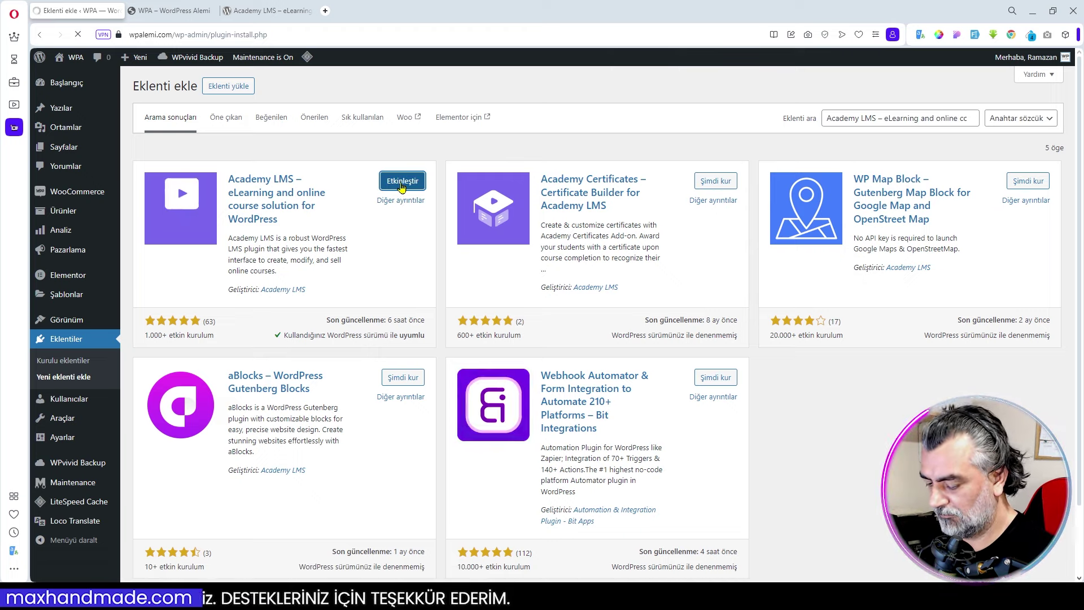
{"action": "left_click", "coordinate": [399, 181]}
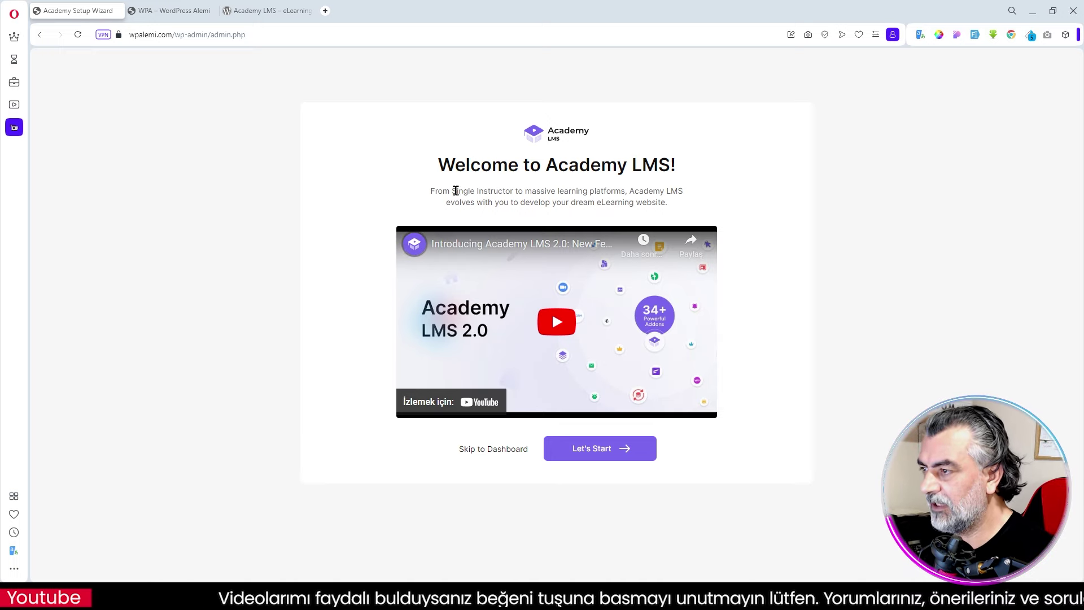
{"action": "left_click", "coordinate": [489, 455]}
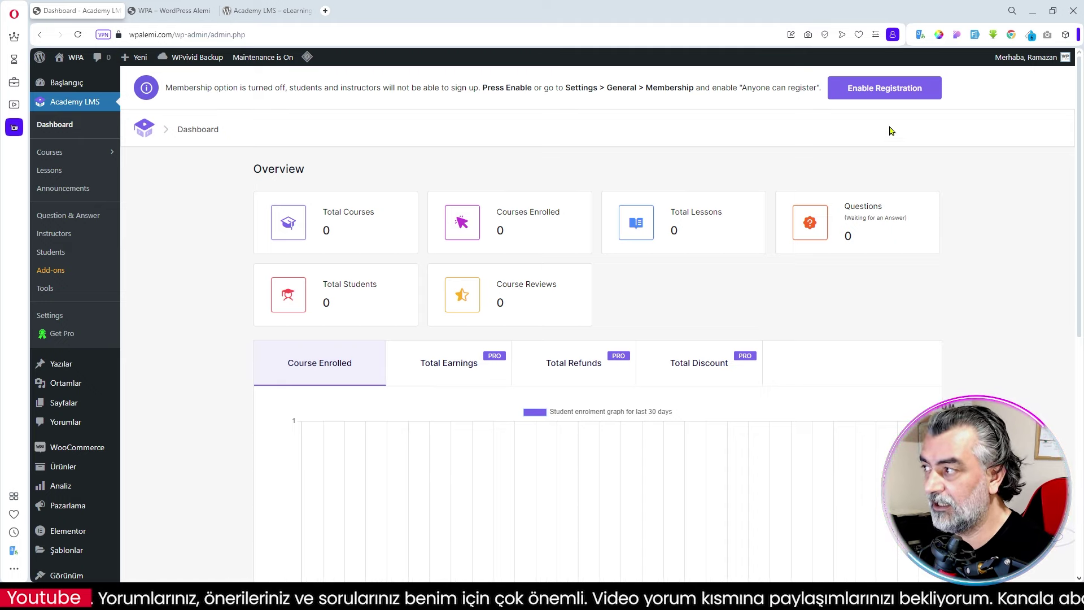
Allow anyone to register an account in the site's general settings and save the change
{"action": "scroll", "coordinate": [68, 350], "scroll_direction": "down", "scroll_amount": 2}
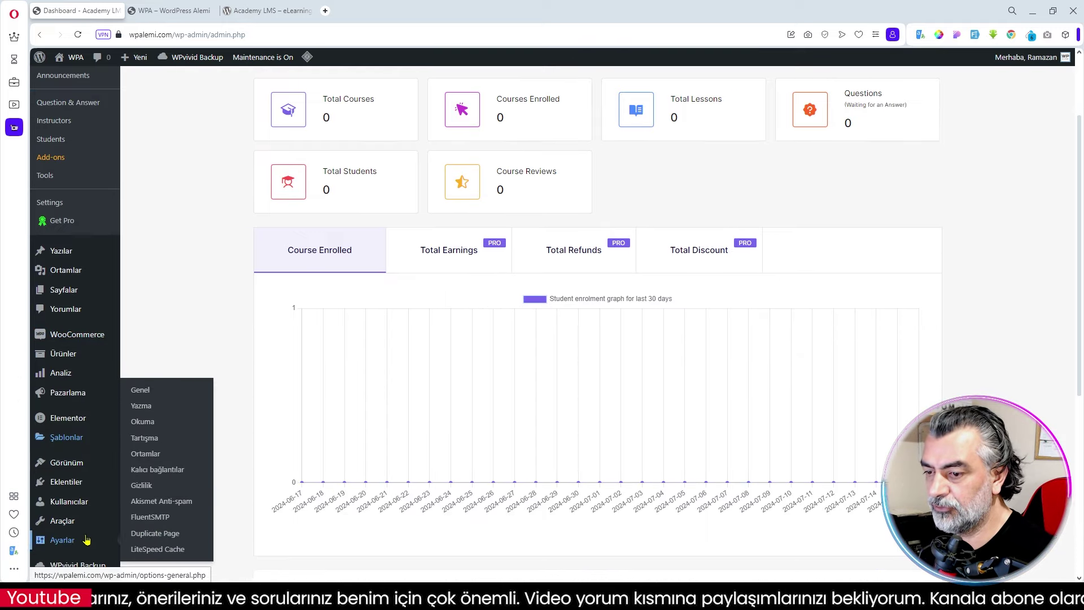
{"action": "scroll", "coordinate": [70, 486], "scroll_direction": "down", "scroll_amount": 3}
{"action": "mouse_move", "coordinate": [62, 370]}
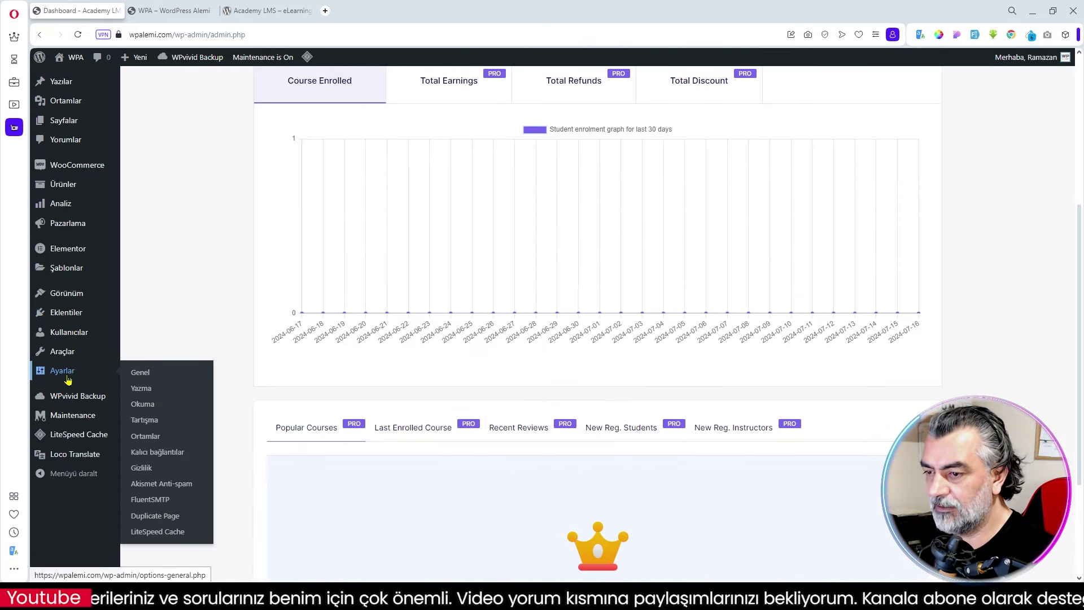
{"action": "left_click", "coordinate": [139, 372]}
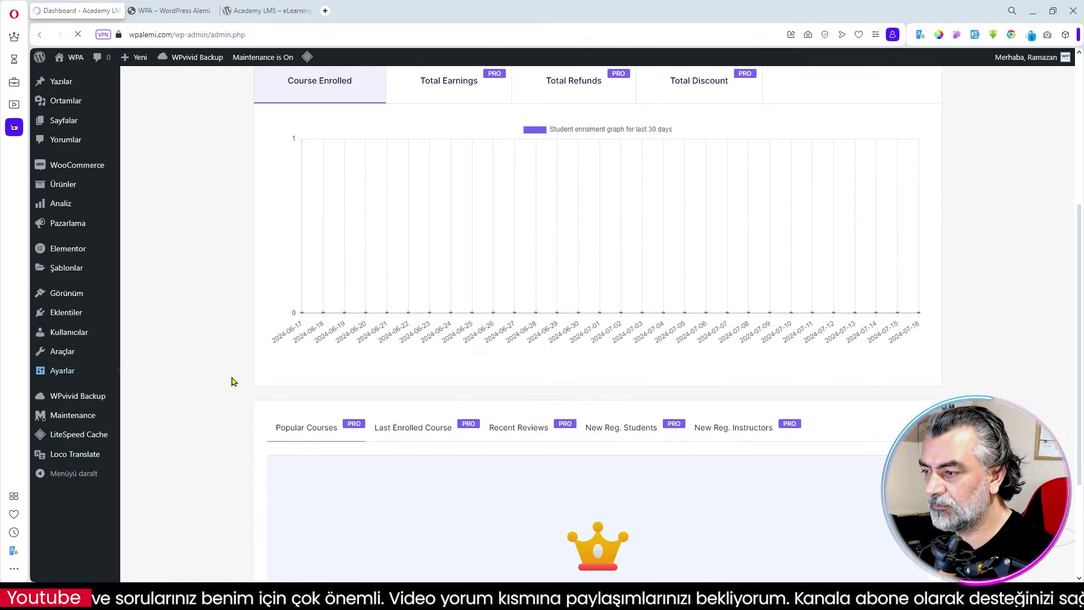
{"action": "scroll", "coordinate": [452, 404], "scroll_direction": "down", "scroll_amount": 2}
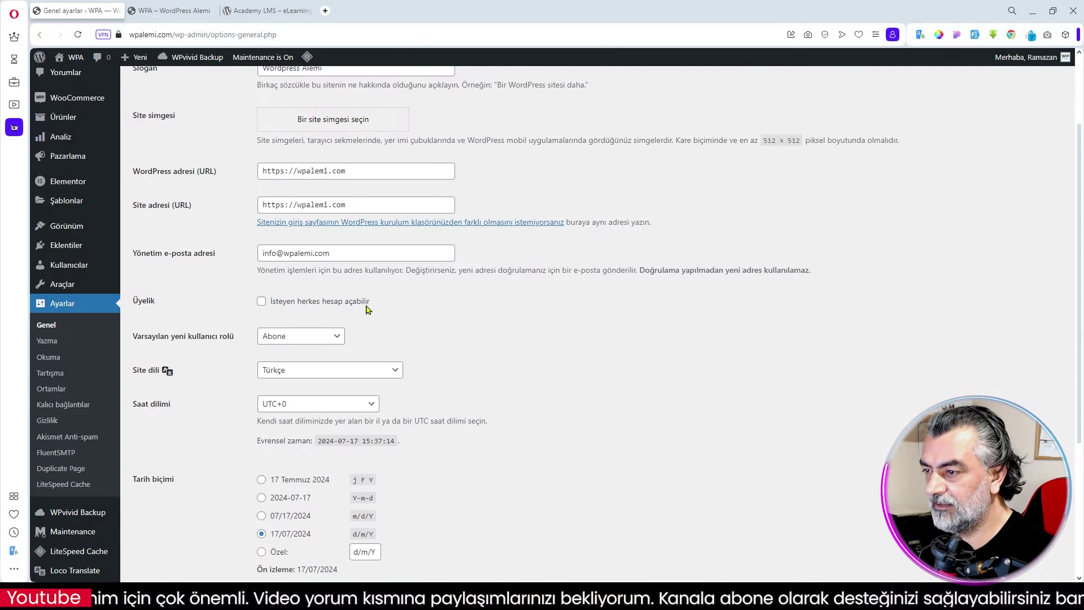
{"action": "scroll", "coordinate": [495, 381], "scroll_direction": "down", "scroll_amount": 3}
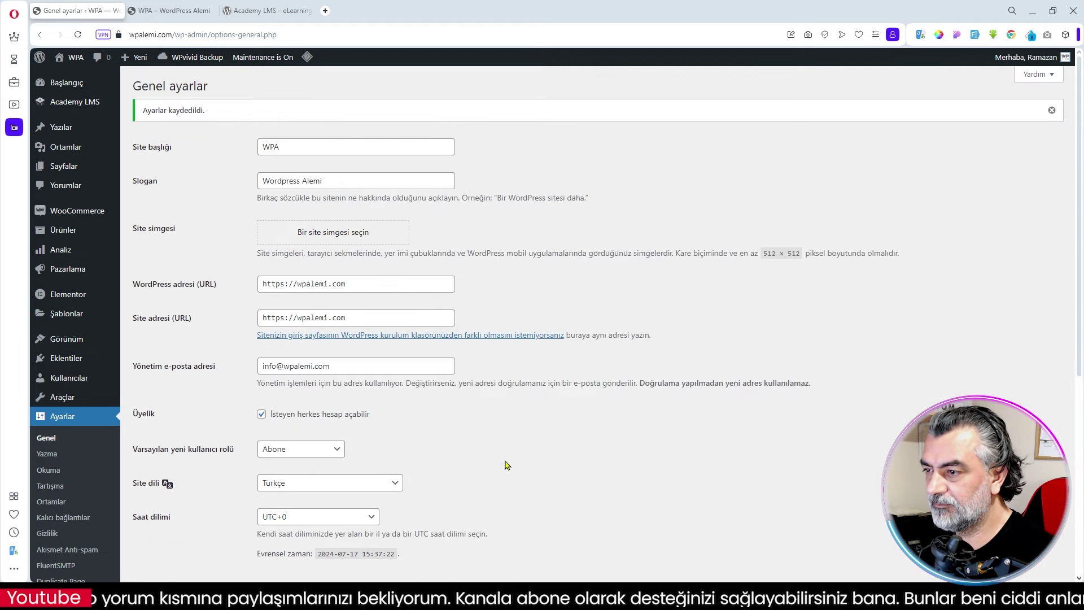
Examine the Academy Starter Templates plugin page on wordpress.org and check the site's installed themes
{"action": "mouse_move", "coordinate": [79, 102]}
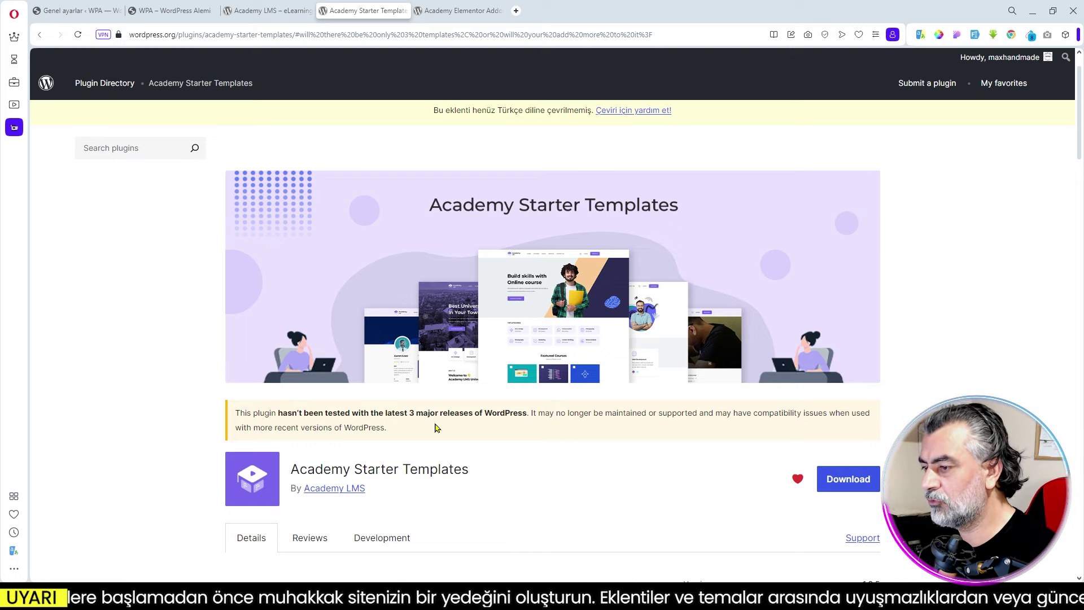
{"action": "scroll", "coordinate": [661, 448], "scroll_direction": "down", "scroll_amount": 3}
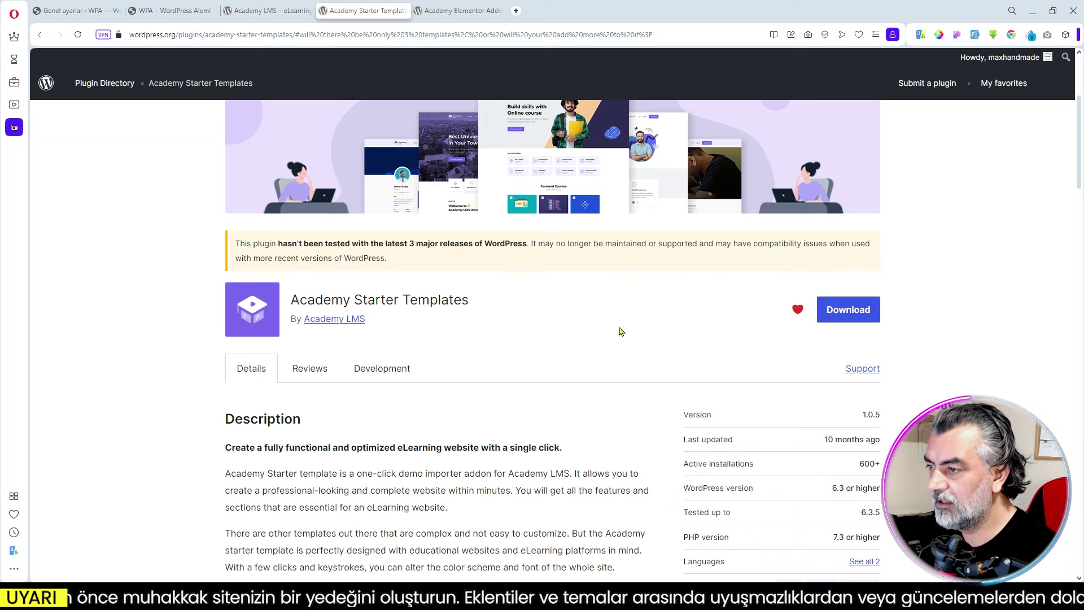
{"action": "scroll", "coordinate": [594, 333], "scroll_direction": "up", "scroll_amount": 1}
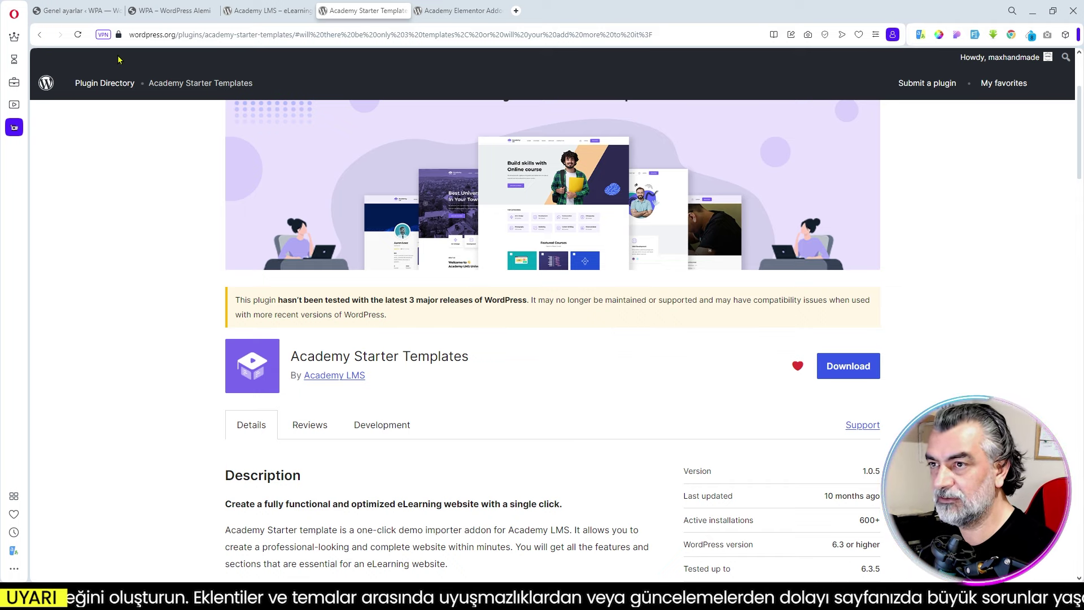
{"action": "left_click", "coordinate": [76, 10]}
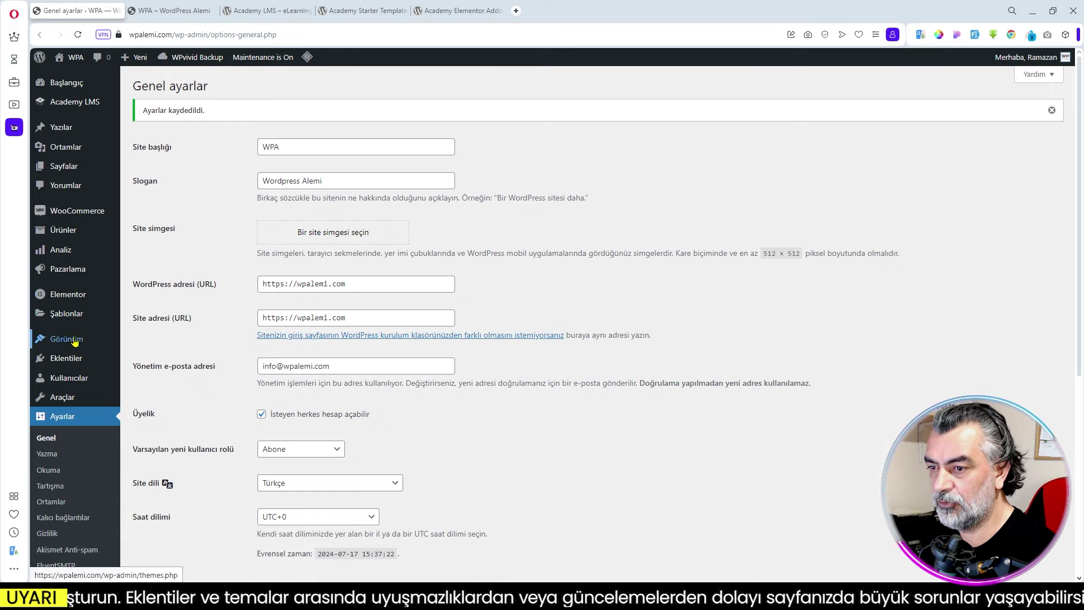
{"action": "mouse_move", "coordinate": [74, 342]}
{"action": "left_click", "coordinate": [141, 343]}
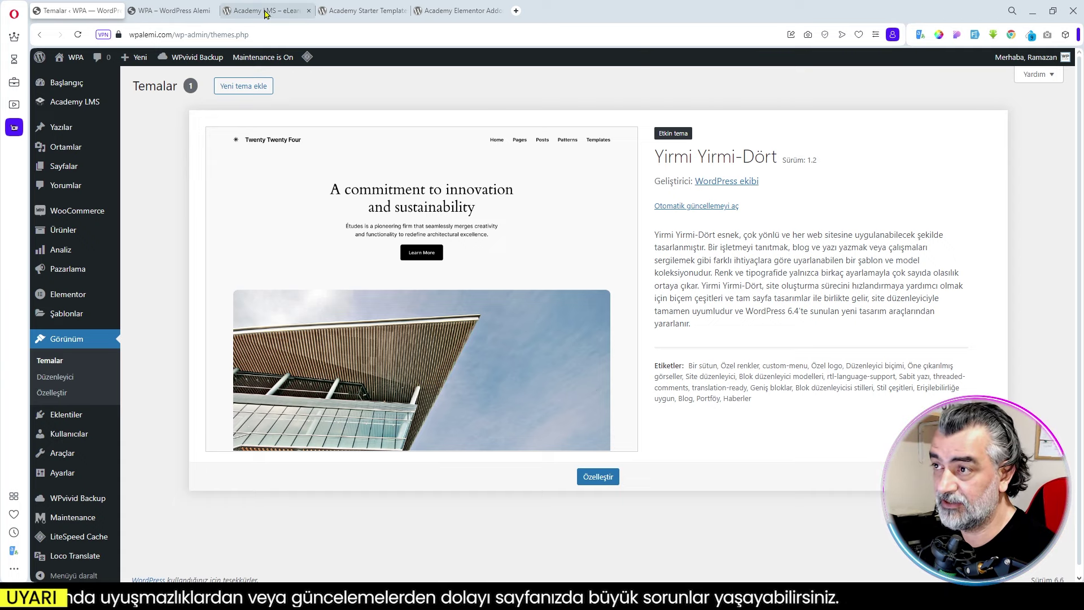
Copy the name "Academy Starter Templates" from its wordpress.org page and search for it among new plugins on the site
{"action": "left_click", "coordinate": [364, 10]}
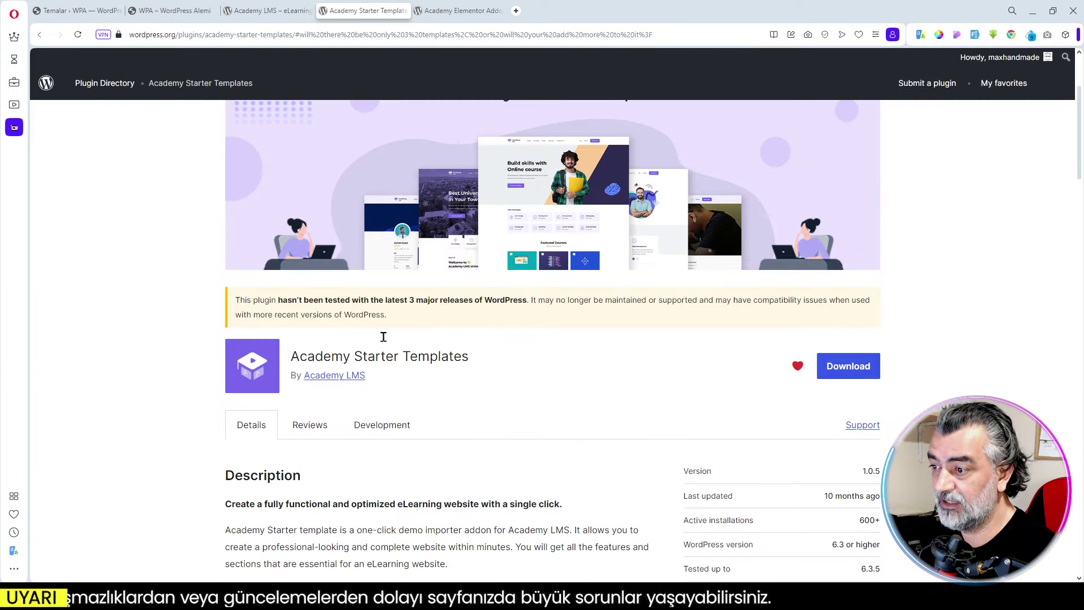
{"action": "left_click_drag", "start_coordinate": [468, 355], "coordinate": [292, 350]}
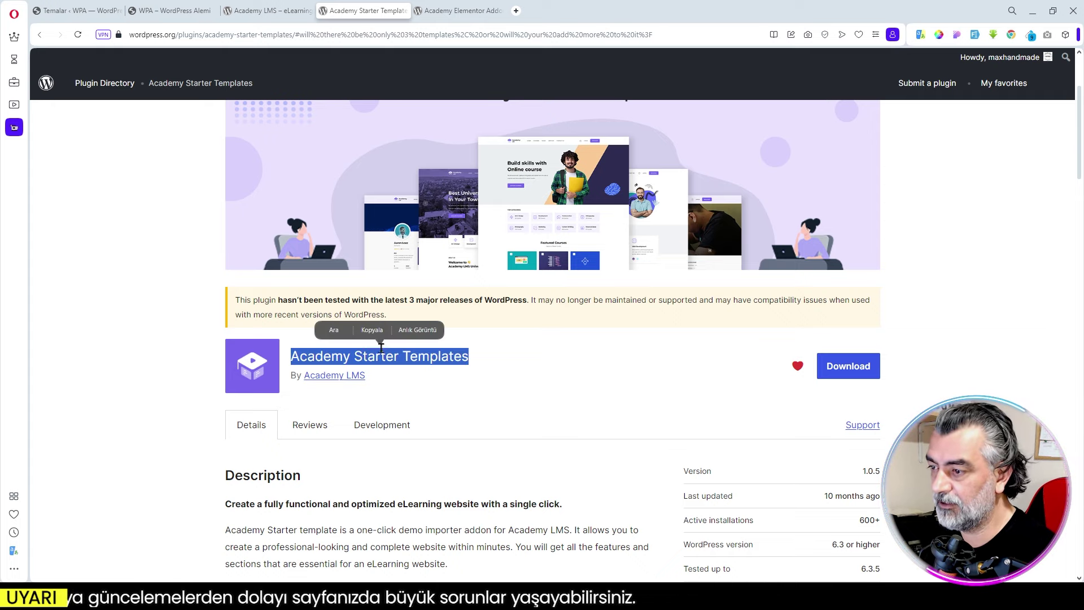
{"action": "left_click", "coordinate": [372, 330]}
{"action": "left_click", "coordinate": [102, 11]}
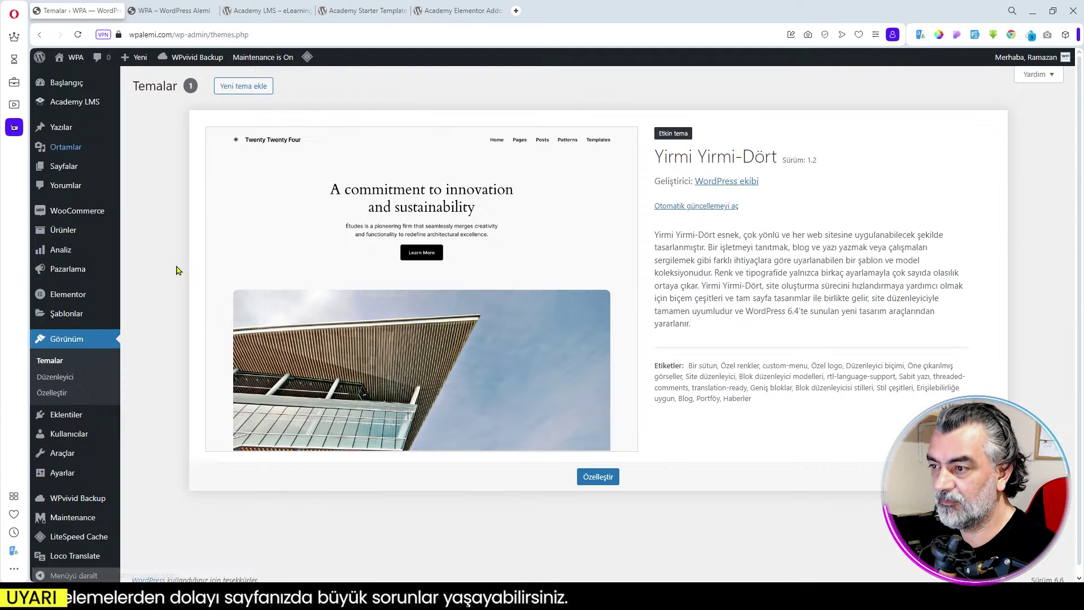
{"action": "left_click", "coordinate": [158, 433]}
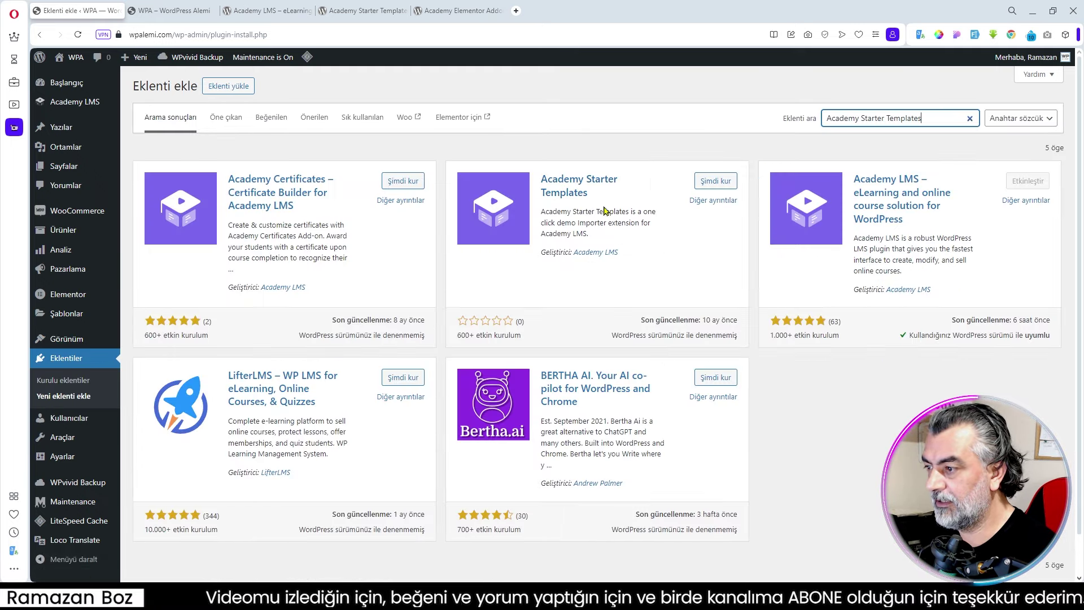
Install and activate the Academy Starter Templates plugin, and open its demo library
{"action": "left_click", "coordinate": [712, 181]}
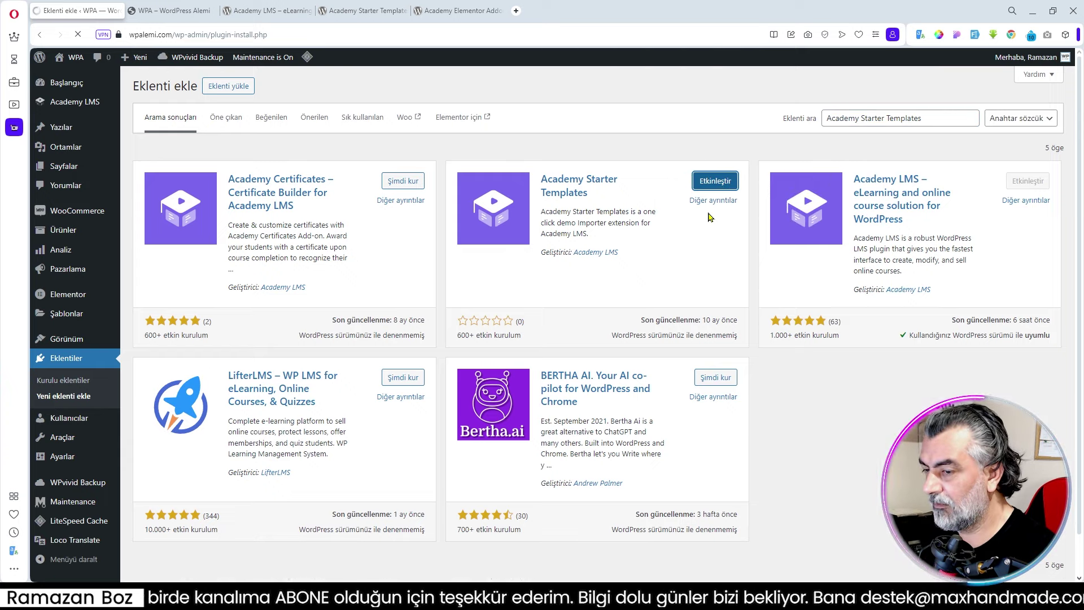
{"action": "left_click", "coordinate": [713, 181]}
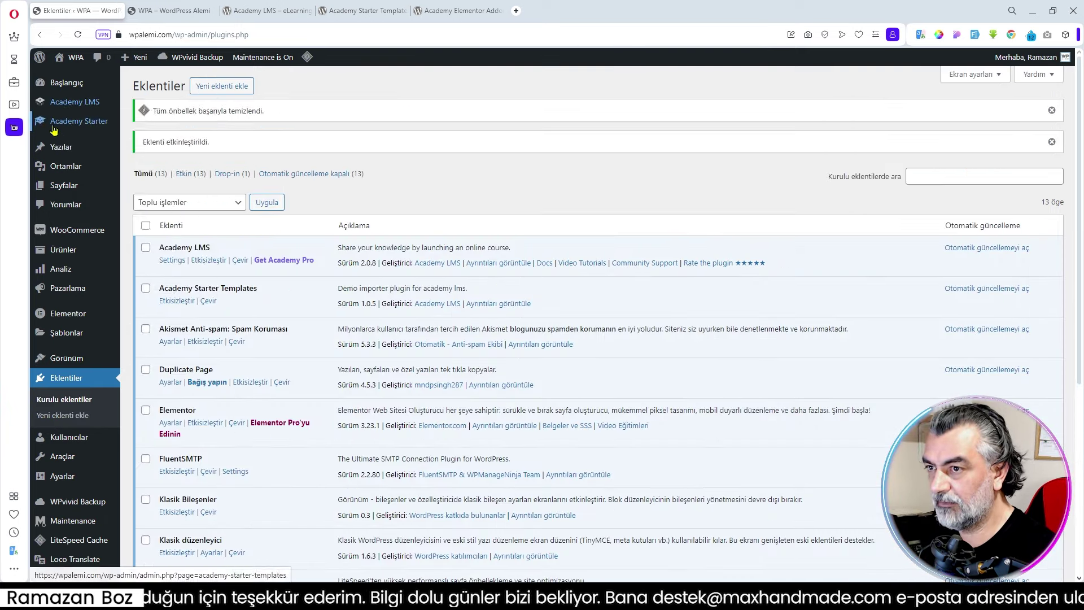
{"action": "mouse_move", "coordinate": [53, 113]}
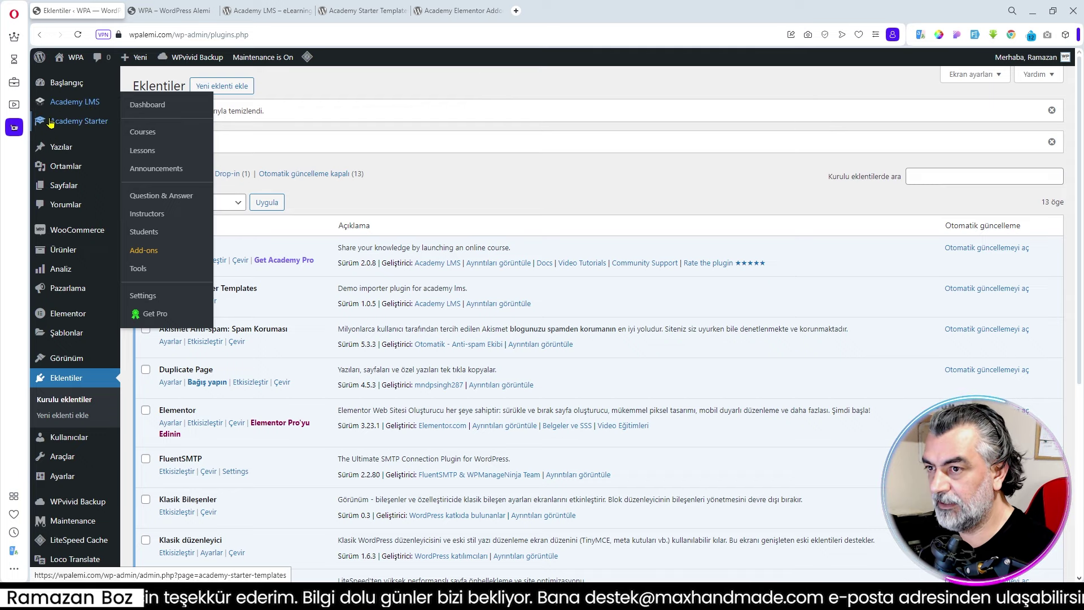
{"action": "left_click", "coordinate": [79, 121]}
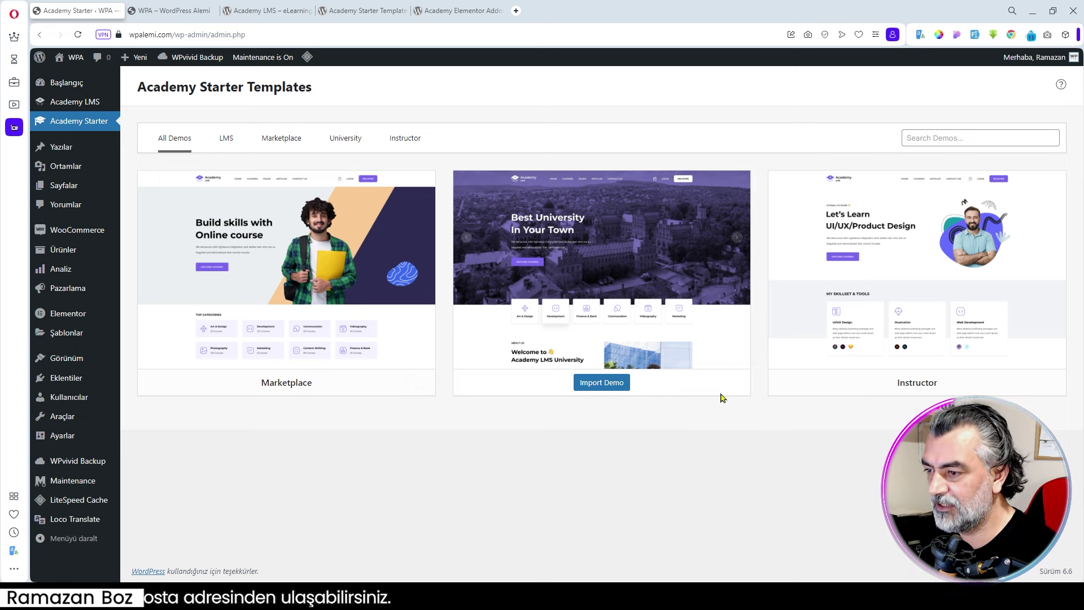
{"action": "mouse_move", "coordinate": [586, 314]}
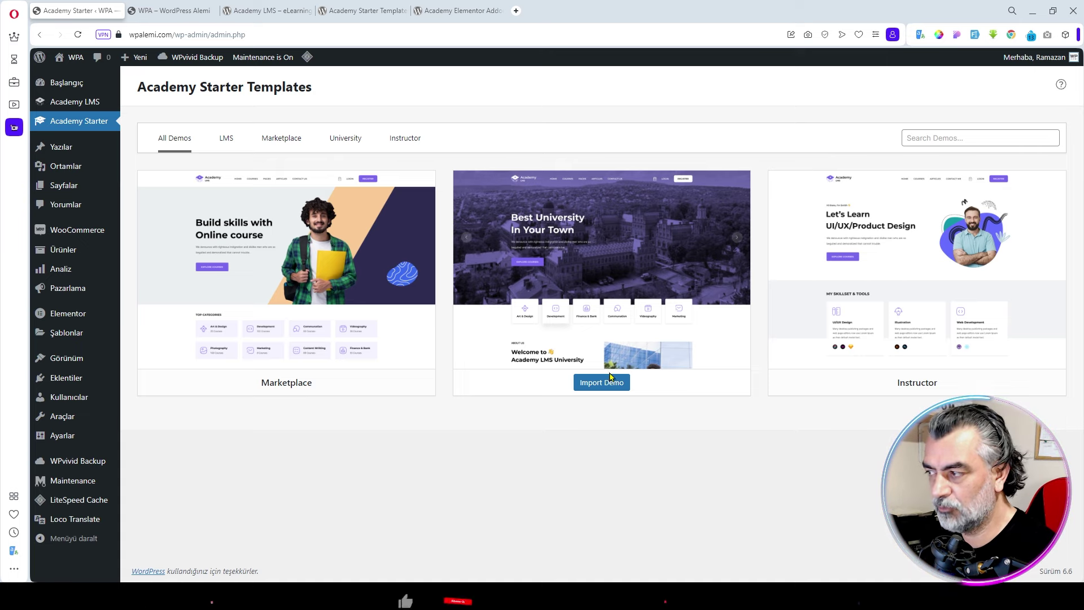
{"action": "mouse_move", "coordinate": [926, 339]}
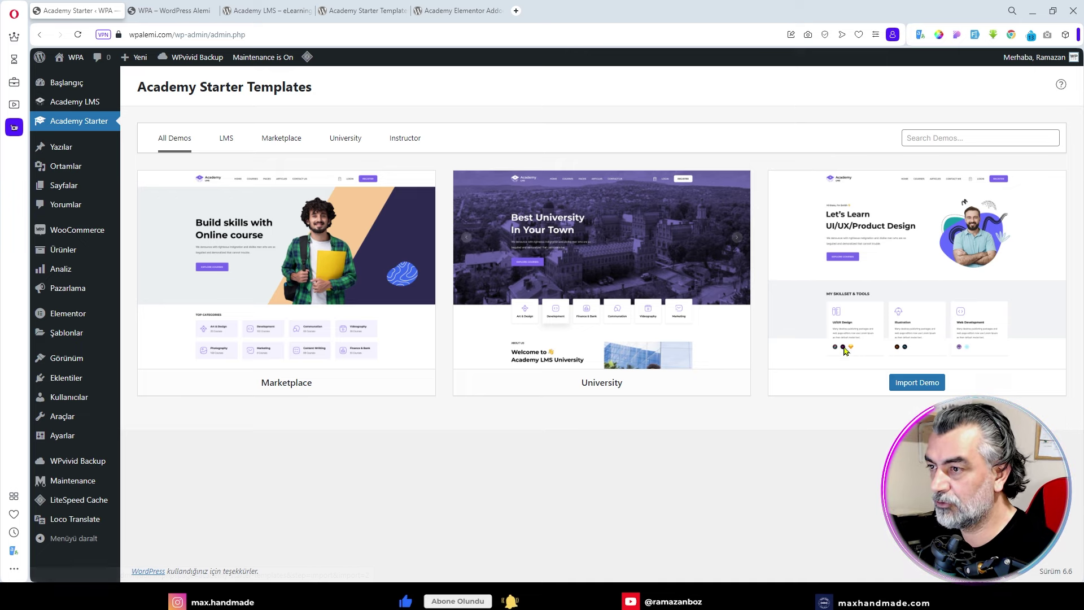
Open the Academy LMS translation template academy.pot for editing in Loco Translate
{"action": "mouse_move", "coordinate": [79, 102]}
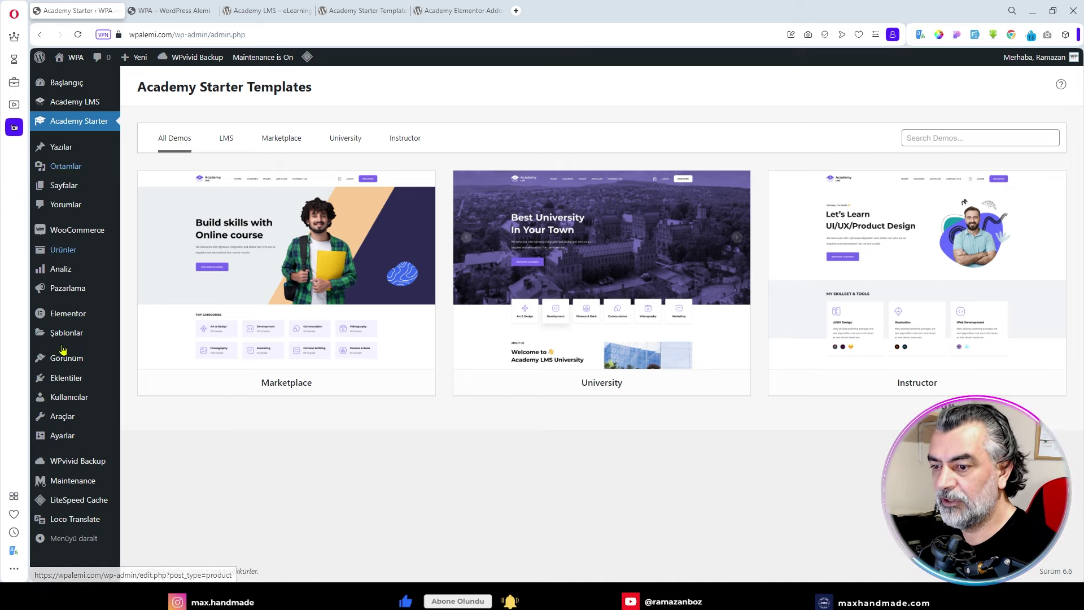
{"action": "mouse_move", "coordinate": [113, 446]}
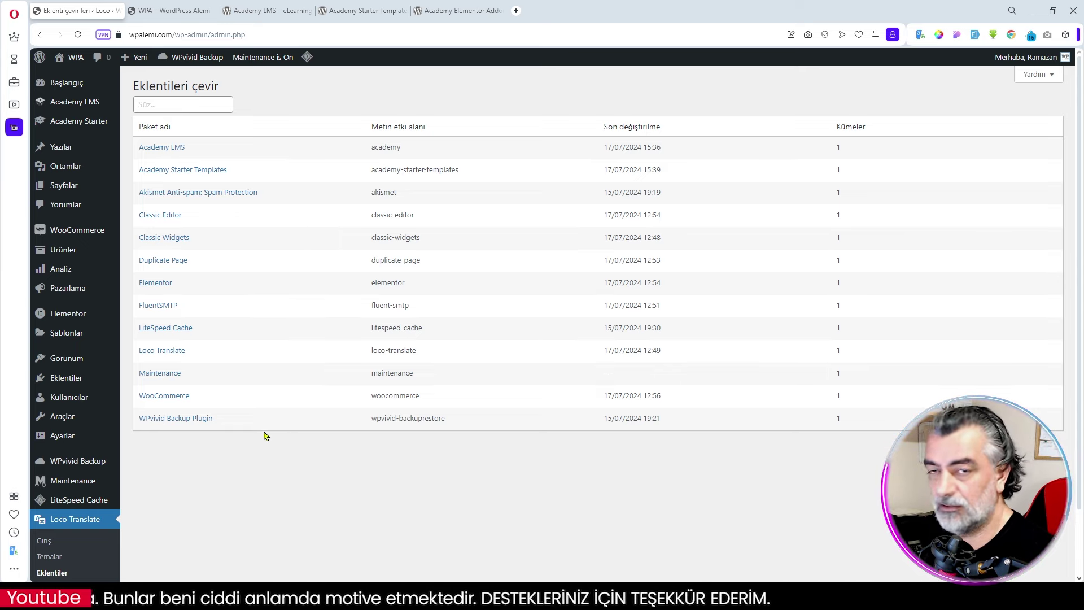
{"action": "left_click", "coordinate": [159, 148]}
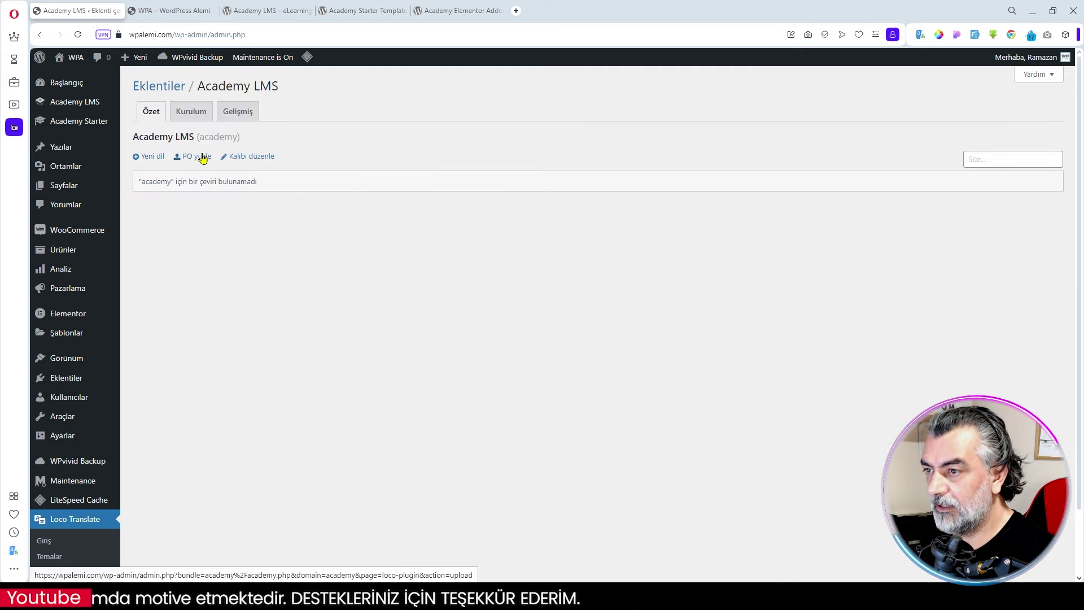
{"action": "left_click", "coordinate": [244, 159]}
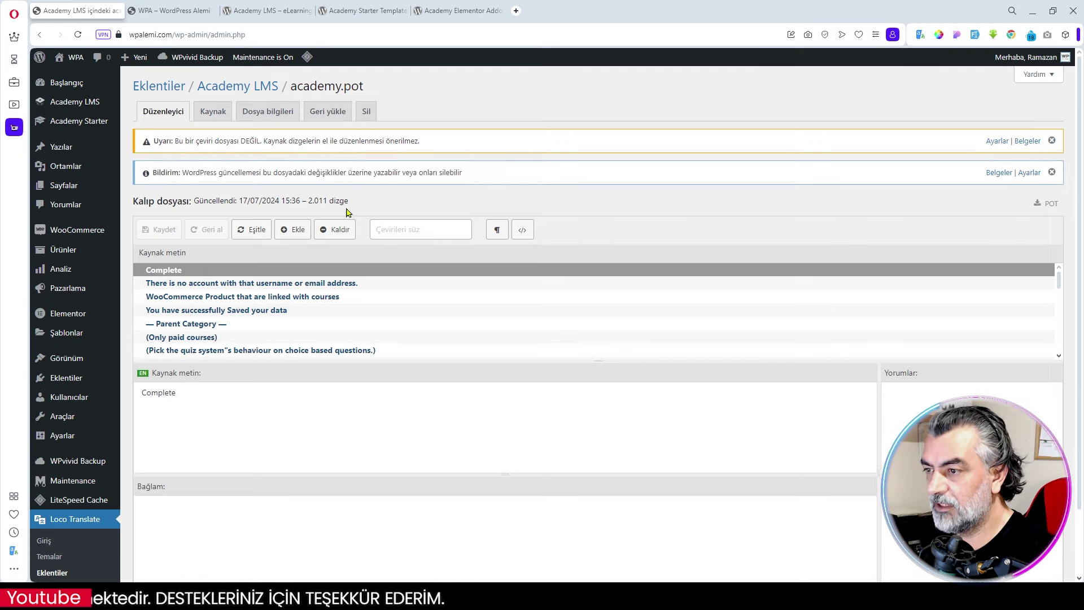
Try syncing the academy.pot template with the plugin's source code, and revert the unsaved changes
{"action": "left_click", "coordinate": [261, 234]}
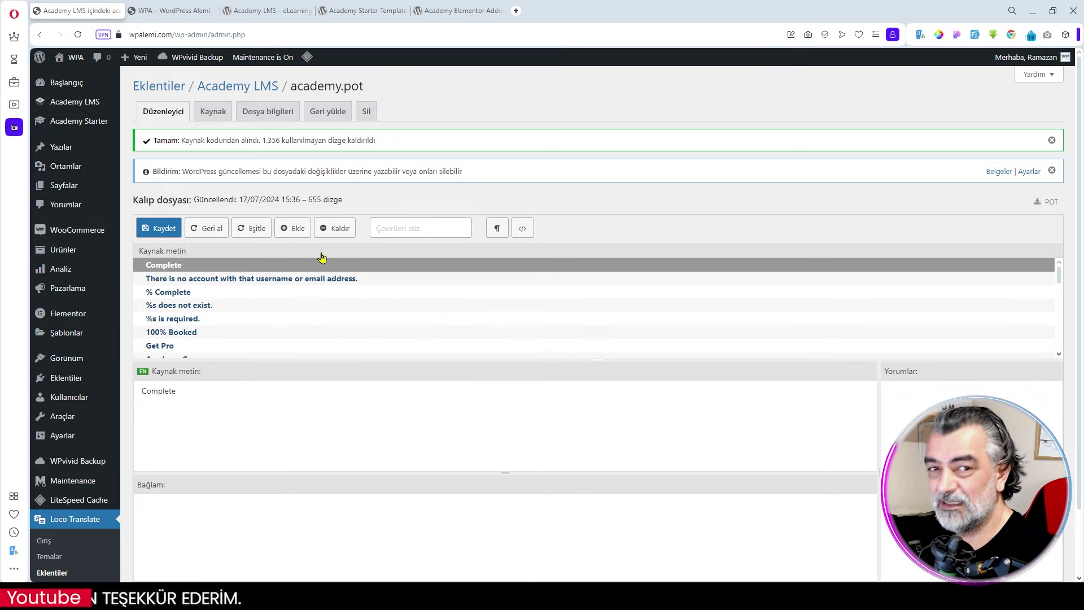
{"action": "left_click", "coordinate": [215, 232]}
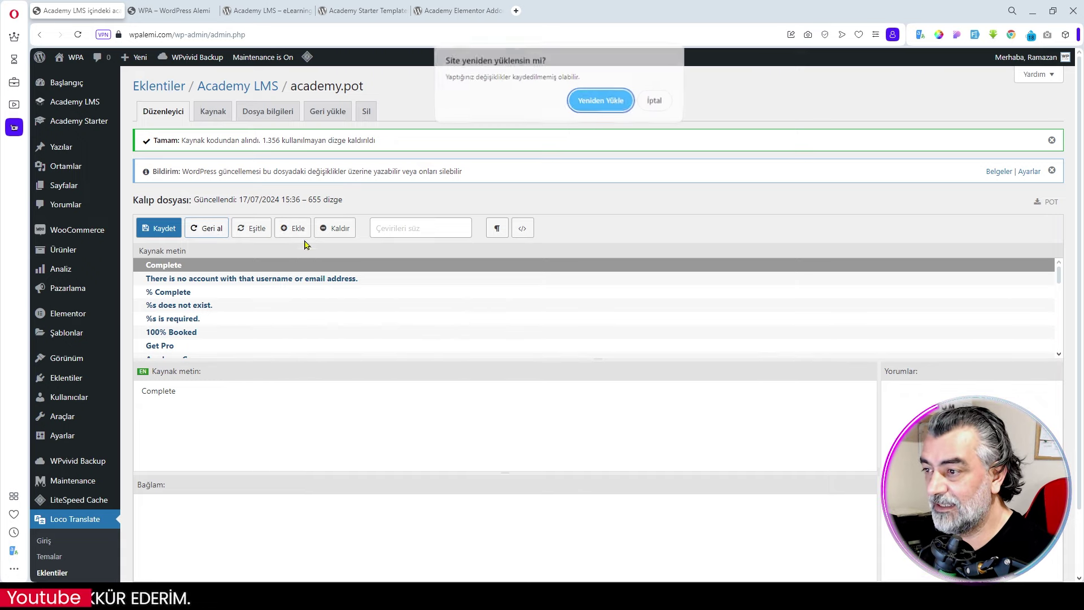
{"action": "left_click", "coordinate": [590, 101]}
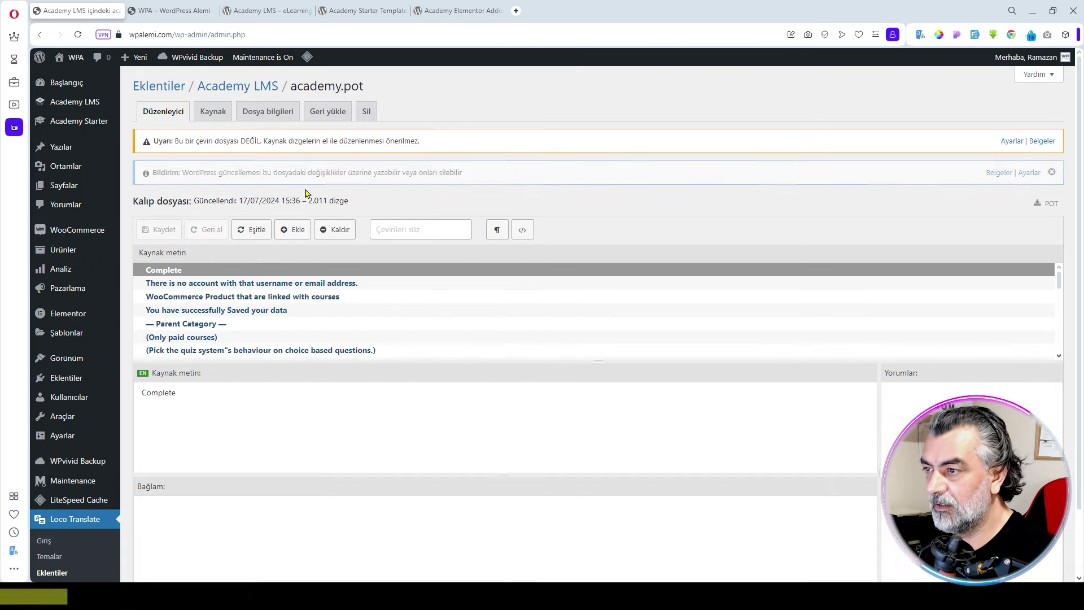
Upload the Turkish translation file academy-tr_TR.po for Academy LMS to the developer (Geliştirici) location, and sync its strings with the template
{"action": "left_click", "coordinate": [224, 92]}
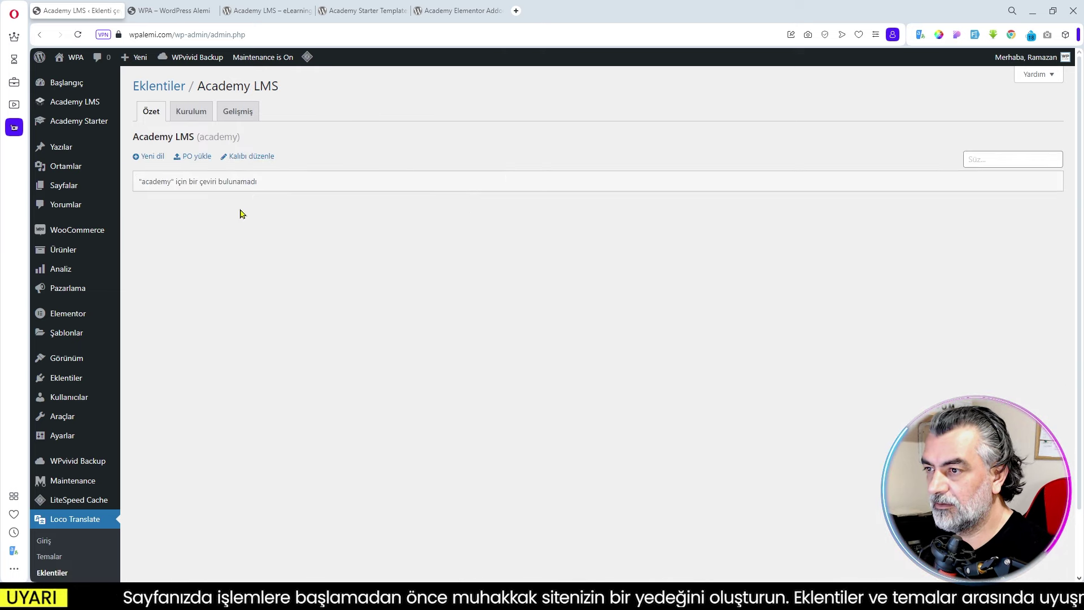
{"action": "left_click", "coordinate": [191, 163]}
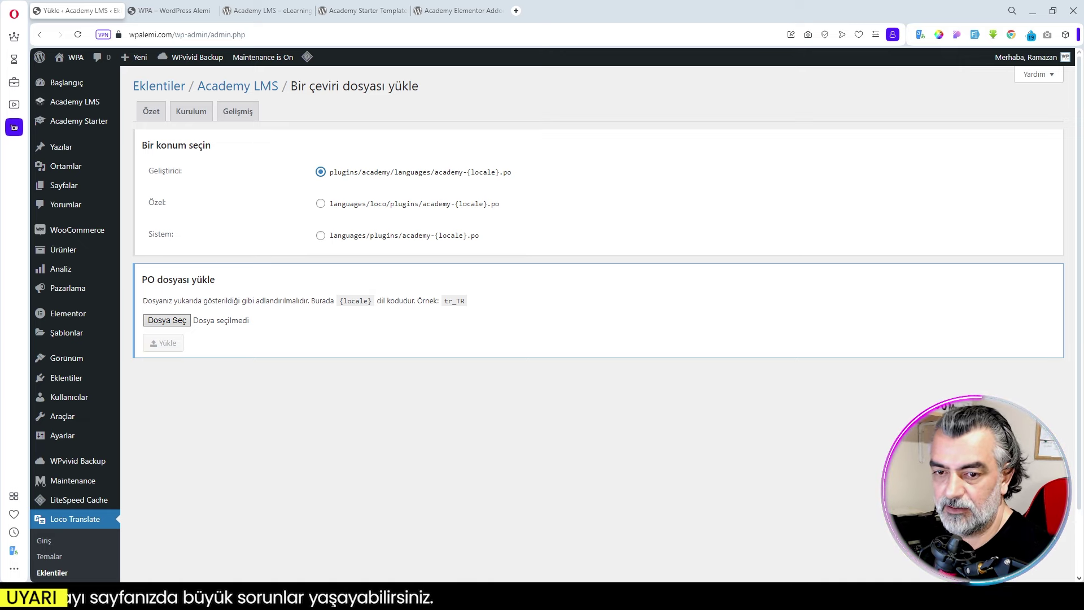
{"action": "left_click_drag", "start_coordinate": [321, 173], "coordinate": [167, 320]}
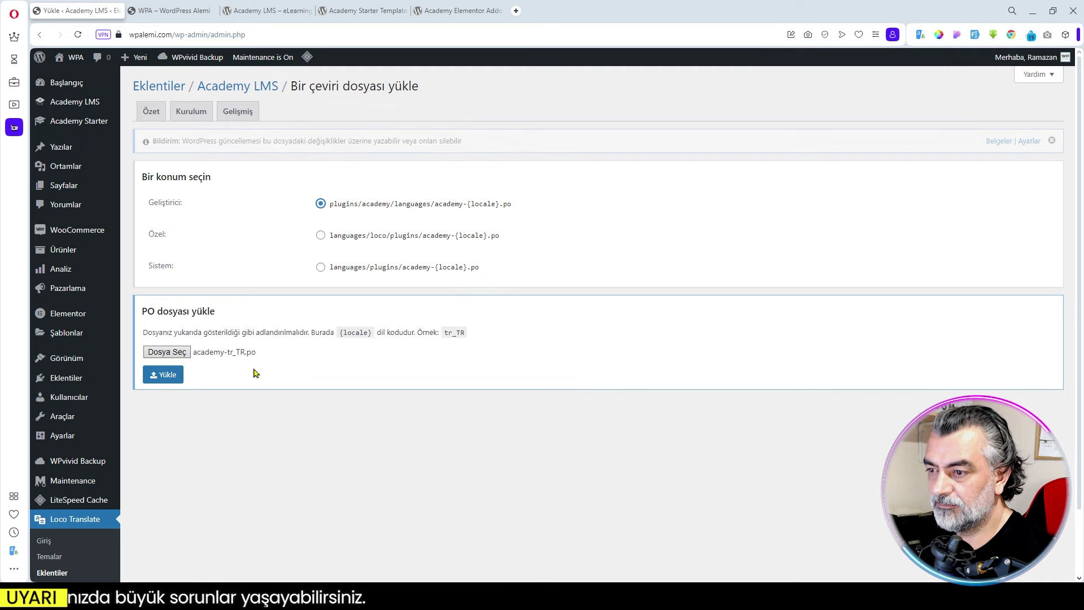
{"action": "left_click", "coordinate": [163, 374]}
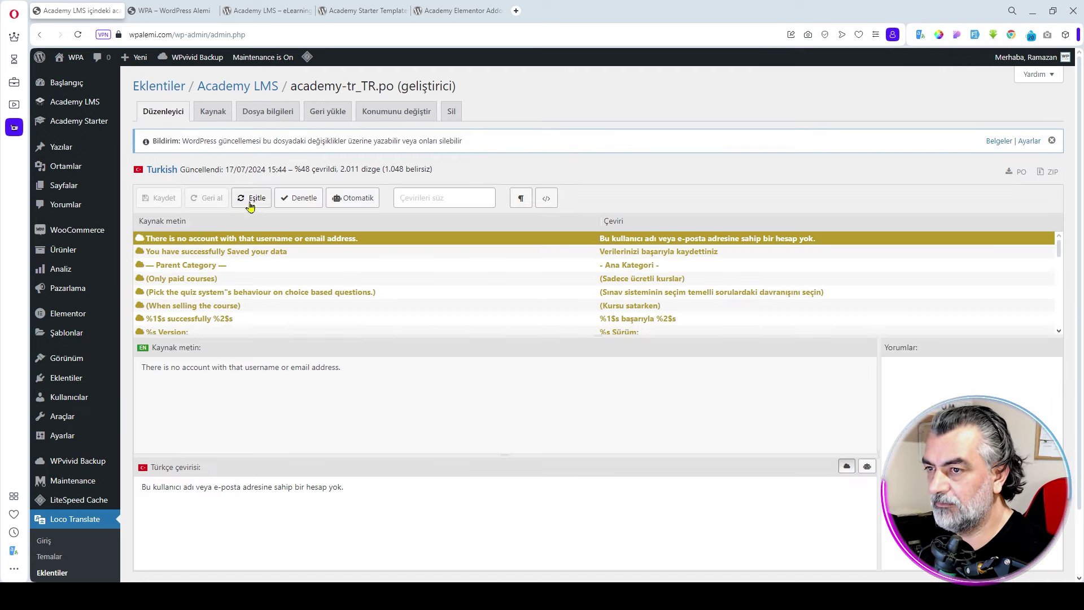
{"action": "left_click", "coordinate": [250, 202]}
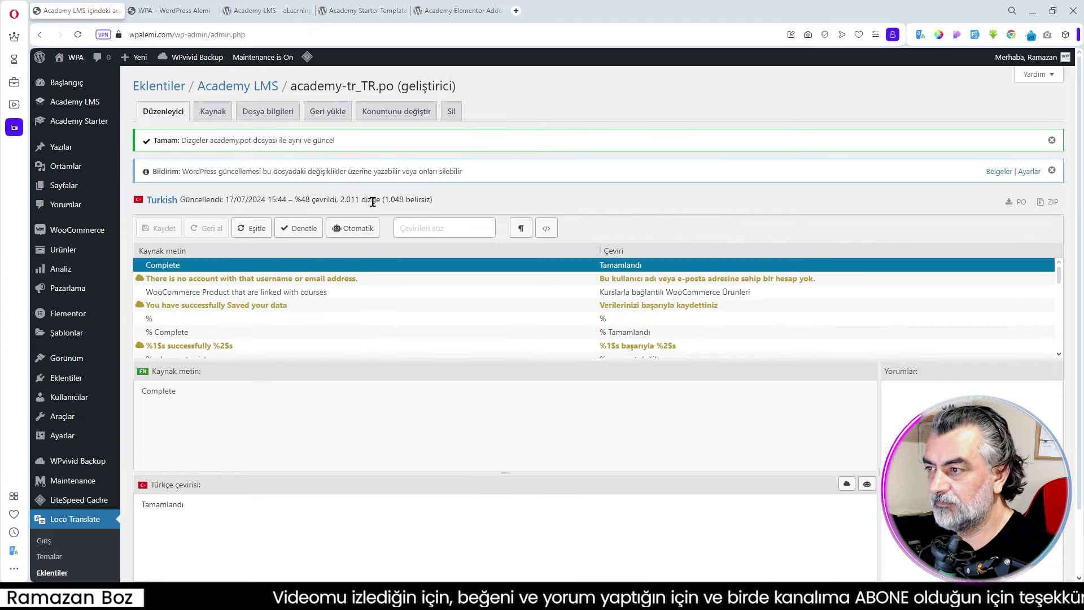
{"action": "mouse_move", "coordinate": [85, 103]}
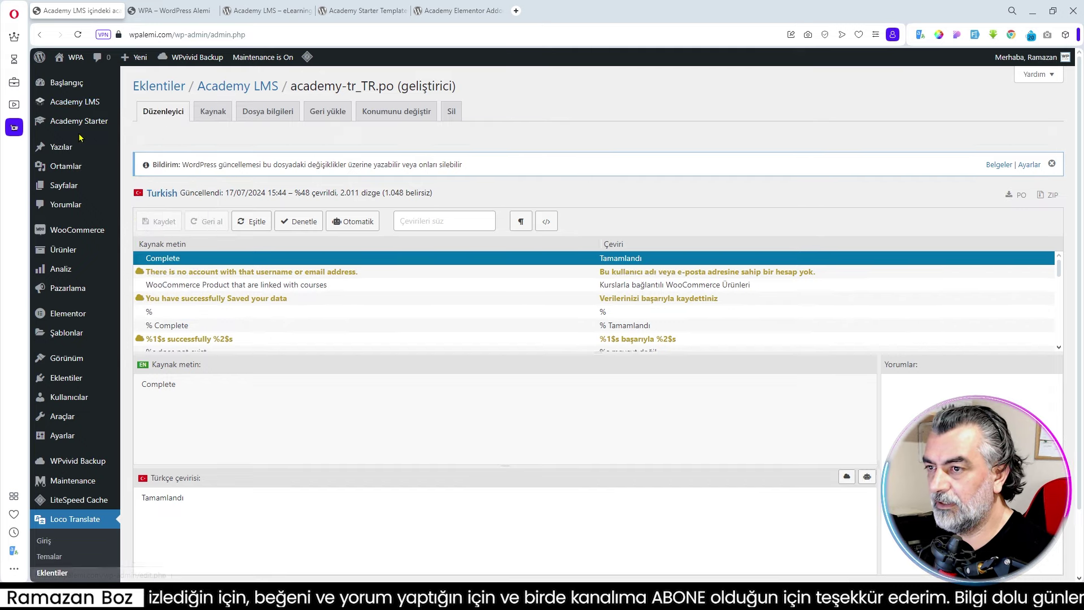
Open the Academy Starter Templates translation template in Loco Translate, sync it with the plugin's source code, and save it
{"action": "left_click", "coordinate": [159, 87]}
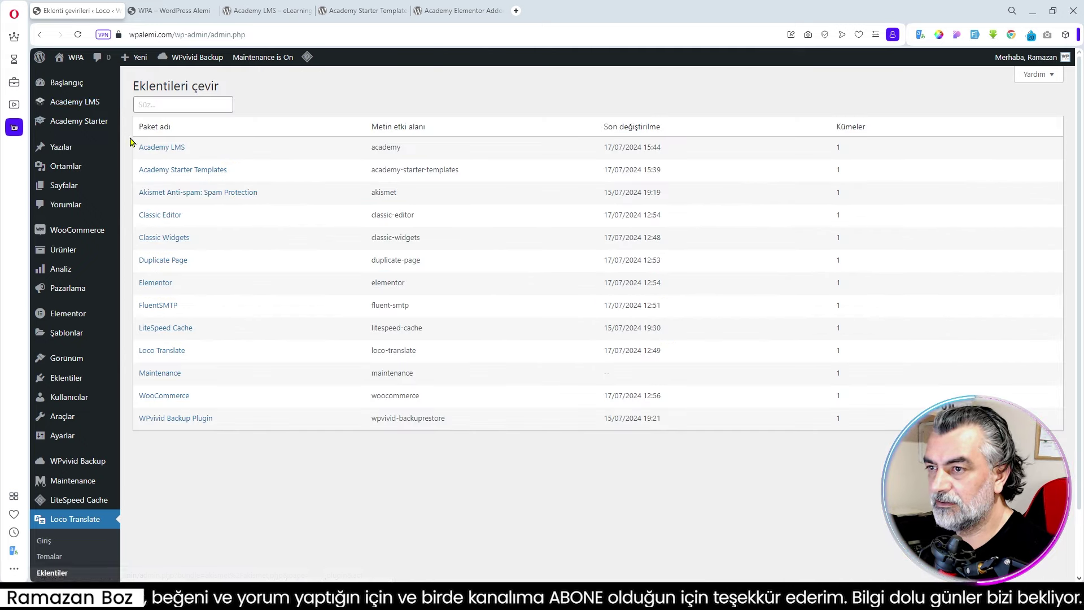
{"action": "left_click", "coordinate": [187, 170]}
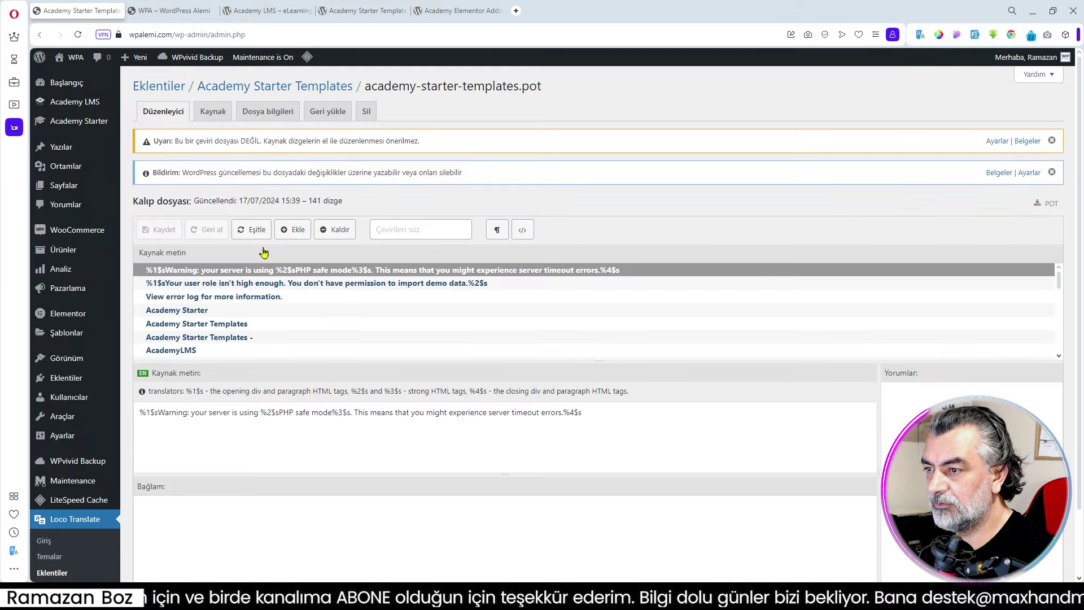
{"action": "left_click", "coordinate": [252, 229]}
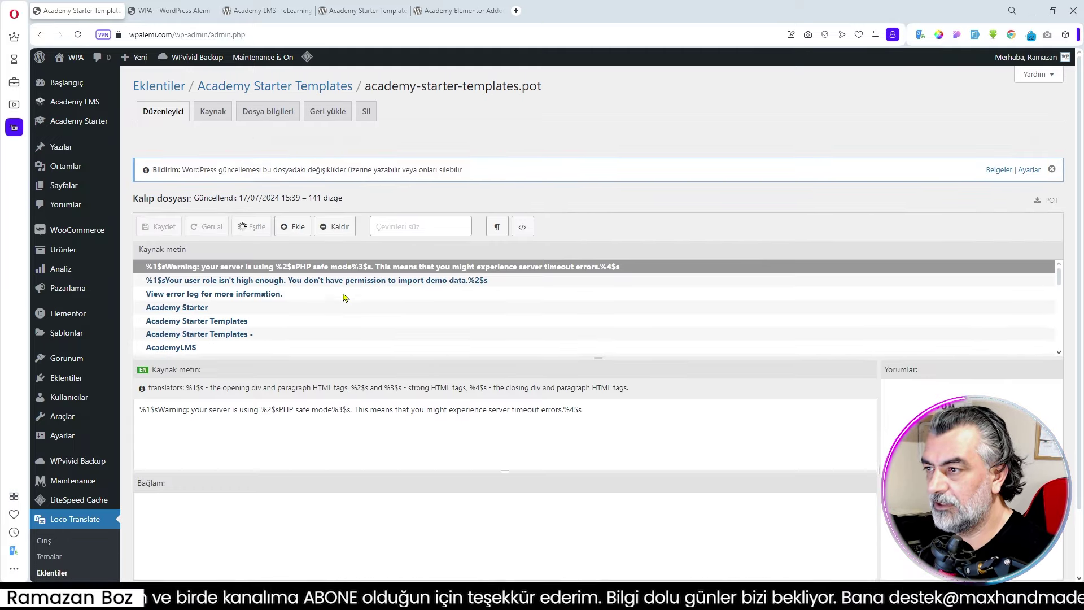
{"action": "left_click", "coordinate": [168, 229]}
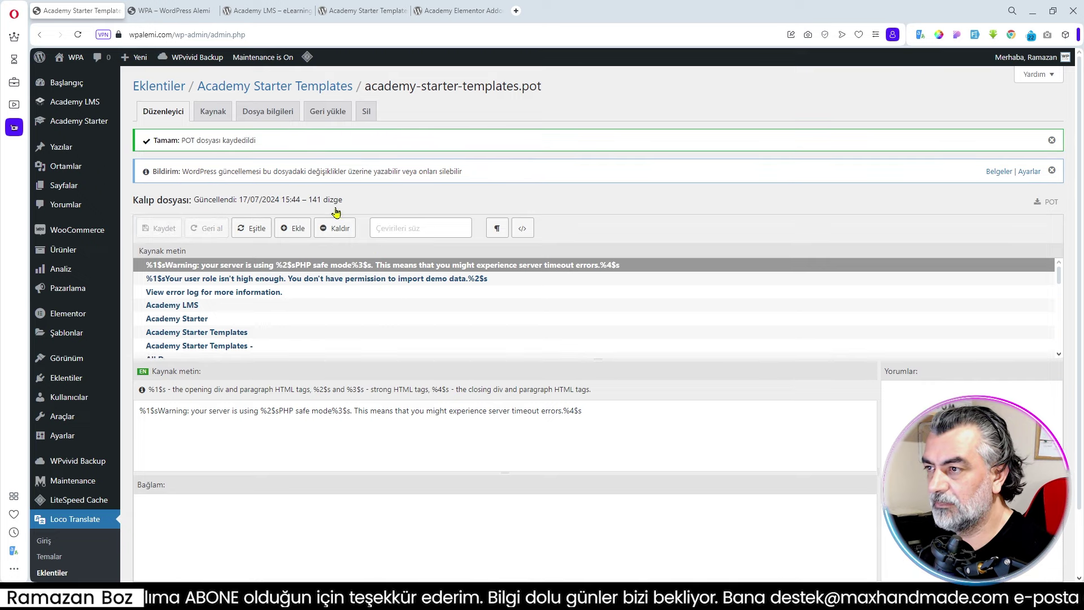
Upload academy-starter-templates-tr_TR.po for Academy Starter Templates to the developer location, and sync its strings with the template
{"action": "left_click", "coordinate": [244, 88]}
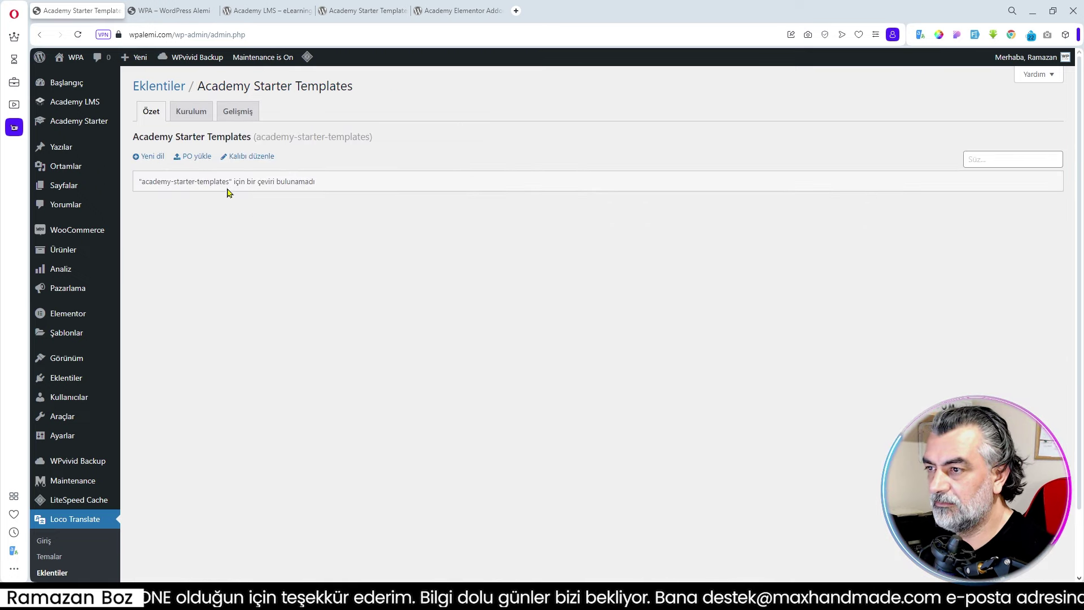
{"action": "left_click", "coordinate": [194, 157]}
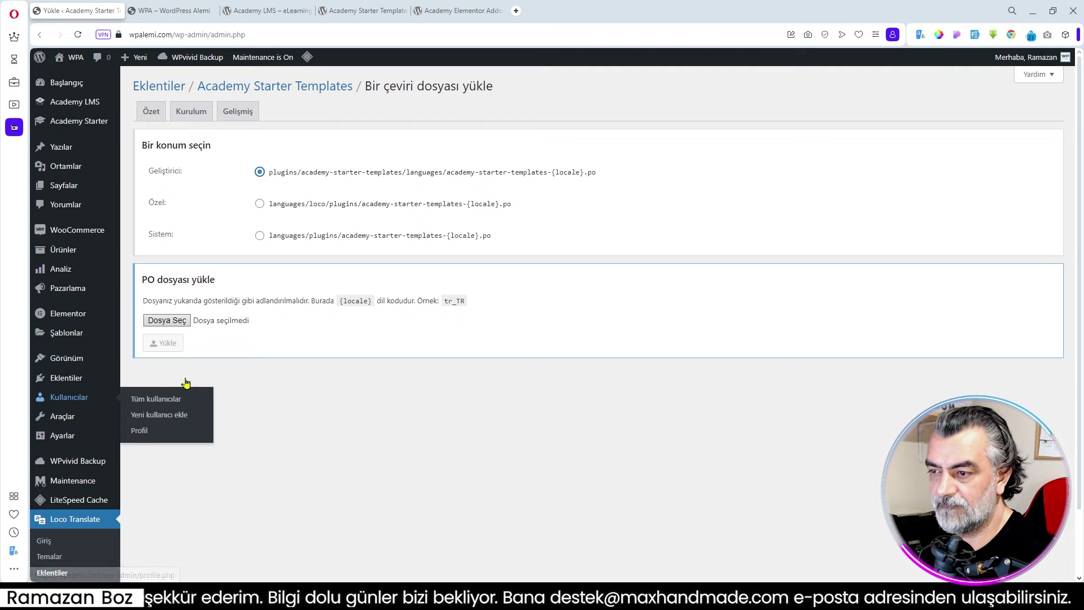
{"action": "left_click_drag", "start_coordinate": [229, 345], "coordinate": [167, 320]}
{"action": "left_click", "coordinate": [163, 374]}
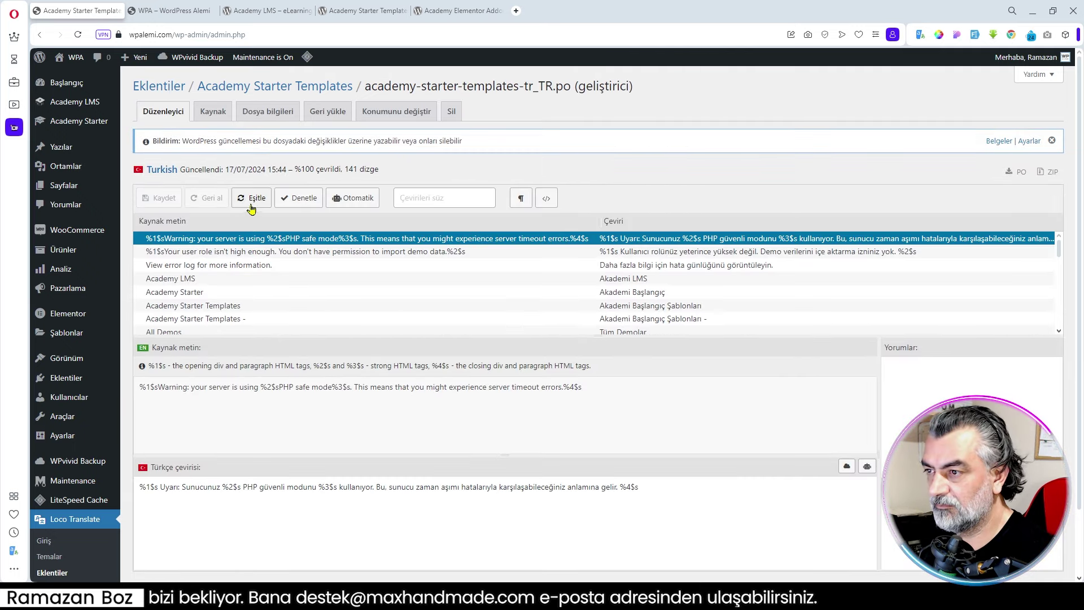
{"action": "left_click", "coordinate": [252, 206]}
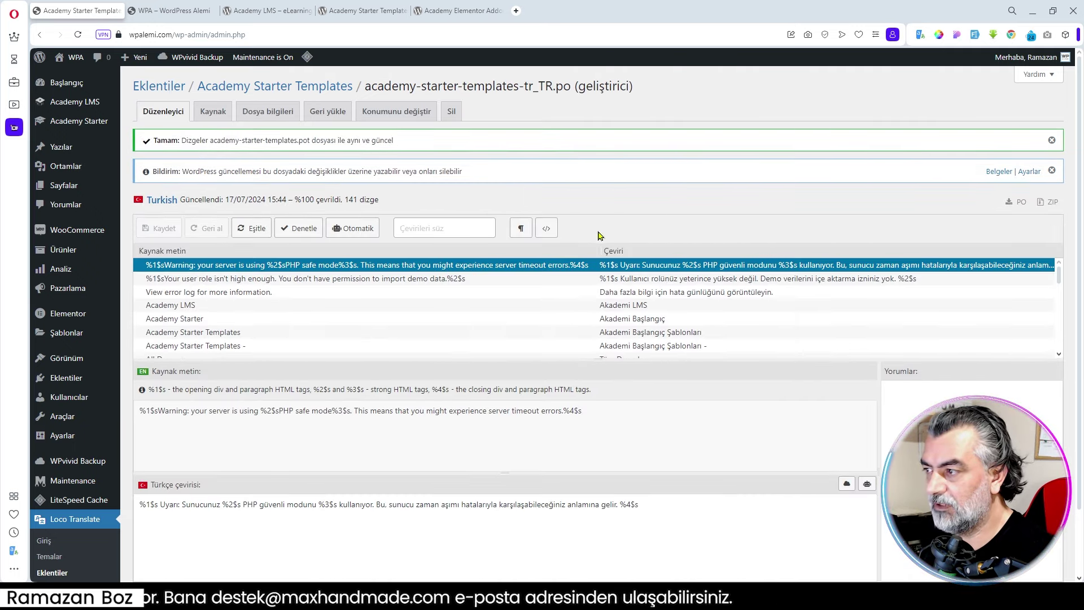
Import the Marketplace demo from Academy Starter Templates together with its required plugins
{"action": "left_click", "coordinate": [81, 124]}
{"action": "mouse_move", "coordinate": [116, 157]}
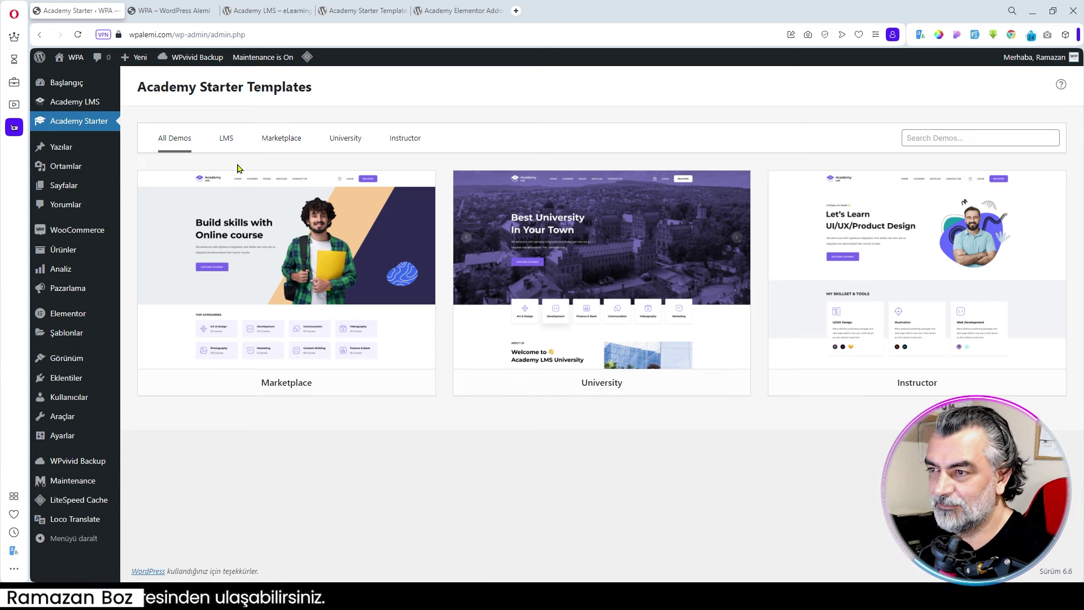
{"action": "mouse_move", "coordinate": [317, 207]}
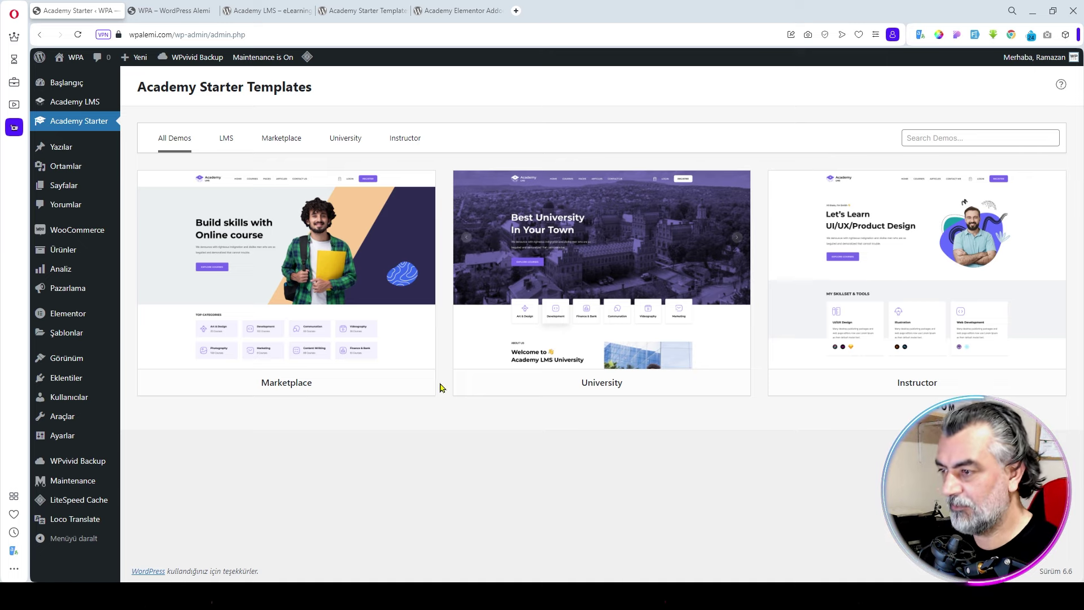
{"action": "mouse_move", "coordinate": [420, 392]}
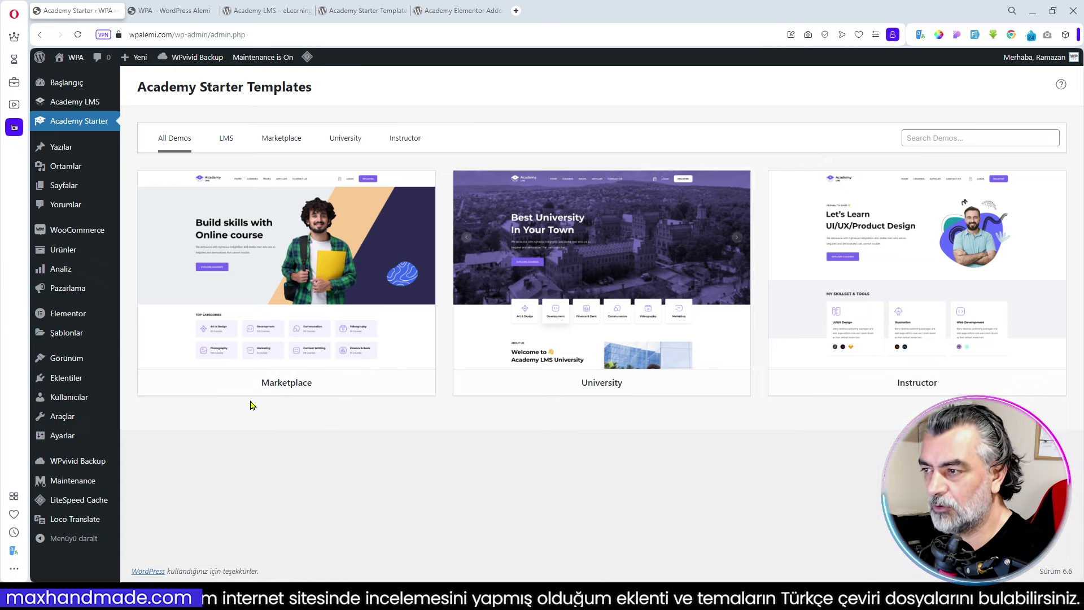
{"action": "mouse_move", "coordinate": [278, 389]}
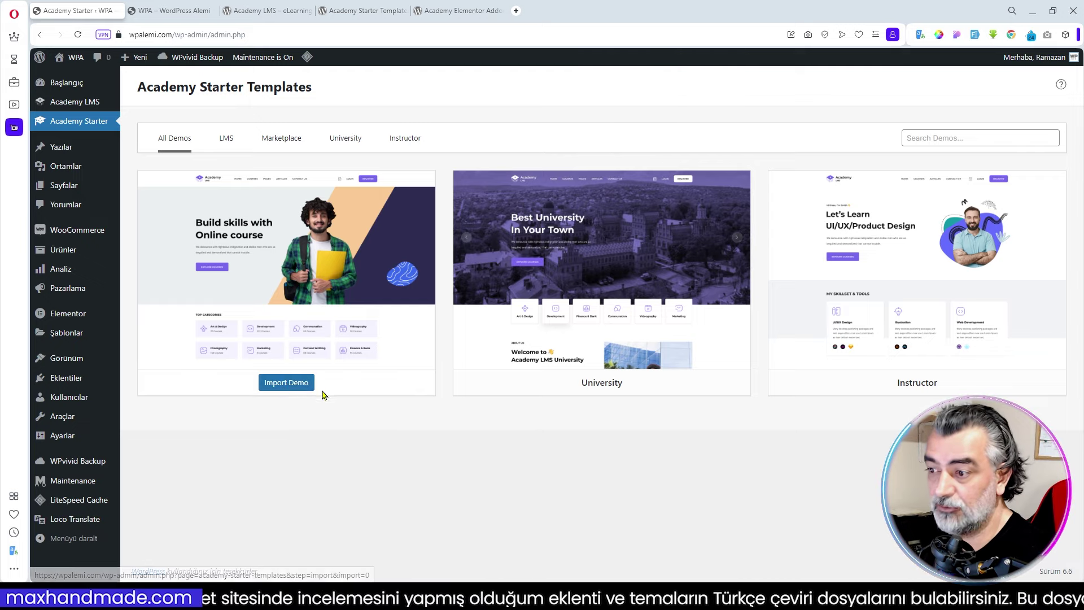
{"action": "left_click", "coordinate": [282, 385]}
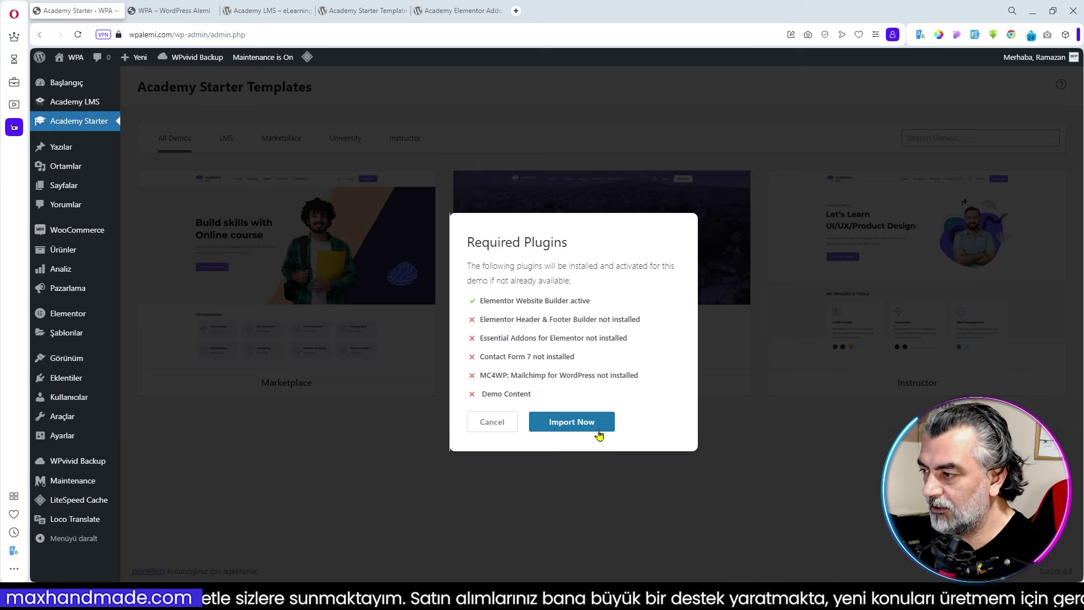
{"action": "left_click", "coordinate": [571, 422]}
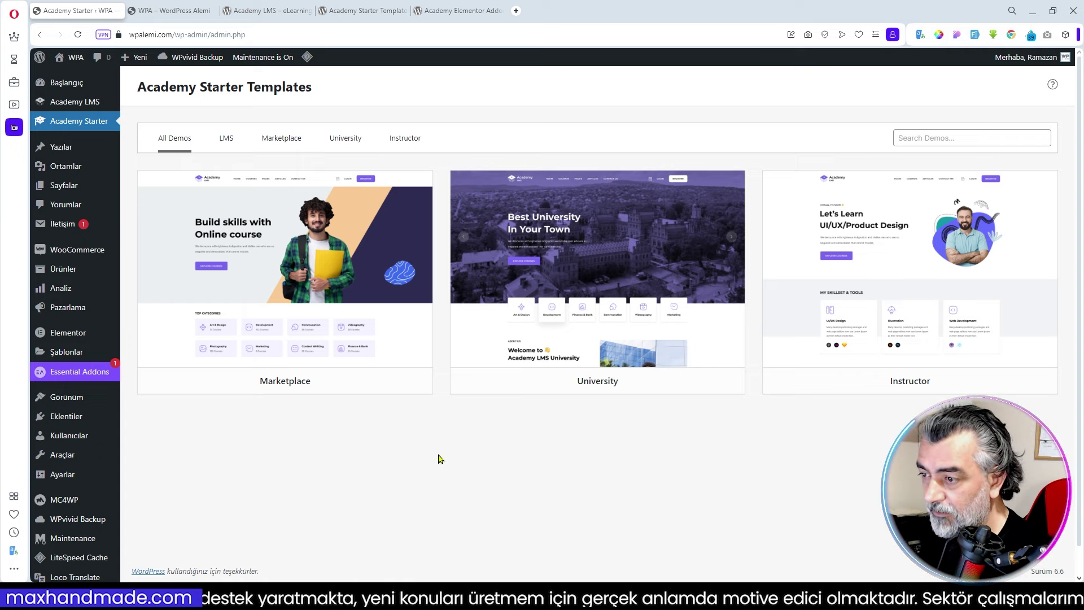
Search the WordPress theme directory for "academy lms", and install and activate the Hello Academy theme
{"action": "mouse_move", "coordinate": [330, 312]}
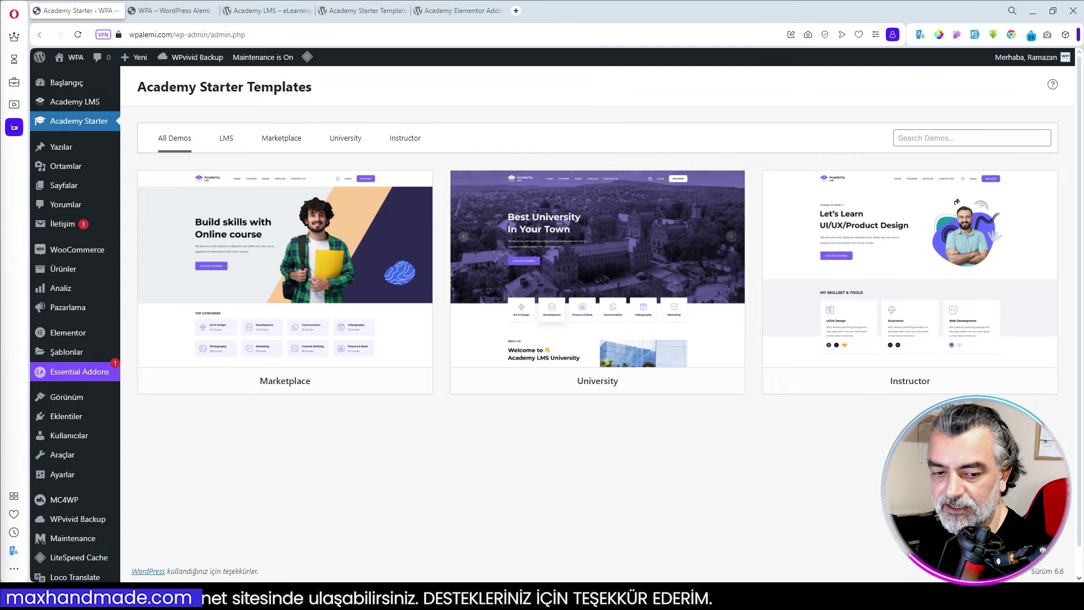
{"action": "left_click", "coordinate": [77, 402]}
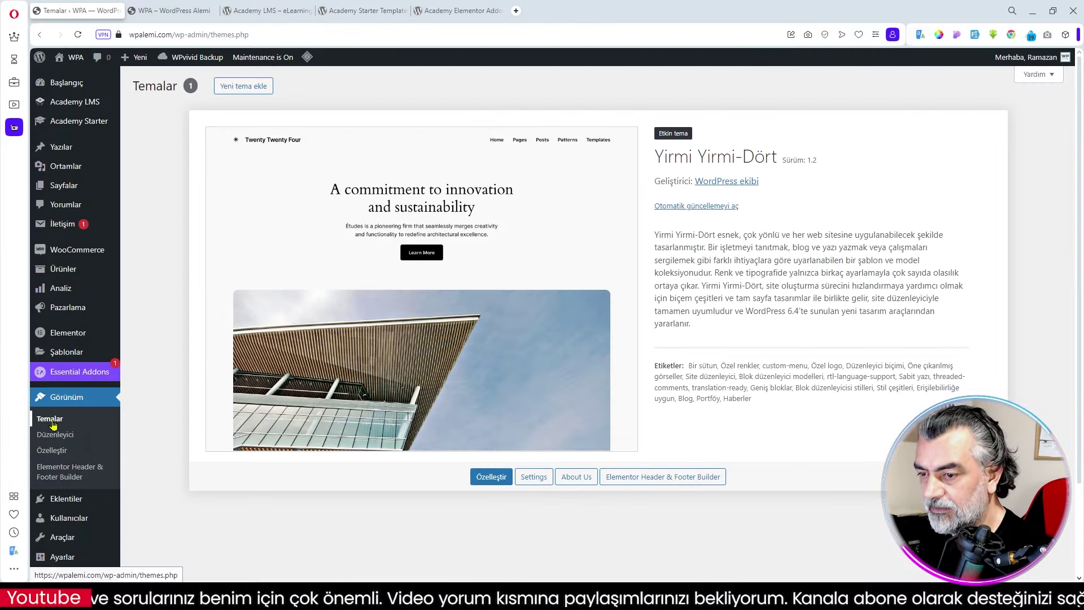
{"action": "left_click", "coordinate": [243, 88]}
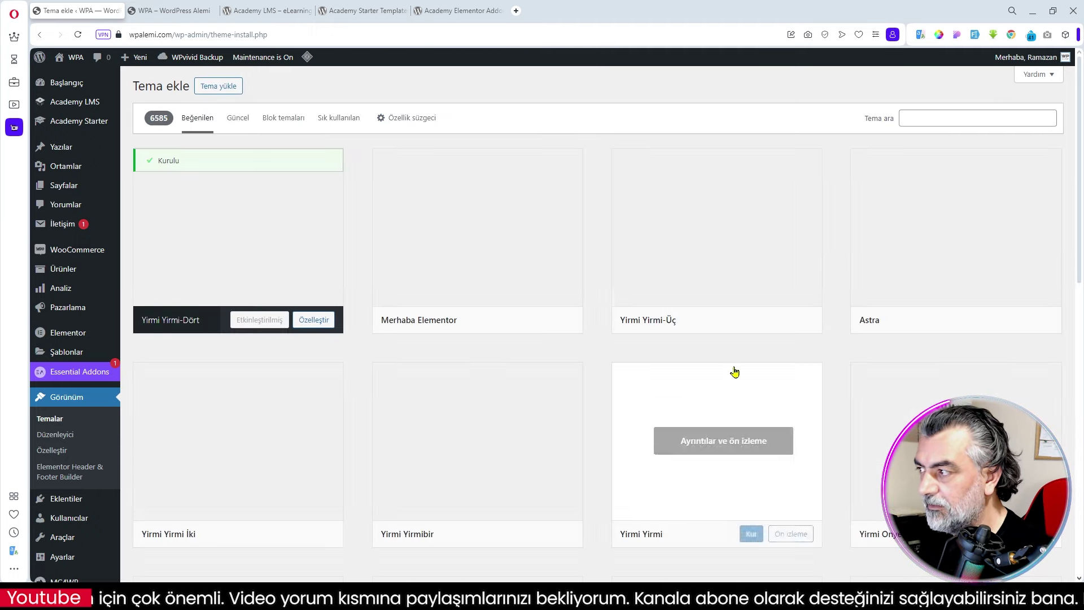
{"action": "left_click", "coordinate": [939, 118]}
{"action": "type", "text": "academy lms"}
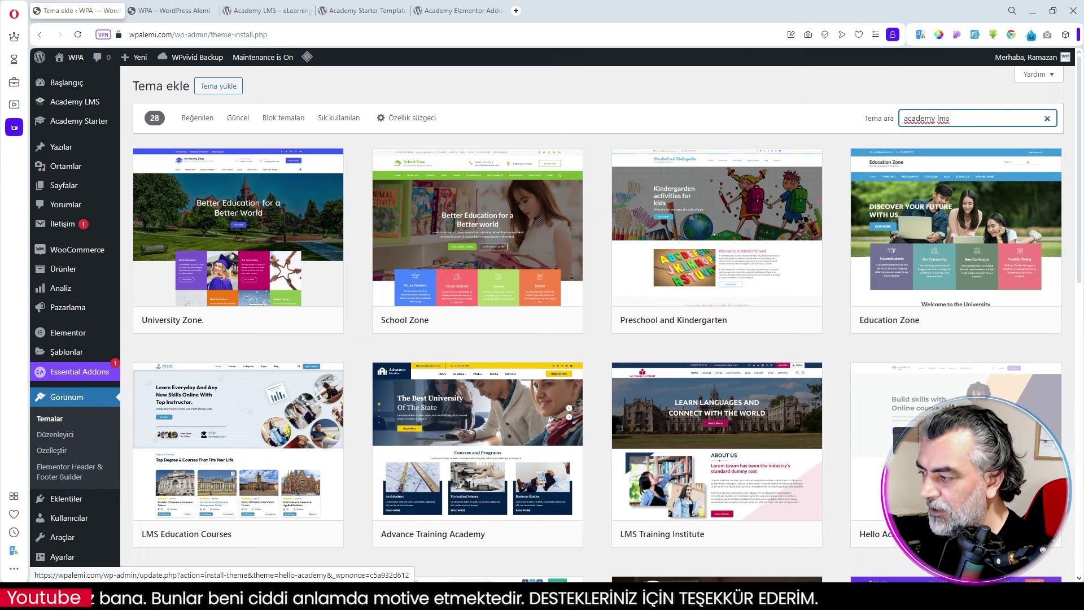
{"action": "left_click", "coordinate": [1028, 534]}
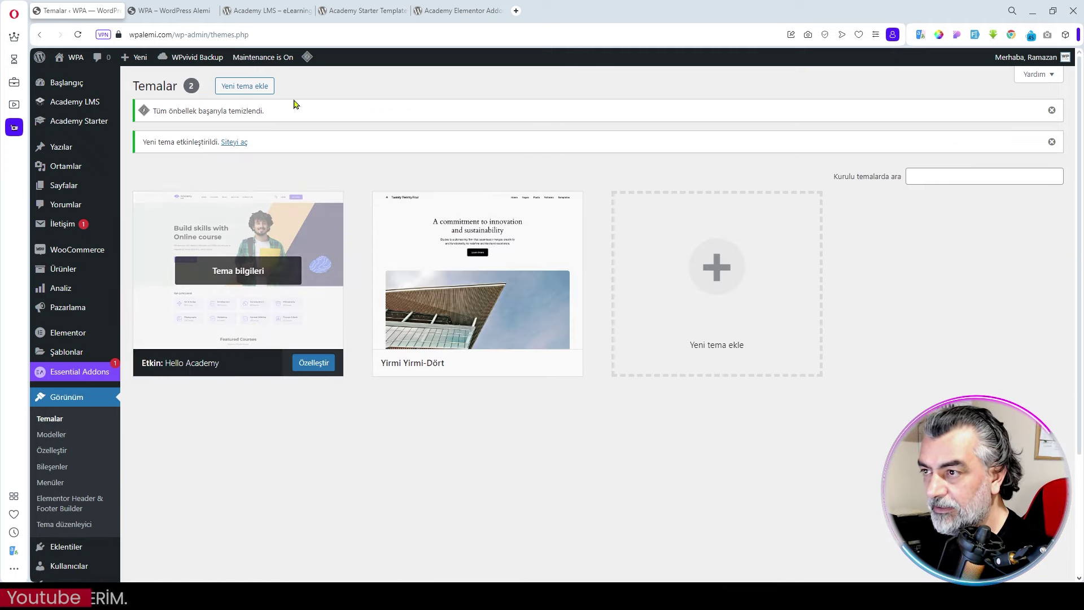
Reload the site's home page to check how it looks with the Hello Academy theme, and return to the admin area
{"action": "left_click", "coordinate": [169, 10]}
{"action": "left_click", "coordinate": [77, 35]}
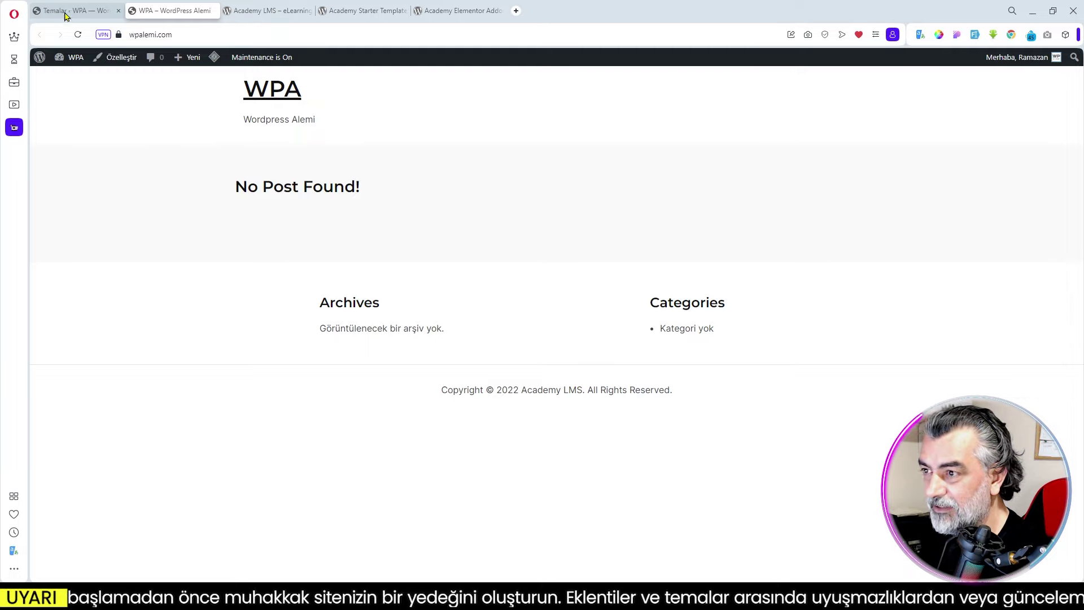
{"action": "left_click", "coordinate": [86, 12]}
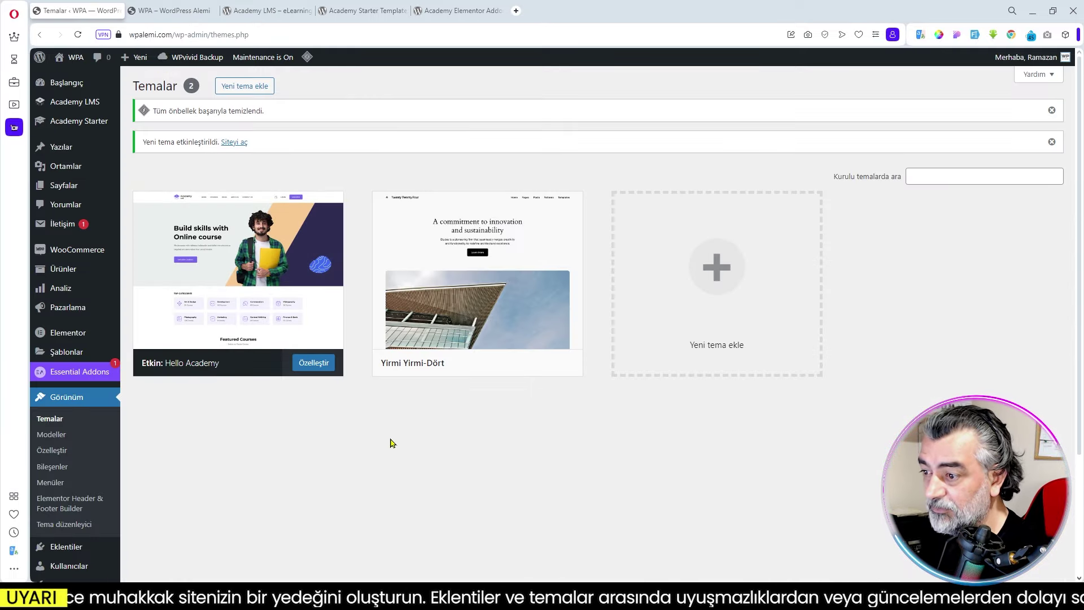
{"action": "left_click", "coordinate": [162, 7]}
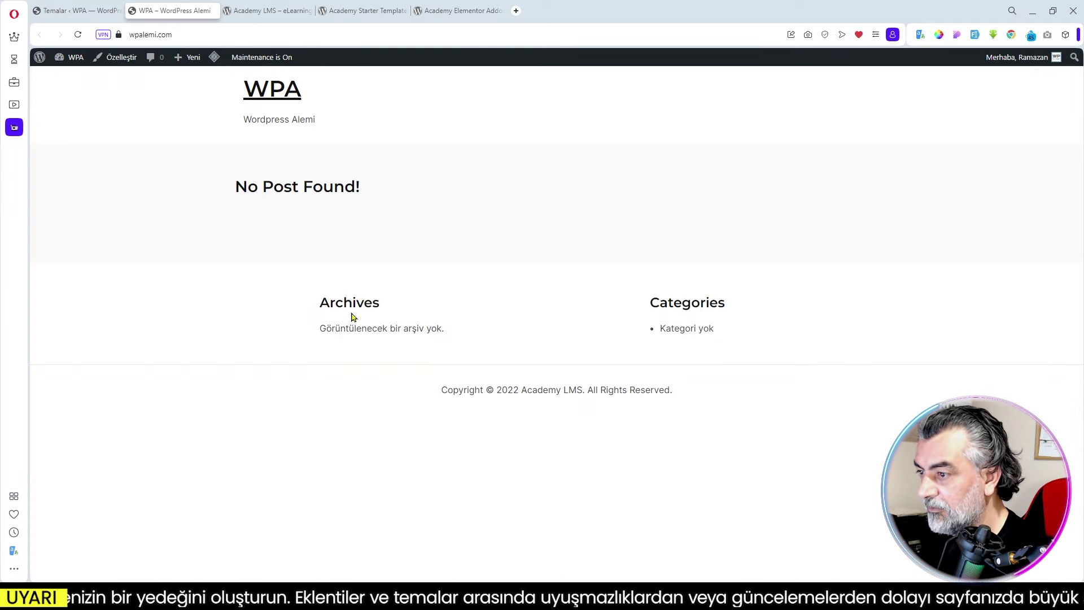
{"action": "left_click", "coordinate": [272, 91]}
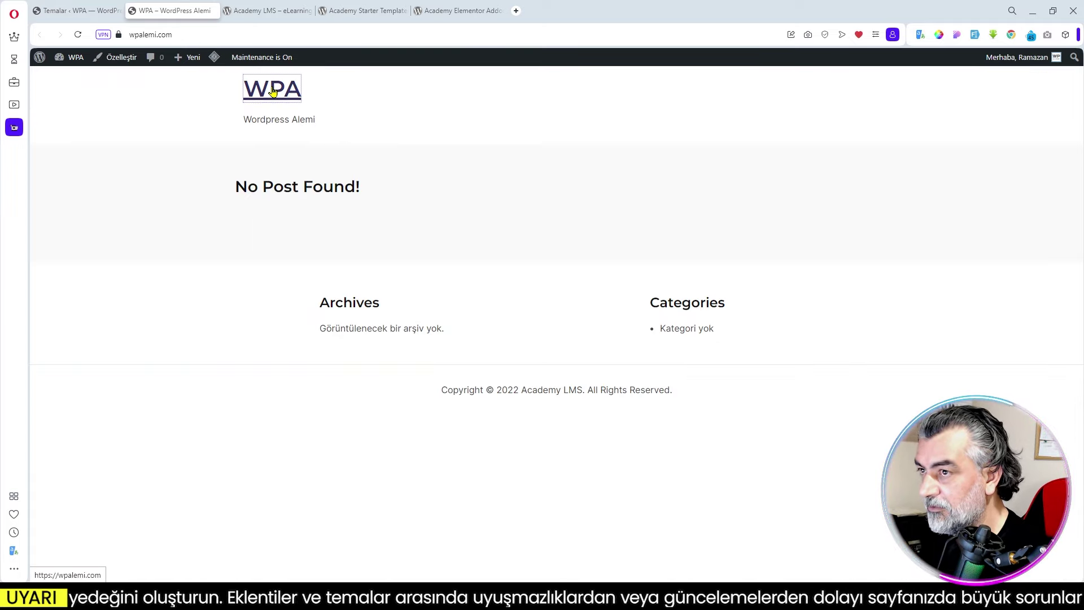
{"action": "left_click", "coordinate": [79, 10]}
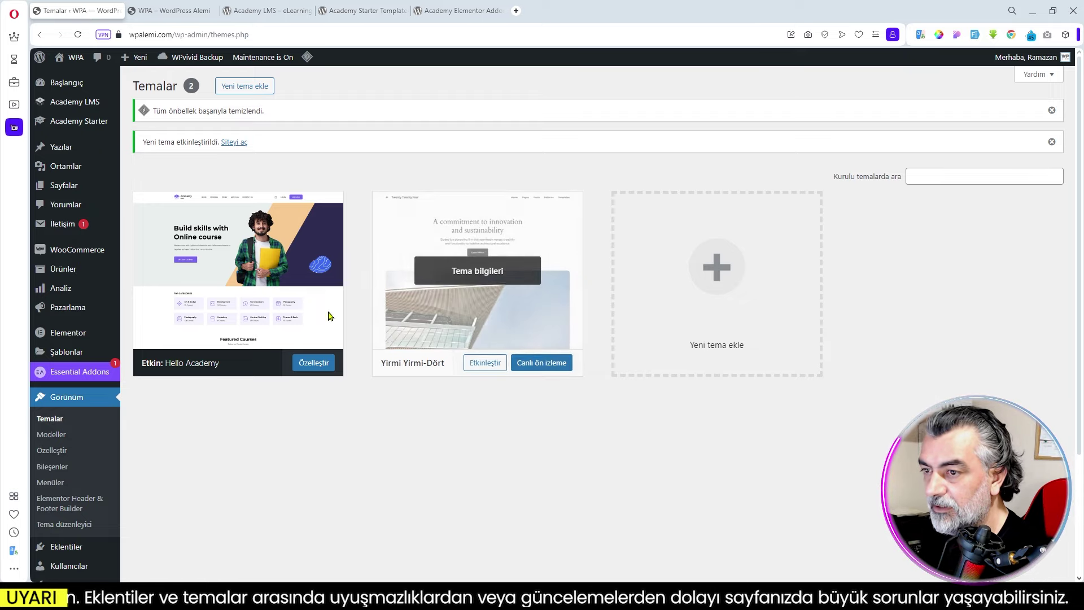
Review the full list of site pages for imported demo content, and check the home page again
{"action": "left_click", "coordinate": [64, 189]}
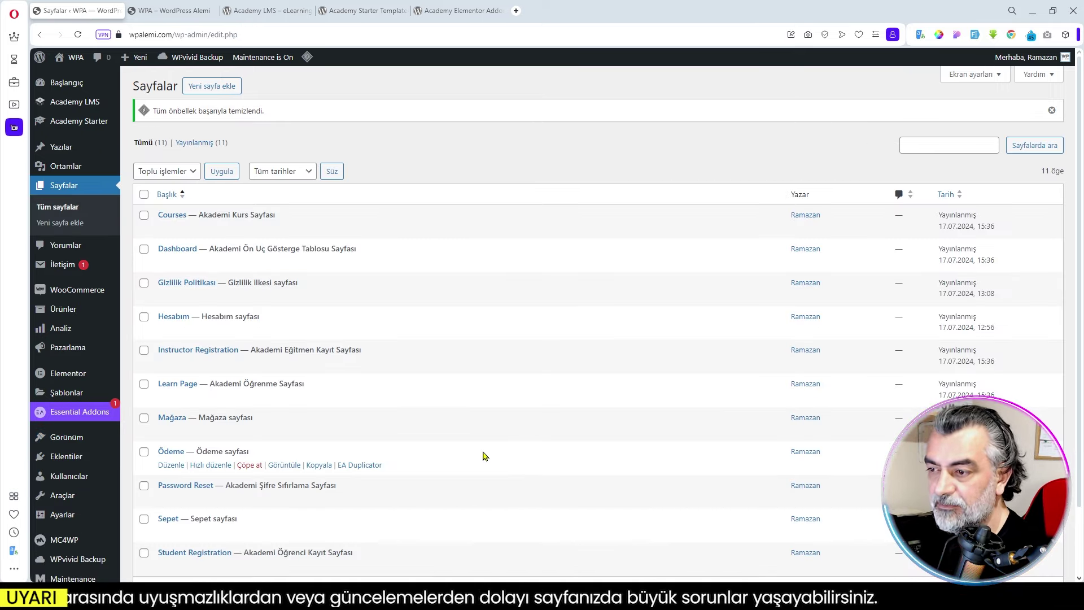
{"action": "scroll", "coordinate": [518, 418], "scroll_direction": "down", "scroll_amount": 3}
{"action": "scroll", "coordinate": [519, 416], "scroll_direction": "up", "scroll_amount": 2}
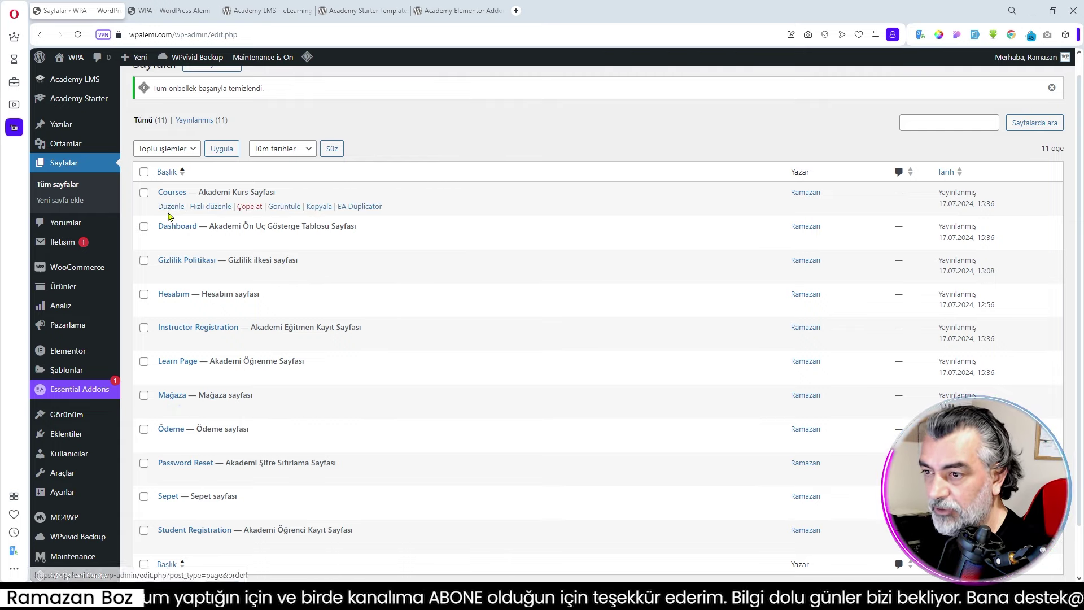
{"action": "left_click", "coordinate": [169, 11]}
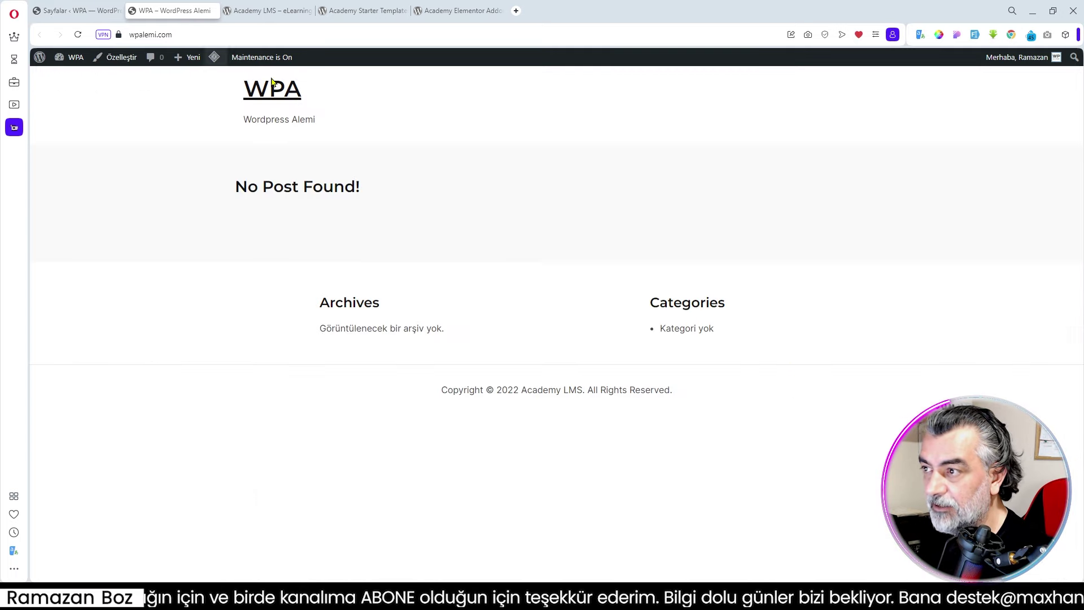
{"action": "left_click", "coordinate": [76, 10]}
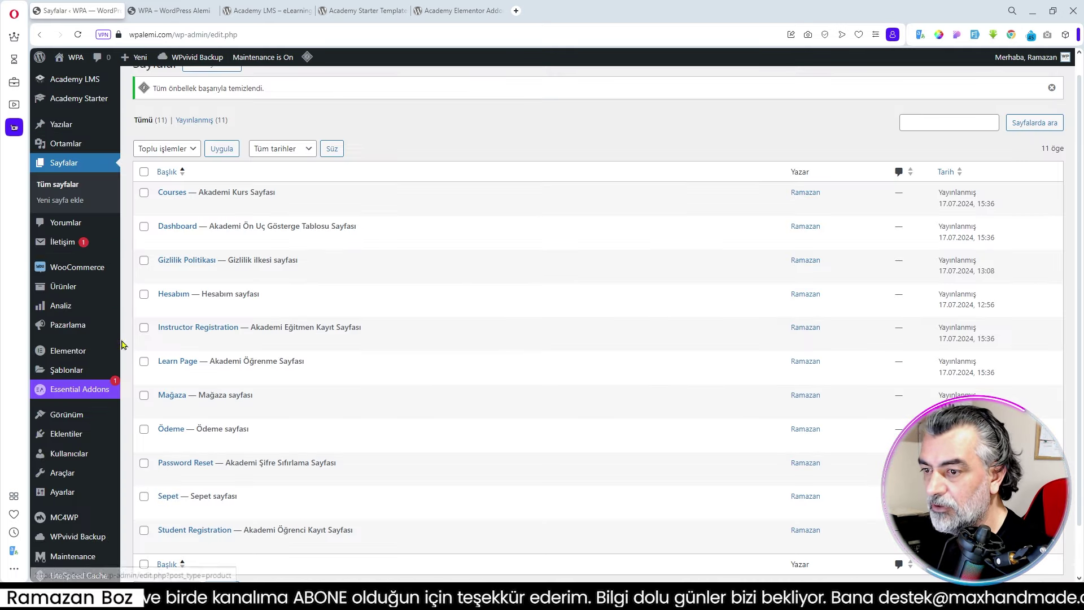
{"action": "mouse_move", "coordinate": [71, 420]}
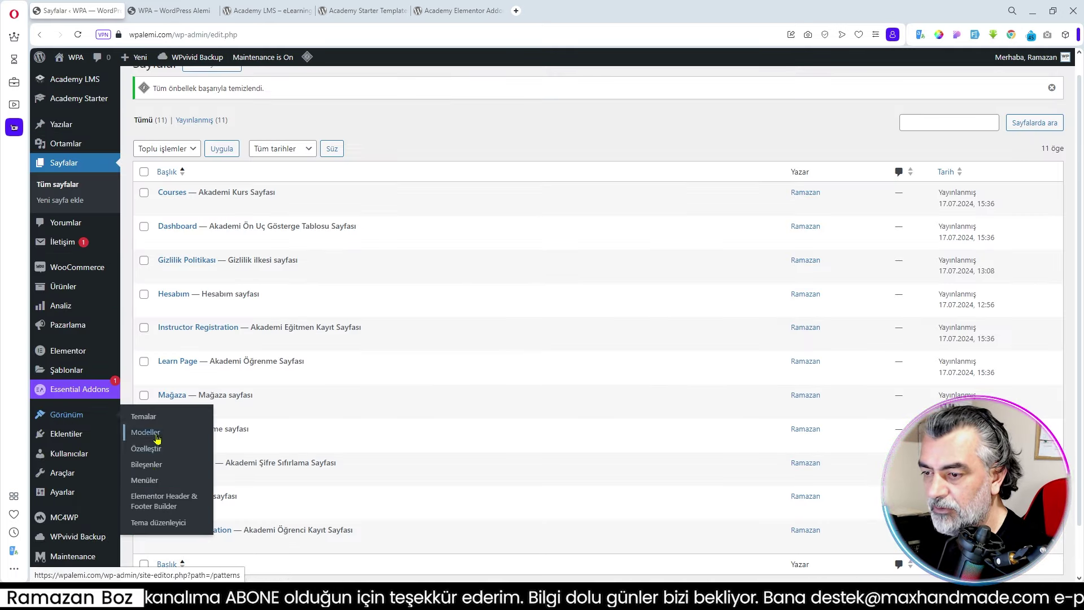
Add the Courses, Dashboard, Instructor Registration and Student Registration pages to the site's Main Menu
{"action": "left_click", "coordinate": [148, 481]}
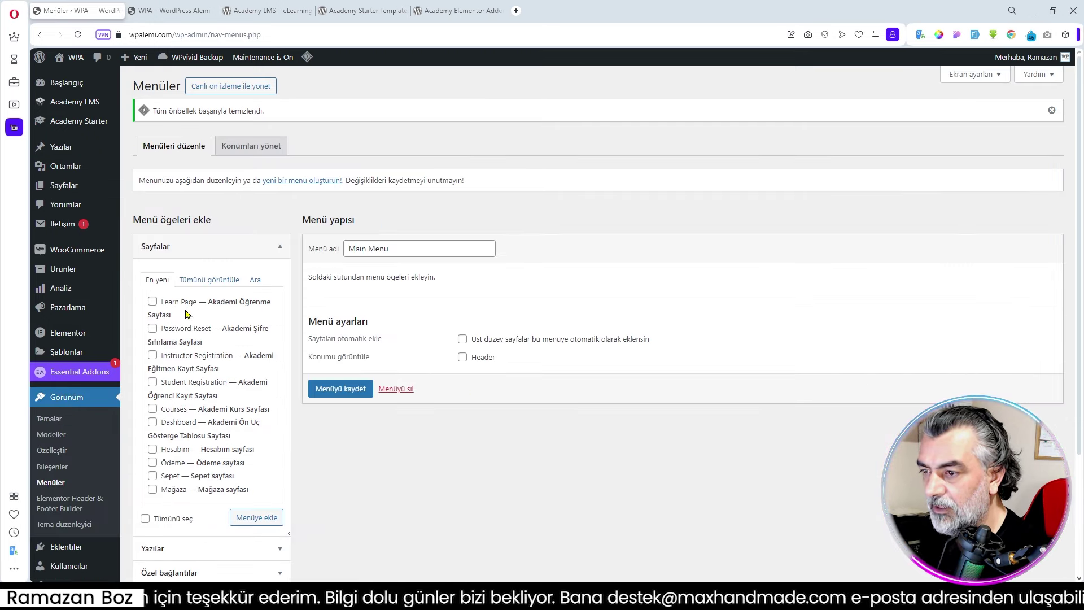
{"action": "left_click", "coordinate": [195, 281]}
{"action": "left_click", "coordinate": [153, 341]}
{"action": "left_click", "coordinate": [153, 356]}
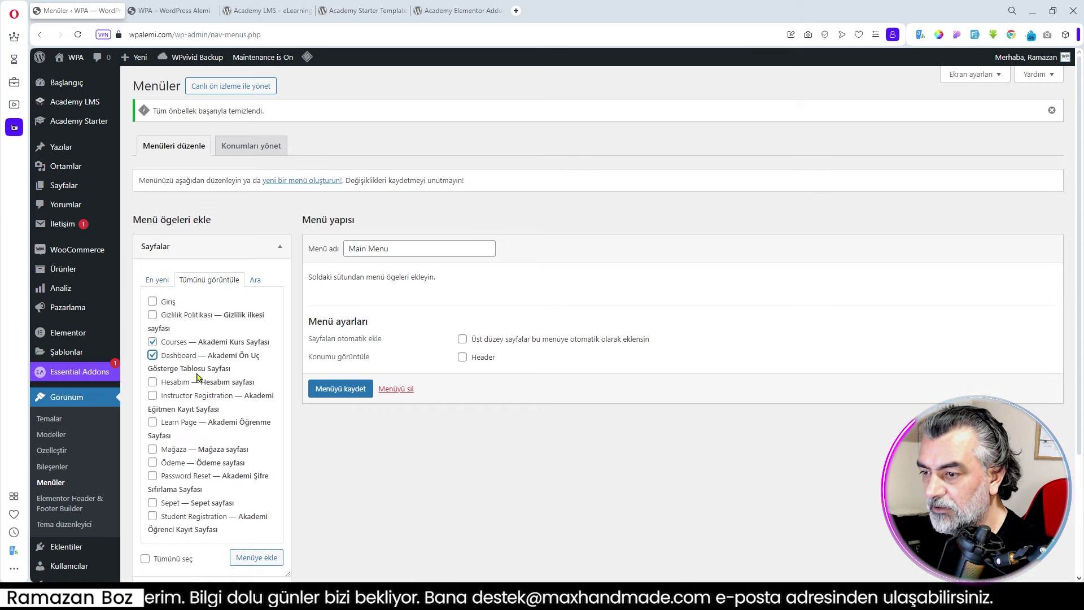
{"action": "left_click", "coordinate": [152, 395]}
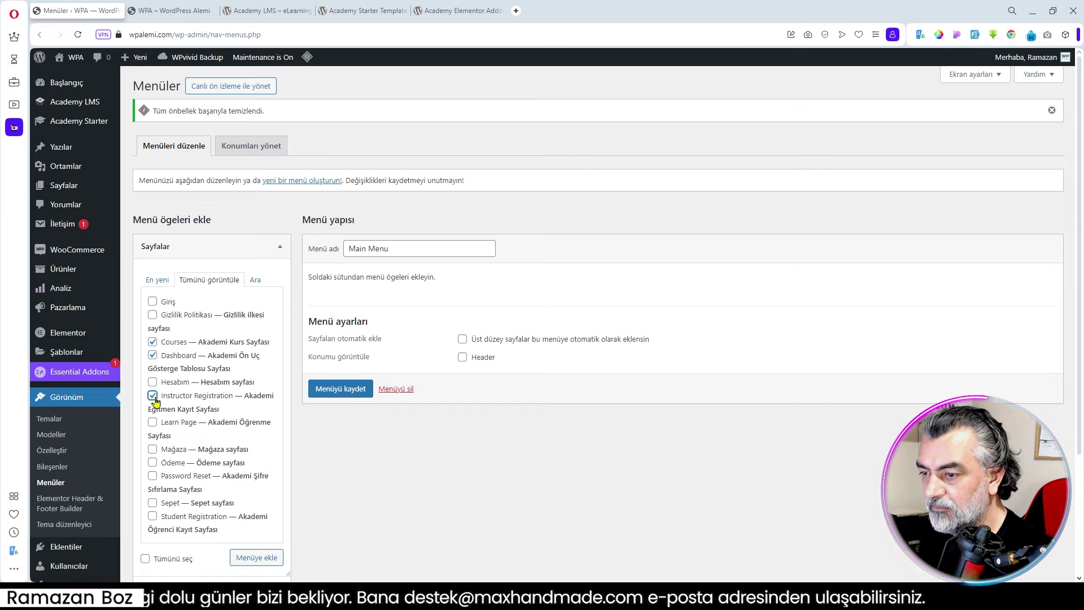
{"action": "scroll", "coordinate": [182, 402], "scroll_direction": "down", "scroll_amount": 1}
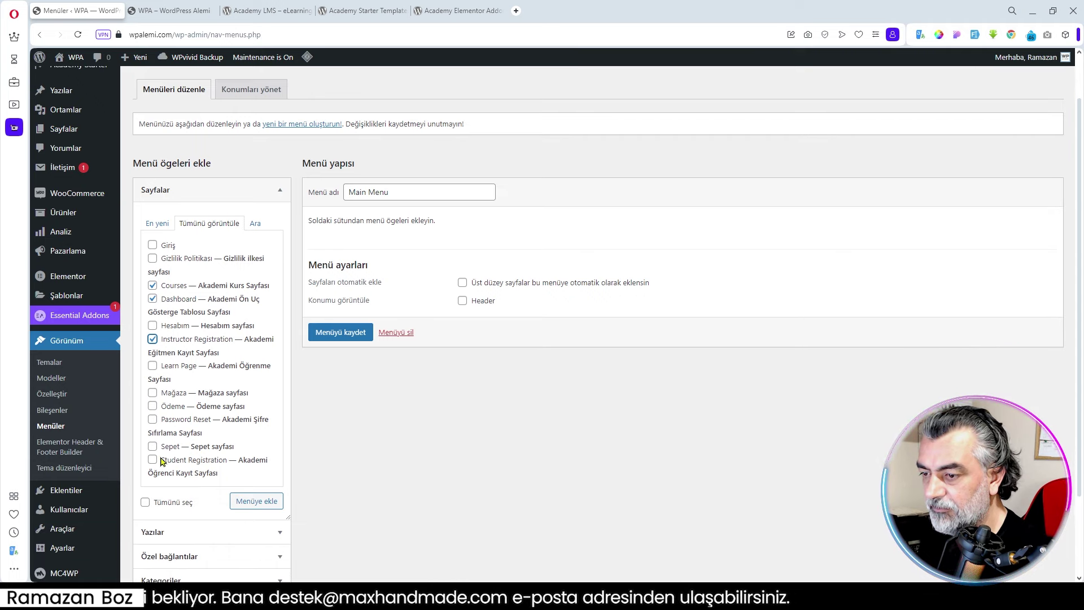
{"action": "left_click", "coordinate": [152, 461]}
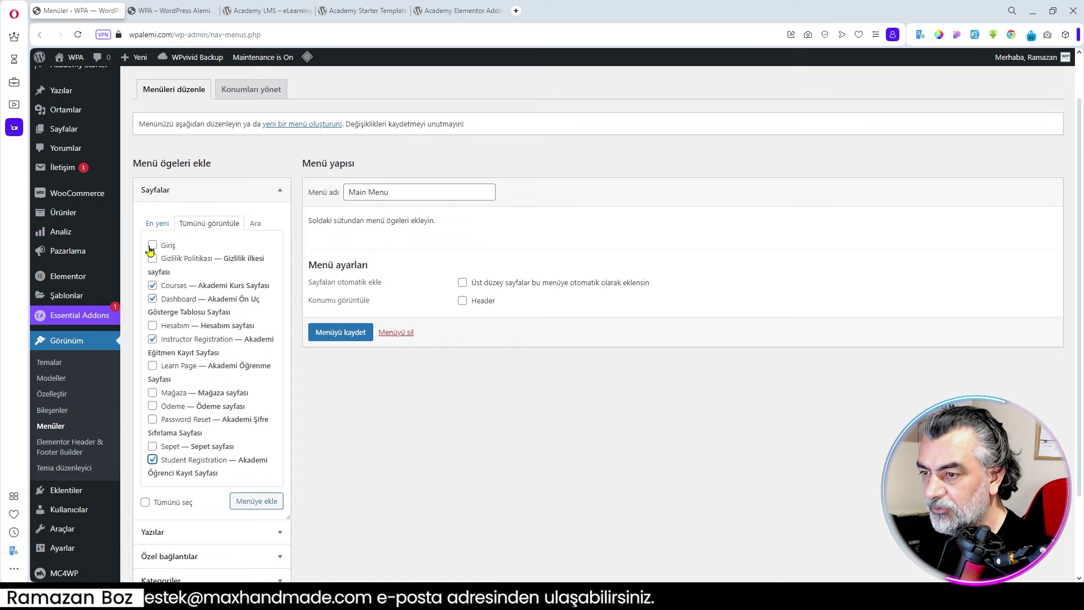
{"action": "left_click", "coordinate": [252, 502]}
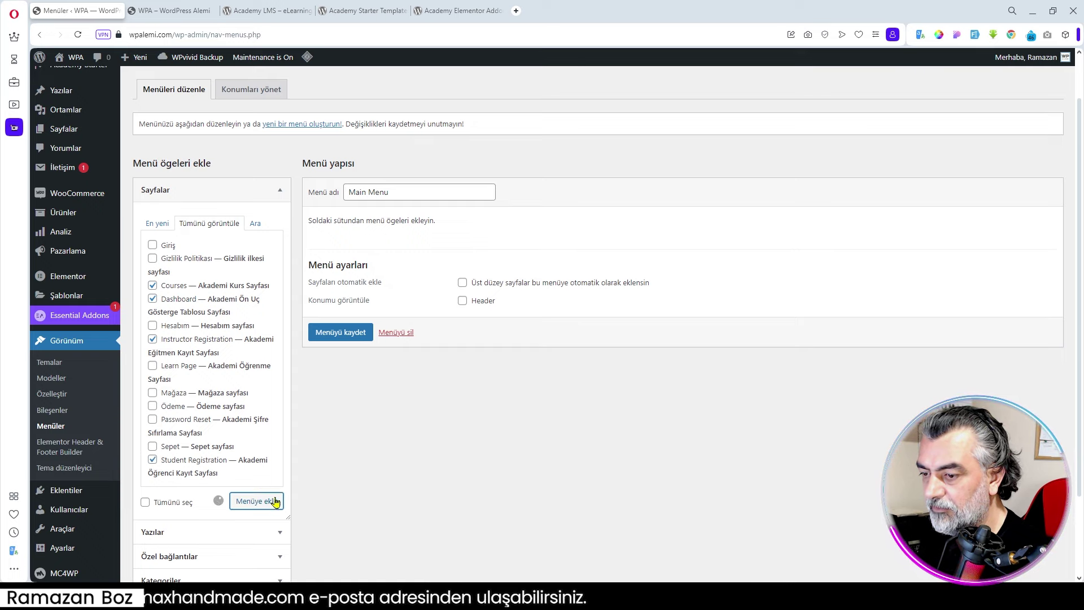
{"action": "scroll", "coordinate": [246, 486], "scroll_direction": "down", "scroll_amount": 2}
{"action": "scroll", "coordinate": [387, 509], "scroll_direction": "up", "scroll_amount": 3}
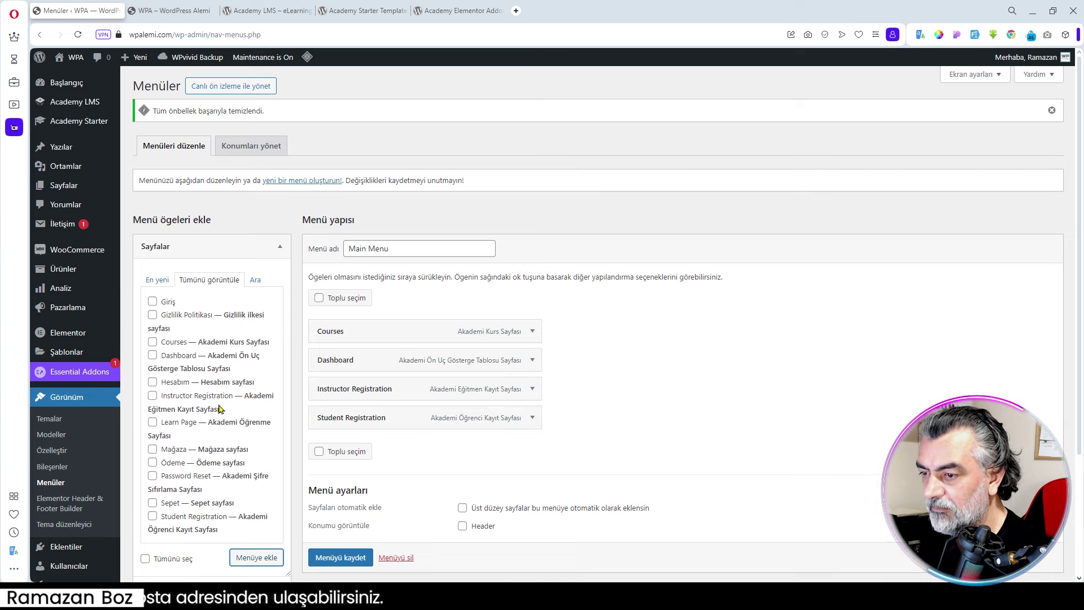
Assign Main Menu to the Header display location and save the menu
{"action": "left_click", "coordinate": [157, 279]}
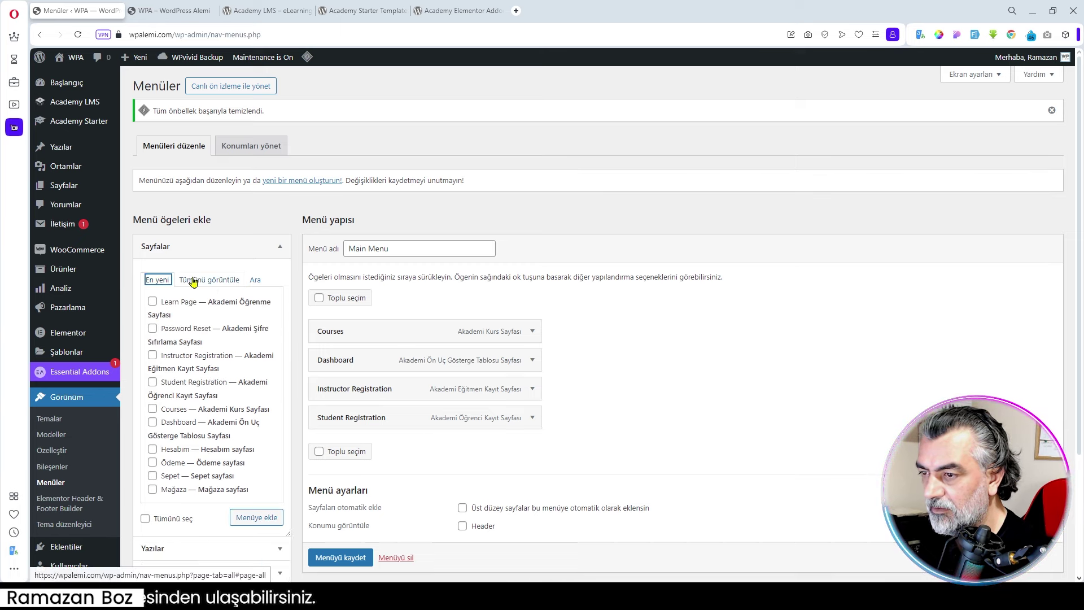
{"action": "left_click", "coordinate": [195, 281]}
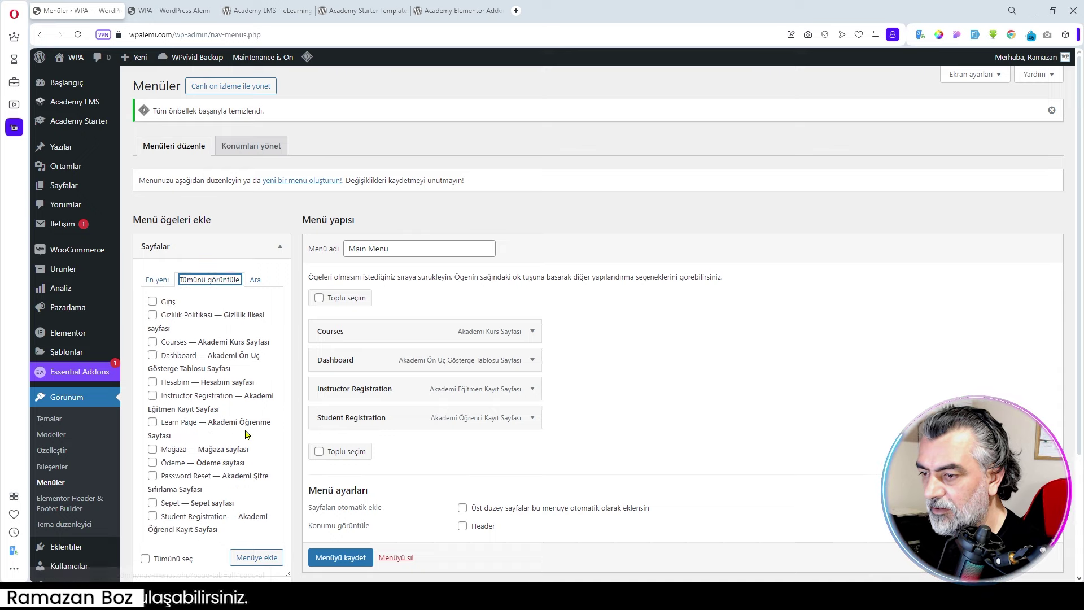
{"action": "scroll", "coordinate": [271, 468], "scroll_direction": "down", "scroll_amount": 1}
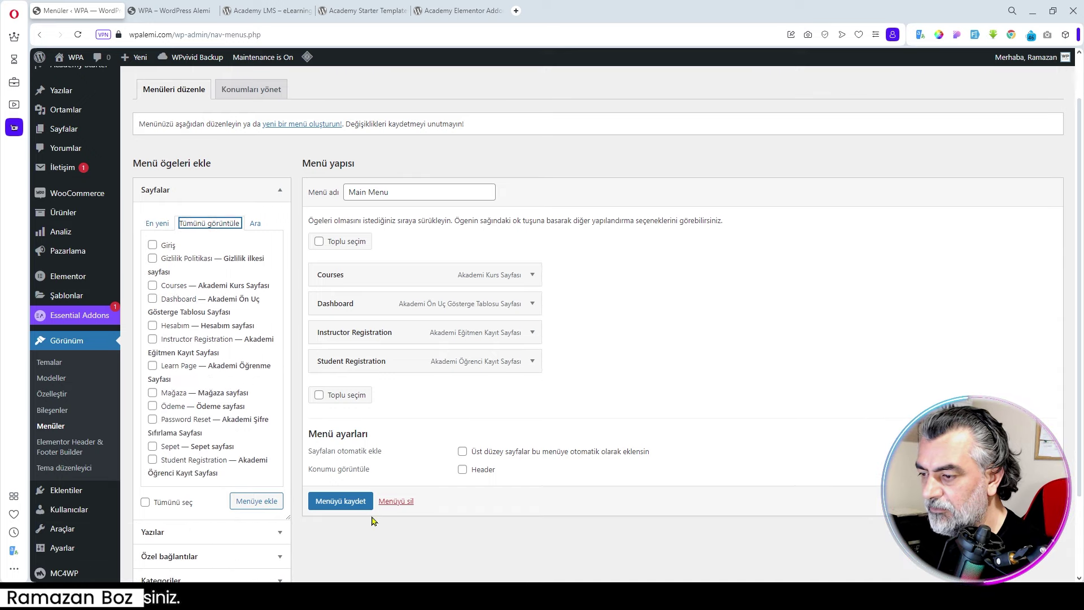
{"action": "left_click", "coordinate": [333, 501]}
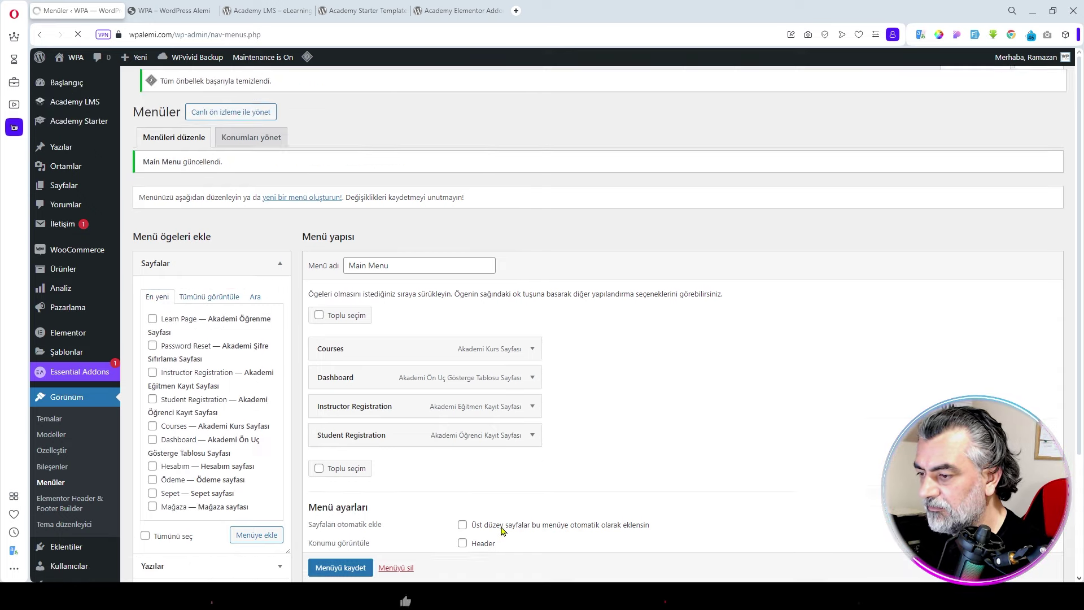
{"action": "scroll", "coordinate": [593, 500], "scroll_direction": "down", "scroll_amount": 3}
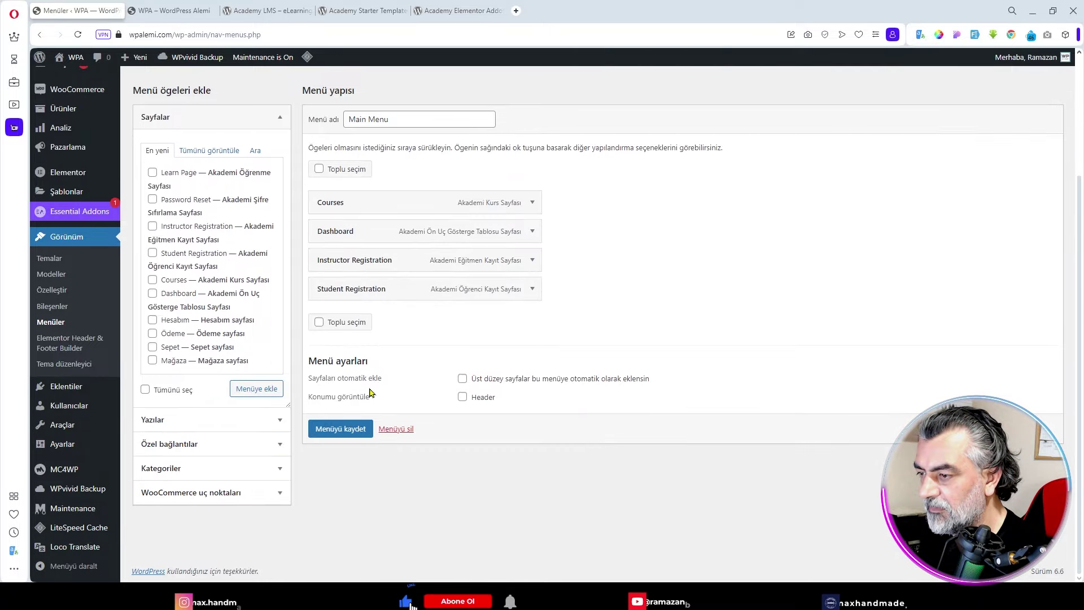
{"action": "left_click", "coordinate": [462, 397]}
{"action": "left_click", "coordinate": [353, 432]}
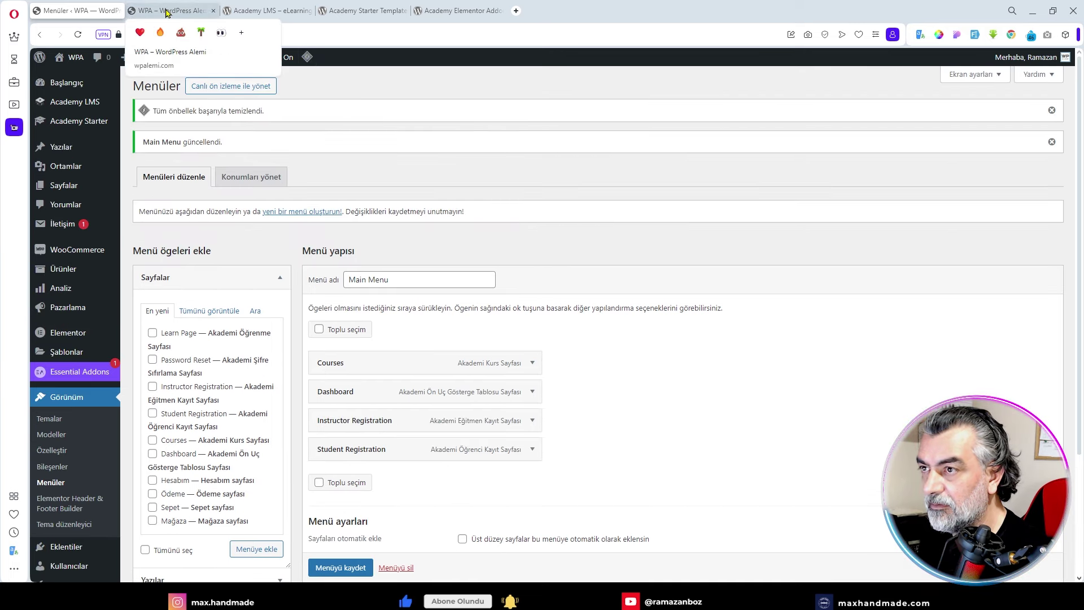
Reload the site's home page and check each header menu page: Courses, Dashboard, Instructor Registration and Student Registration
{"action": "left_click", "coordinate": [172, 14]}
{"action": "left_click", "coordinate": [72, 36]}
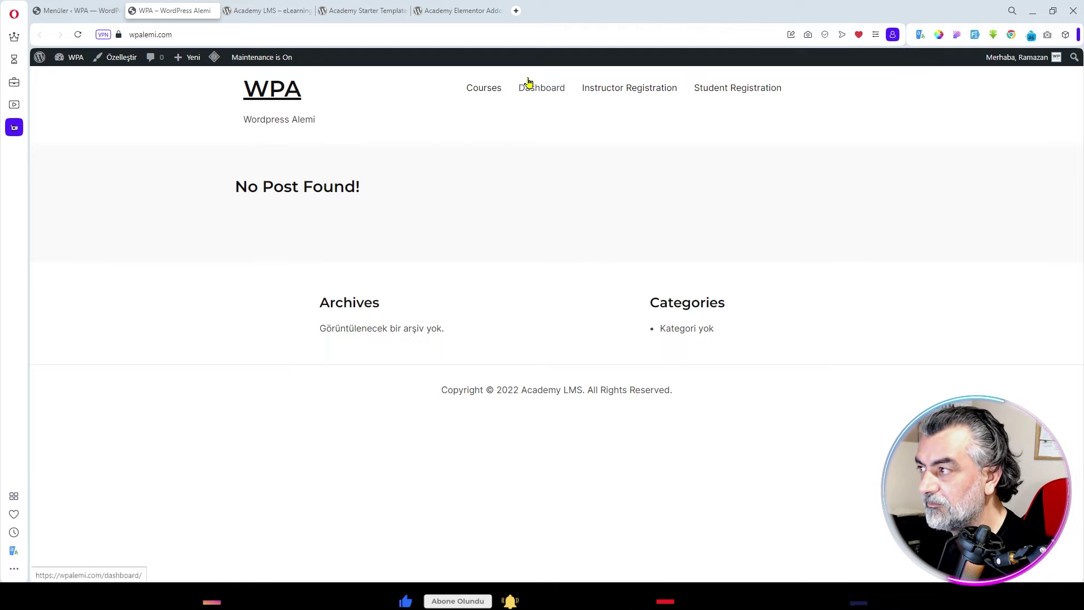
{"action": "left_click", "coordinate": [495, 92]}
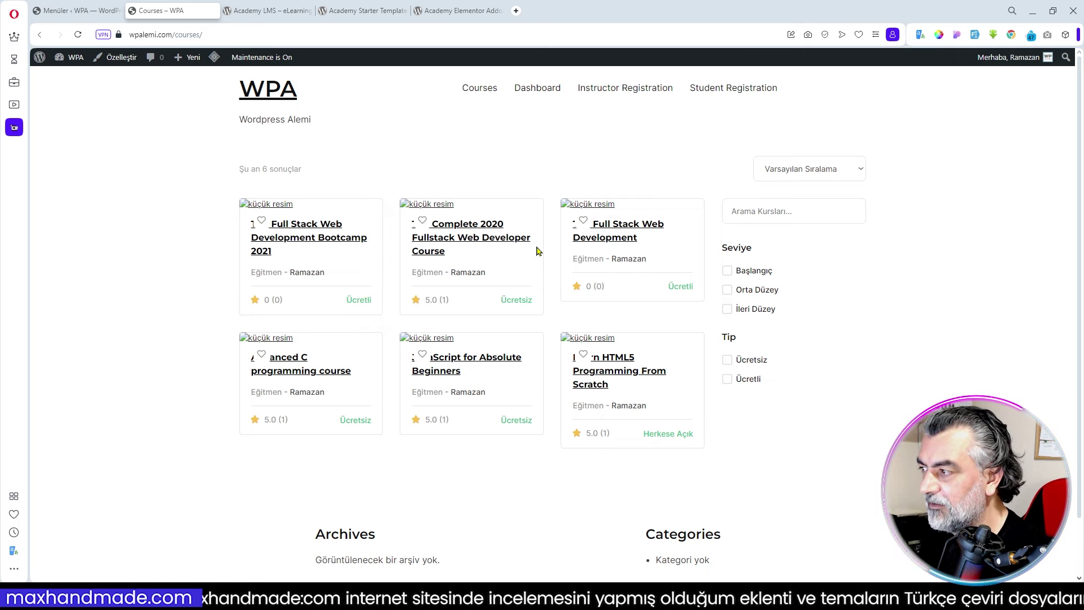
{"action": "left_click", "coordinate": [551, 90]}
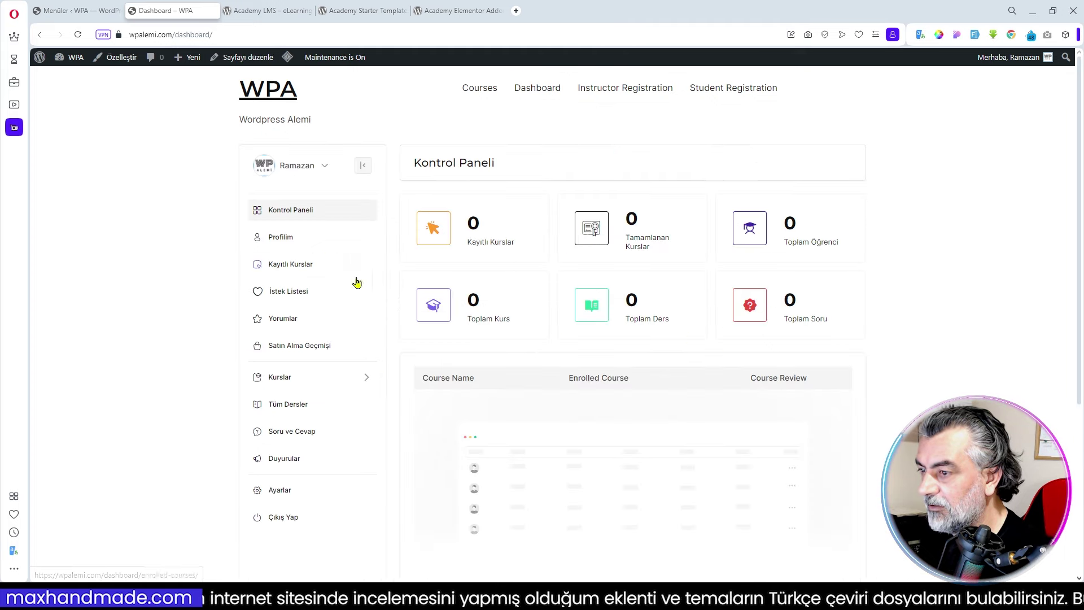
{"action": "scroll", "coordinate": [675, 380], "scroll_direction": "down", "scroll_amount": 3}
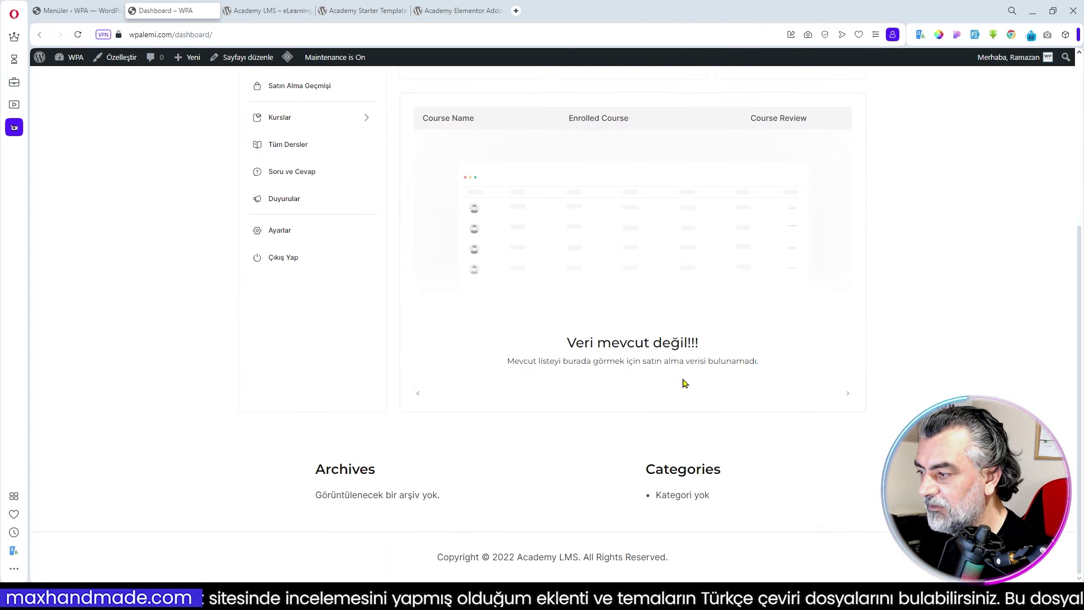
{"action": "scroll", "coordinate": [719, 367], "scroll_direction": "up", "scroll_amount": 3}
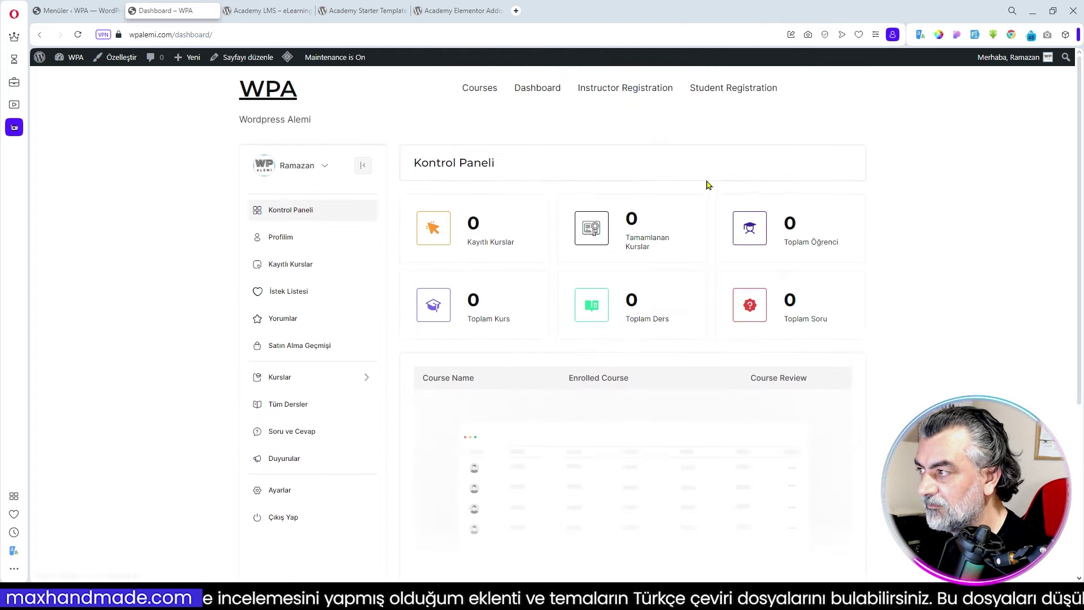
{"action": "left_click", "coordinate": [629, 95]}
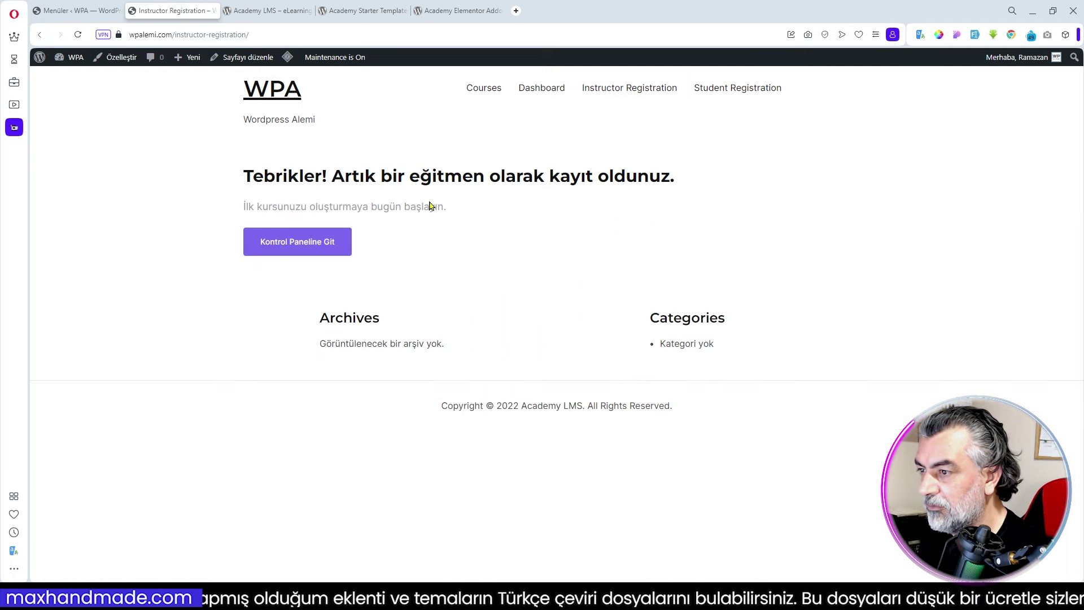
{"action": "left_click", "coordinate": [728, 90]}
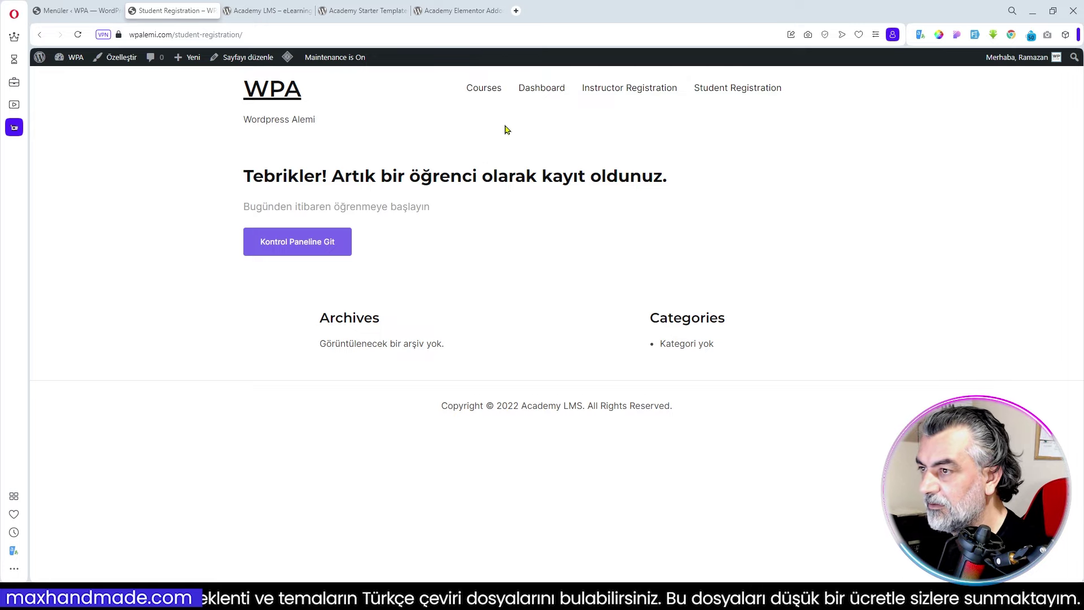
{"action": "left_click", "coordinate": [287, 93]}
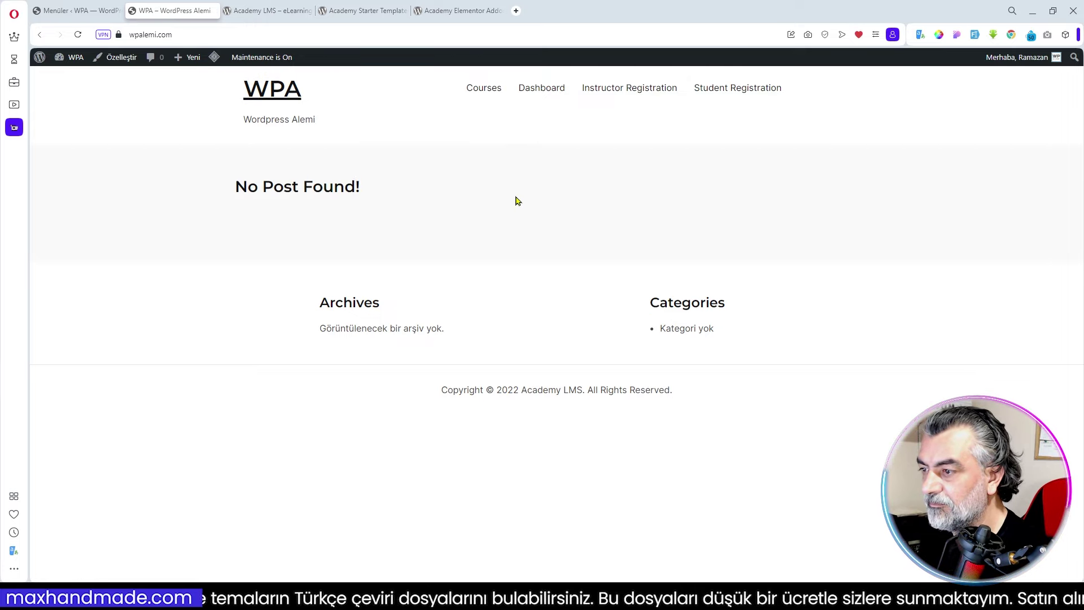
Return to the admin area and examine the Academy LMS control panel and its full course list
{"action": "left_click", "coordinate": [70, 11]}
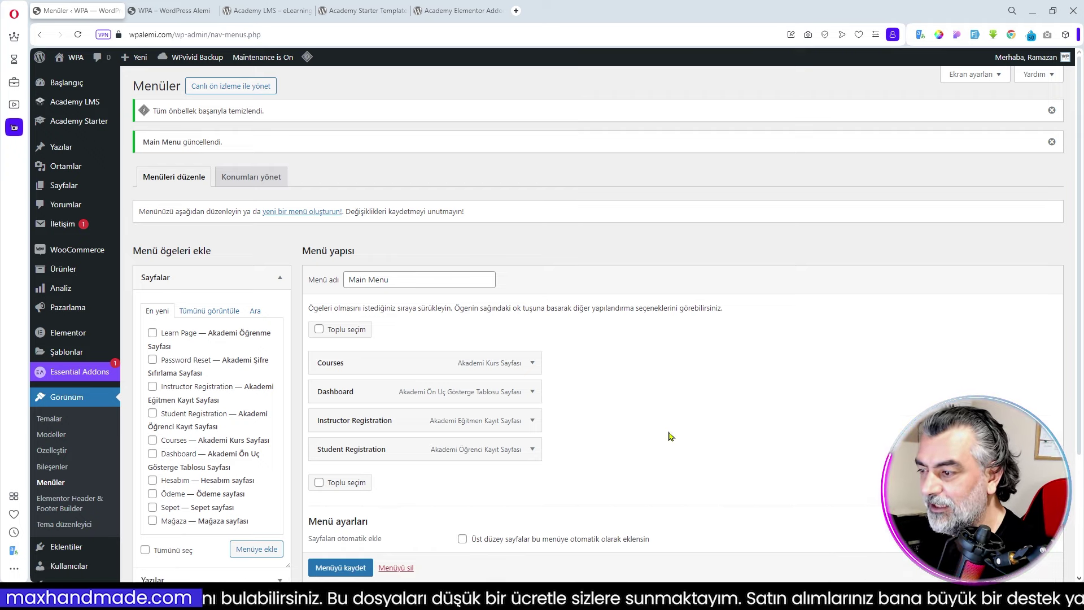
{"action": "scroll", "coordinate": [671, 436], "scroll_direction": "down", "scroll_amount": 3}
{"action": "scroll", "coordinate": [569, 344], "scroll_direction": "up", "scroll_amount": 3}
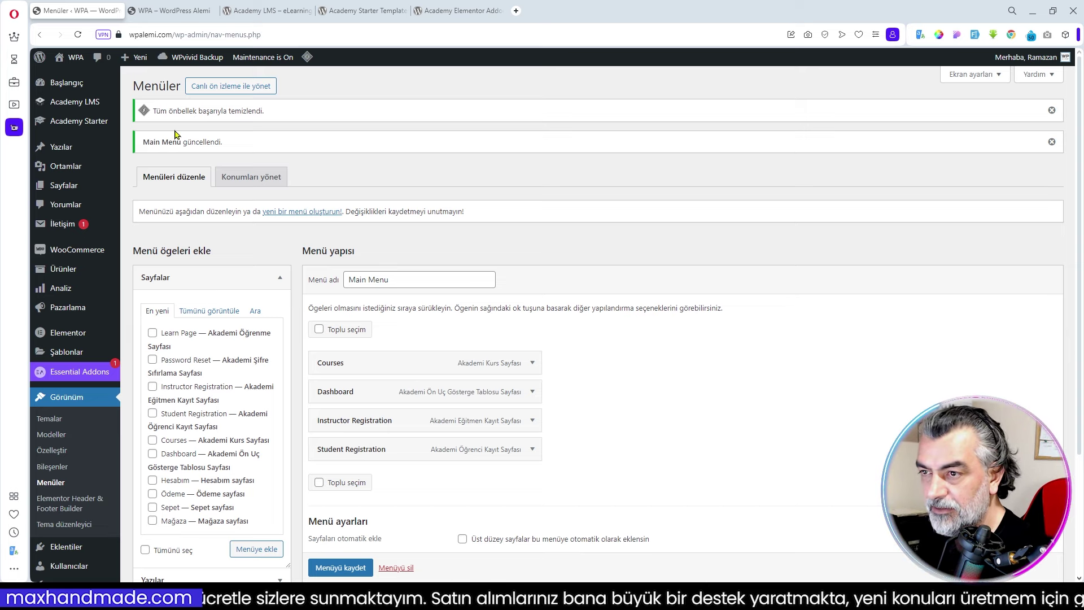
{"action": "mouse_move", "coordinate": [54, 108]}
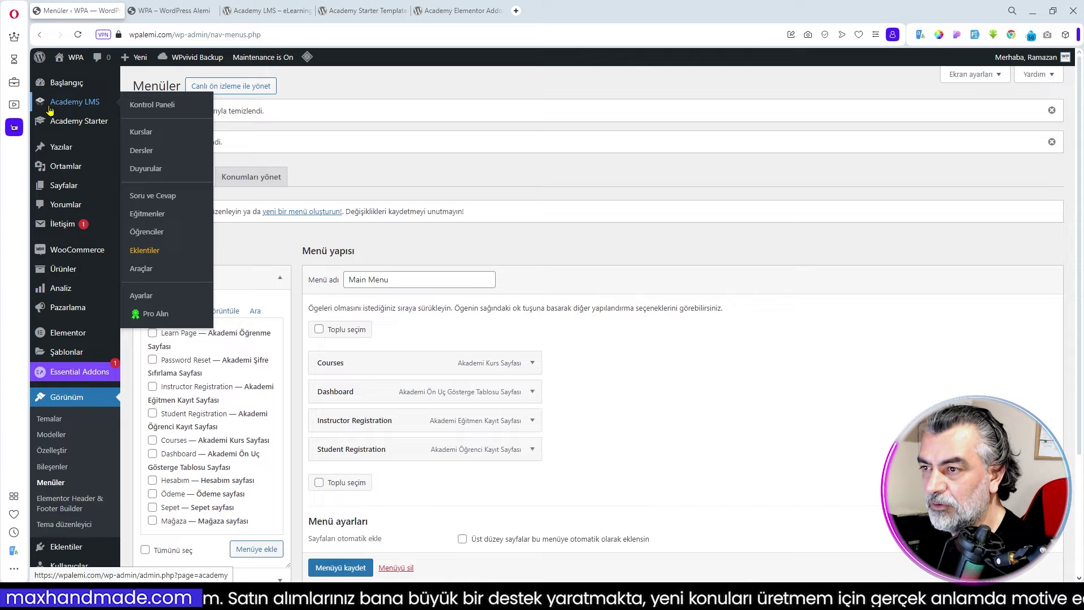
{"action": "left_click", "coordinate": [49, 107]}
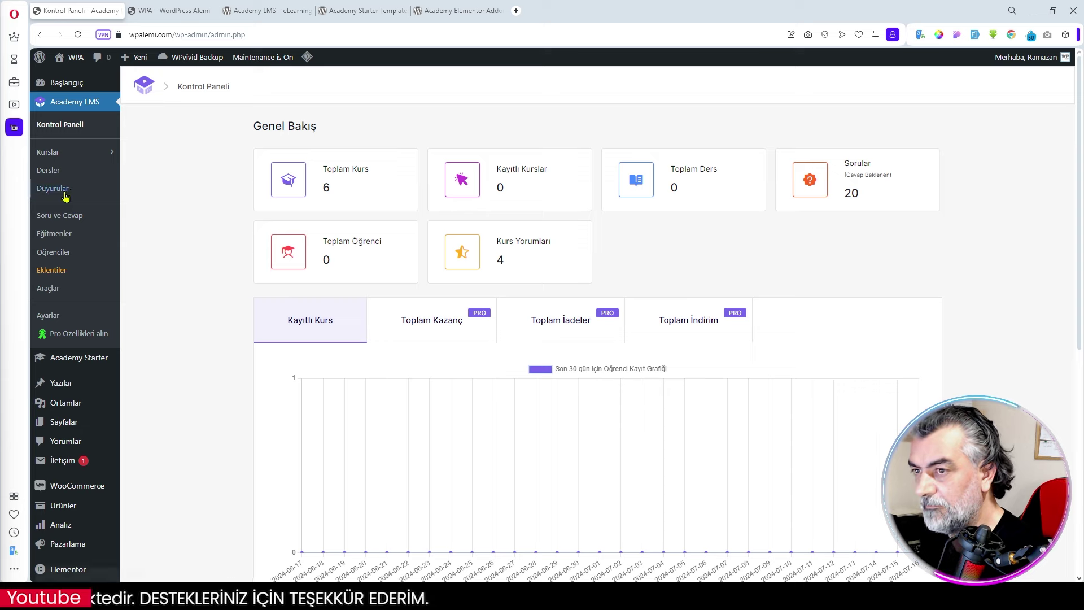
{"action": "left_click", "coordinate": [56, 152]}
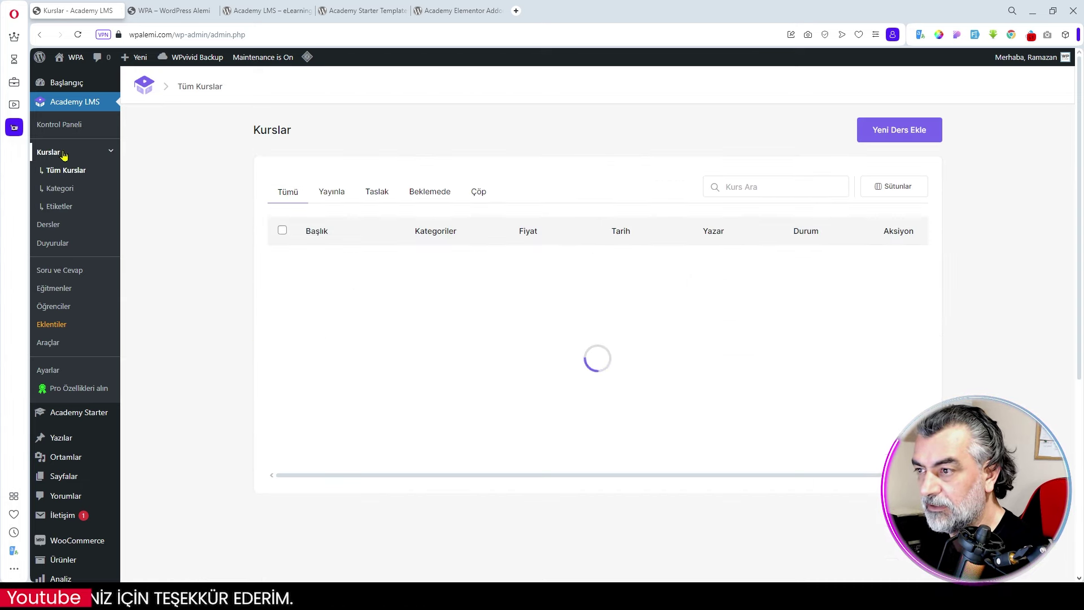
{"action": "scroll", "coordinate": [435, 363], "scroll_direction": "down", "scroll_amount": 5}
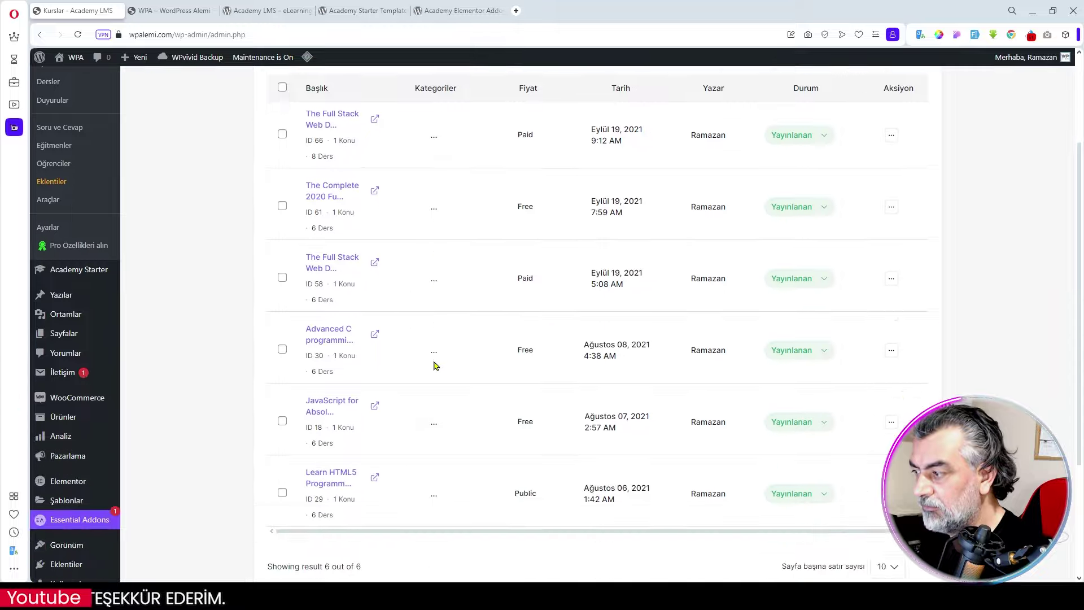
{"action": "scroll", "coordinate": [435, 363], "scroll_direction": "up", "scroll_amount": 5}
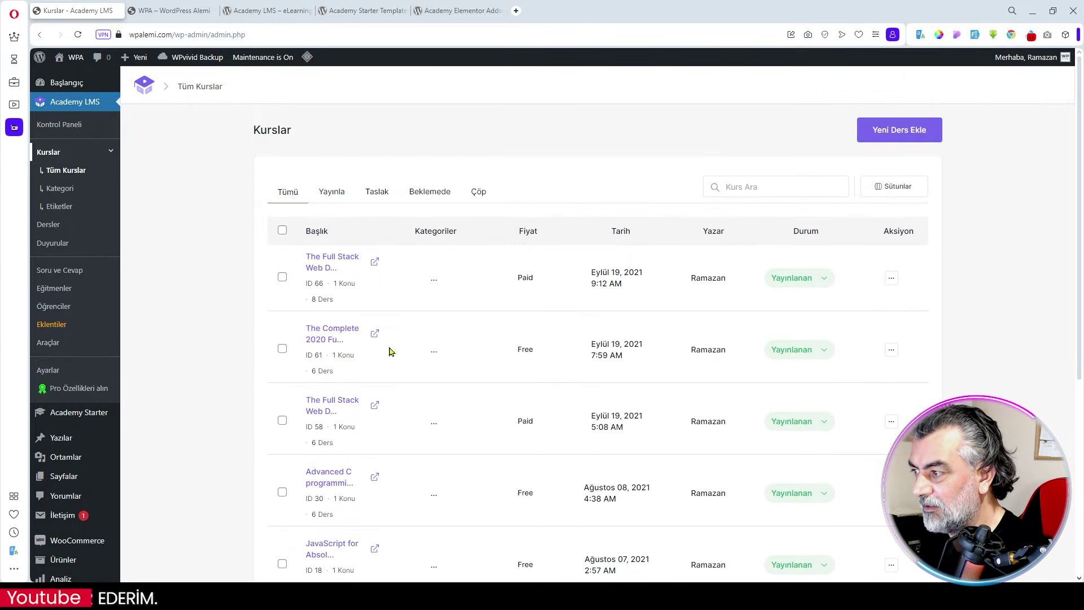
Examine the Academy LMS course categories, tags, lessons, announcements, questions and answers, instructors and students
{"action": "left_click", "coordinate": [55, 189]}
{"action": "left_click", "coordinate": [63, 209]}
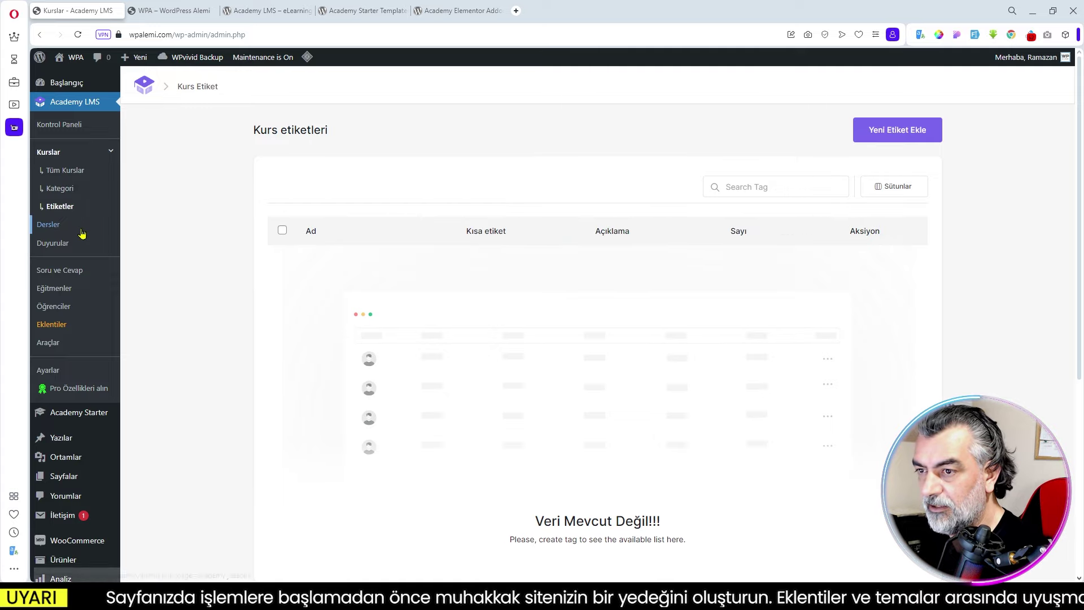
{"action": "left_click", "coordinate": [56, 226]}
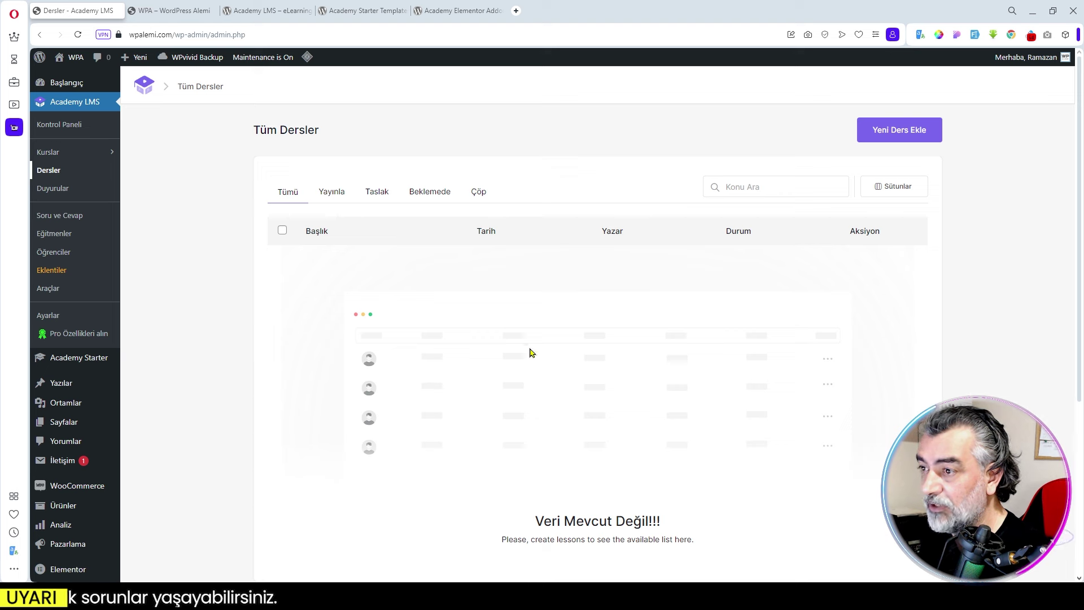
{"action": "left_click", "coordinate": [53, 188]}
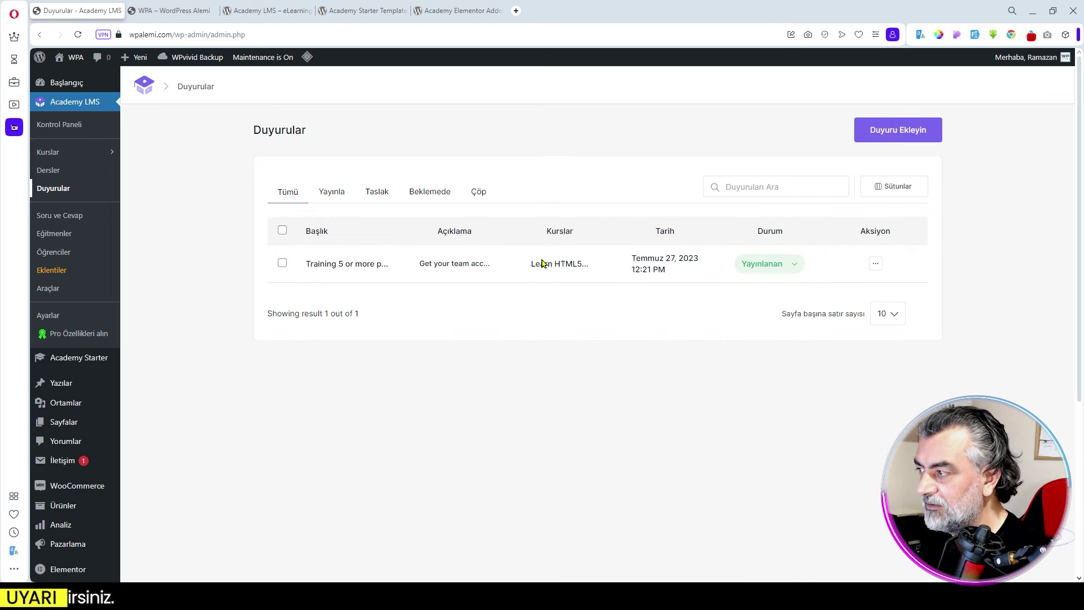
{"action": "left_click", "coordinate": [60, 215]}
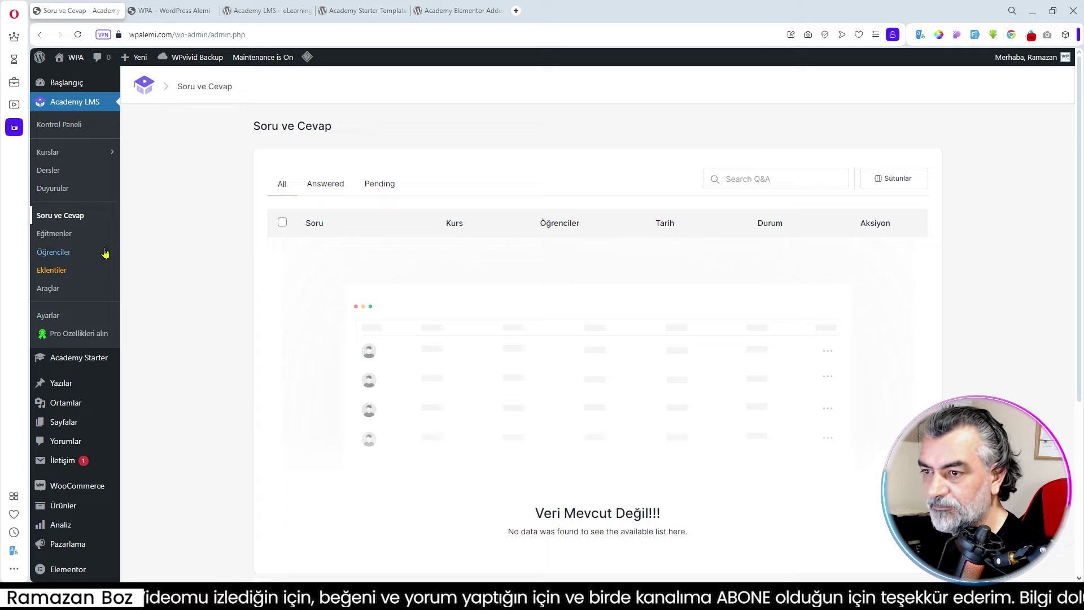
{"action": "left_click", "coordinate": [56, 233]}
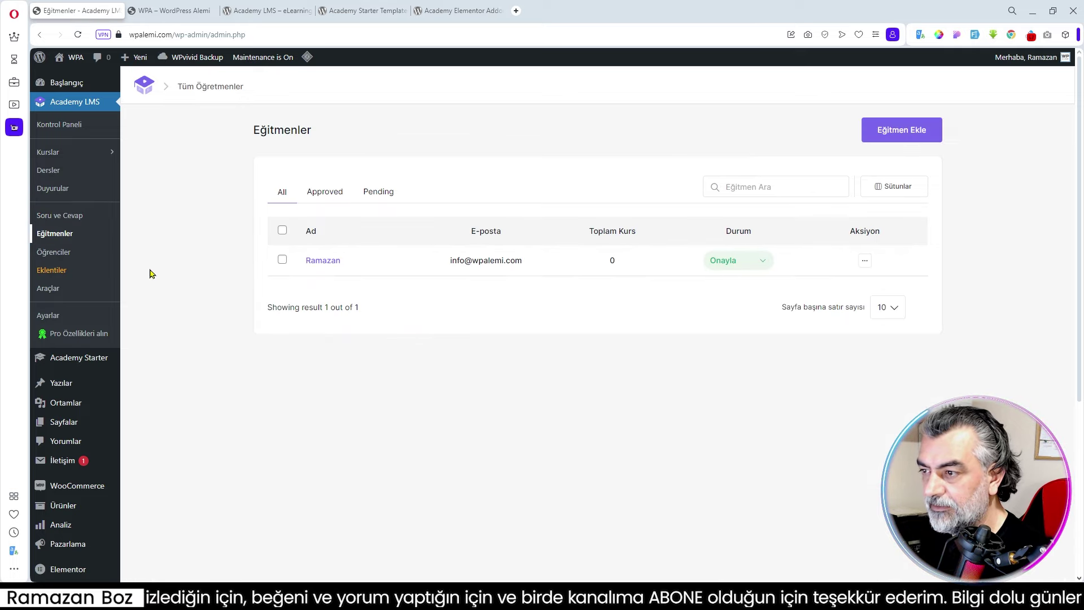
{"action": "left_click", "coordinate": [54, 252]}
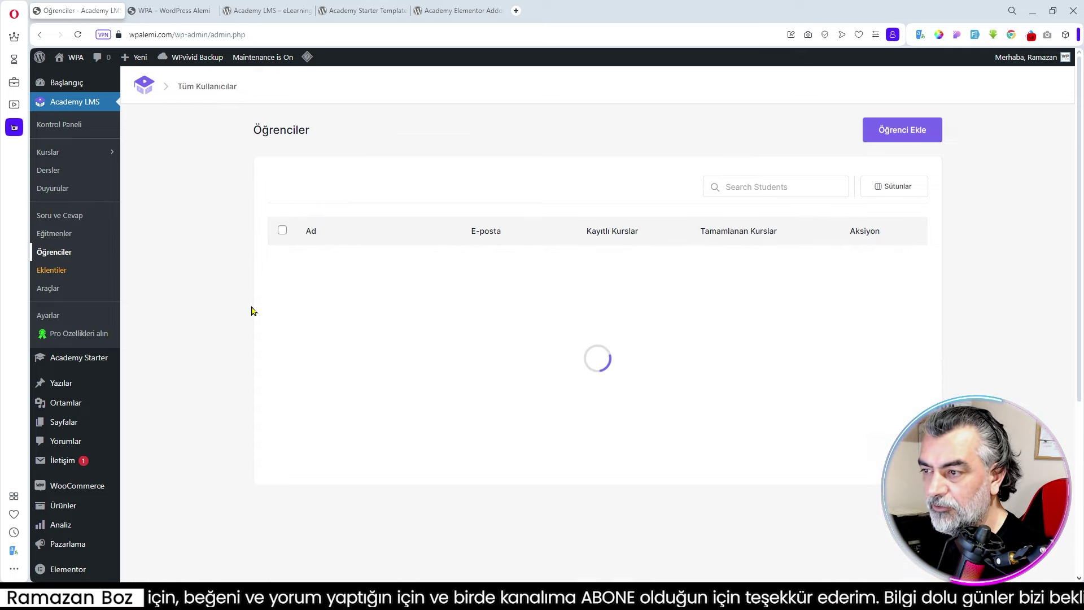
{"action": "scroll", "coordinate": [368, 351], "scroll_direction": "down", "scroll_amount": 1}
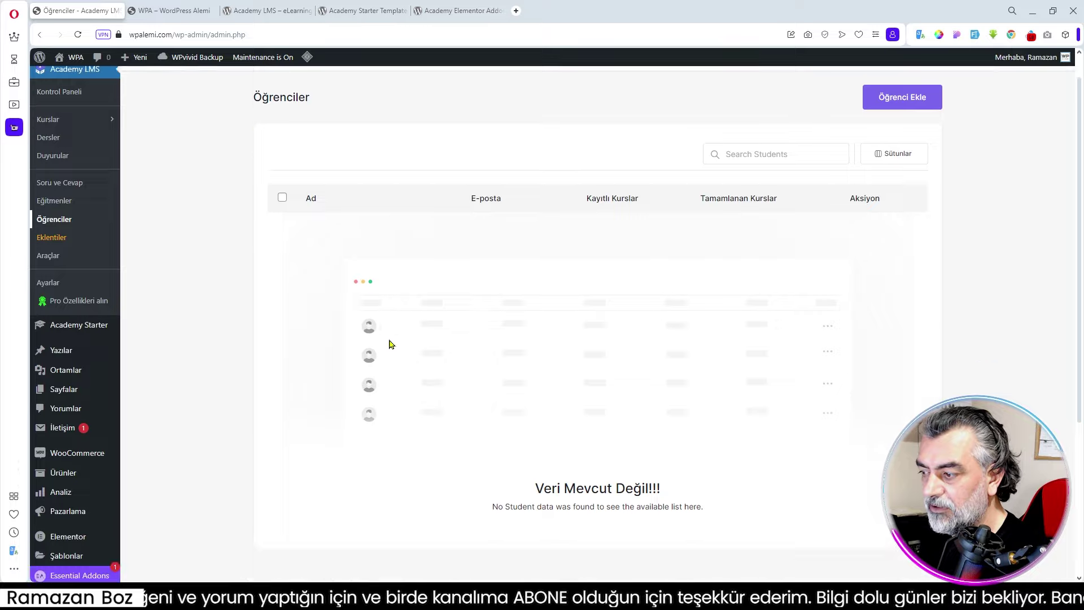
Examine the Academy LMS add-ons, filtering them by active and inactive
{"action": "scroll", "coordinate": [388, 343], "scroll_direction": "up", "scroll_amount": 1}
{"action": "left_click", "coordinate": [53, 270]}
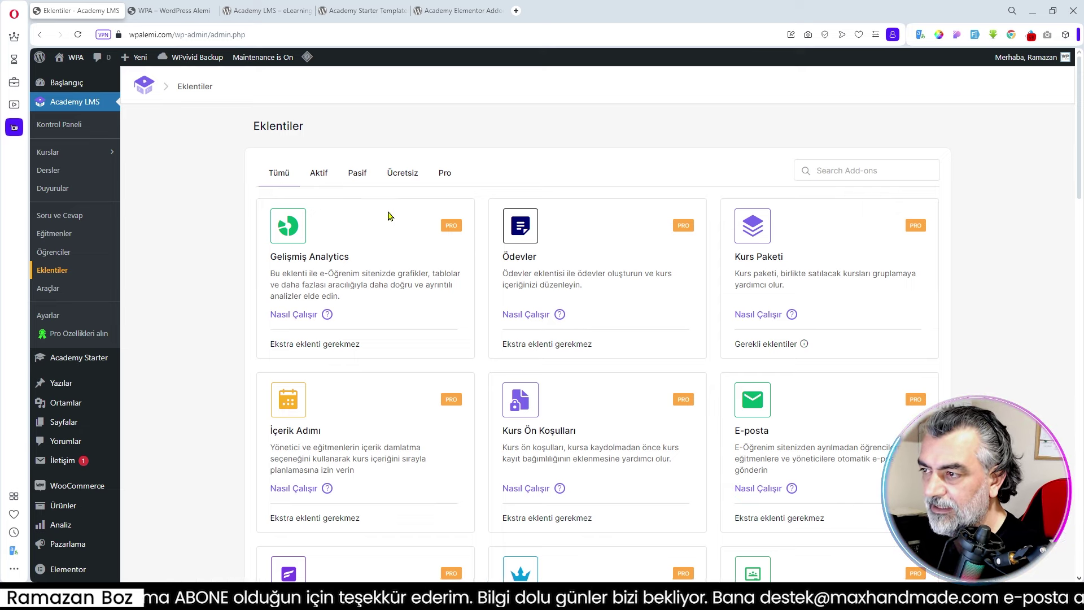
{"action": "left_click", "coordinate": [326, 175]}
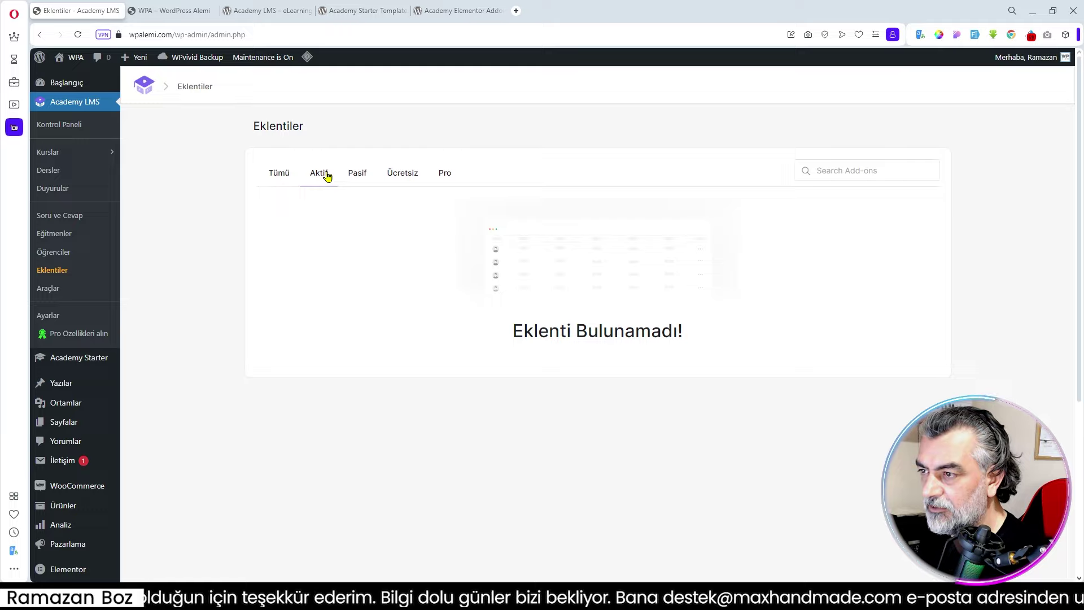
{"action": "left_click", "coordinate": [359, 174]}
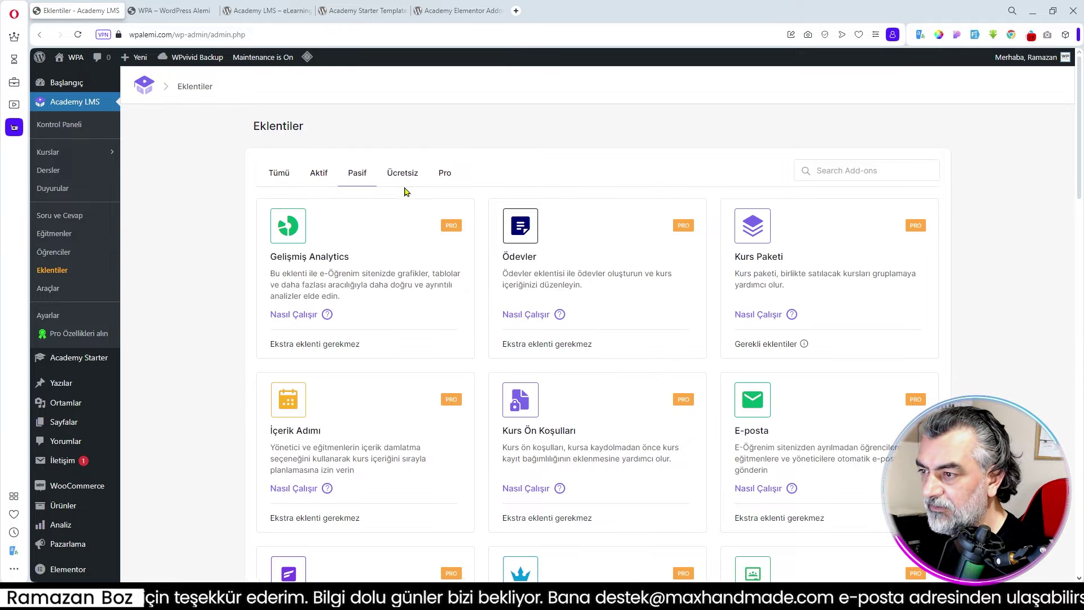
{"action": "scroll", "coordinate": [824, 405], "scroll_direction": "down", "scroll_amount": 3}
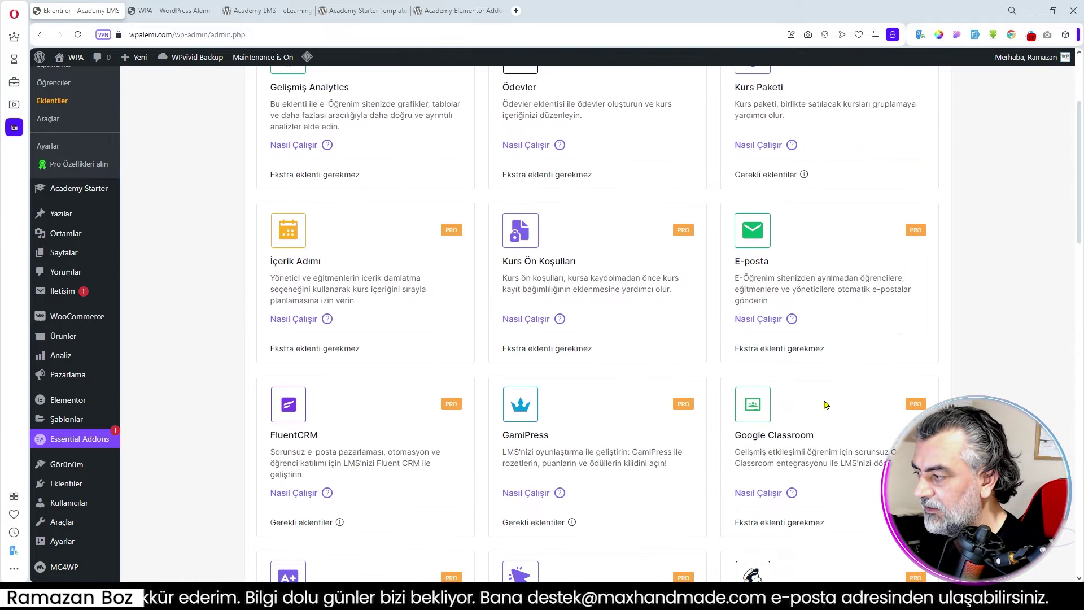
{"action": "scroll", "coordinate": [824, 405], "scroll_direction": "up", "scroll_amount": 3}
Enable the free Academy LMS add-ons Sınavlar, WooCommerce and Çoklu Eğitmen
{"action": "left_click", "coordinate": [401, 173]}
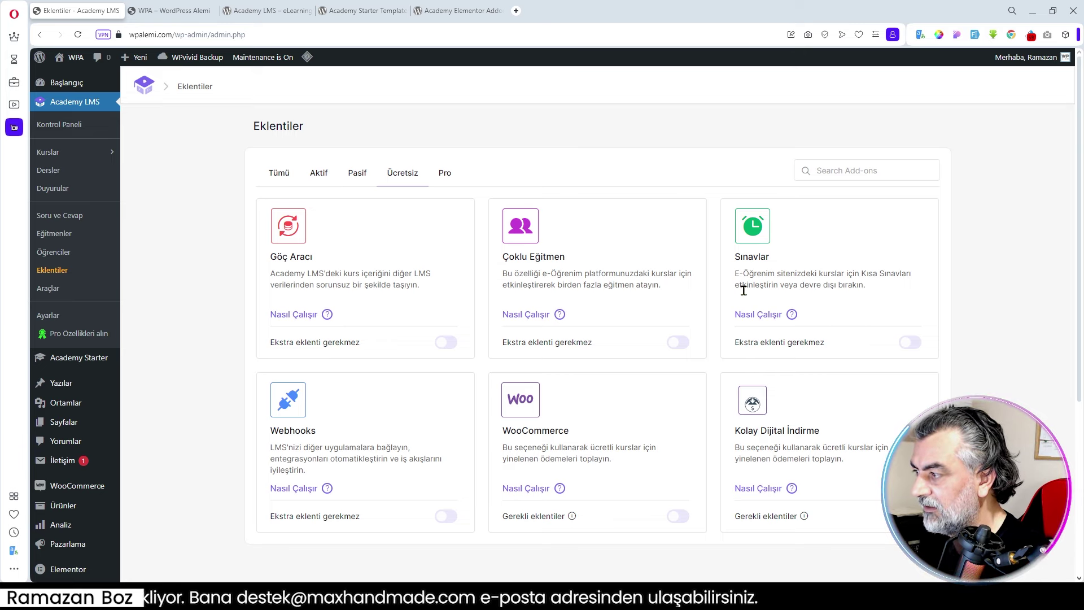
{"action": "left_click", "coordinate": [910, 344]}
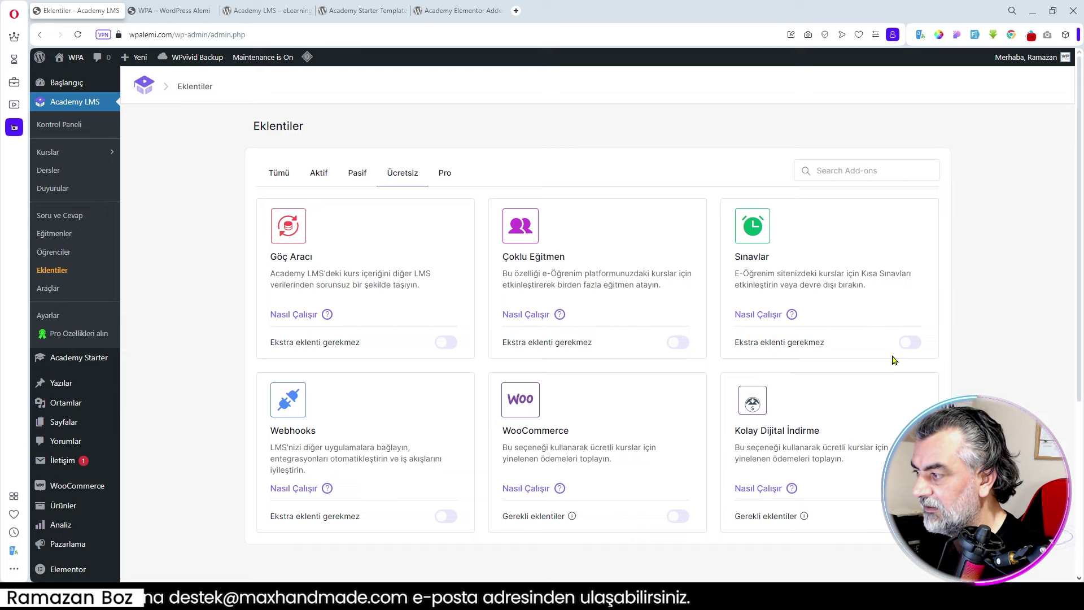
{"action": "scroll", "coordinate": [418, 336], "scroll_direction": "down", "scroll_amount": 2}
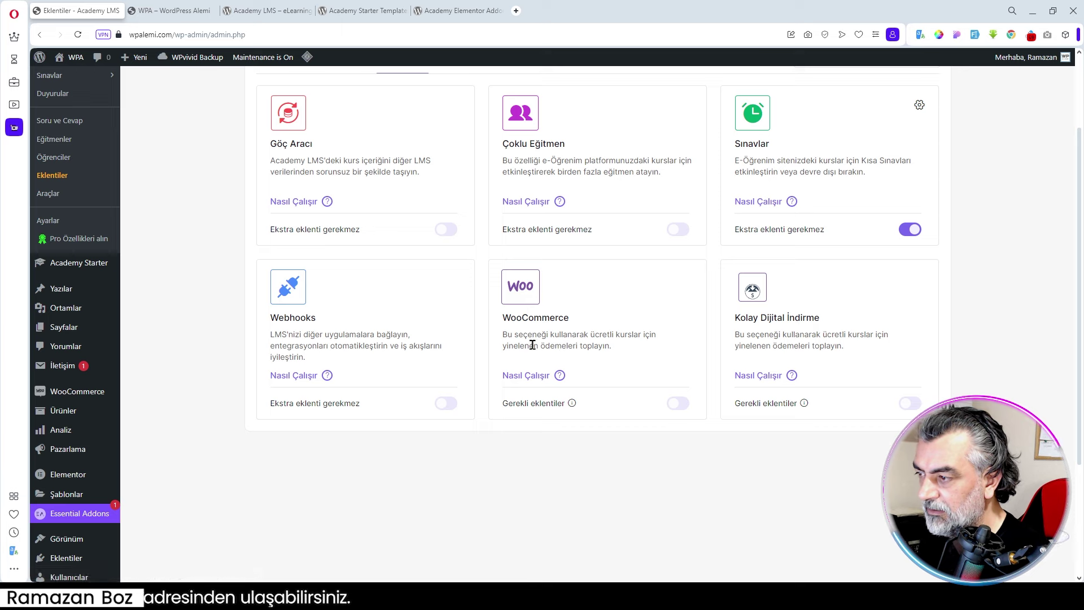
{"action": "left_click", "coordinate": [678, 403]}
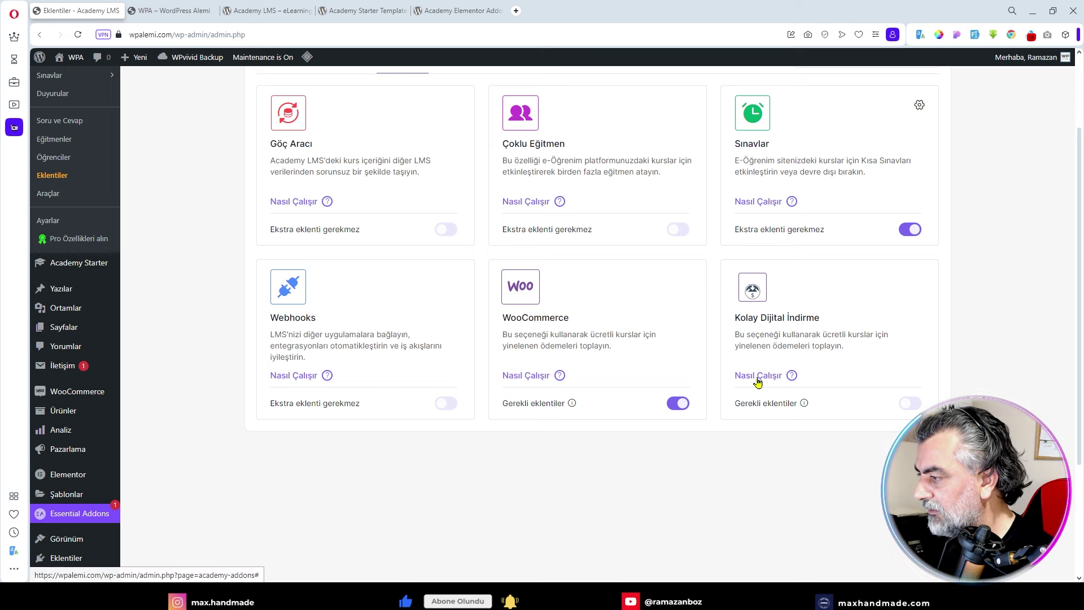
{"action": "left_click", "coordinate": [681, 232]}
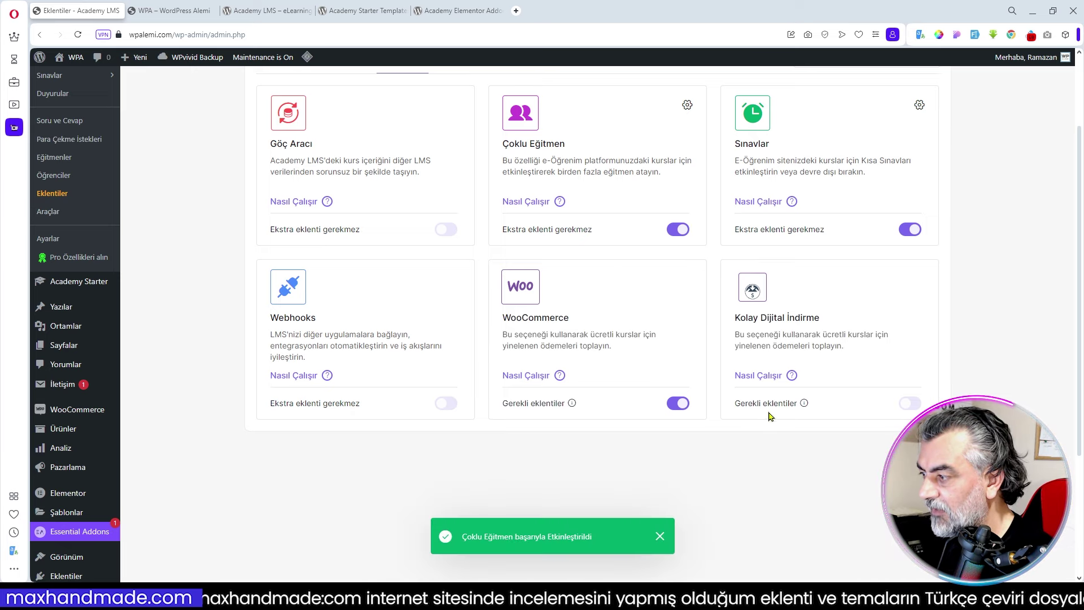
{"action": "mouse_move", "coordinate": [805, 406]}
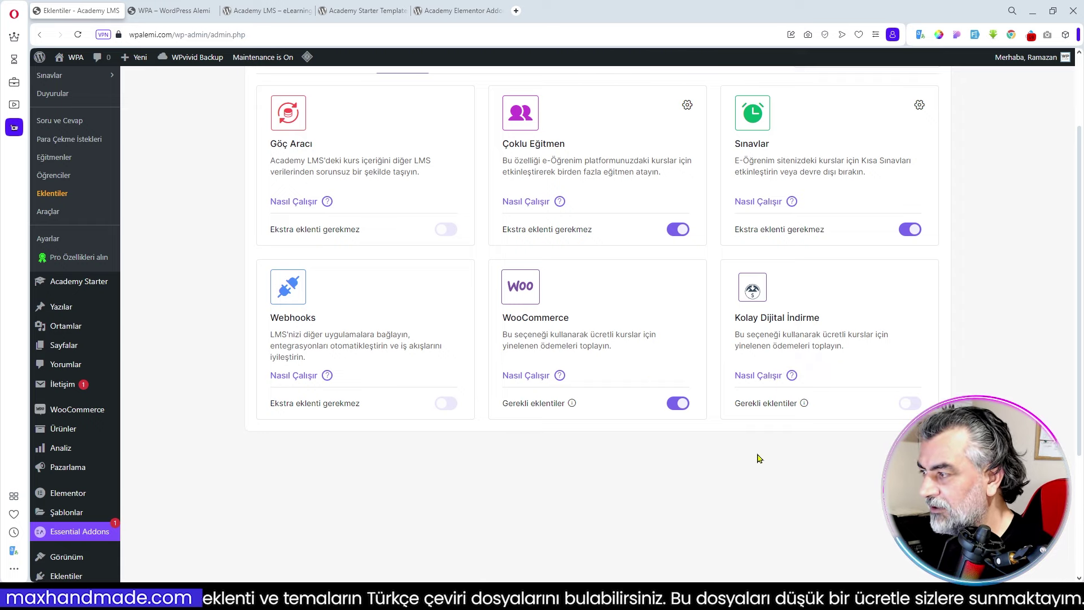
Examine the Academy LMS tools: WordPress and server environment status, pages, shortcodes, and the export/import options
{"action": "scroll", "coordinate": [760, 458], "scroll_direction": "up", "scroll_amount": 2}
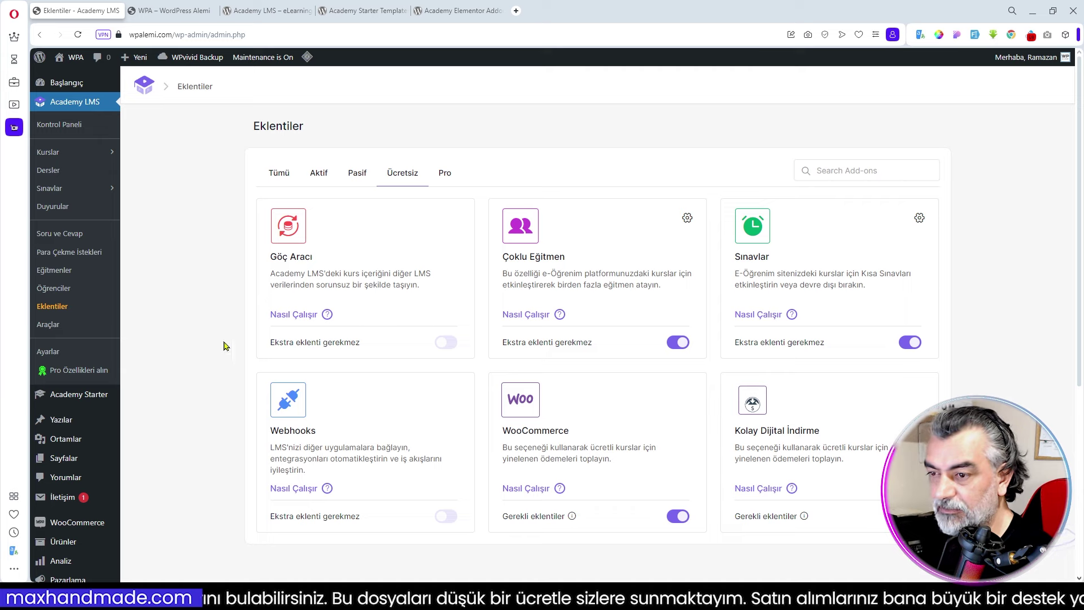
{"action": "left_click", "coordinate": [48, 325]}
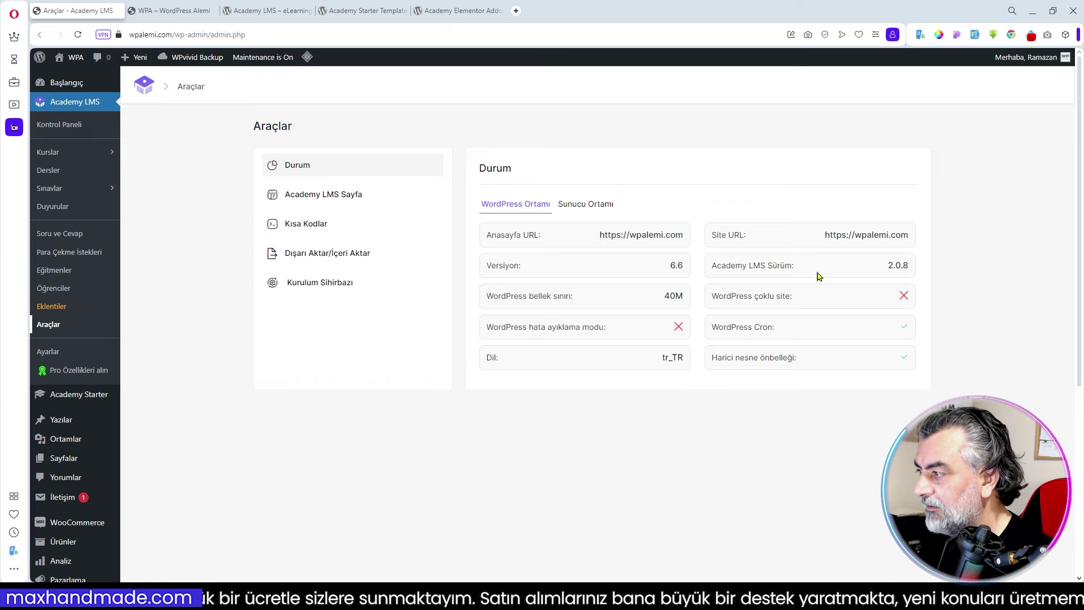
{"action": "left_click", "coordinate": [586, 206]}
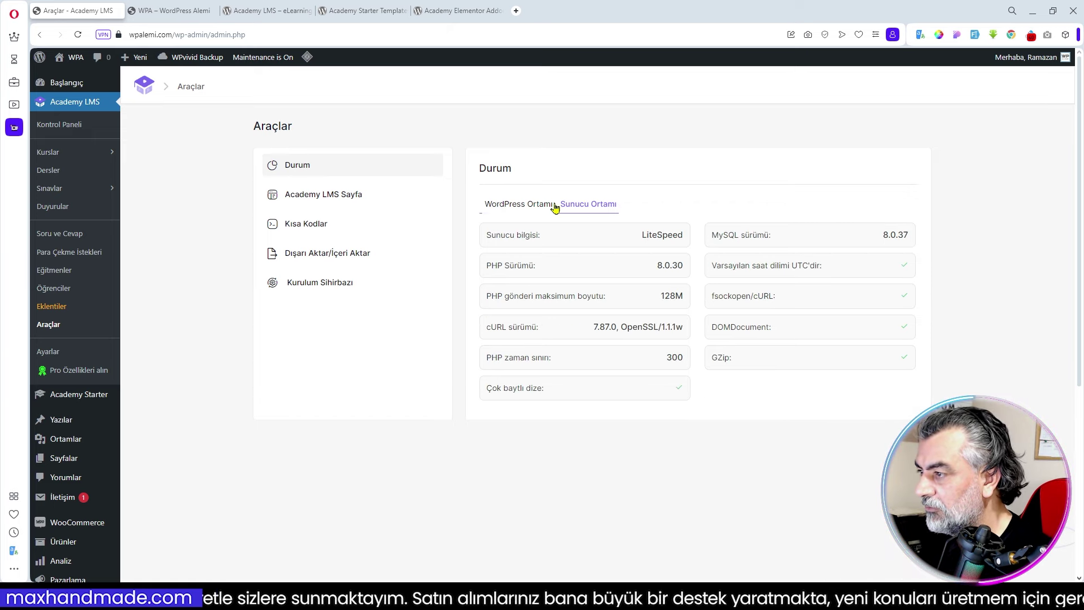
{"action": "left_click", "coordinate": [528, 206]}
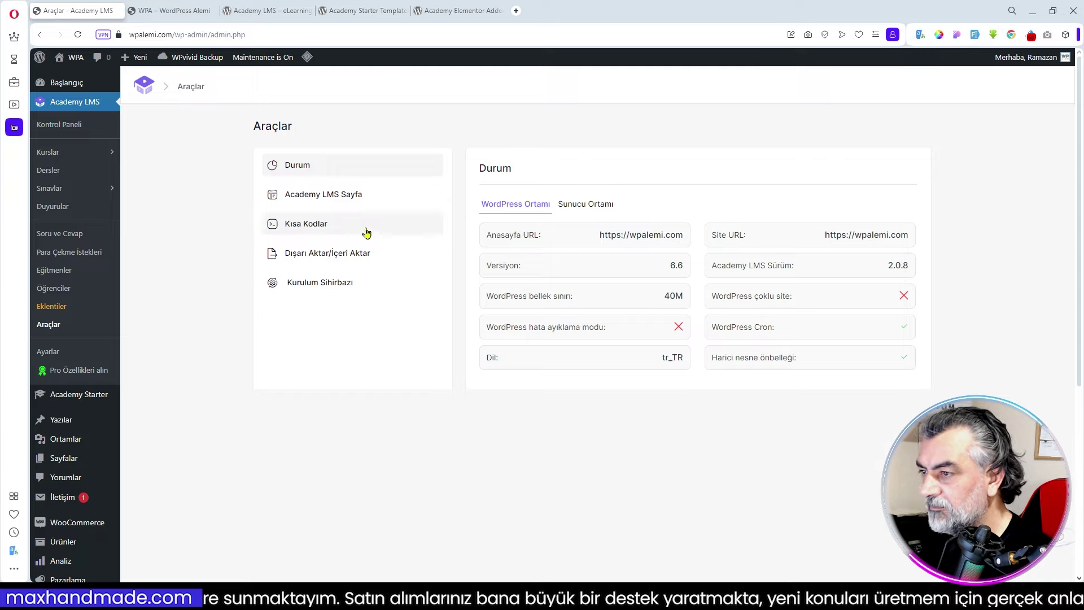
{"action": "left_click", "coordinate": [325, 197]}
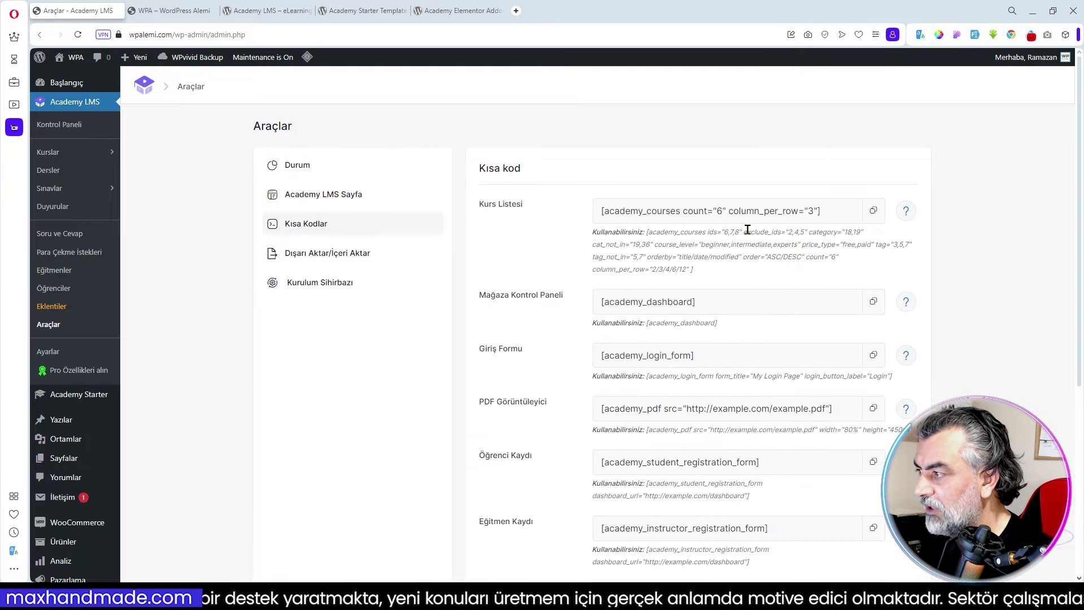
{"action": "scroll", "coordinate": [724, 326], "scroll_direction": "down", "scroll_amount": 3}
{"action": "scroll", "coordinate": [760, 394], "scroll_direction": "up", "scroll_amount": 2}
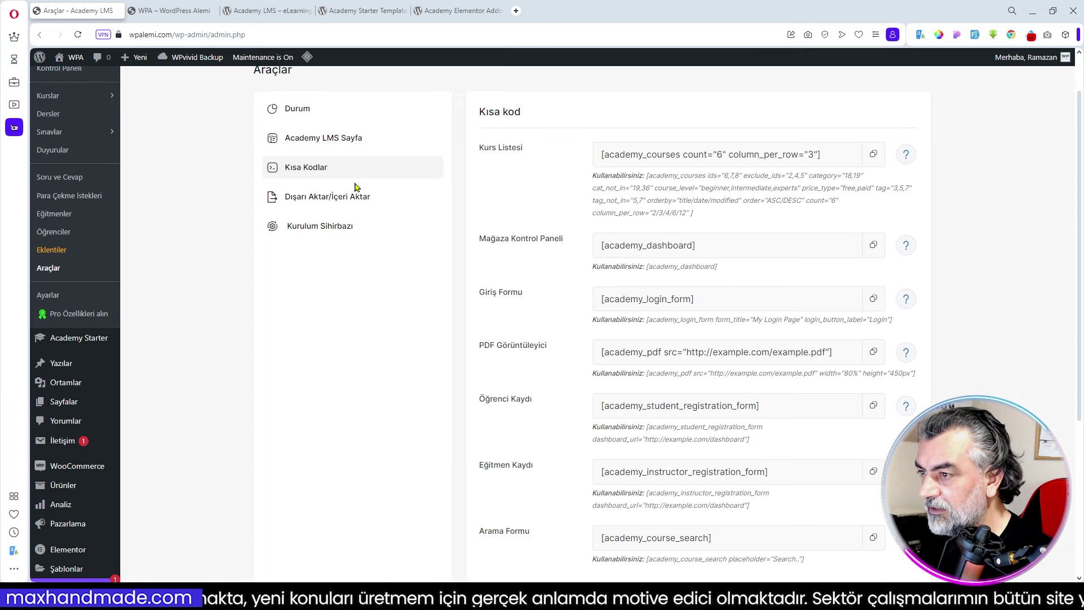
{"action": "left_click", "coordinate": [324, 201]}
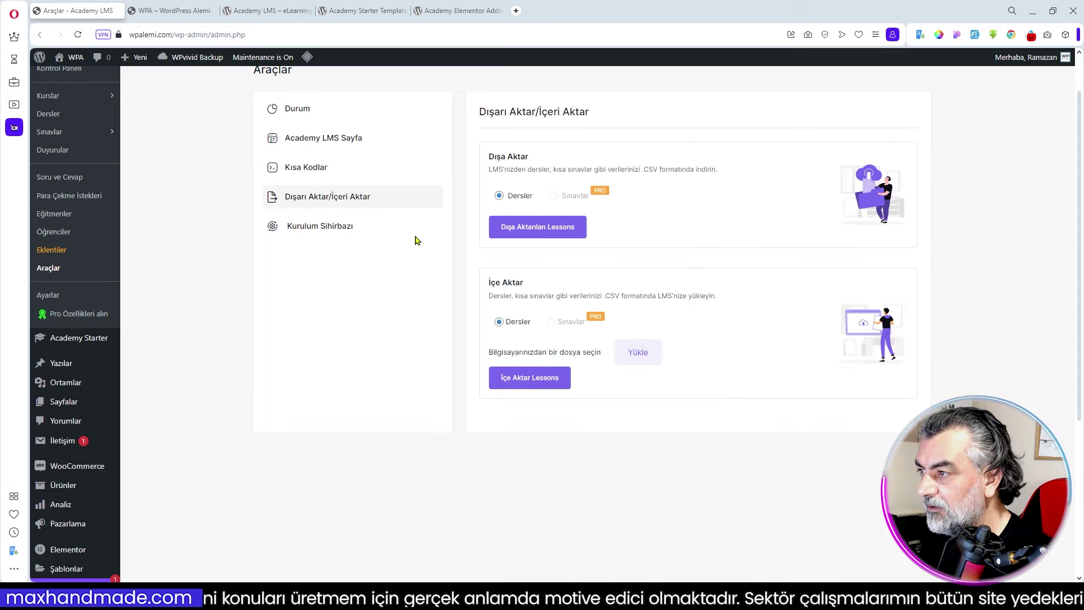
{"action": "left_click", "coordinate": [303, 236]}
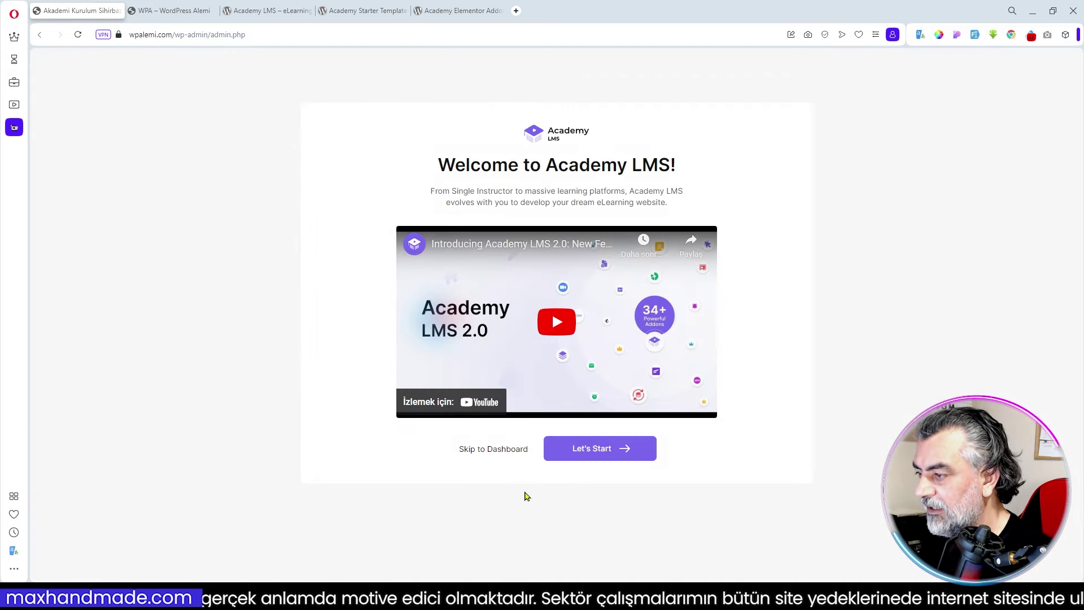
{"action": "left_click", "coordinate": [607, 458]}
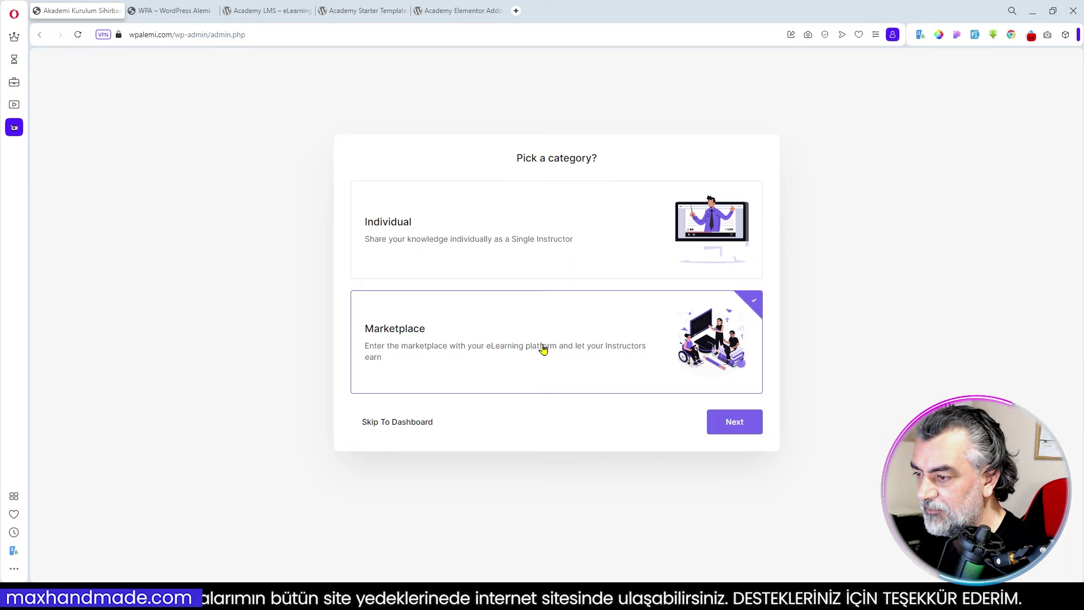
{"action": "left_click", "coordinate": [732, 428]}
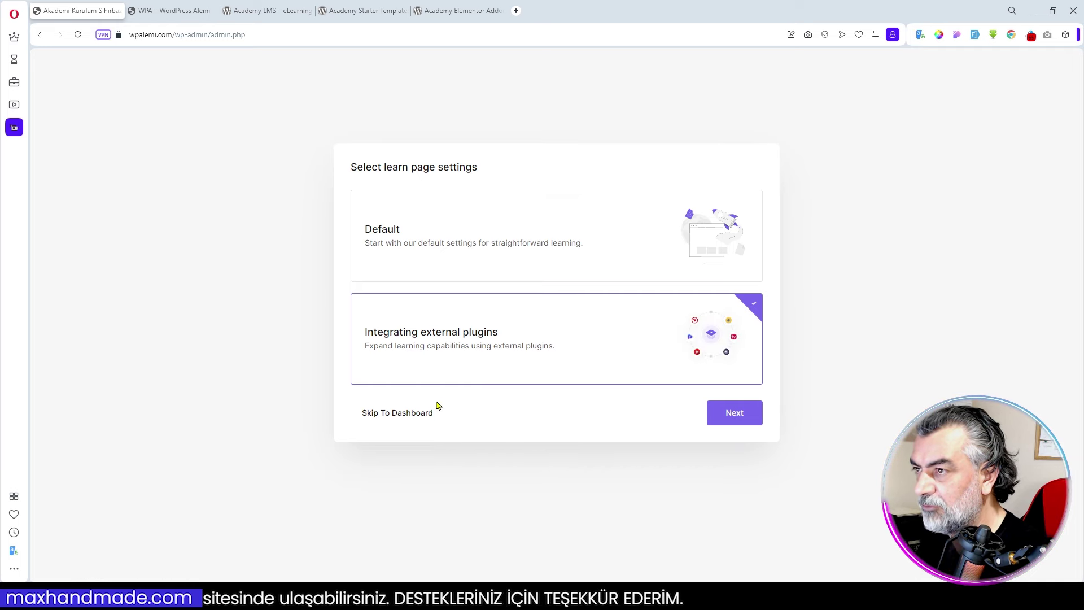
{"action": "left_click", "coordinate": [405, 422]}
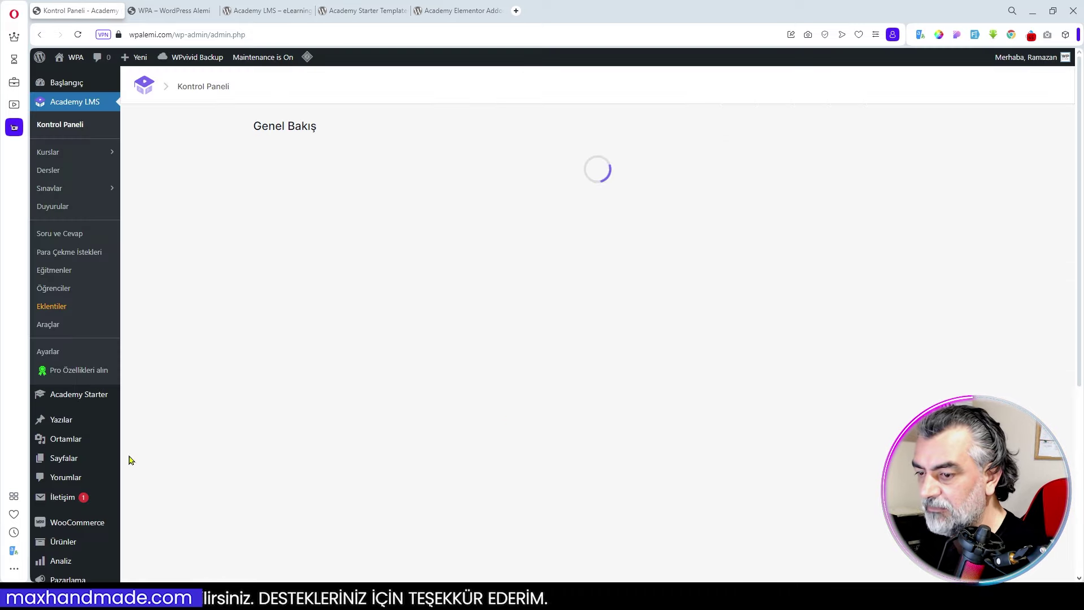
In Loco Translate, move the Academy LMS Turkish translation files to the system location languages/plugins
{"action": "scroll", "coordinate": [65, 477], "scroll_direction": "down", "scroll_amount": 4}
{"action": "scroll", "coordinate": [68, 519], "scroll_direction": "down", "scroll_amount": 3}
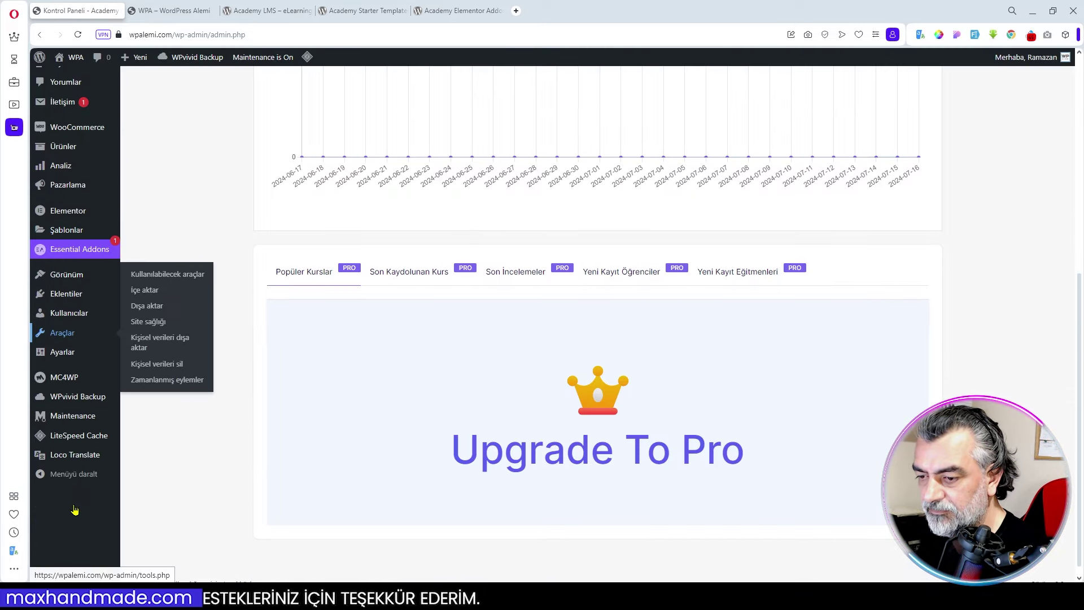
{"action": "mouse_move", "coordinate": [68, 456]}
{"action": "left_click", "coordinate": [142, 489]}
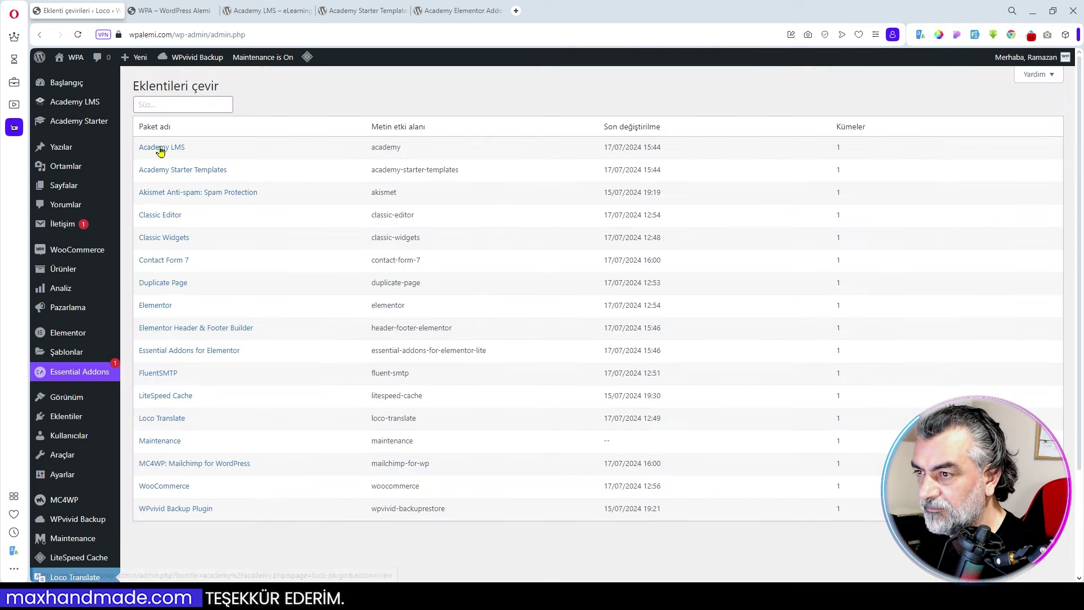
{"action": "left_click", "coordinate": [162, 147]}
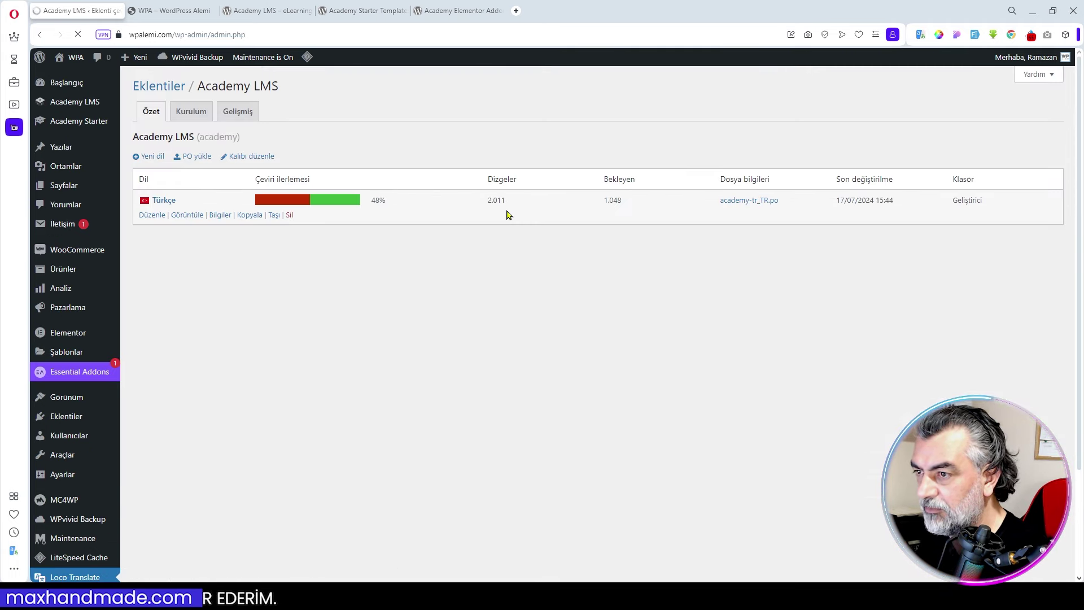
{"action": "left_click", "coordinate": [274, 216]}
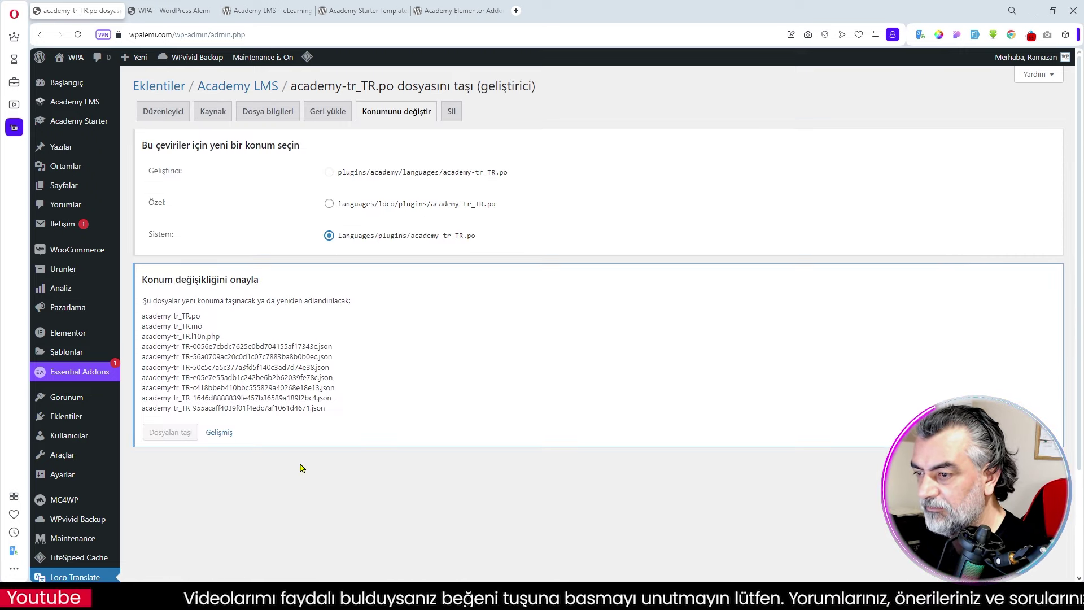
{"action": "left_click", "coordinate": [179, 469]}
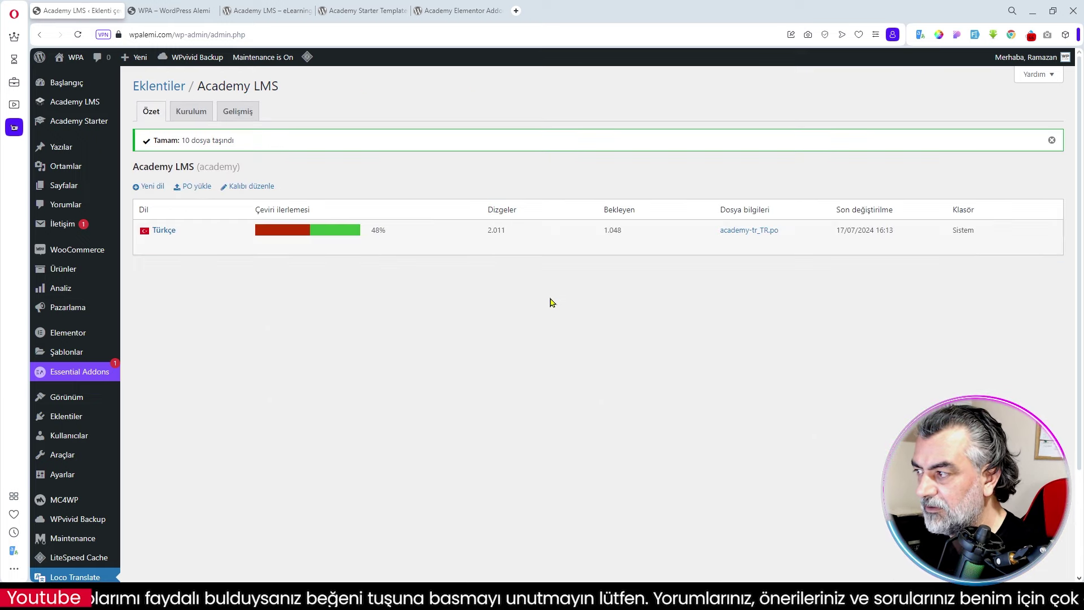
Run the Academy LMS setup wizard with the Marketplace category and the Default learn page settings
{"action": "left_click", "coordinate": [77, 104]}
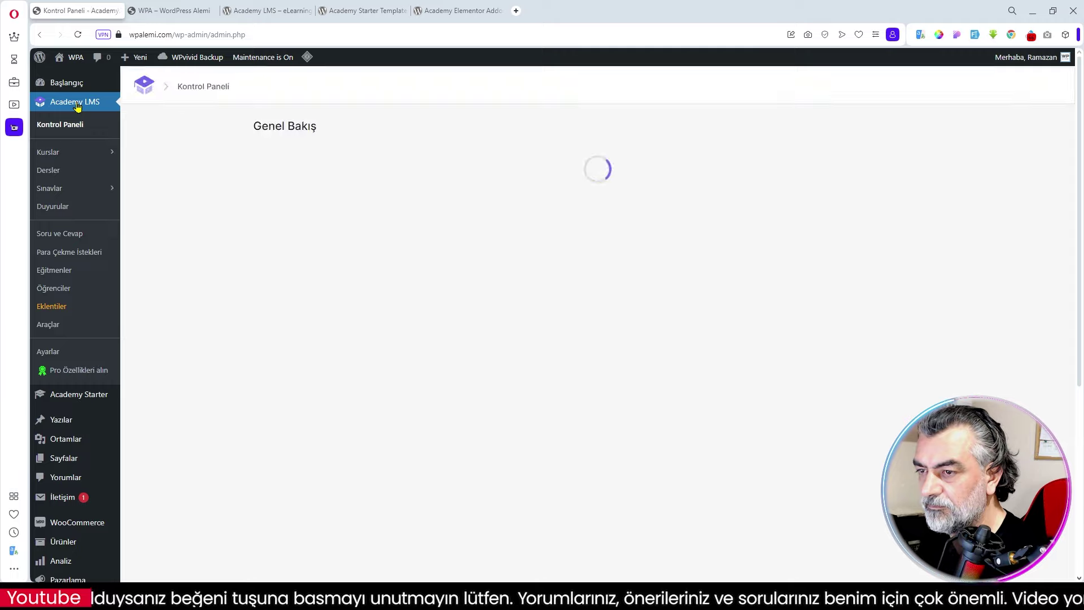
{"action": "left_click", "coordinate": [49, 325]}
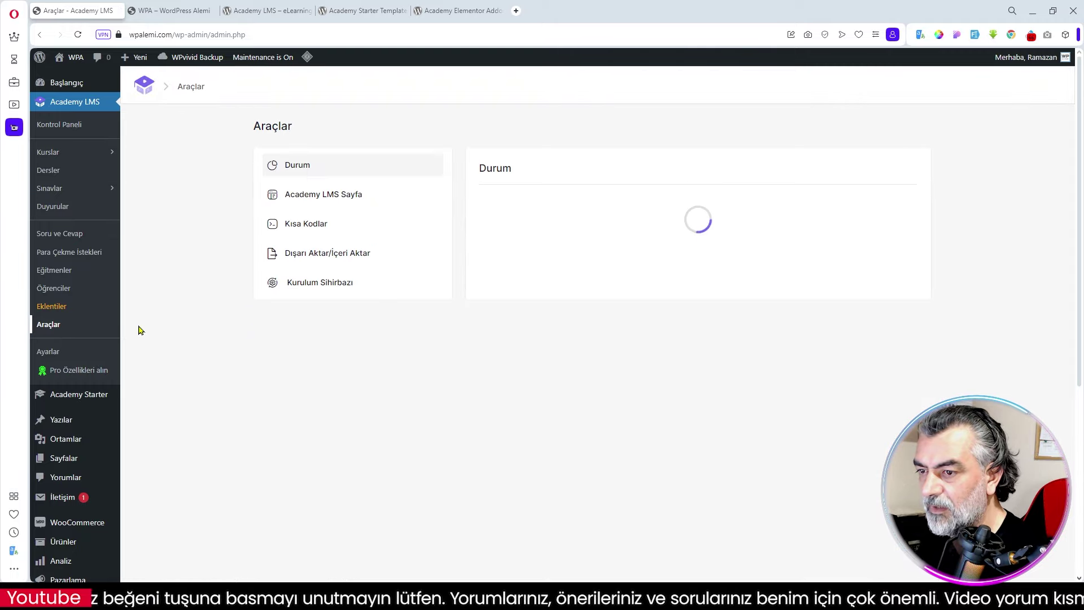
{"action": "left_click", "coordinate": [313, 288]}
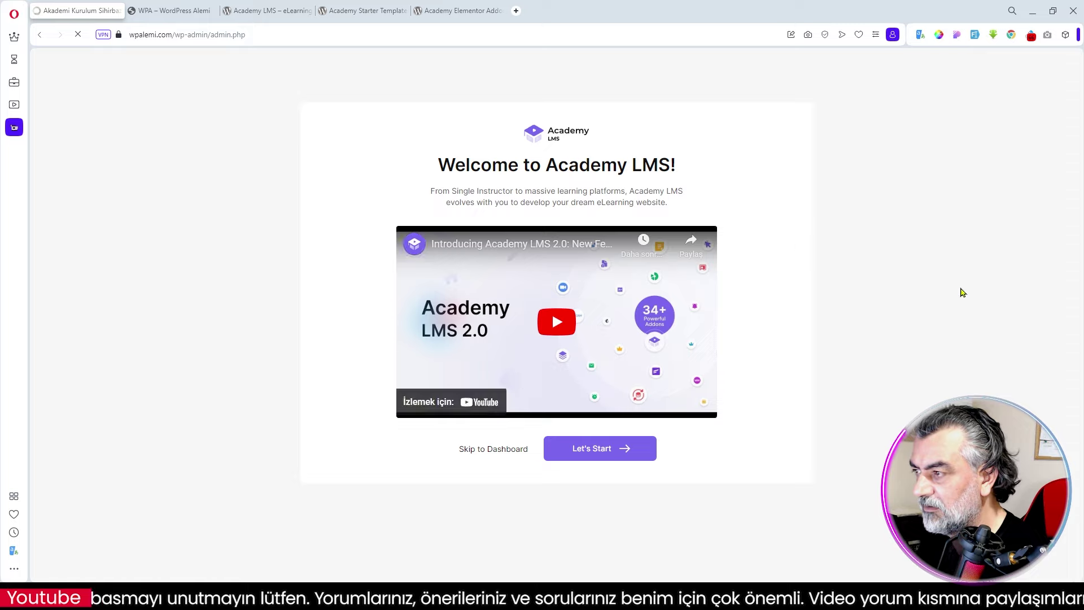
{"action": "left_click", "coordinate": [611, 455]}
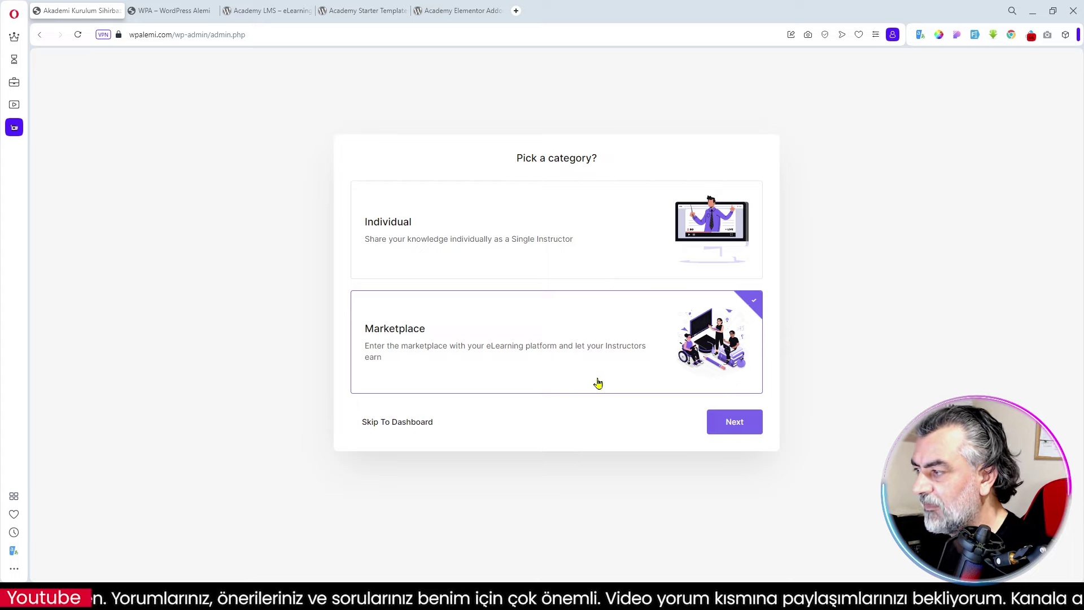
{"action": "left_click", "coordinate": [723, 433]}
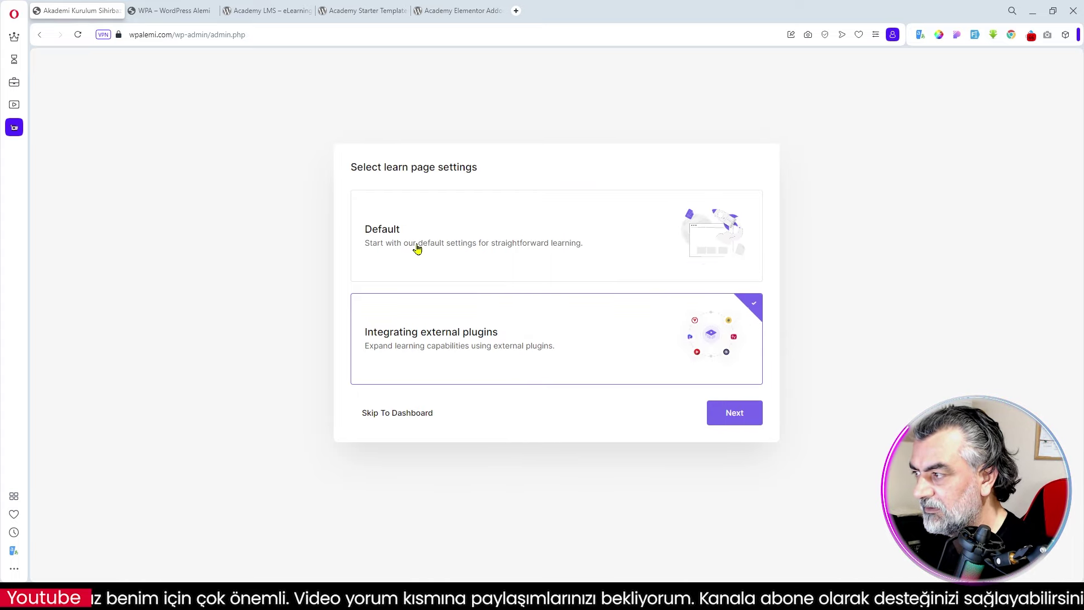
{"action": "left_click", "coordinate": [479, 249]}
{"action": "left_click", "coordinate": [735, 414]}
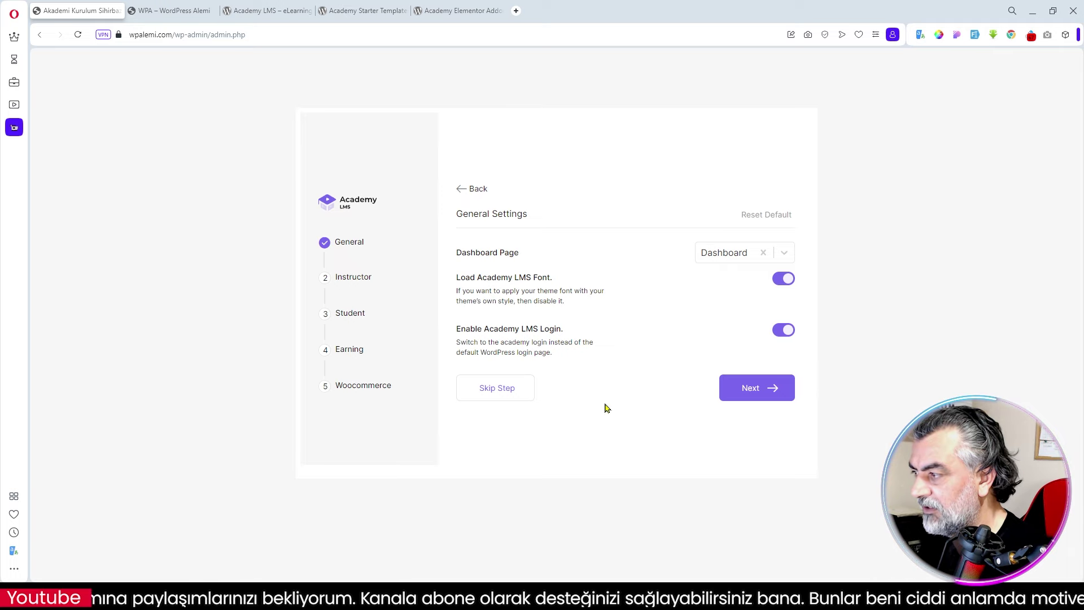
Accept the setup wizard's general, instructor and student settings as offered
{"action": "left_click", "coordinate": [752, 389]}
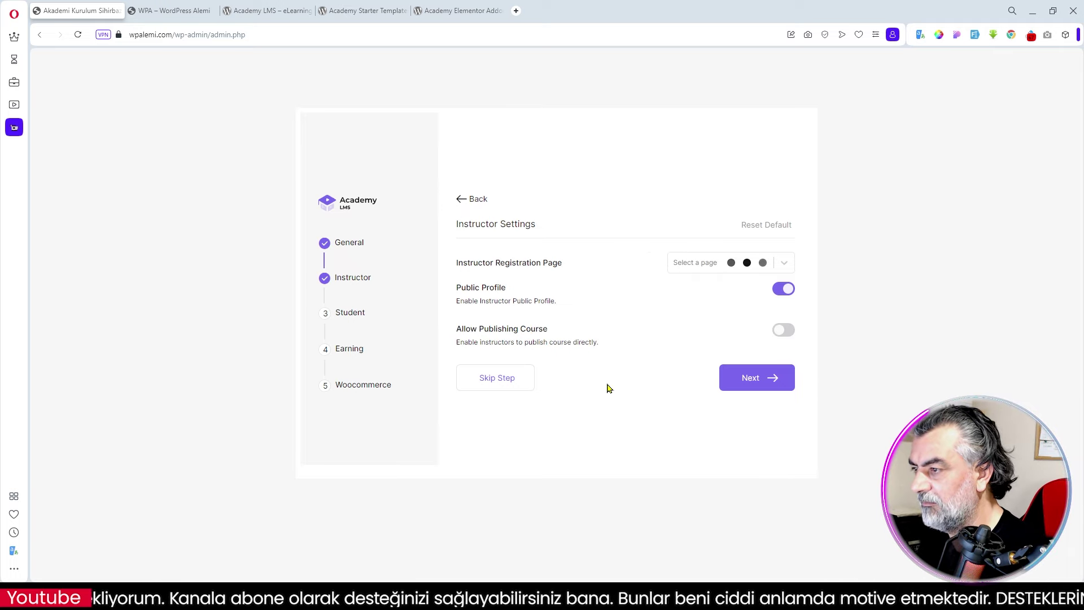
{"action": "left_click", "coordinate": [767, 379]}
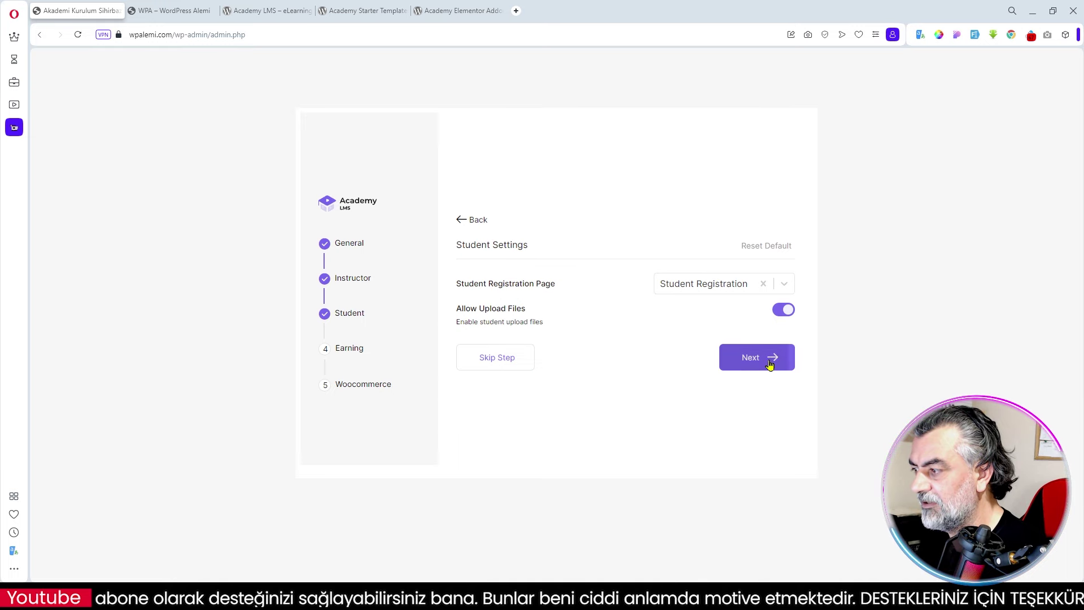
{"action": "left_click", "coordinate": [766, 364]}
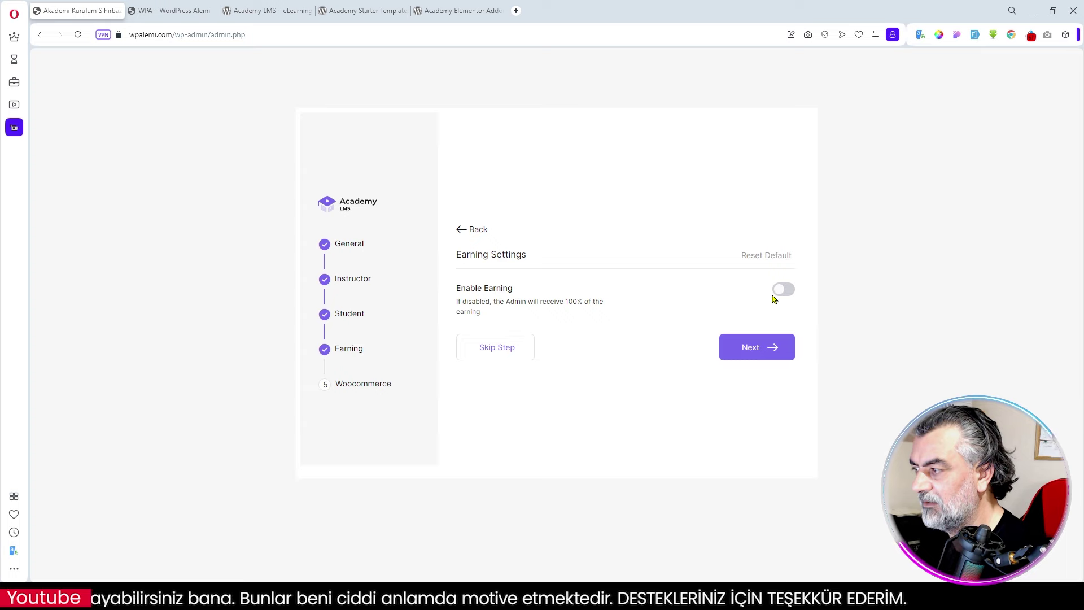
Accept the setup wizard's Earning and WooCommerce settings as offered, then finish the wizard and go to the dashboard
{"action": "left_click", "coordinate": [751, 349]}
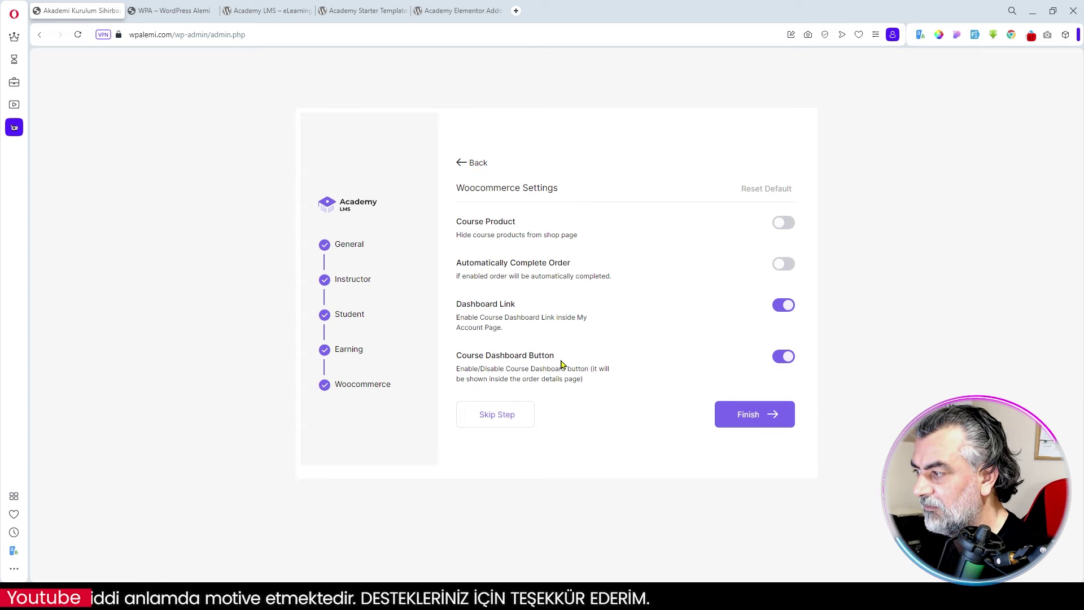
{"action": "left_click", "coordinate": [737, 421]}
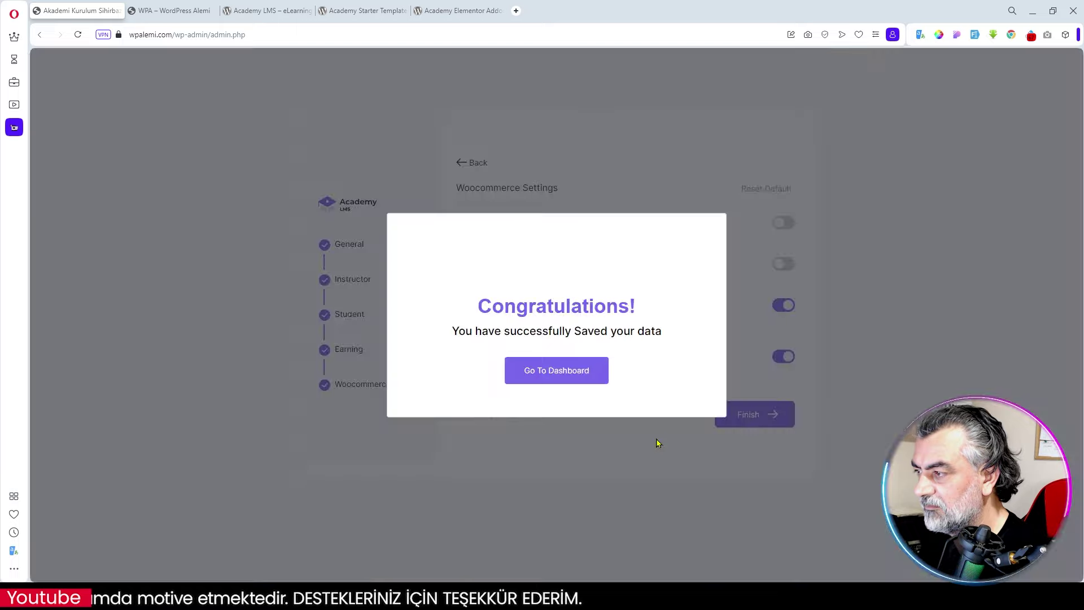
{"action": "left_click", "coordinate": [567, 377]}
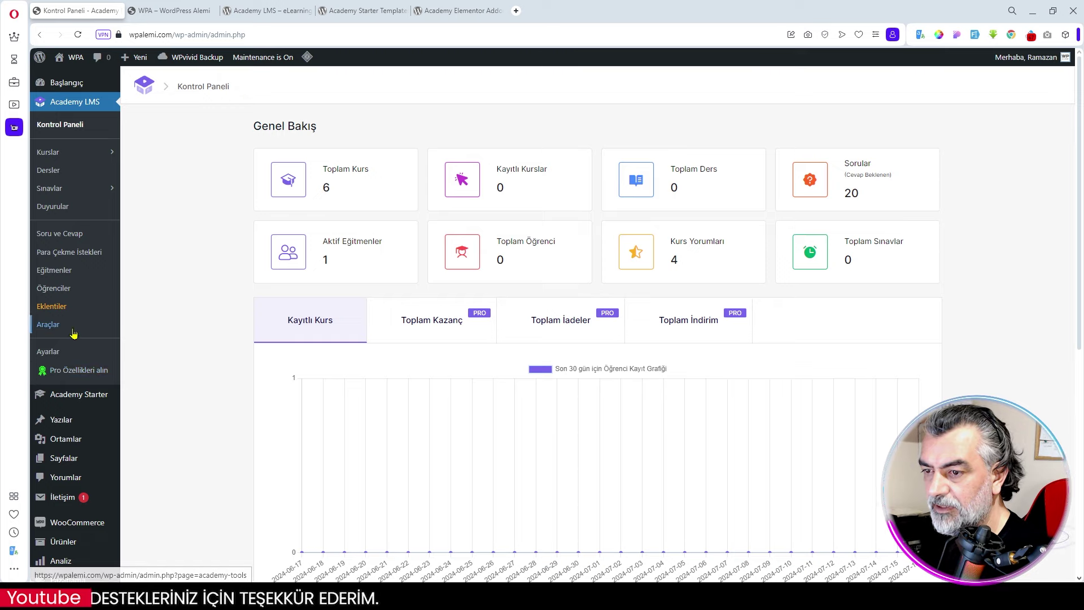
Examine the Academy LMS general, brand and style, and course page settings
{"action": "left_click", "coordinate": [54, 356]}
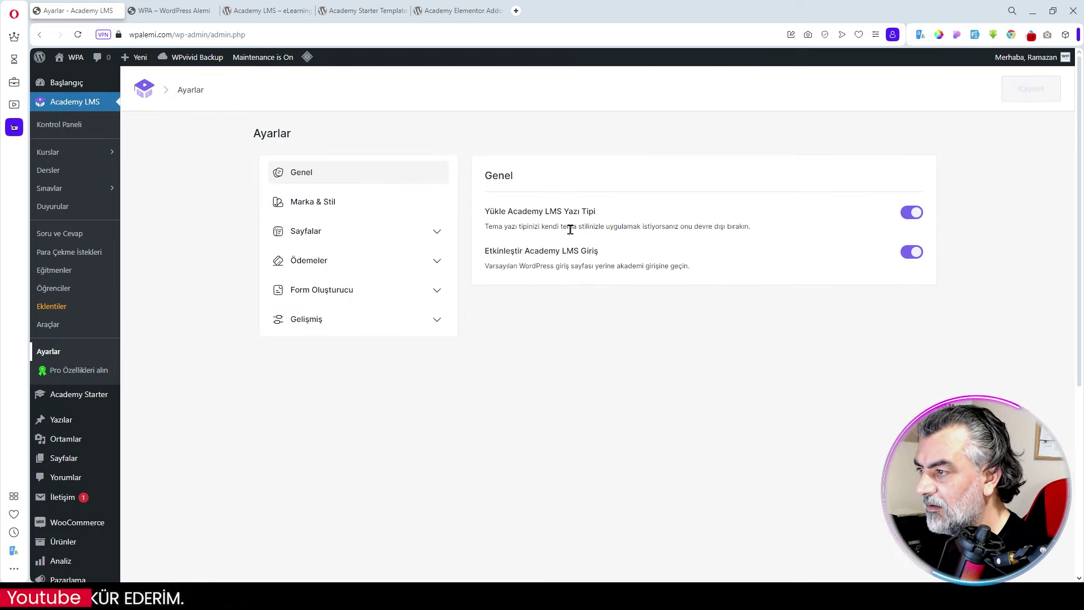
{"action": "left_click", "coordinate": [313, 201]}
{"action": "scroll", "coordinate": [590, 442], "scroll_direction": "down", "scroll_amount": 3}
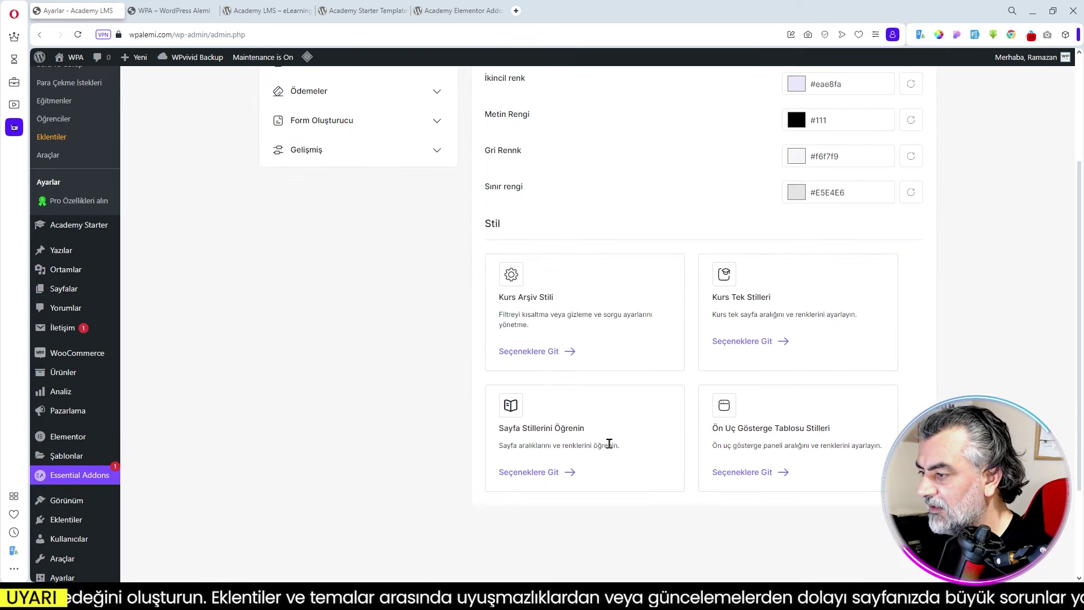
{"action": "scroll", "coordinate": [610, 362], "scroll_direction": "up", "scroll_amount": 3}
{"action": "left_click", "coordinate": [320, 231]}
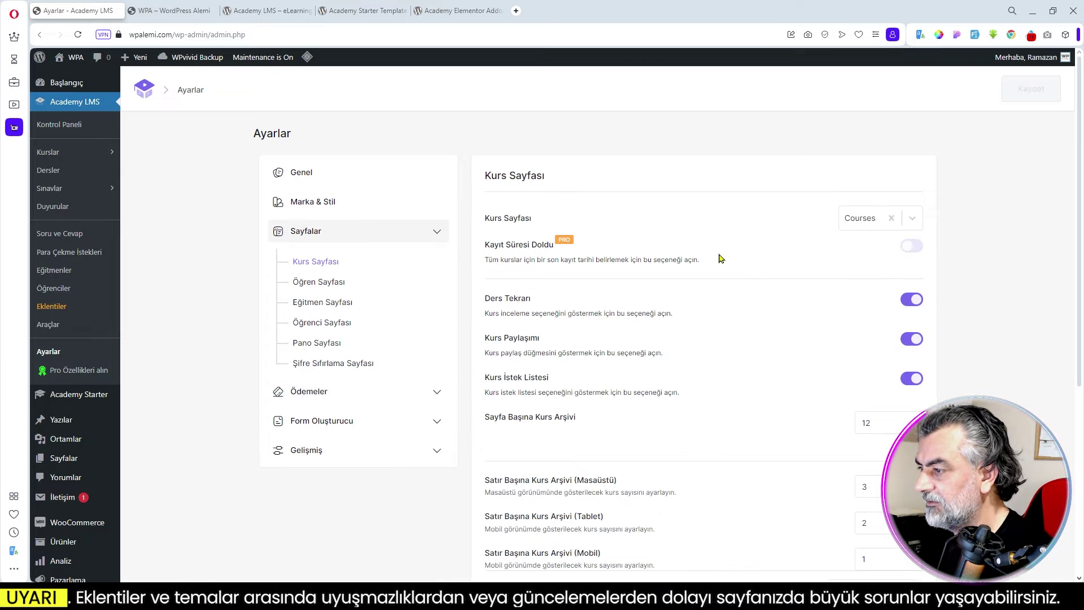
{"action": "scroll", "coordinate": [757, 334], "scroll_direction": "down", "scroll_amount": 3}
{"action": "scroll", "coordinate": [692, 339], "scroll_direction": "down", "scroll_amount": 2}
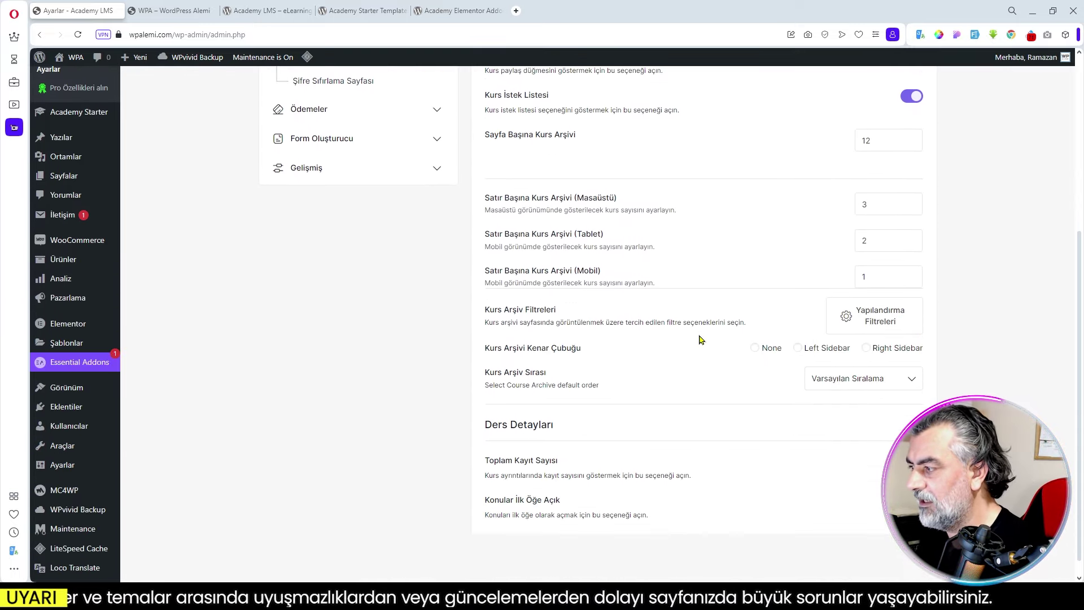
{"action": "scroll", "coordinate": [681, 372], "scroll_direction": "down", "scroll_amount": 1}
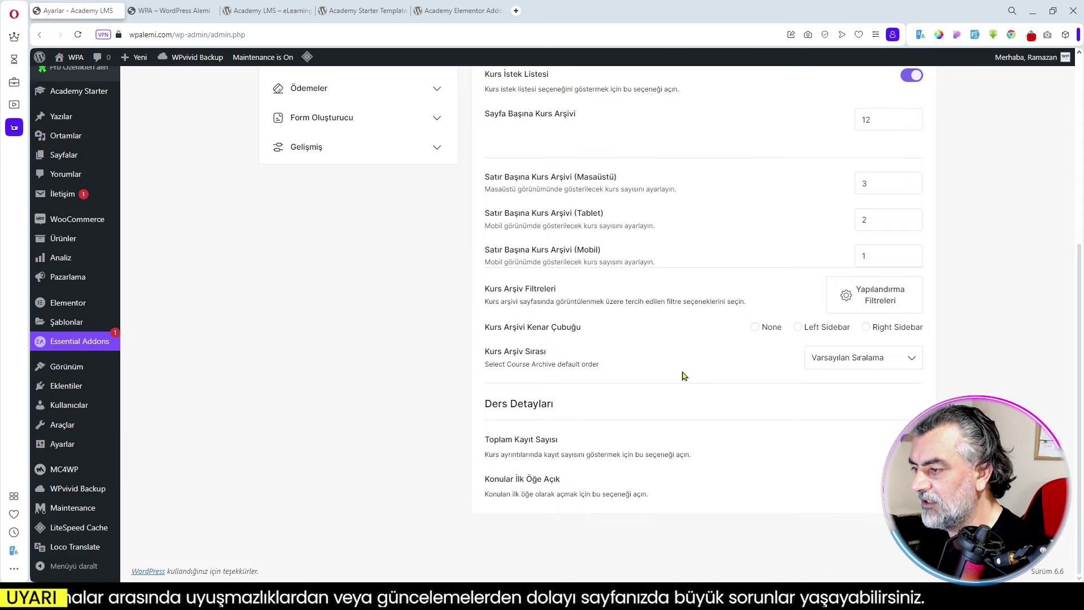
{"action": "scroll", "coordinate": [681, 374], "scroll_direction": "up", "scroll_amount": 2}
{"action": "scroll", "coordinate": [299, 221], "scroll_direction": "up", "scroll_amount": 3}
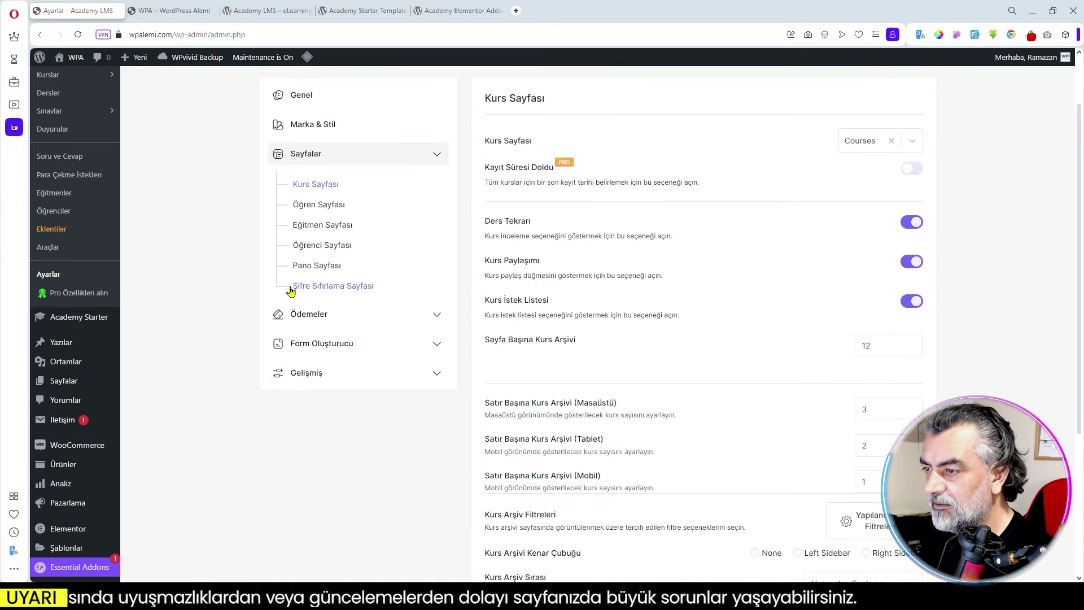
Select WooCommerce as the eCommerce engine in the Academy LMS payment settings
{"action": "left_click", "coordinate": [320, 318]}
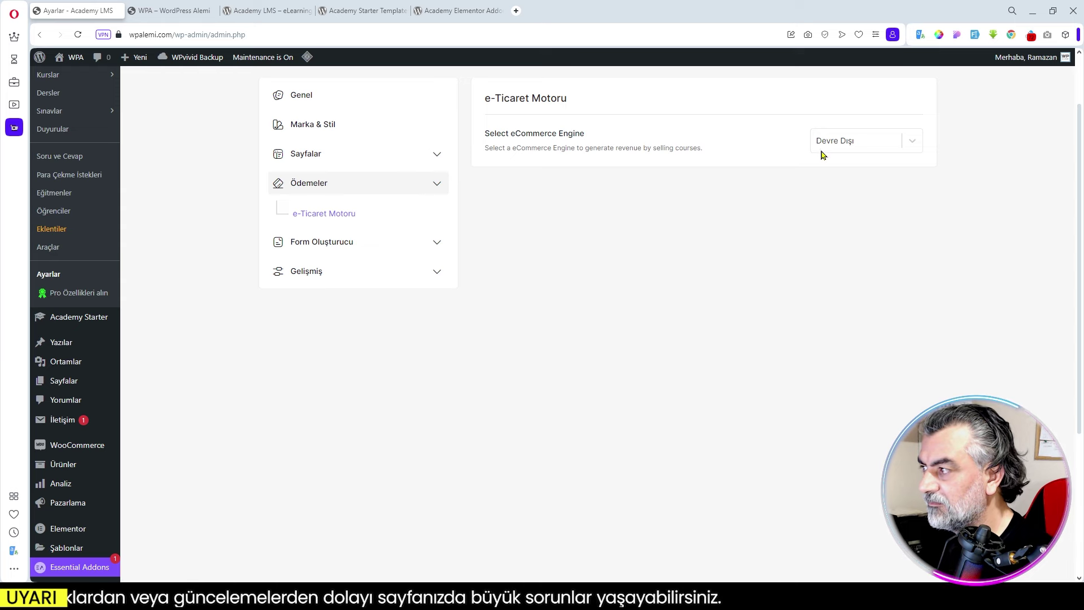
{"action": "left_click", "coordinate": [857, 146]}
{"action": "left_click", "coordinate": [873, 192]}
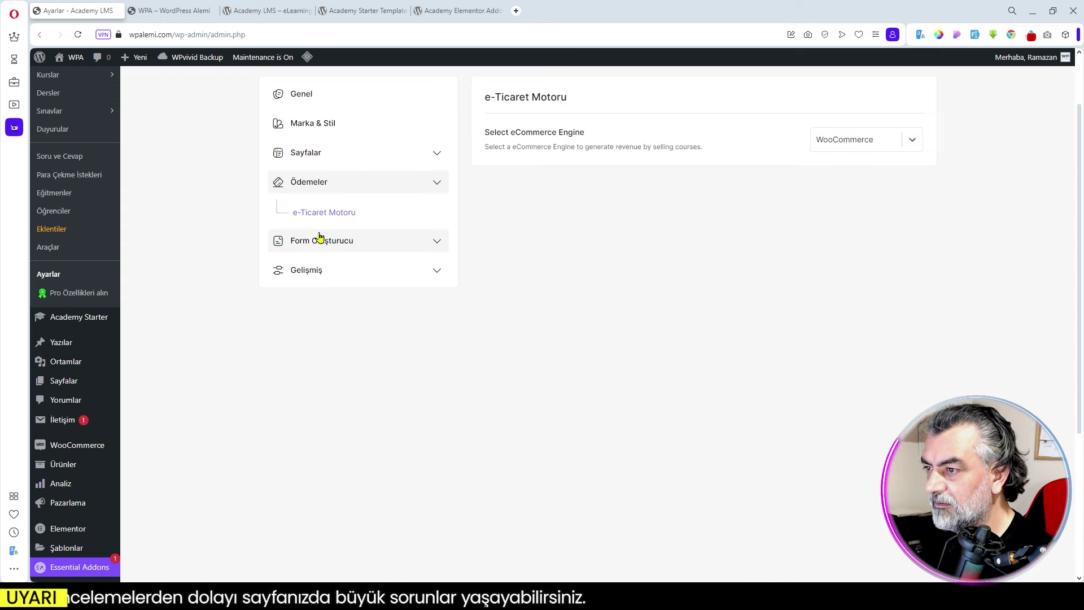
Examine the instructor and student registration form builders and the advanced reCAPTCHA setting
{"action": "left_click", "coordinate": [321, 250]}
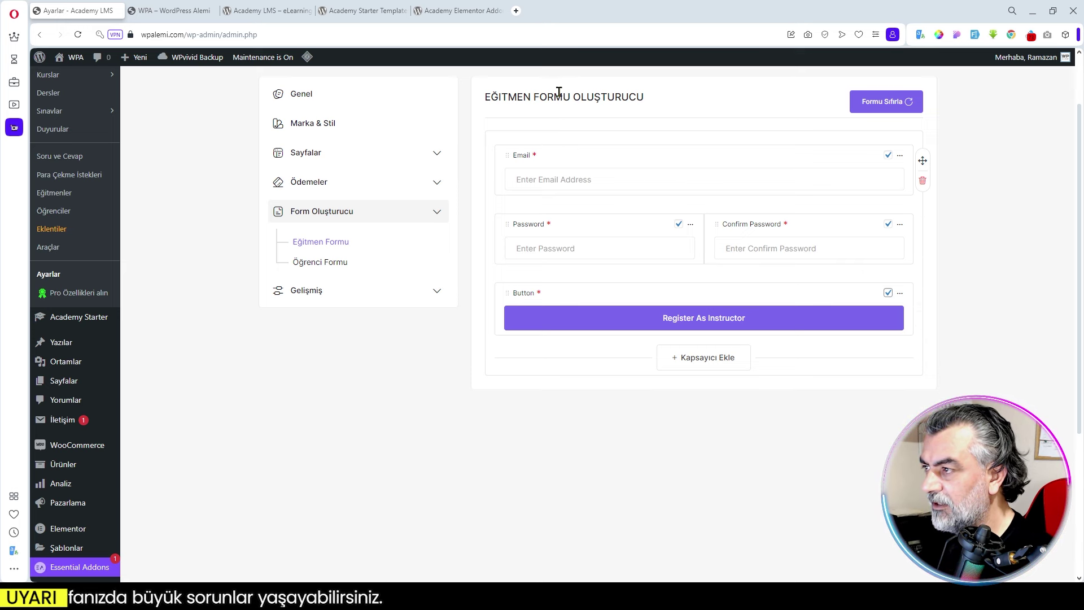
{"action": "left_click", "coordinate": [326, 263]}
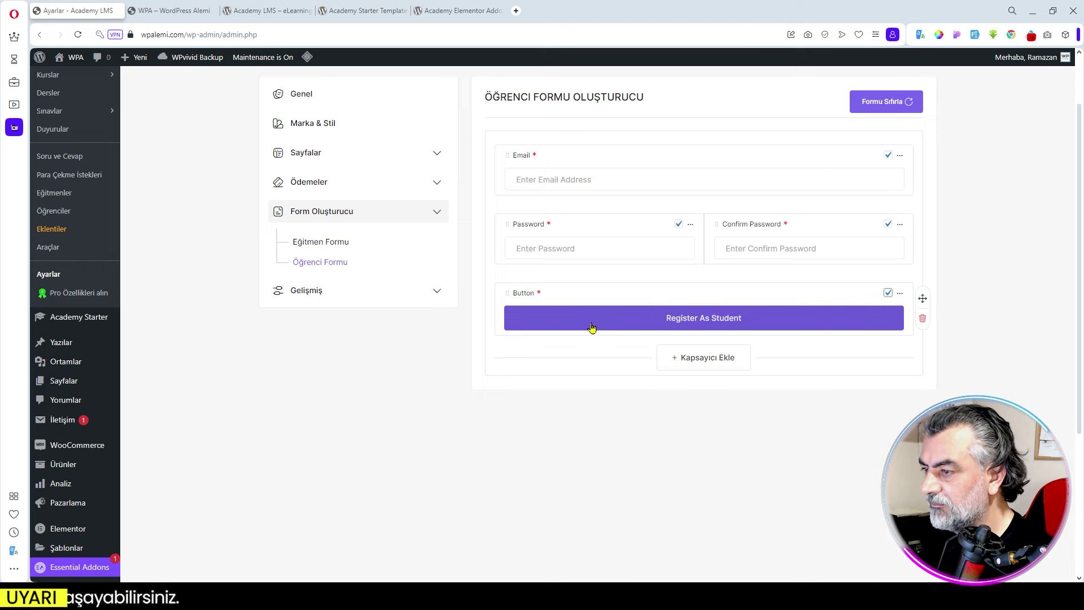
{"action": "left_click", "coordinate": [418, 291]}
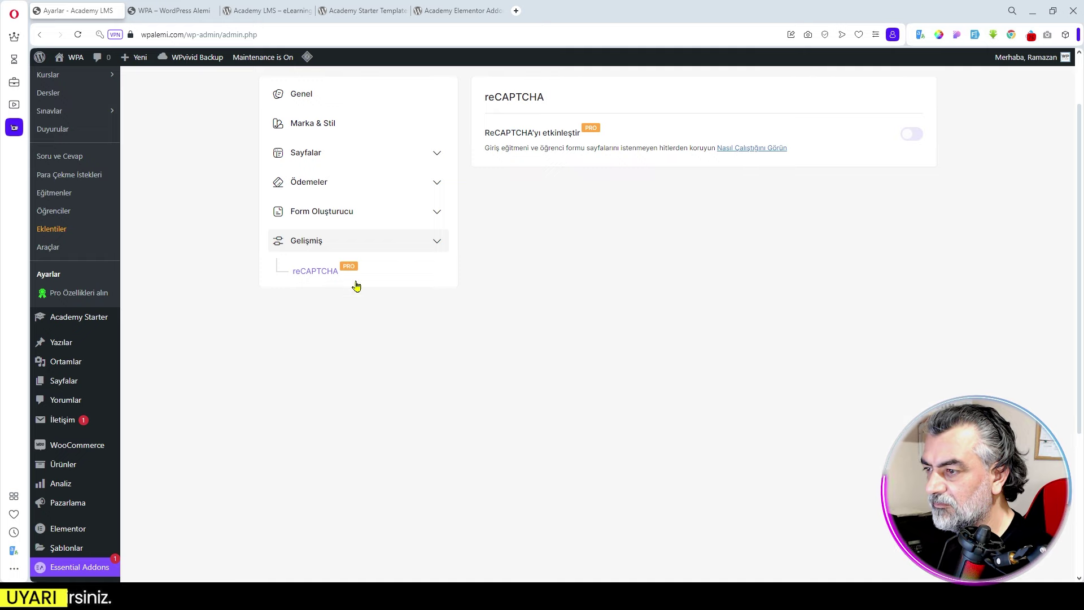
{"action": "left_click", "coordinate": [436, 244]}
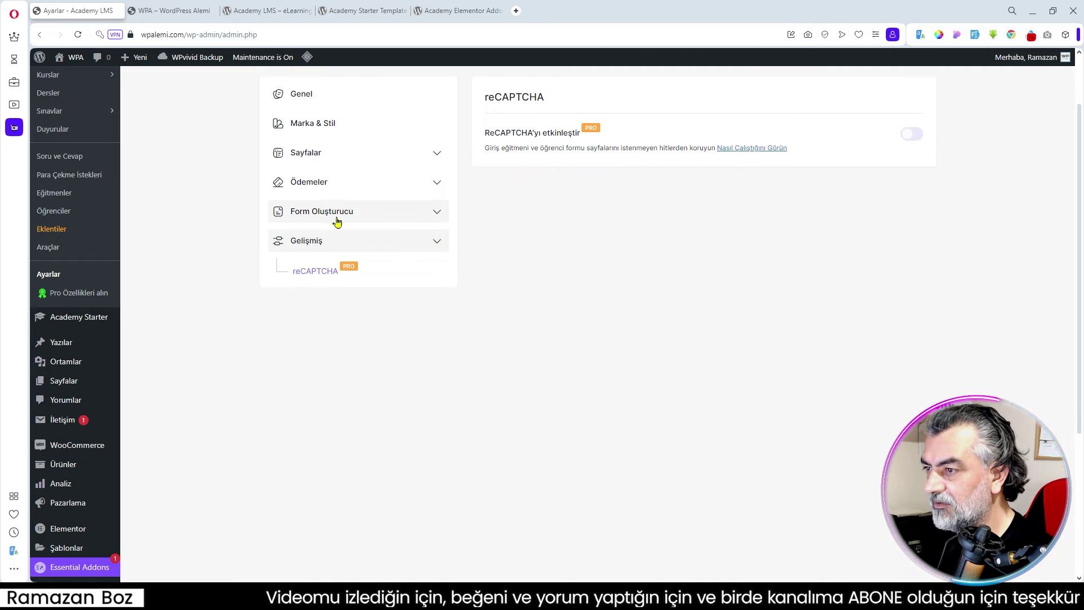
{"action": "left_click", "coordinate": [339, 222]}
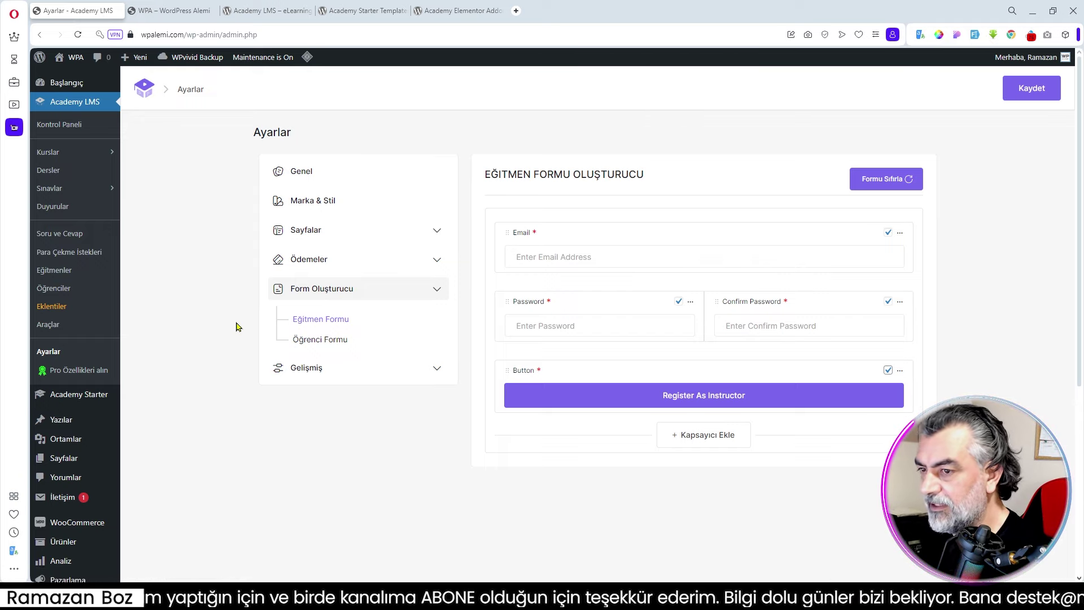
Examine the withdrawal requests, the instructor list and the Academy LMS Pro pricing plans, and return to the site's admin
{"action": "left_click", "coordinate": [70, 254]}
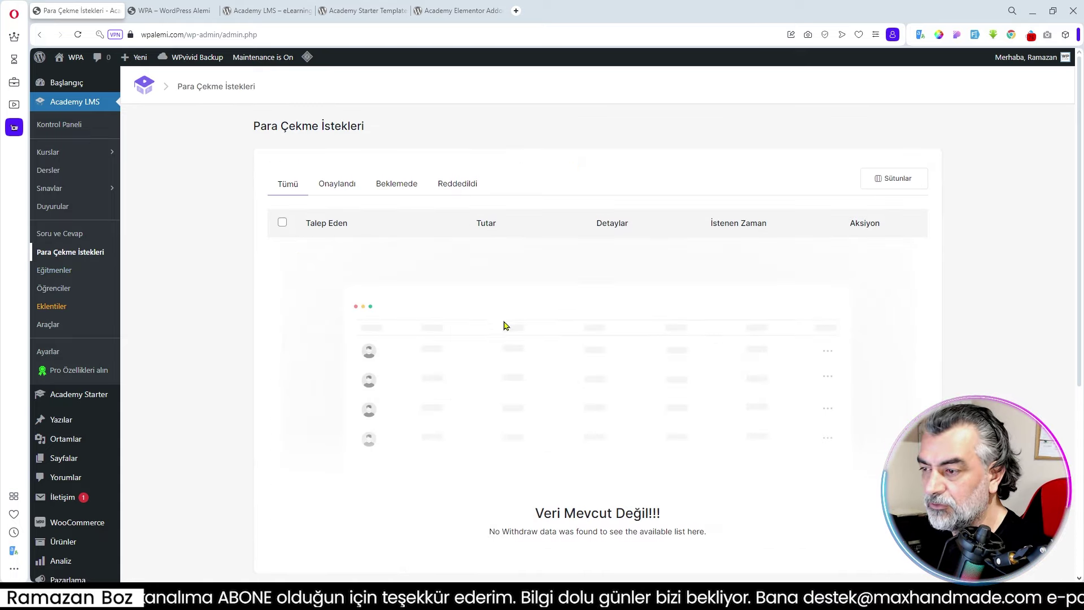
{"action": "left_click", "coordinate": [69, 272]}
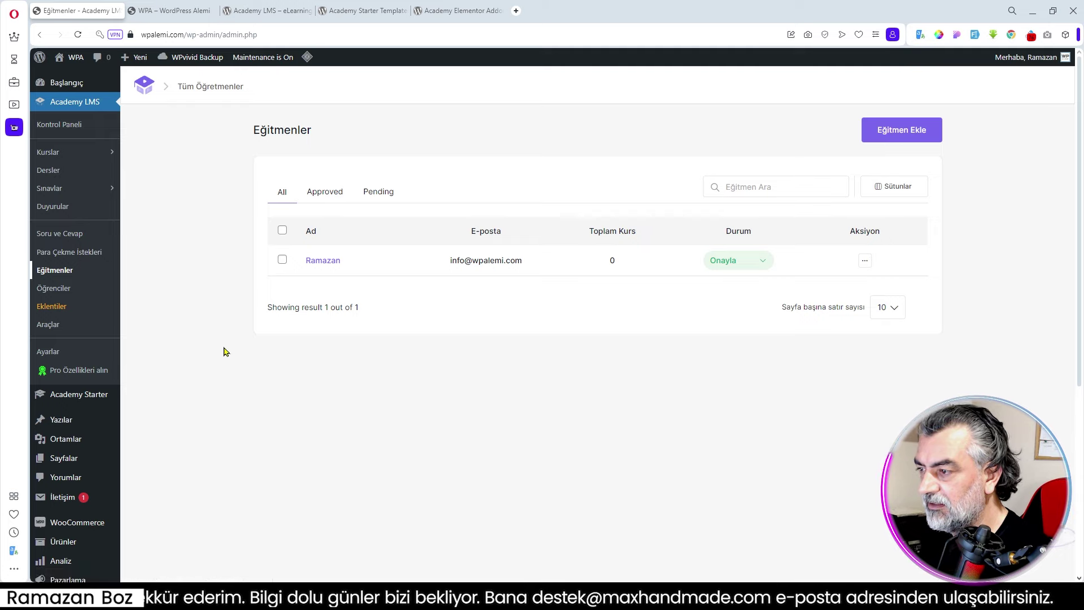
{"action": "left_click", "coordinate": [69, 358]}
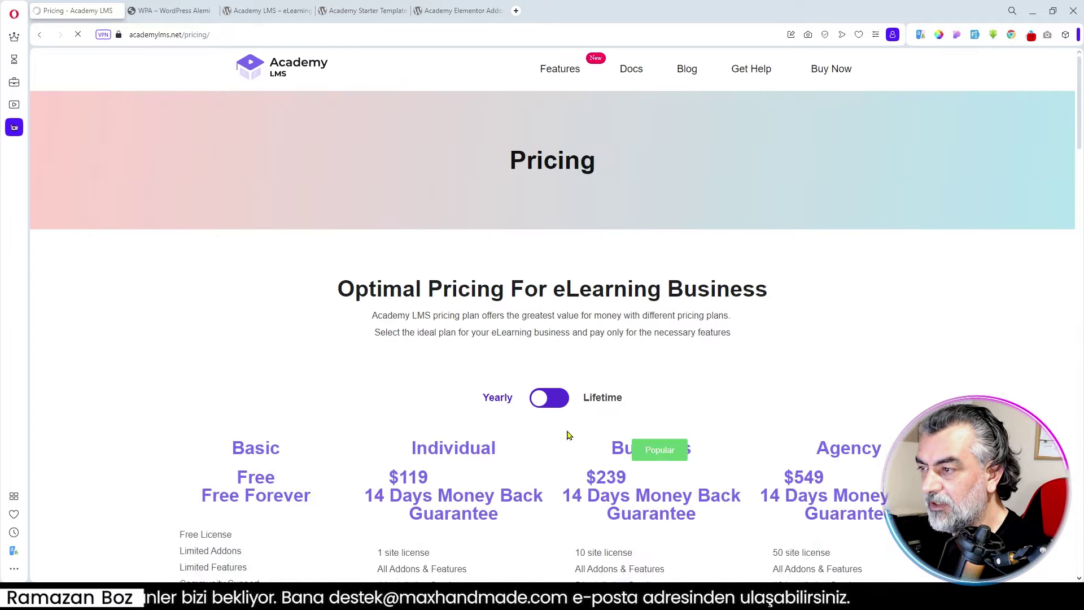
{"action": "scroll", "coordinate": [676, 406], "scroll_direction": "down", "scroll_amount": 5}
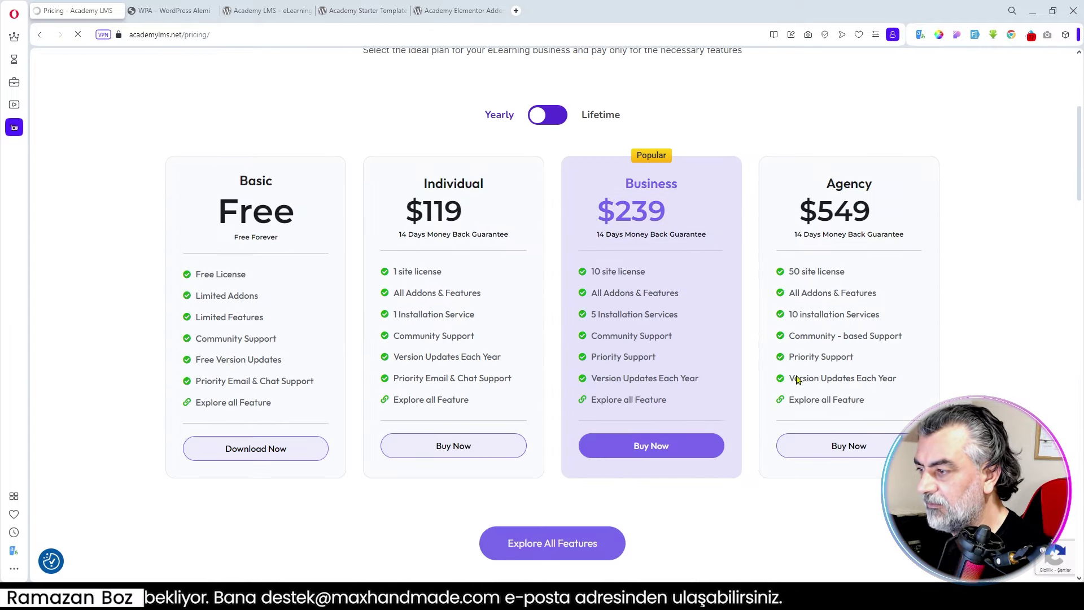
{"action": "left_click", "coordinate": [39, 35]}
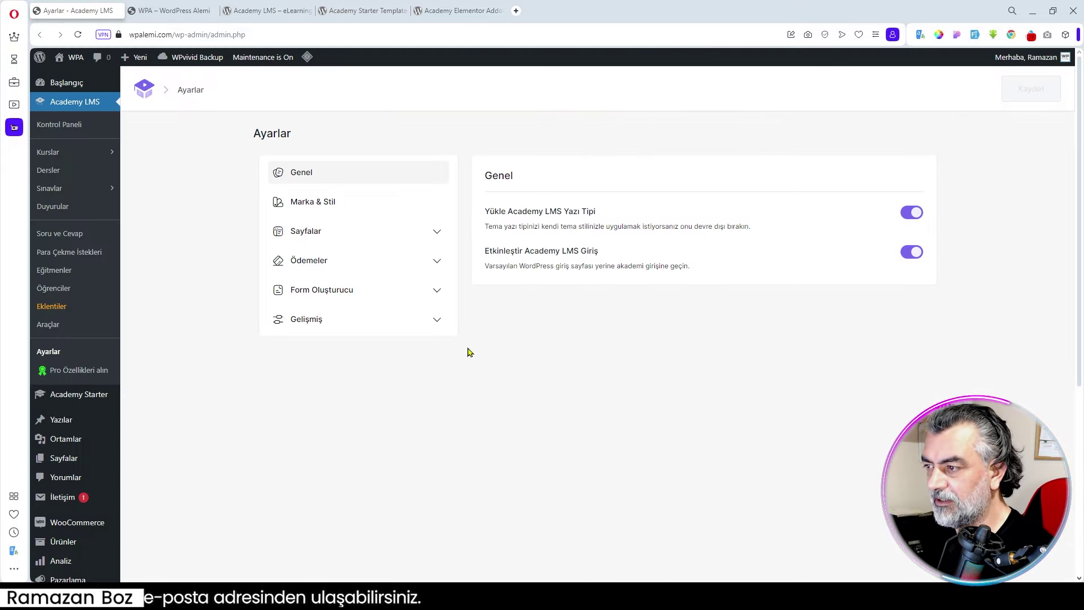
Start a new Academy LMS course and look over its content, media, settings, curriculum and instructor sections
{"action": "left_click", "coordinate": [48, 152]}
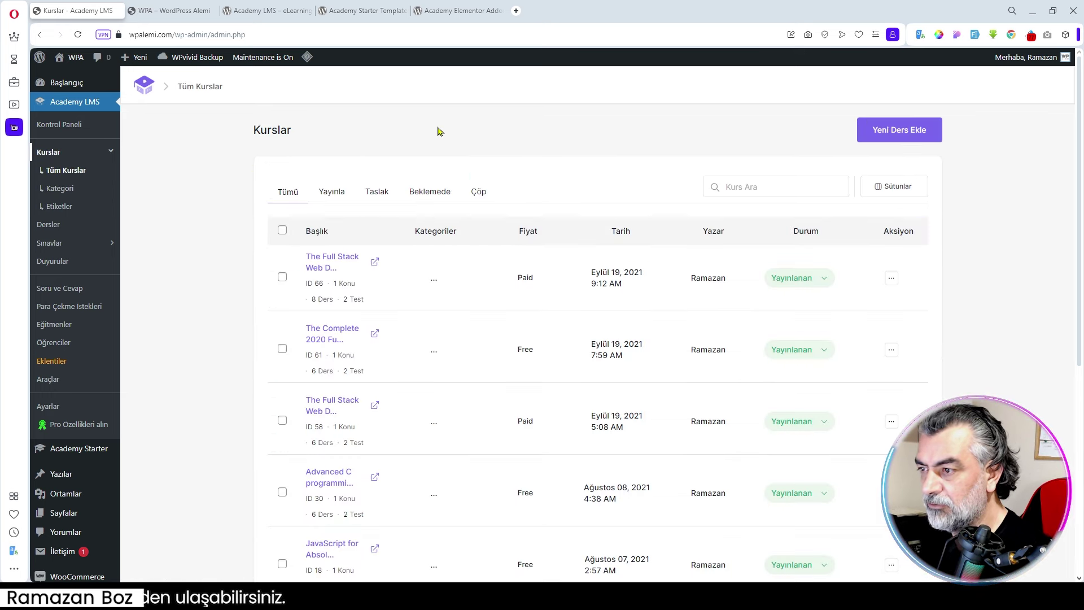
{"action": "left_click", "coordinate": [899, 130]}
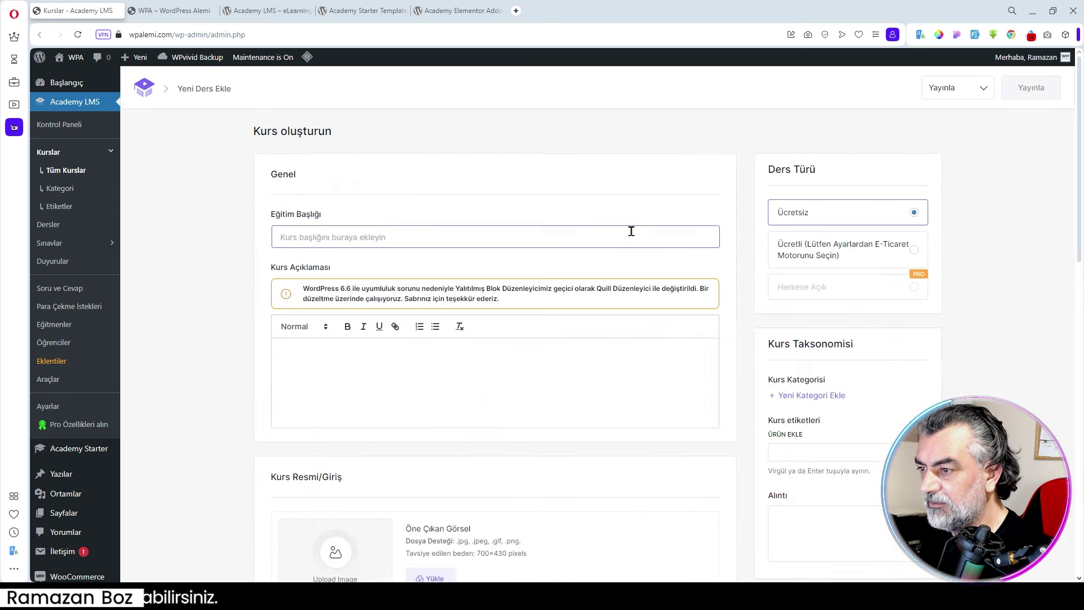
{"action": "scroll", "coordinate": [525, 254], "scroll_direction": "down", "scroll_amount": 2}
{"action": "scroll", "coordinate": [542, 290], "scroll_direction": "down", "scroll_amount": 9}
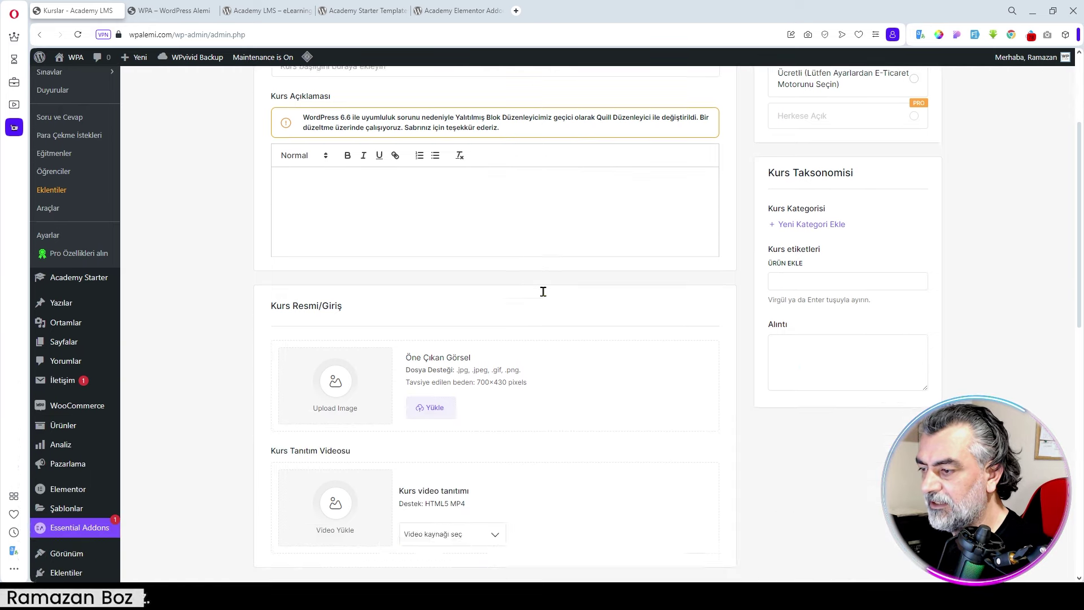
{"action": "scroll", "coordinate": [546, 297], "scroll_direction": "down", "scroll_amount": 3}
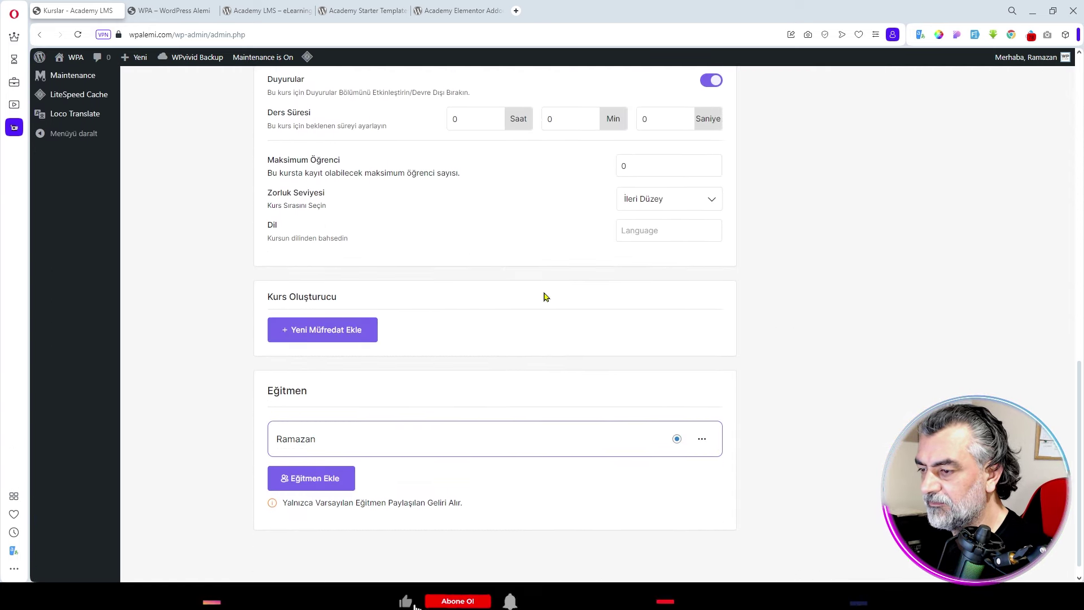
{"action": "scroll", "coordinate": [547, 297], "scroll_direction": "up", "scroll_amount": 6}
{"action": "scroll", "coordinate": [546, 296], "scroll_direction": "up", "scroll_amount": 9}
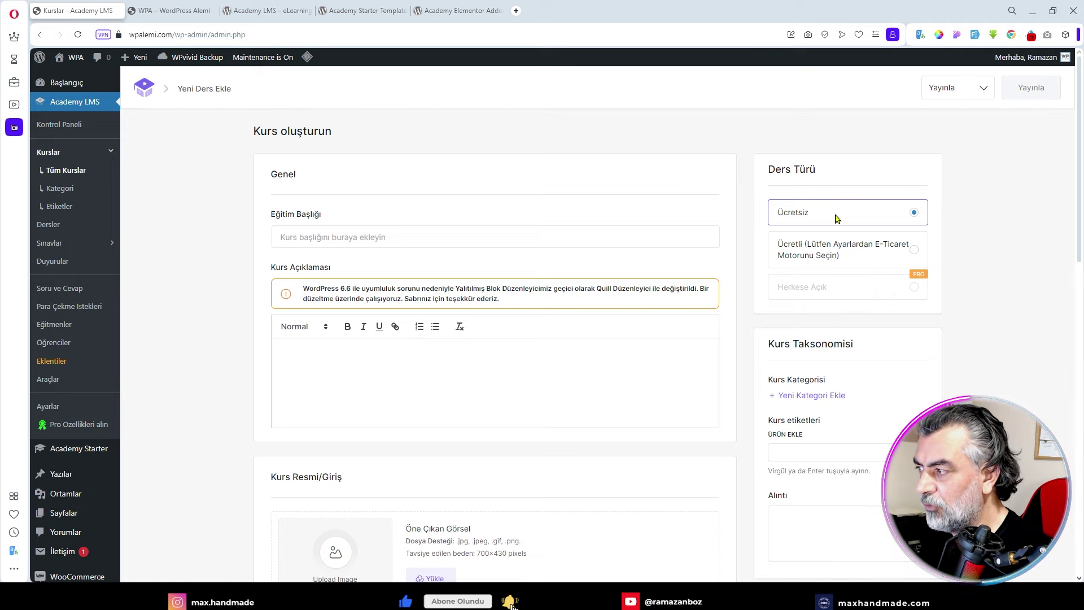
Make the new course paid (Ücretli) and save WooCommerce as the eCommerce engine in the payment settings
{"action": "left_click", "coordinate": [834, 251]}
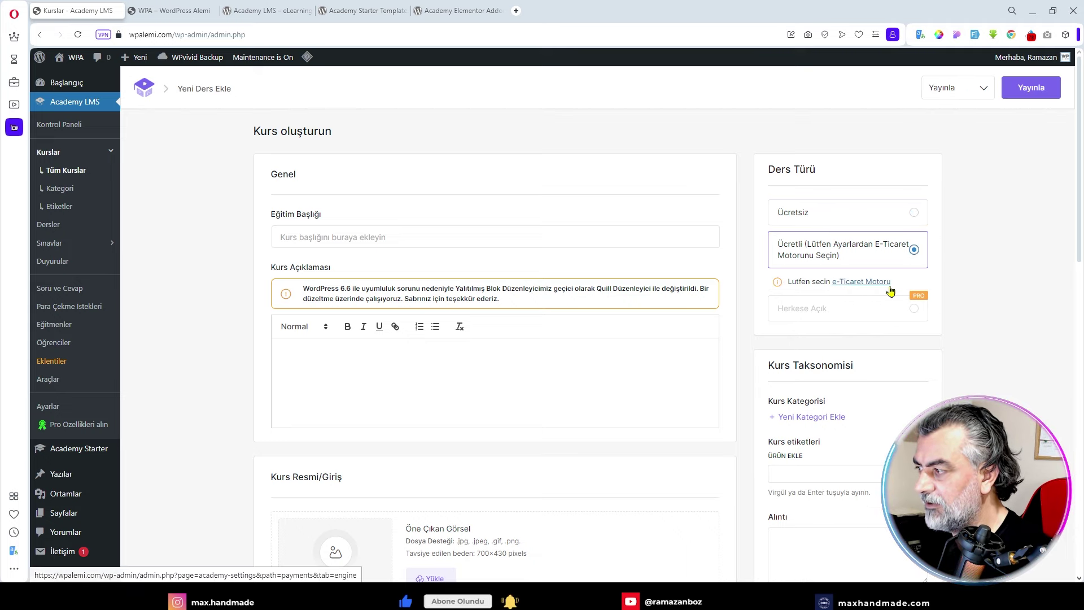
{"action": "left_click", "coordinate": [865, 286]}
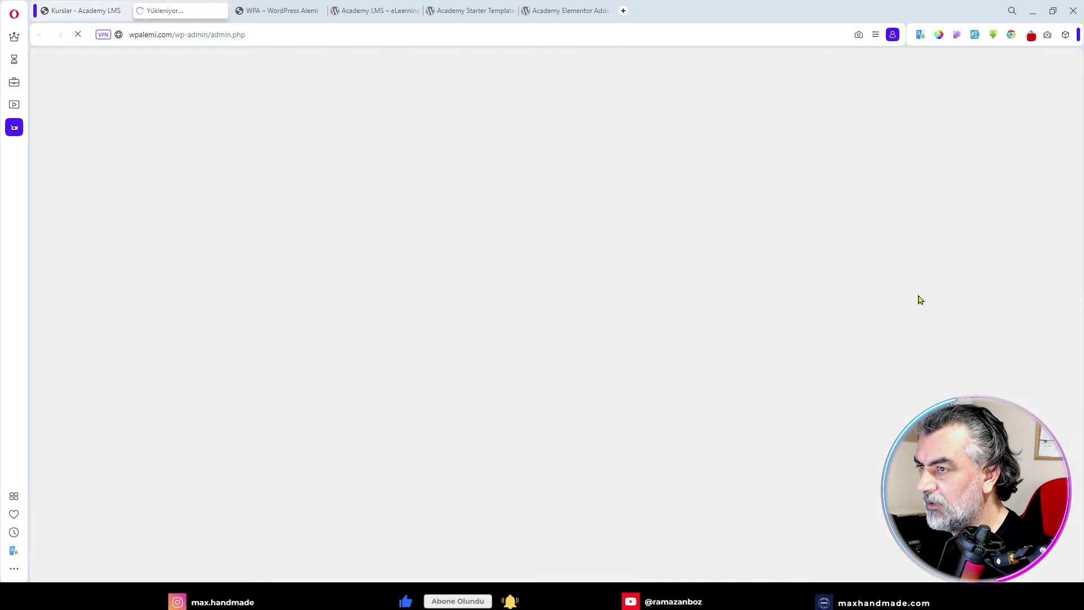
{"action": "left_click", "coordinate": [835, 224]}
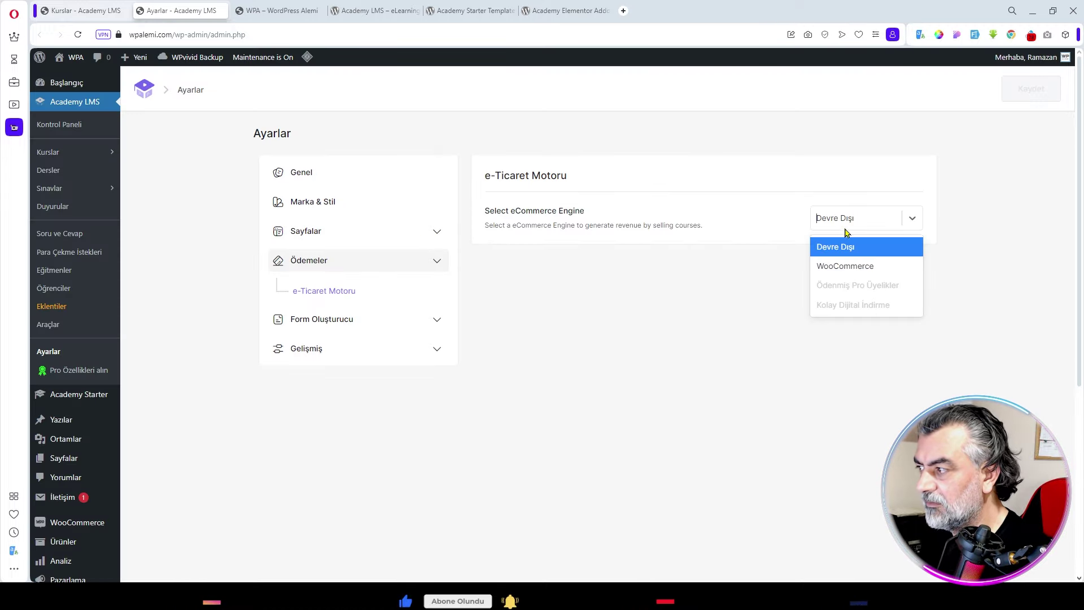
{"action": "left_click", "coordinate": [835, 266]}
{"action": "left_click", "coordinate": [1032, 98]}
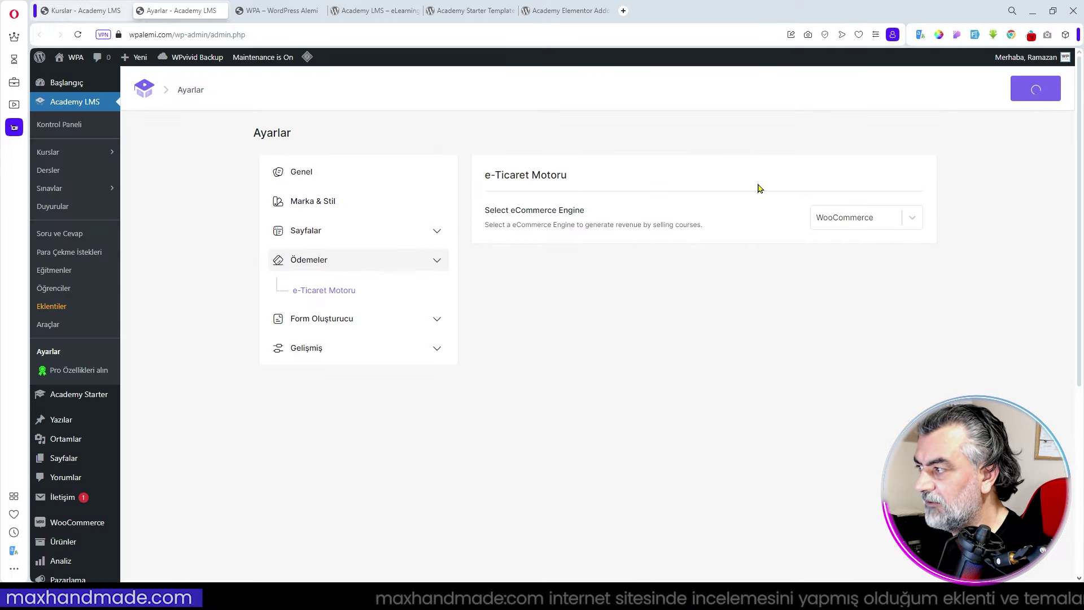
{"action": "left_click", "coordinate": [220, 11]}
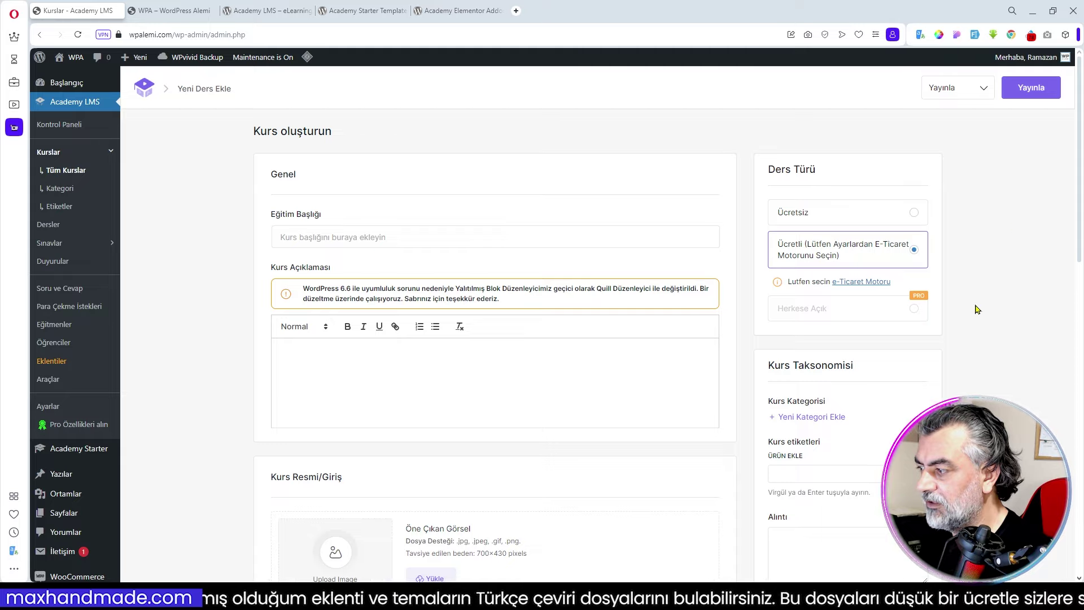
Title the new course "WordPress'e Giriş: Kendi Web Sitenizi Oluşturun"
{"action": "scroll", "coordinate": [484, 338], "scroll_direction": "down", "scroll_amount": 5}
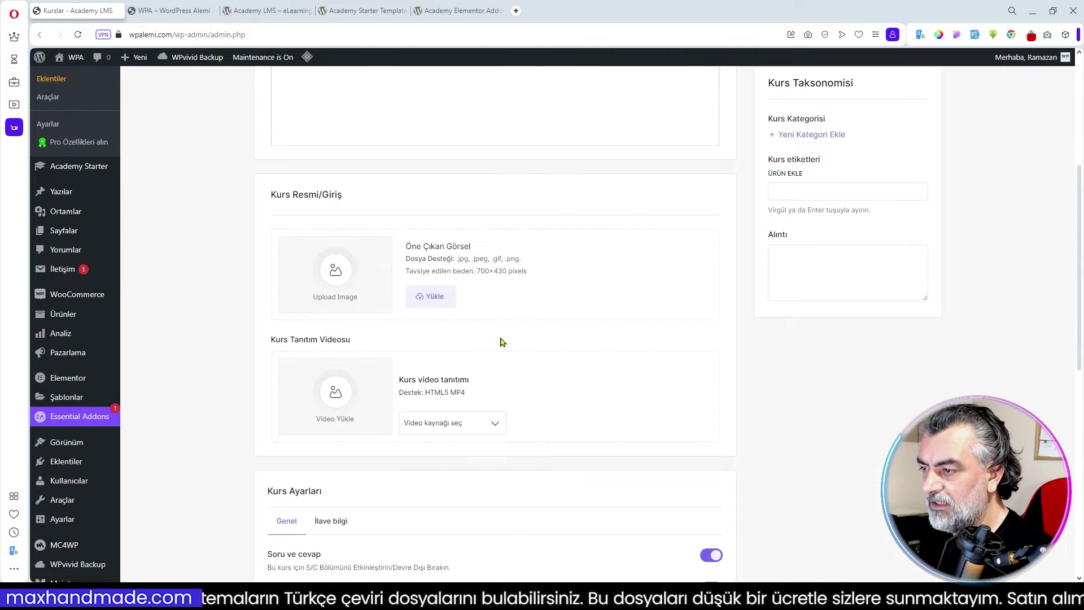
{"action": "scroll", "coordinate": [500, 342], "scroll_direction": "up", "scroll_amount": 5}
{"action": "scroll", "coordinate": [501, 341], "scroll_direction": "down", "scroll_amount": 9}
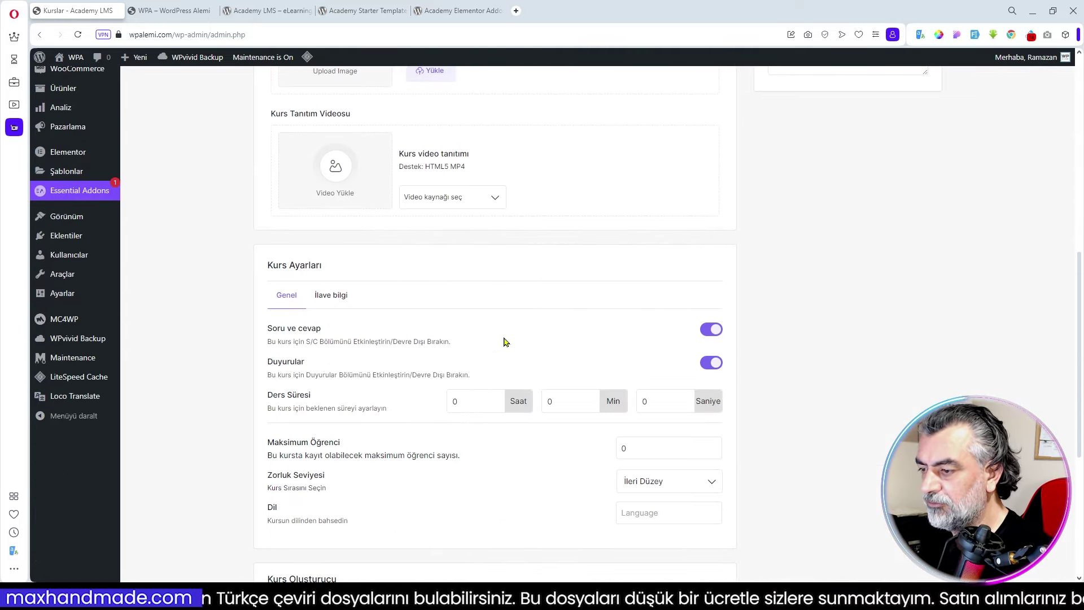
{"action": "scroll", "coordinate": [504, 341], "scroll_direction": "up", "scroll_amount": 9}
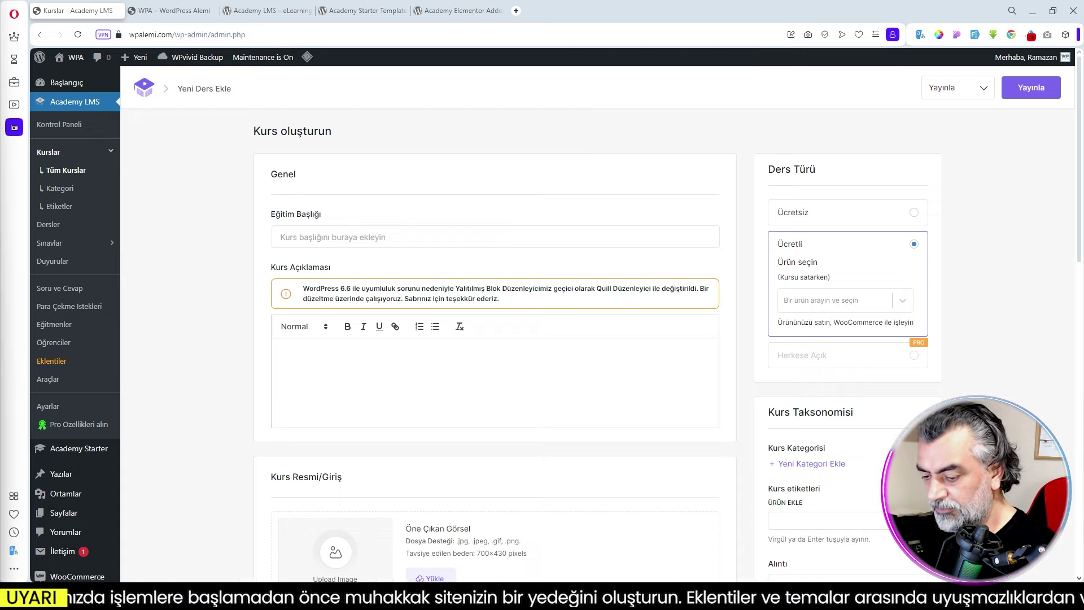
{"action": "left_click", "coordinate": [350, 236]}
{"action": "type", "text": "WordPress'e Giriş: Kendi Web Sitenizi Oluşturun"}
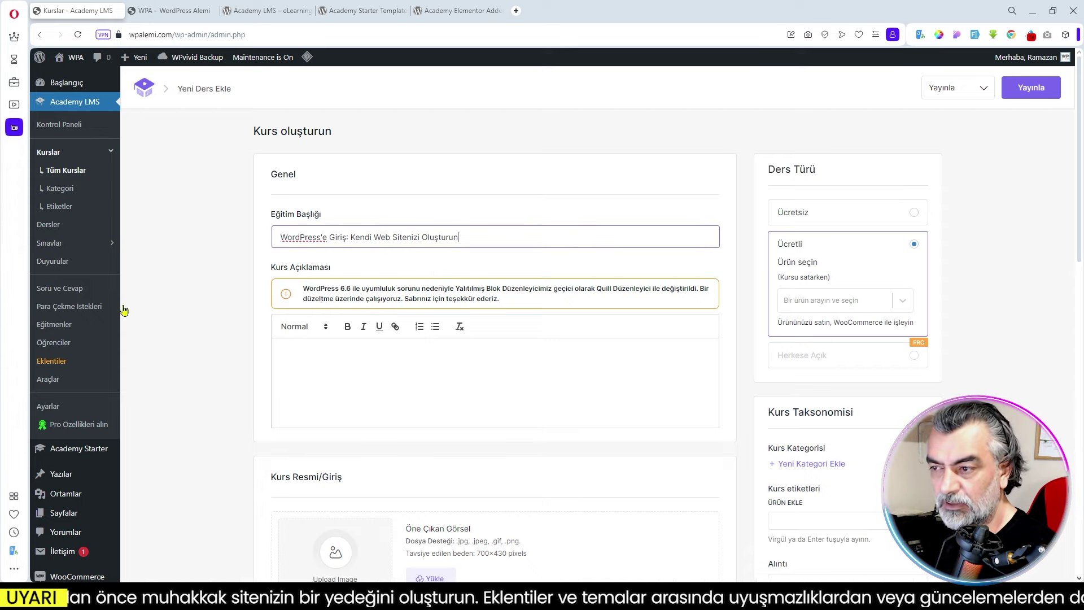
Fill in the course description beginning "WordPress, milyonlarca web sitesi tarafından kullanılan" and add the website design picture as the course's featured image
{"action": "left_click", "coordinate": [356, 349]}
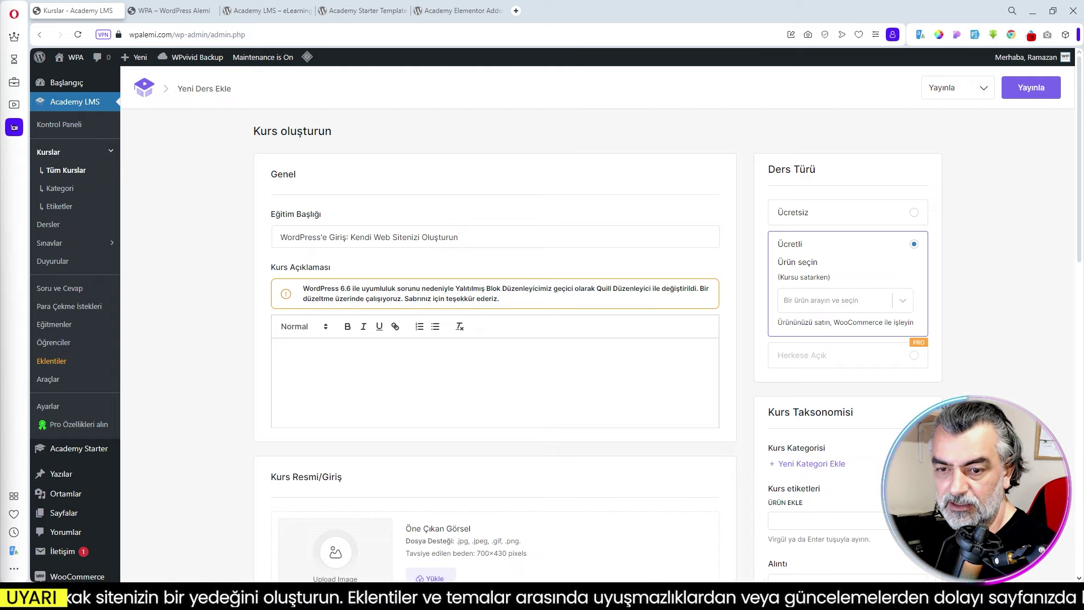
{"action": "type", "text": "WordPress, milyonlarca web sitesi tarafından kullanılan, kullanımı kolay ve ücretsiz bir web sitesi oluşturma platformudur. Bloglar, e-ticaret mağazaları, portfolyolar ve daha fazlasını oluşturmak için kullanılabilir."}
{"action": "scroll", "coordinate": [508, 379], "scroll_direction": "down", "scroll_amount": 4}
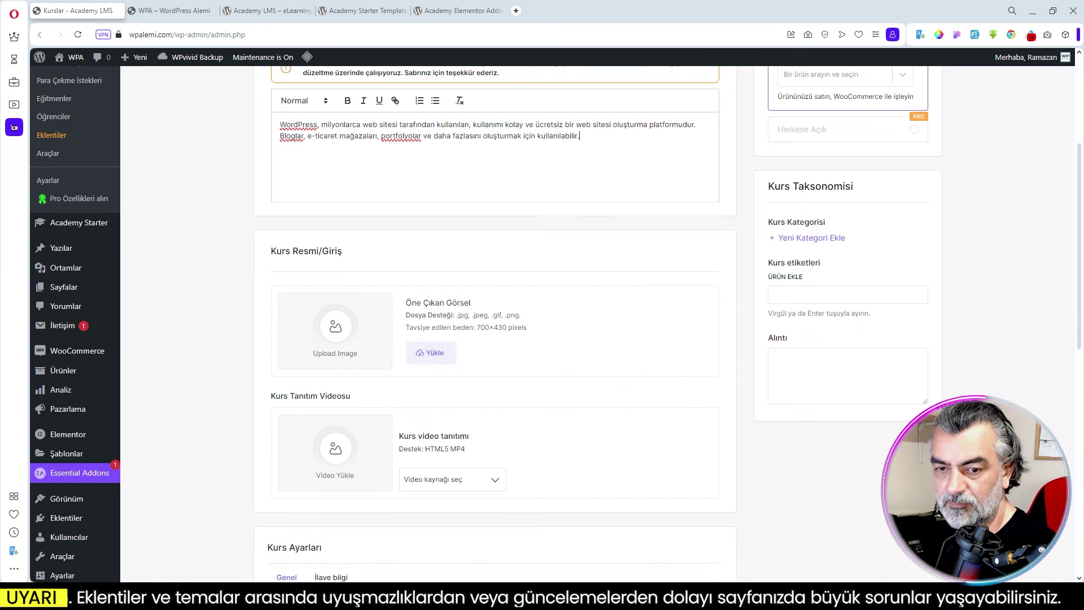
{"action": "left_click", "coordinate": [438, 360]}
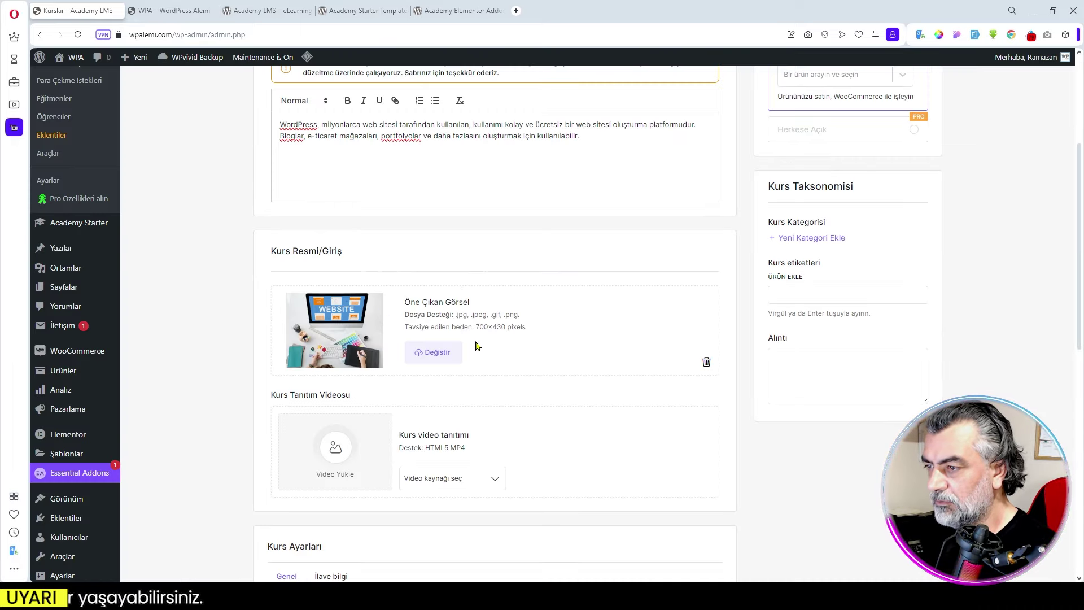
{"action": "scroll", "coordinate": [440, 338], "scroll_direction": "down", "scroll_amount": 2}
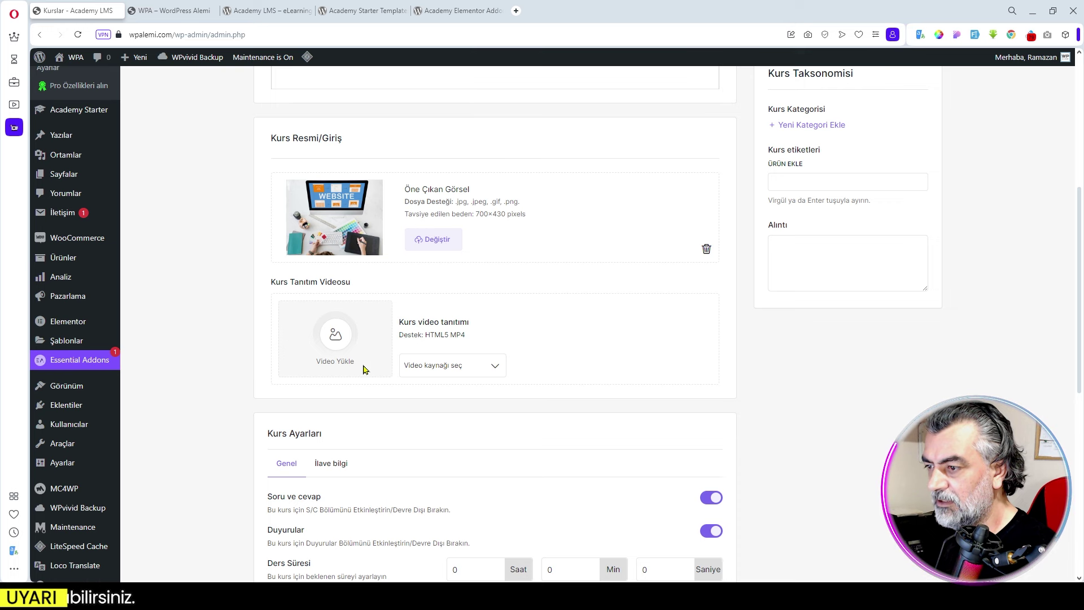
{"action": "left_click", "coordinate": [473, 369]}
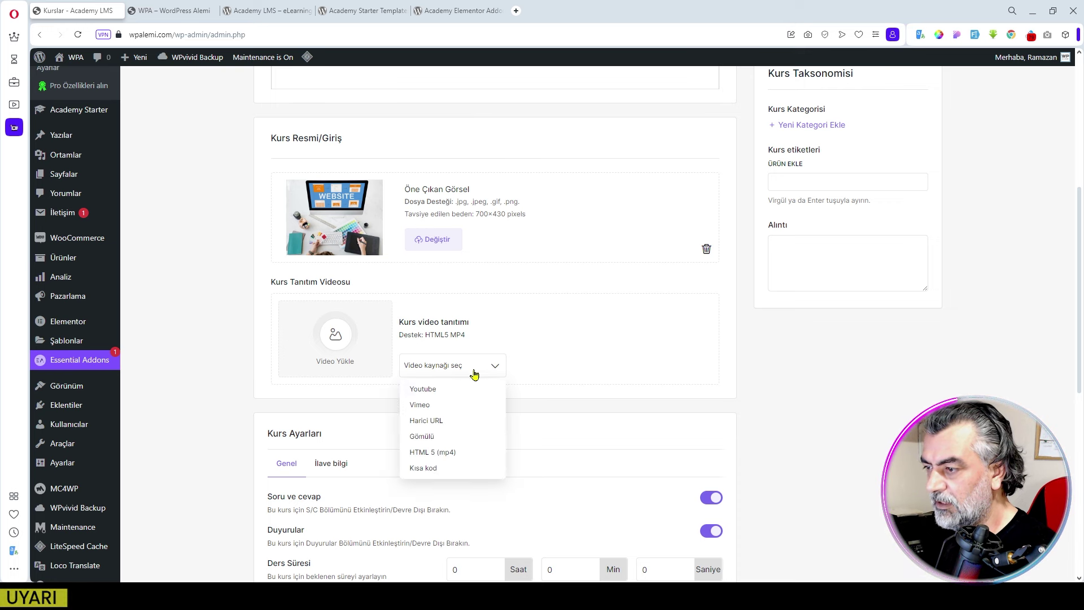
{"action": "left_click", "coordinate": [443, 388]}
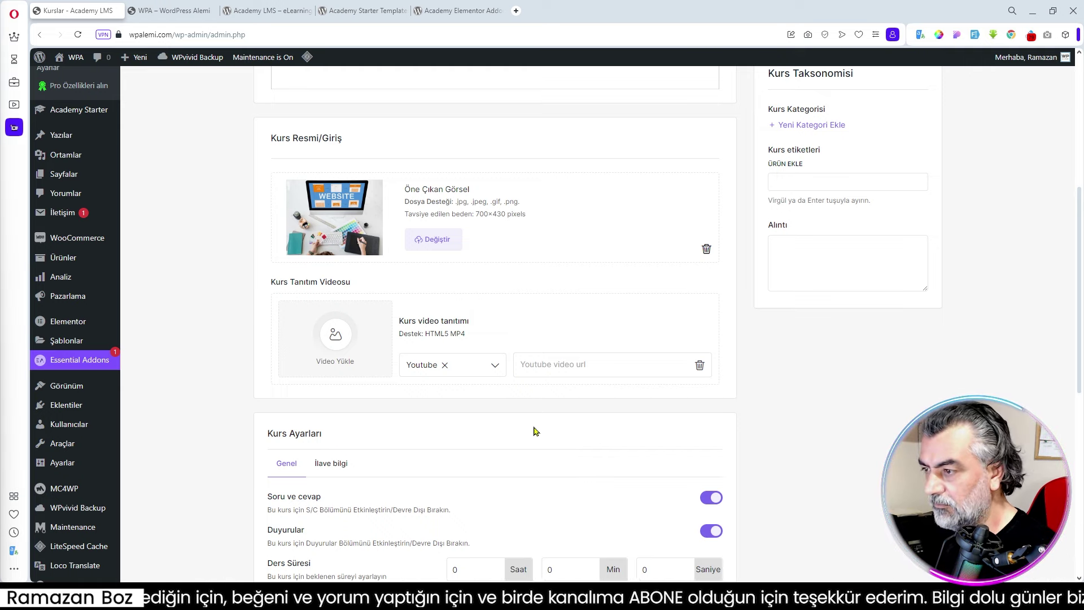
{"action": "left_click", "coordinate": [563, 363]}
{"action": "type", "text": "https://youtube.com/shorts/Aaqj2VyJ91g"}
Set the course duration to 1 hour (Saat) in the general course settings
{"action": "scroll", "coordinate": [290, 274], "scroll_direction": "down", "scroll_amount": 3}
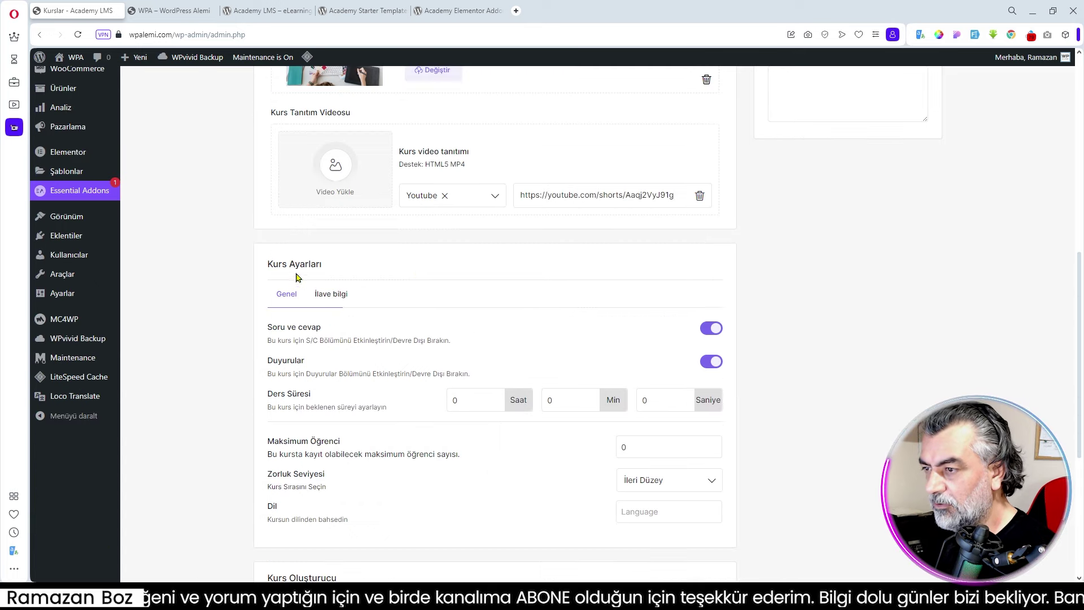
{"action": "left_click", "coordinate": [458, 398]}
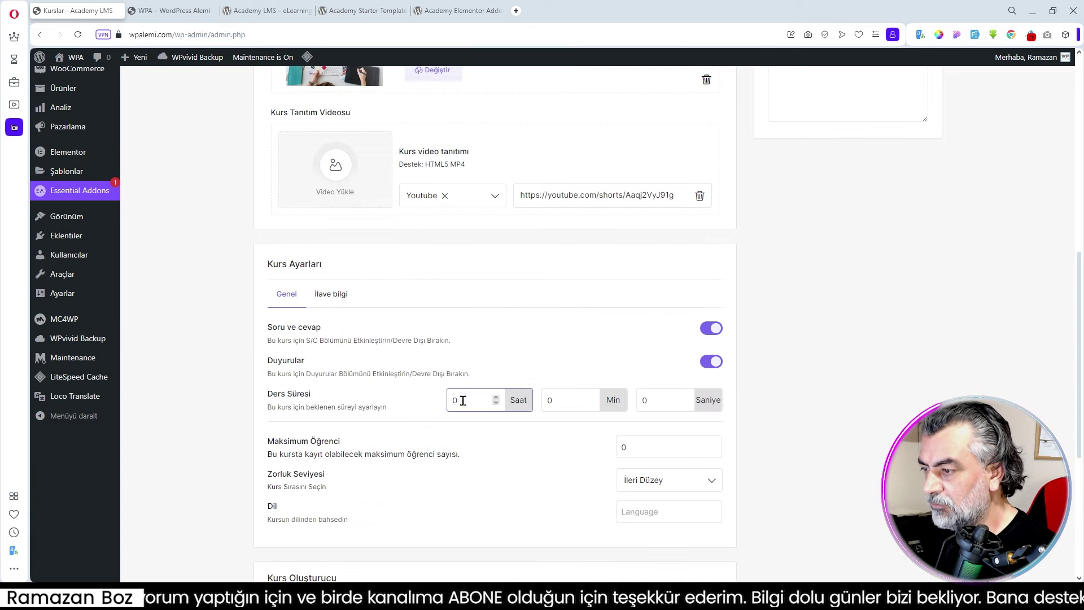
{"action": "left_click_drag", "start_coordinate": [461, 399], "coordinate": [446, 405]}
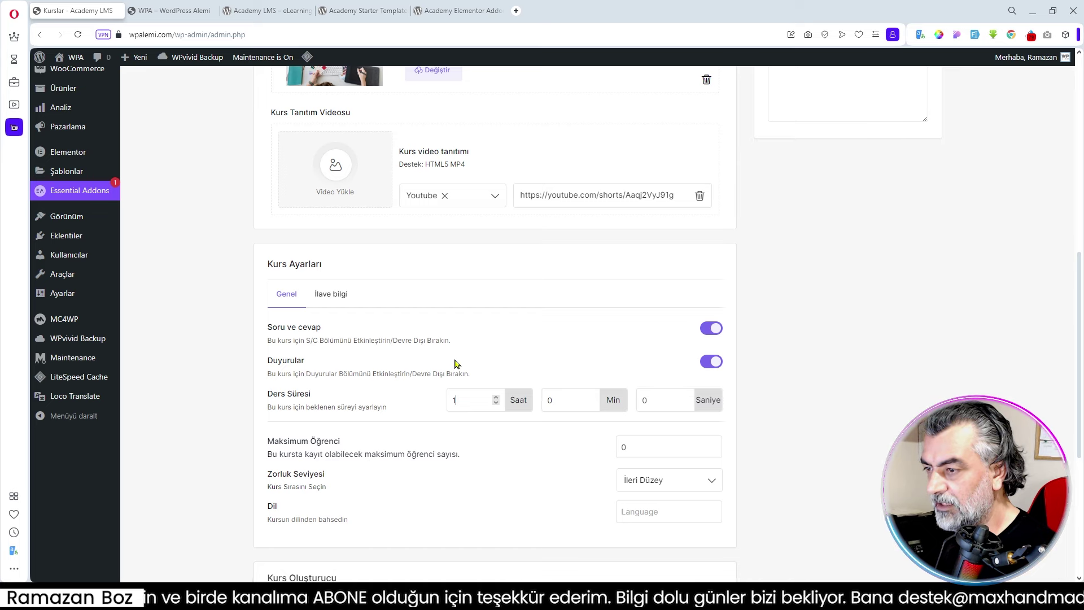
{"action": "left_click", "coordinate": [666, 446]}
{"action": "left_click", "coordinate": [625, 448]}
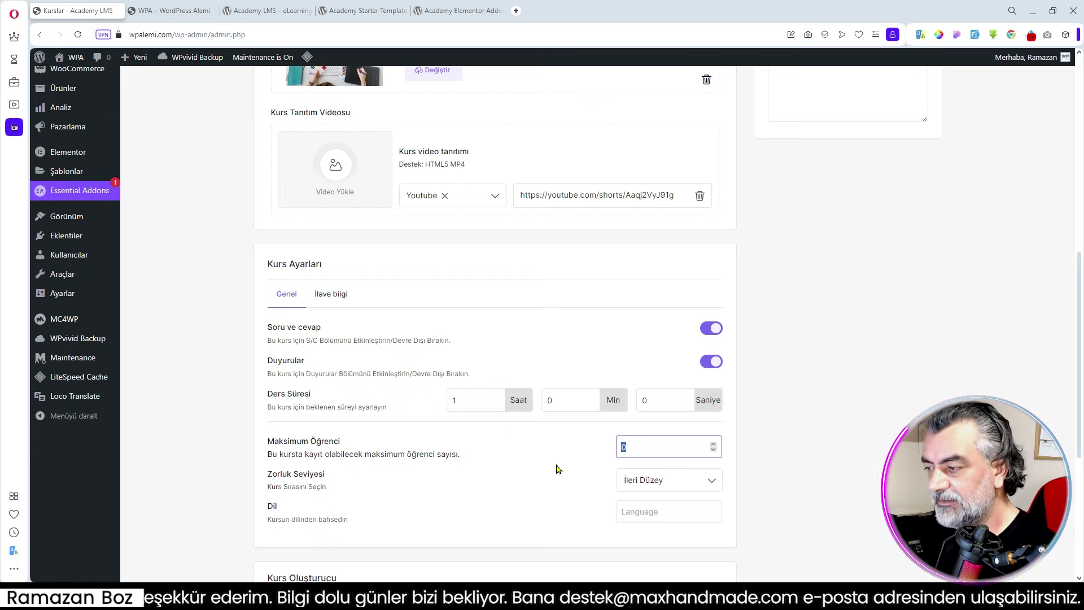
Set the course's difficulty level to Başlangıç and its language to Türkçe
{"action": "left_click", "coordinate": [633, 487]}
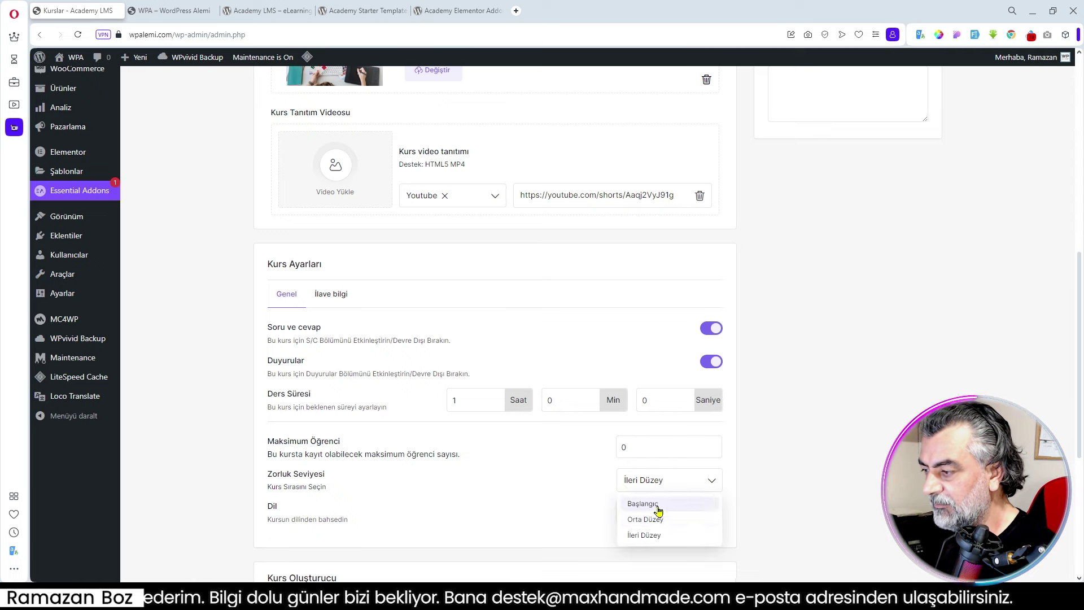
{"action": "left_click", "coordinate": [635, 502]}
{"action": "left_click", "coordinate": [669, 512]}
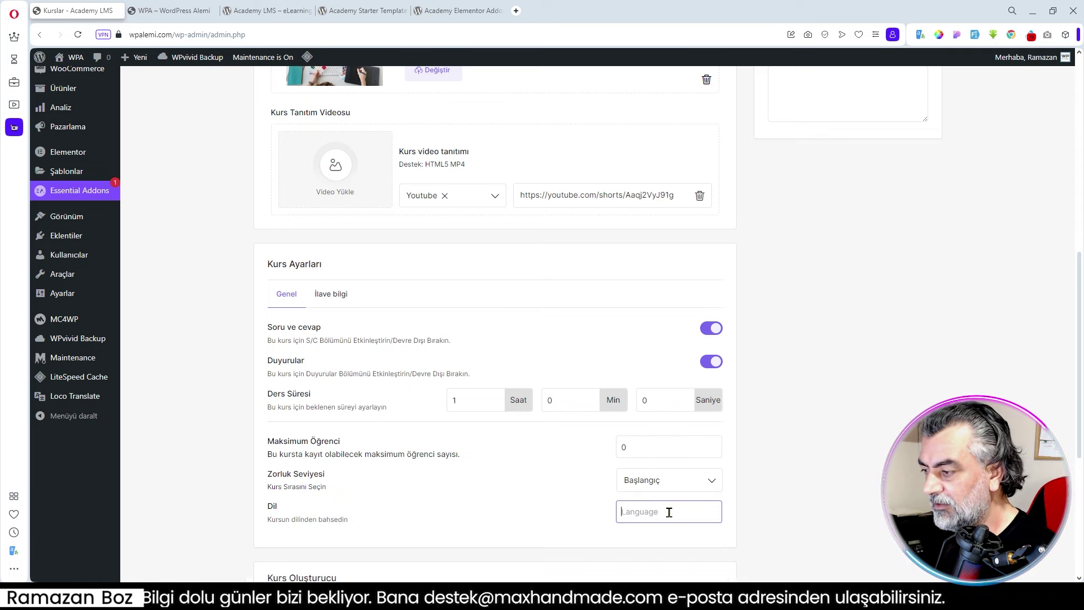
{"action": "type", "text": "Türkçe"}
Add two curriculum sections to the course builder, titled "WordPress'in Temelleri:" and "Web Sitenizi Oluşturma"
{"action": "scroll", "coordinate": [529, 483], "scroll_direction": "down", "scroll_amount": 3}
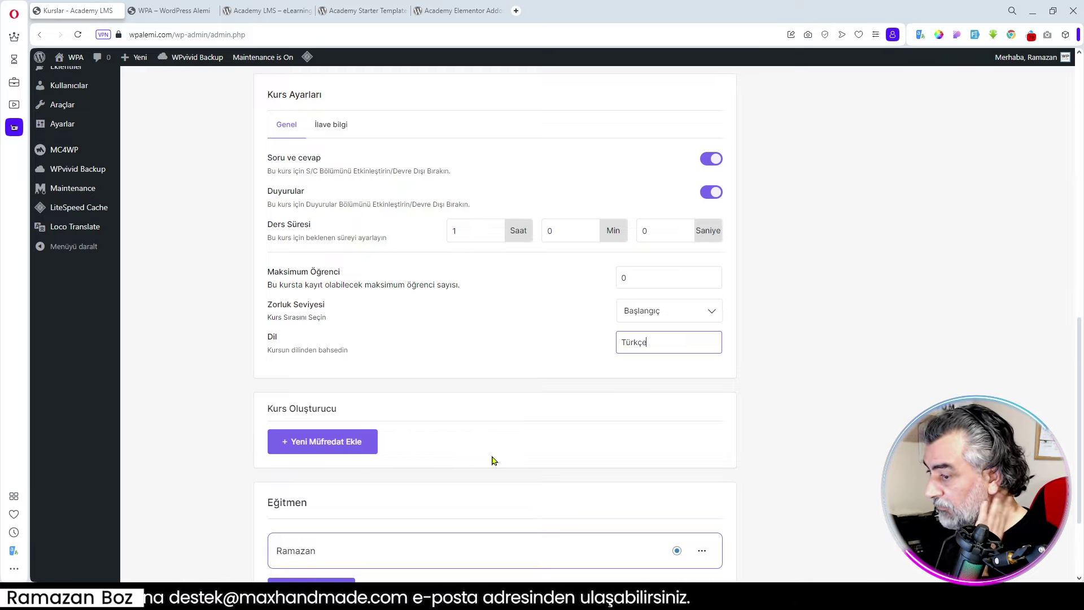
{"action": "scroll", "coordinate": [528, 411], "scroll_direction": "up", "scroll_amount": 15}
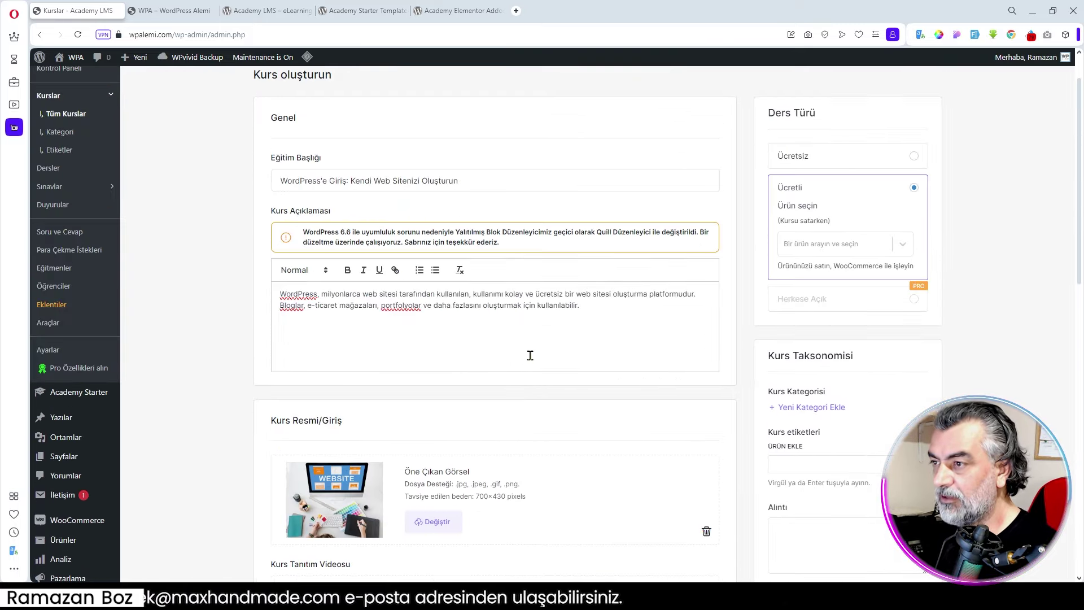
{"action": "scroll", "coordinate": [496, 329], "scroll_direction": "up", "scroll_amount": 1}
{"action": "scroll", "coordinate": [564, 349], "scroll_direction": "down", "scroll_amount": 2}
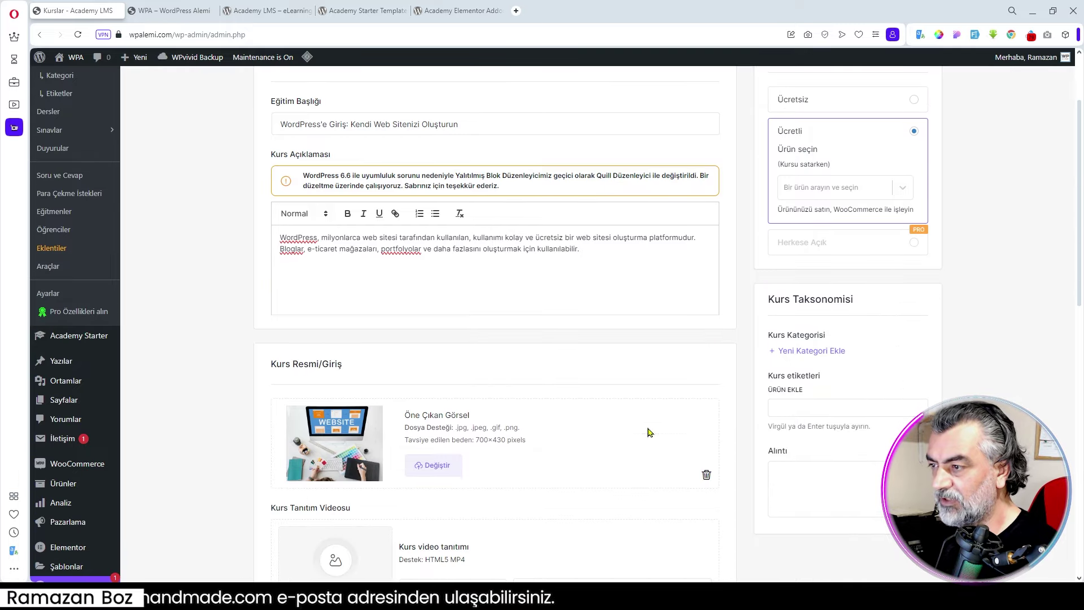
{"action": "scroll", "coordinate": [496, 356], "scroll_direction": "down", "scroll_amount": 13}
{"action": "scroll", "coordinate": [496, 357], "scroll_direction": "down", "scroll_amount": 2}
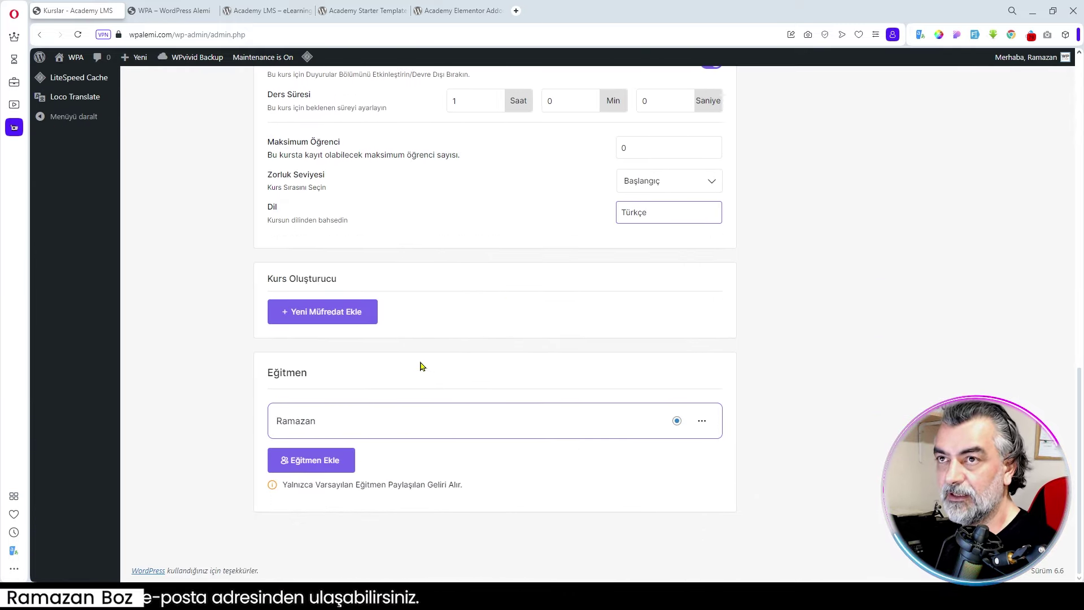
{"action": "left_click", "coordinate": [319, 319]}
{"action": "left_click", "coordinate": [361, 321]}
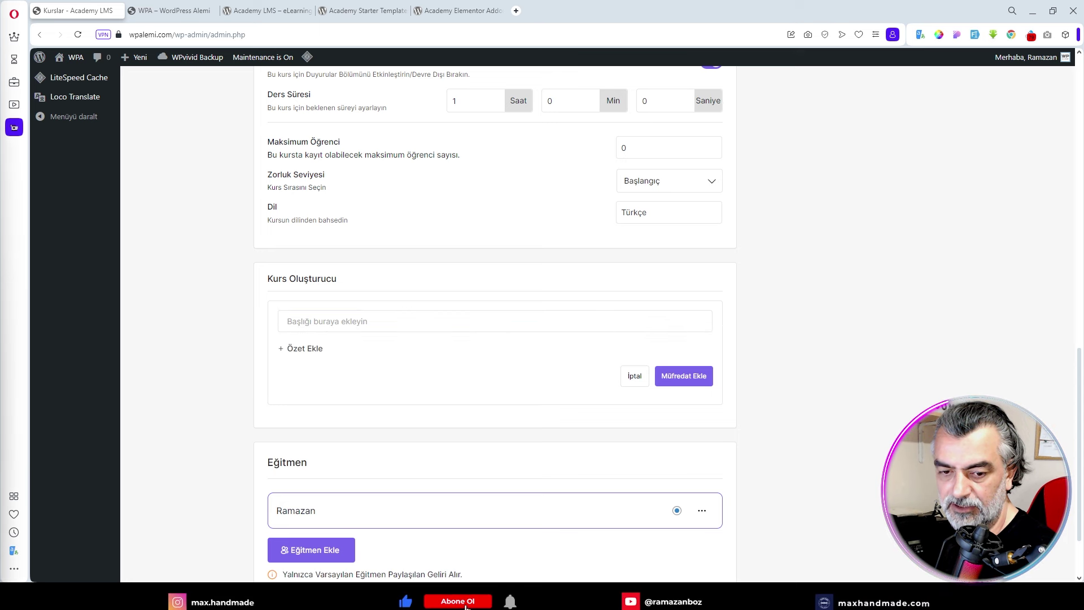
{"action": "key", "text": "alt+Tab"}
{"action": "type", "text": "WordPress'in Temelleri:"}
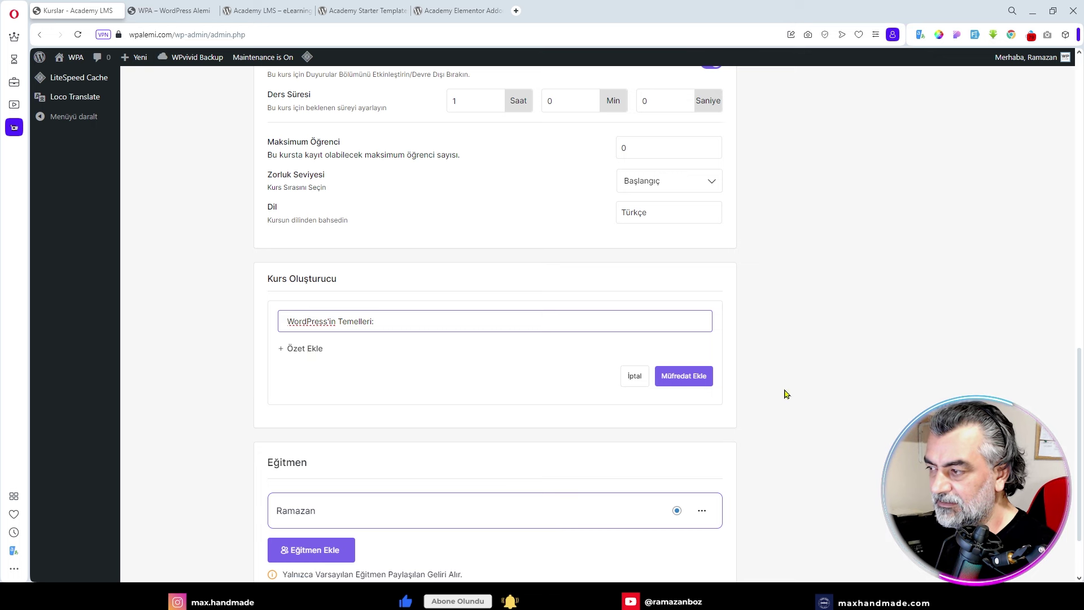
{"action": "left_click", "coordinate": [684, 377]}
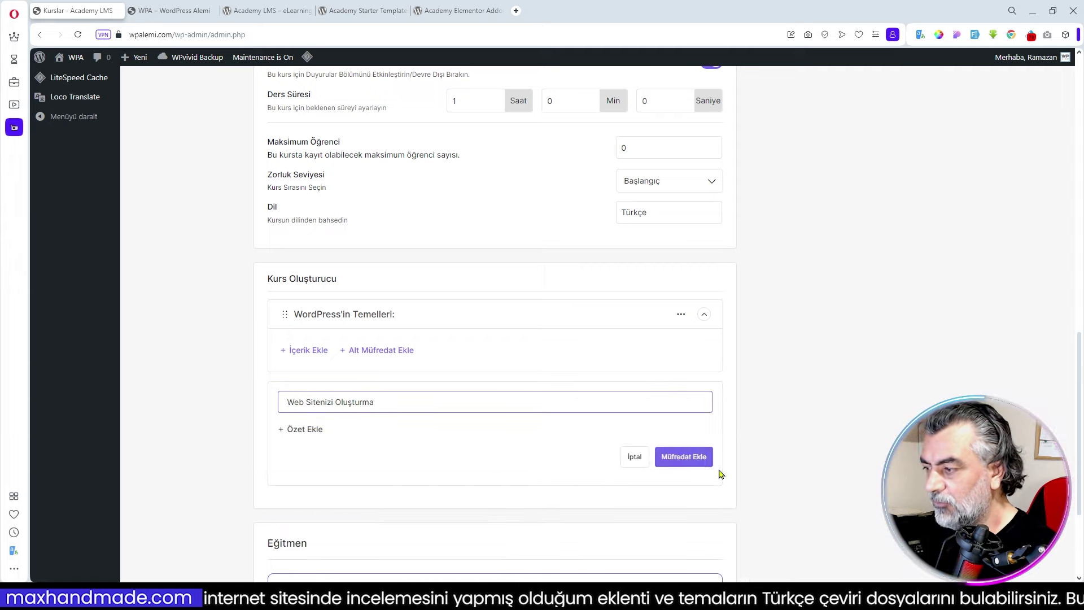
{"action": "left_click", "coordinate": [699, 458]}
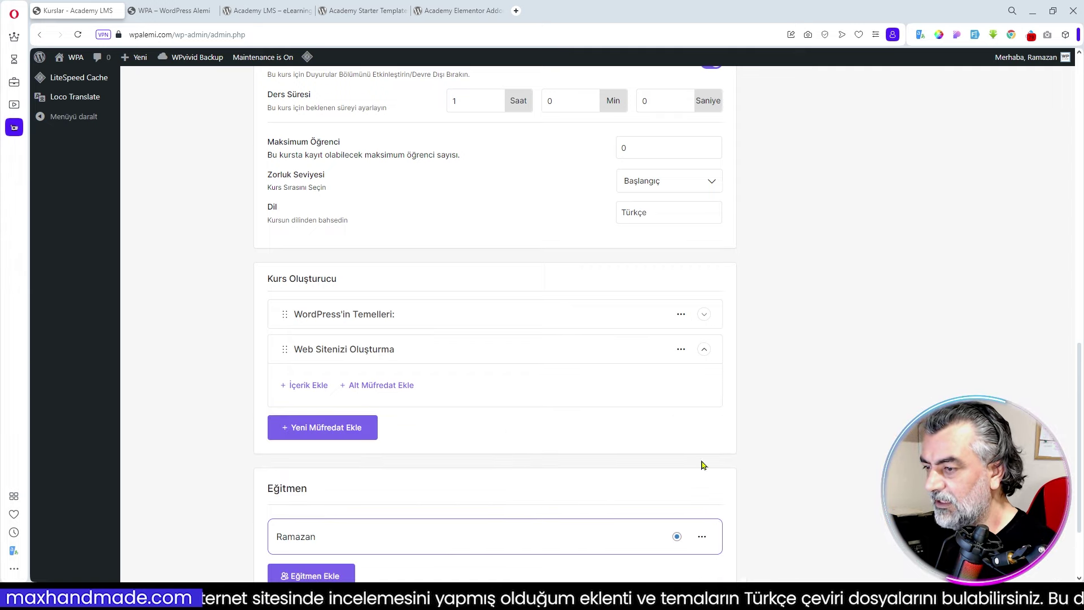
Start a lesson under "WordPress'in Temelleri:" titled "WordPress Nedir ve Nasıl Çalışır?" with content introducing WordPress, its installation, basic components, hosting, domain name and themes
{"action": "left_click", "coordinate": [432, 322]}
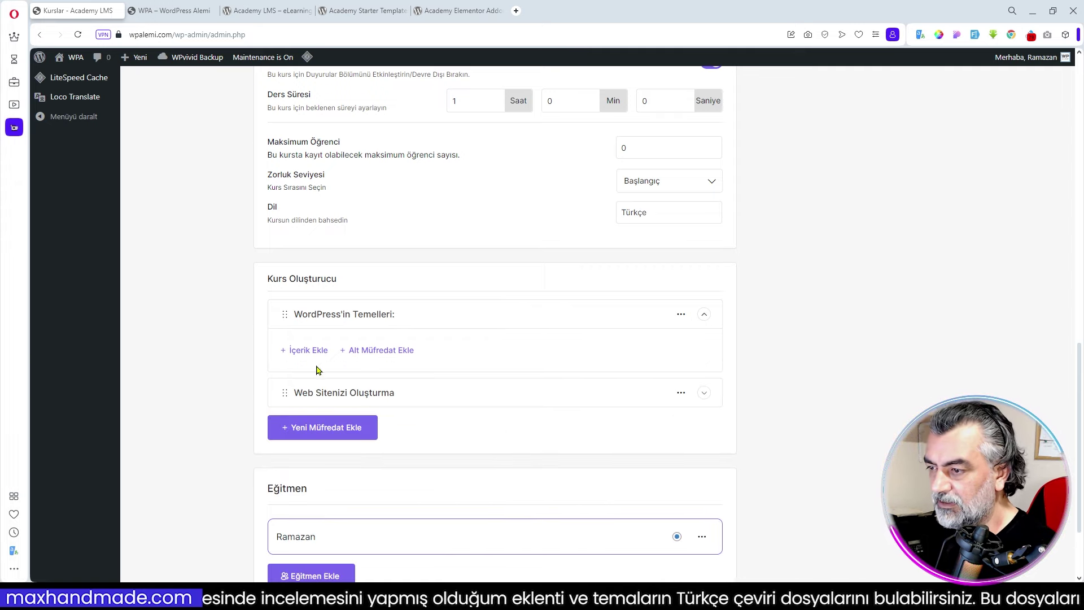
{"action": "left_click", "coordinate": [308, 351]}
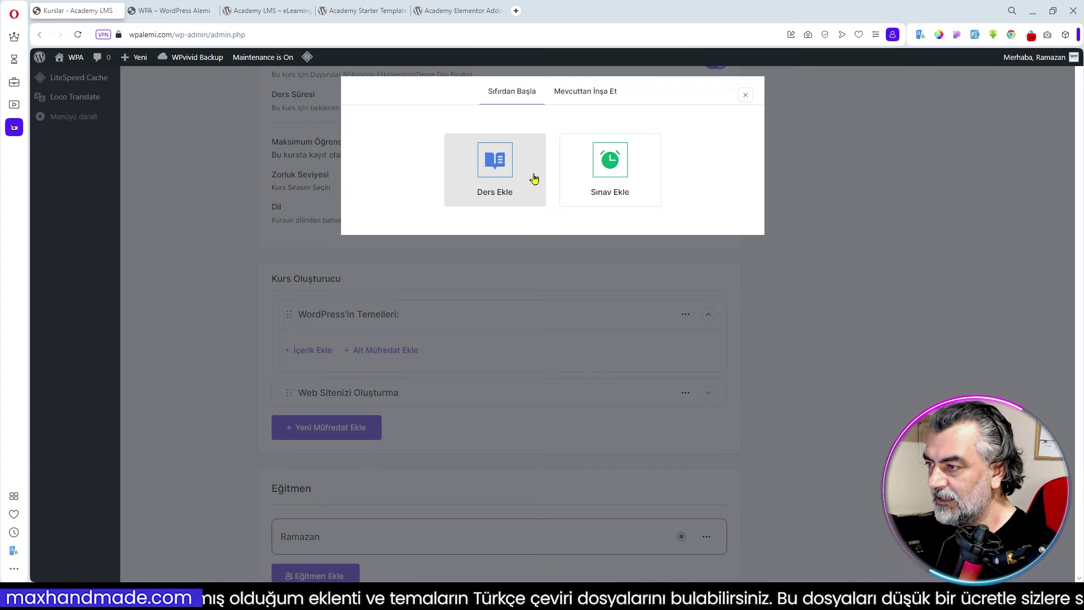
{"action": "left_click", "coordinate": [493, 167]}
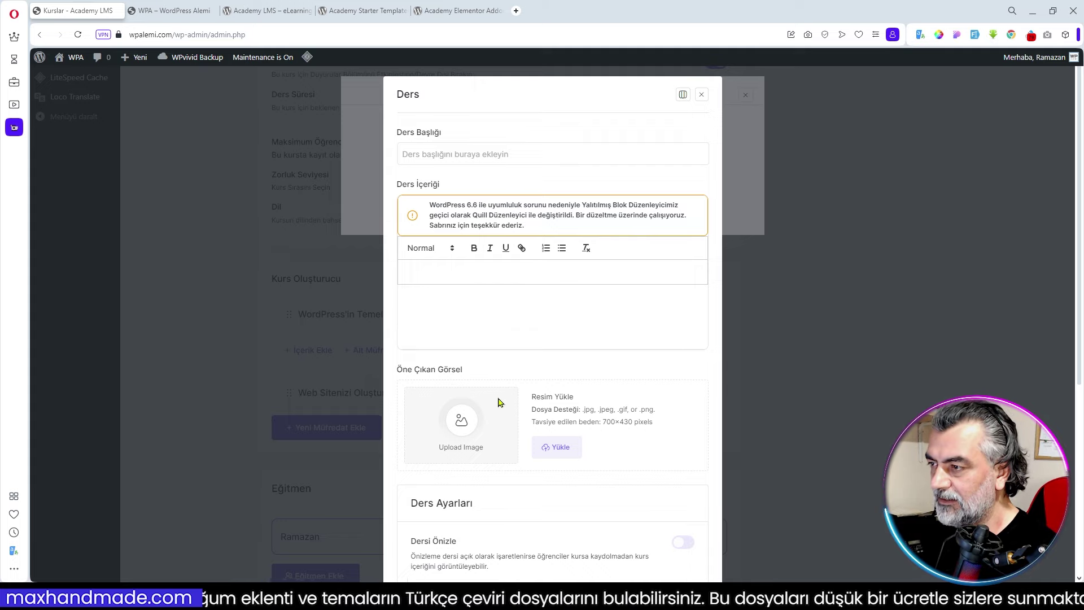
{"action": "left_click", "coordinate": [563, 393]}
{"action": "scroll", "coordinate": [563, 394], "scroll_direction": "down", "scroll_amount": 4}
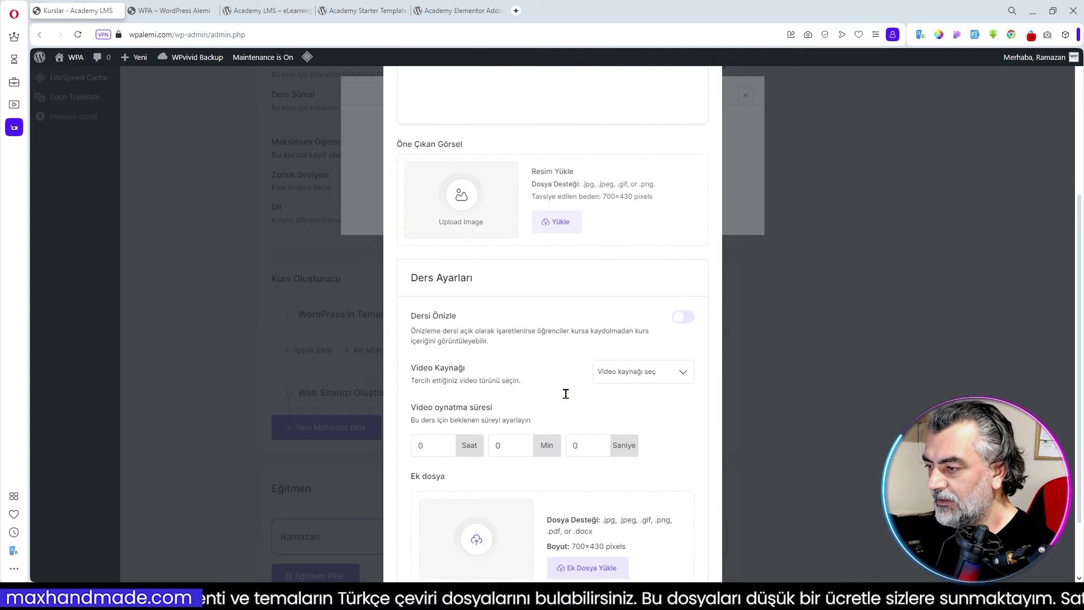
{"action": "scroll", "coordinate": [568, 396], "scroll_direction": "up", "scroll_amount": 4}
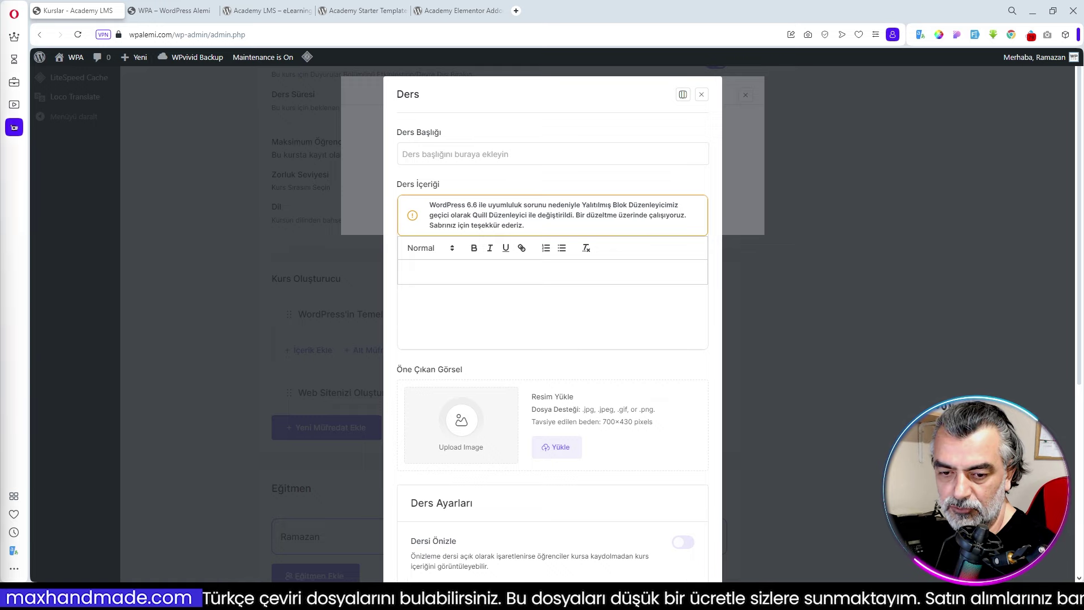
{"action": "left_click", "coordinate": [450, 153]}
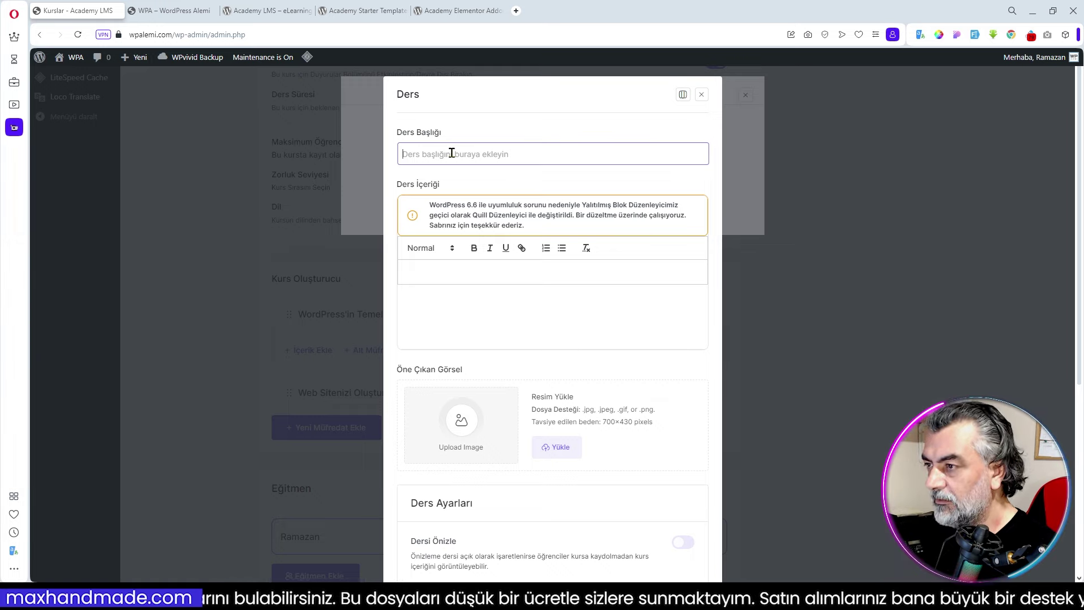
{"action": "type", "text": "WordPress Nedir ve Nasıl Çalışır?"}
{"action": "left_click", "coordinate": [452, 311]}
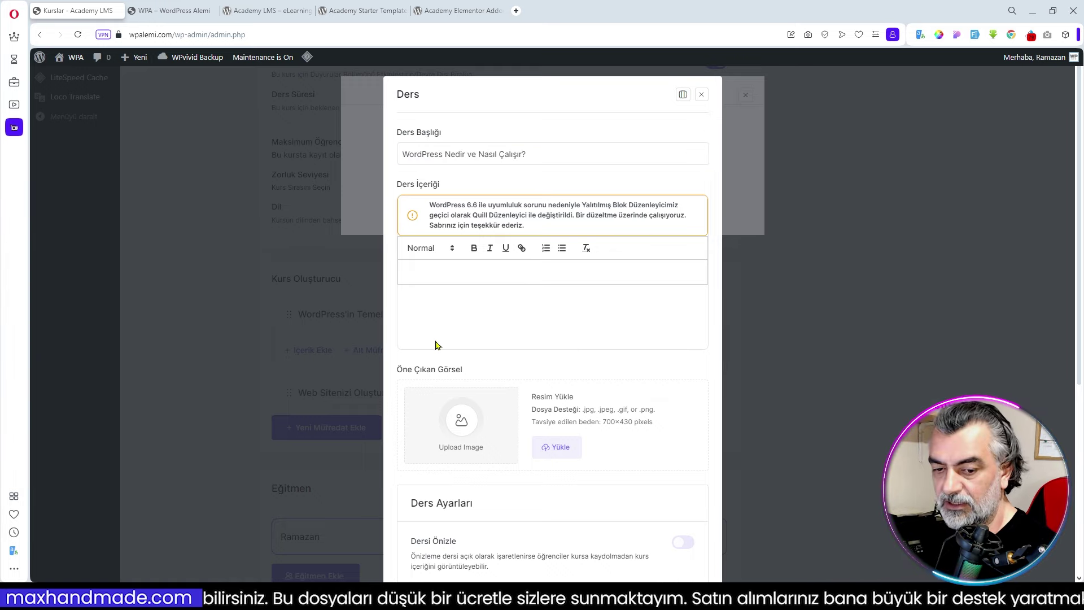
{"action": "type", "text": "Bu derste, WordPress'in ne olduğunu, nasıl kurulduğunu ve temel bileşenlerini öğreneceksiniz. Hosting, alan adı ve tema gibi kavramları da ele alacağız."}
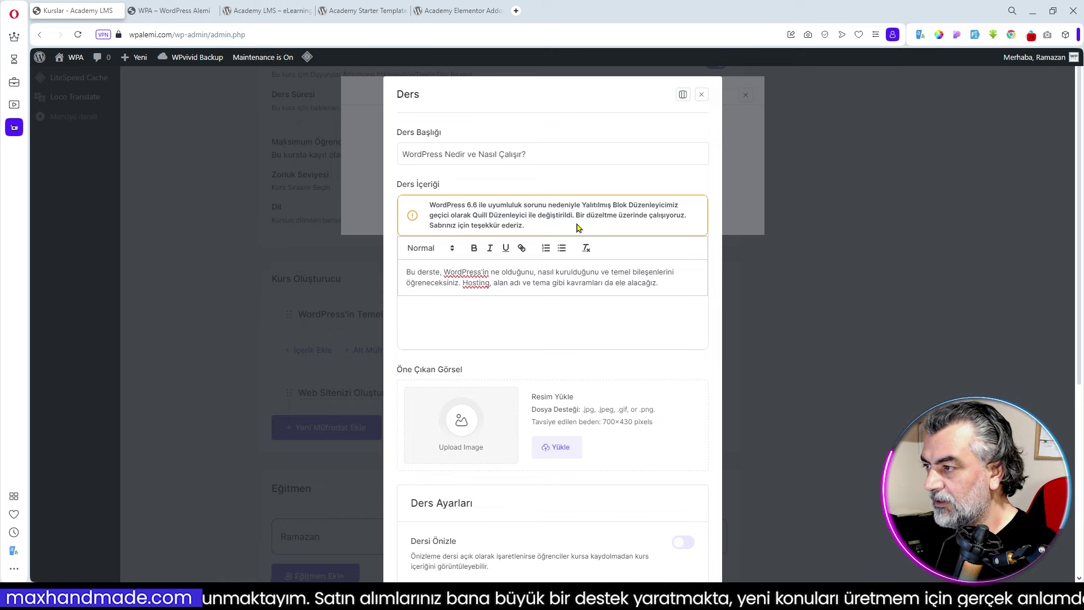
Enable the lesson preview (Dersi Önizle) in the new lesson's settings so students can view it before enrolling
{"action": "scroll", "coordinate": [603, 323], "scroll_direction": "down", "scroll_amount": 1}
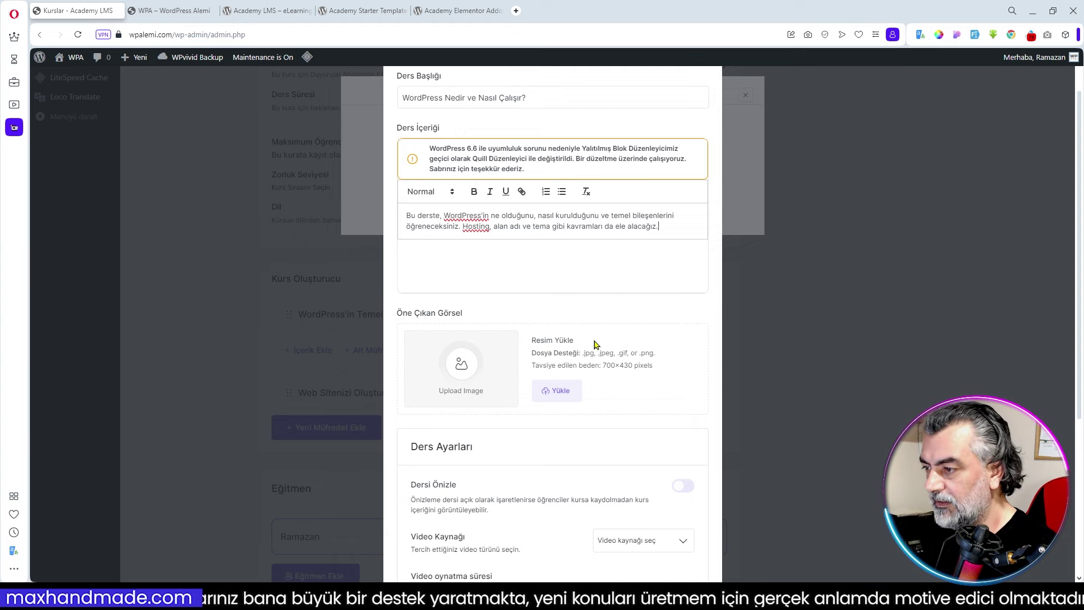
{"action": "scroll", "coordinate": [634, 354], "scroll_direction": "down", "scroll_amount": 2}
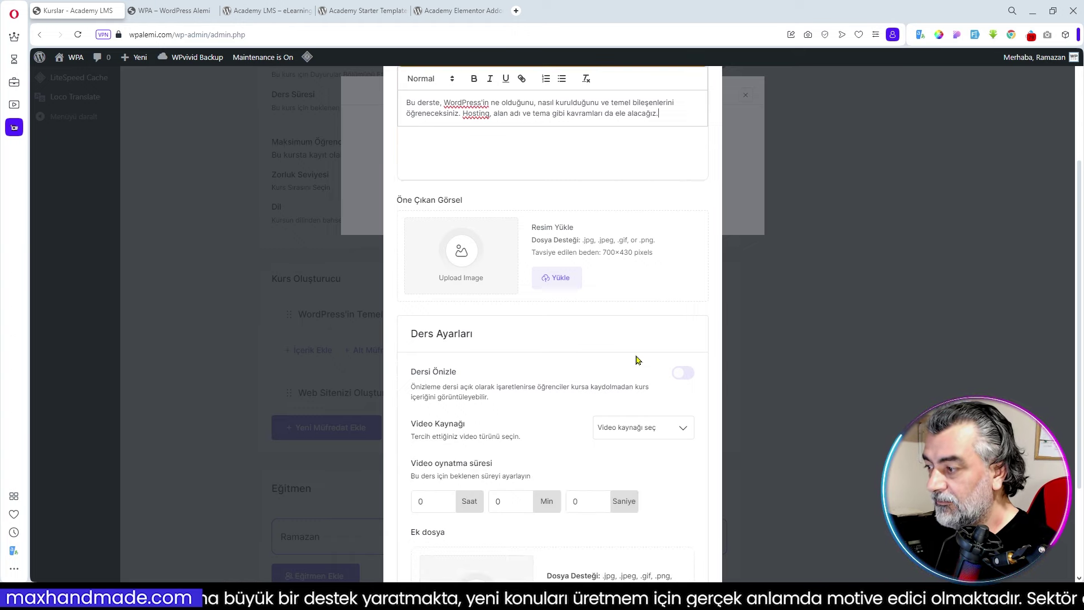
{"action": "scroll", "coordinate": [635, 360], "scroll_direction": "up", "scroll_amount": 2}
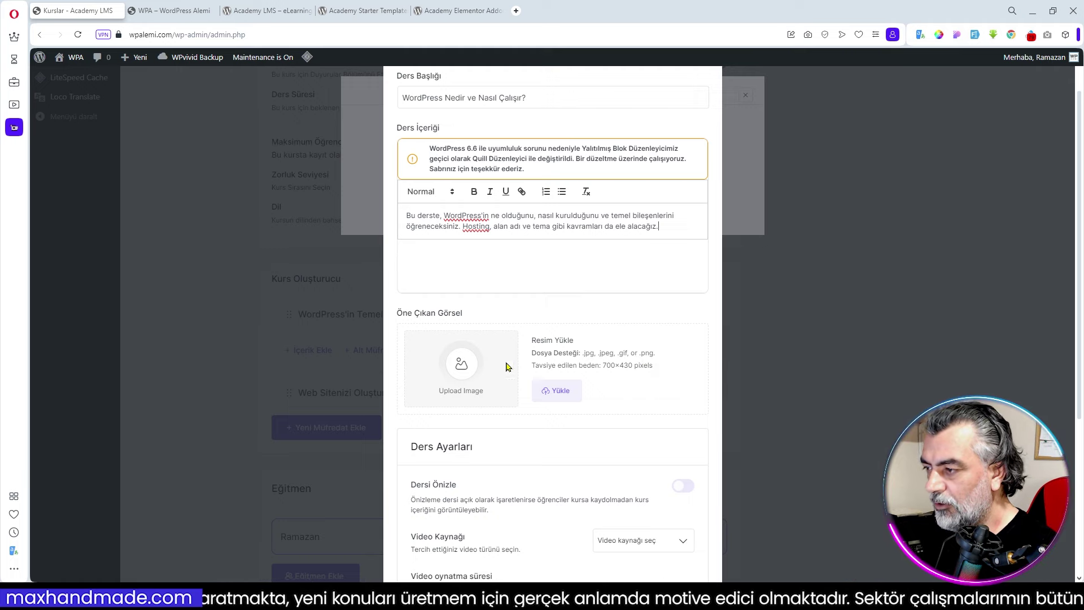
{"action": "scroll", "coordinate": [593, 398], "scroll_direction": "down", "scroll_amount": 2}
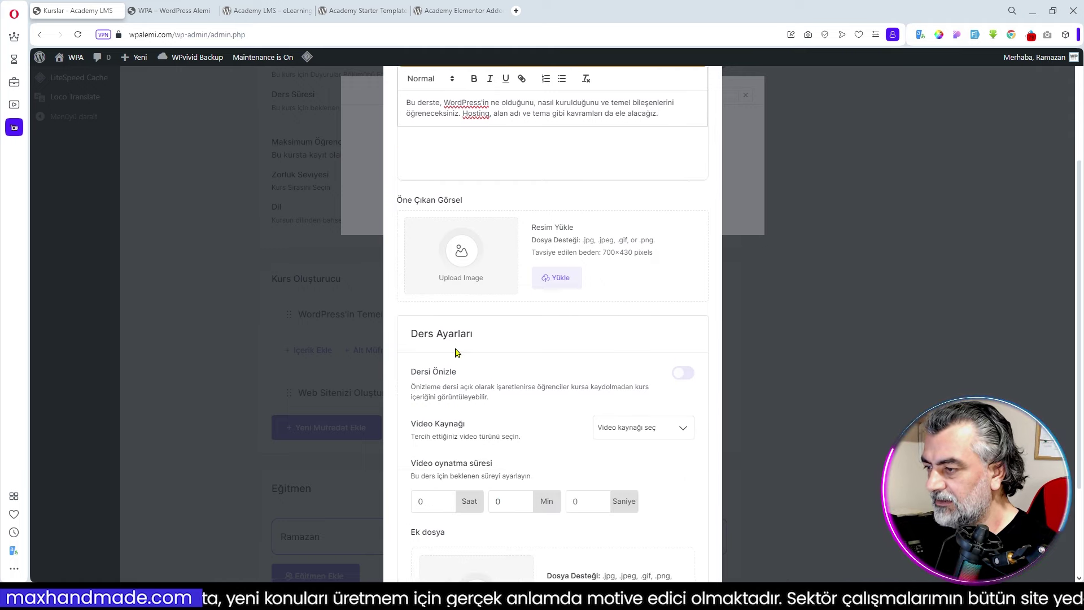
{"action": "scroll", "coordinate": [552, 366], "scroll_direction": "down", "scroll_amount": 1}
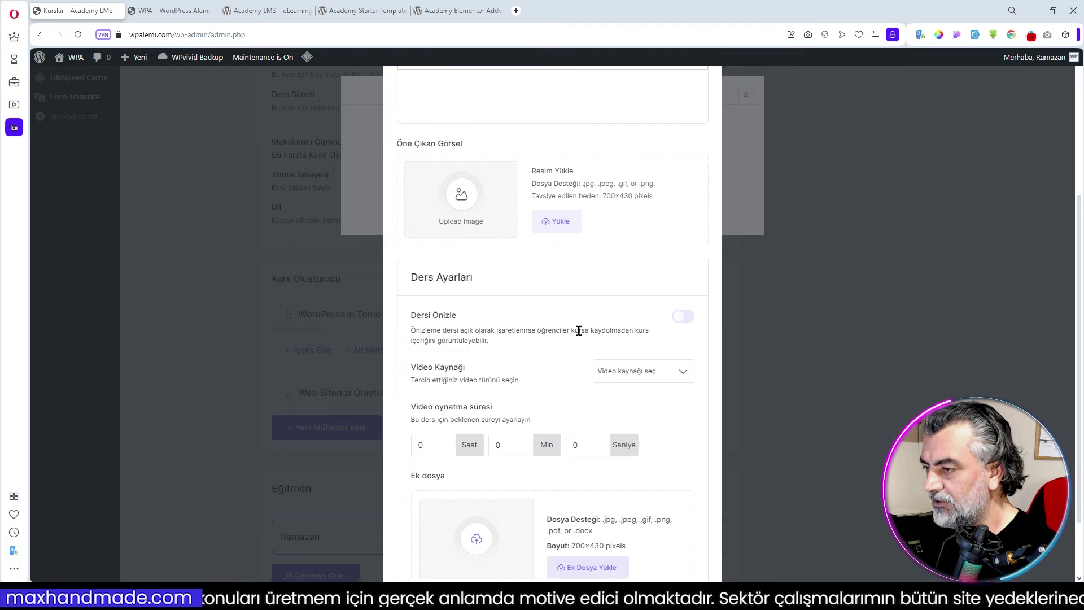
{"action": "left_click", "coordinate": [689, 322]}
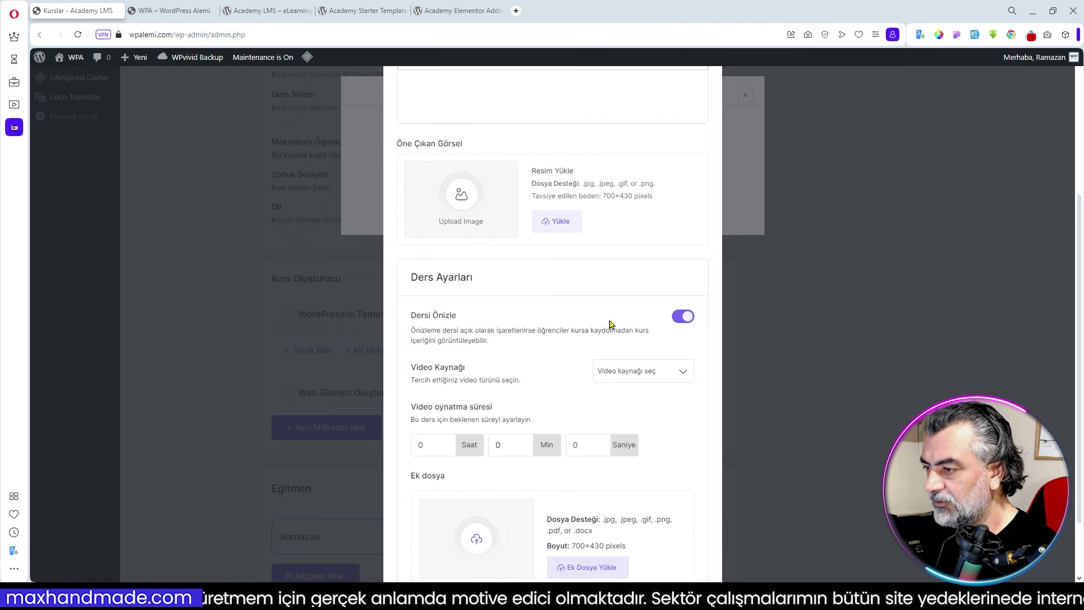
{"action": "scroll", "coordinate": [656, 334], "scroll_direction": "down", "scroll_amount": 1}
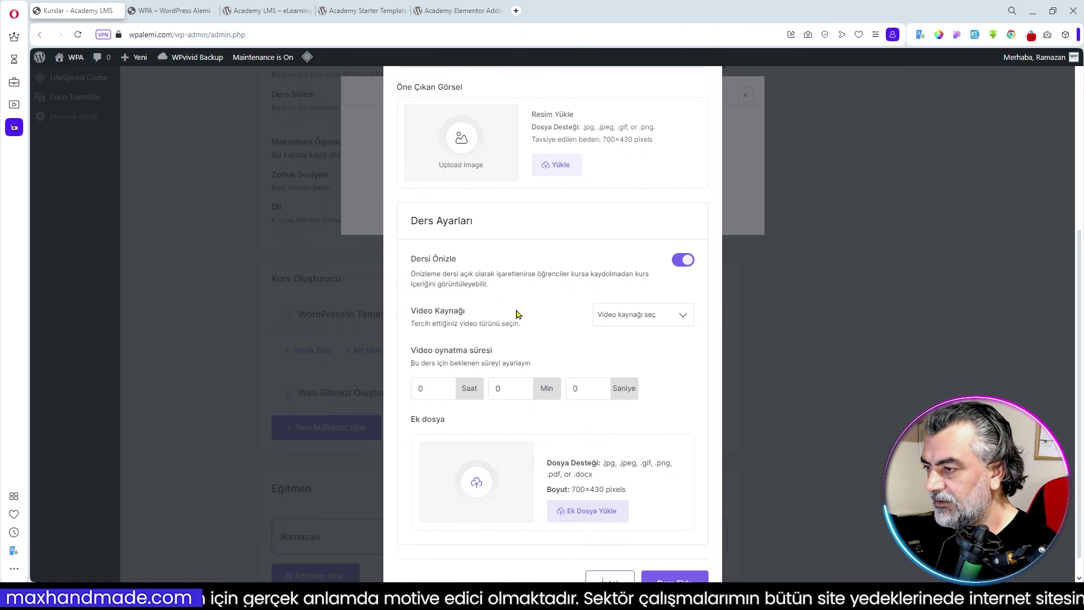
Set the lesson's video playback duration to 5 hours and add the lesson to the curriculum
{"action": "left_click_drag", "start_coordinate": [427, 388], "coordinate": [394, 399]}
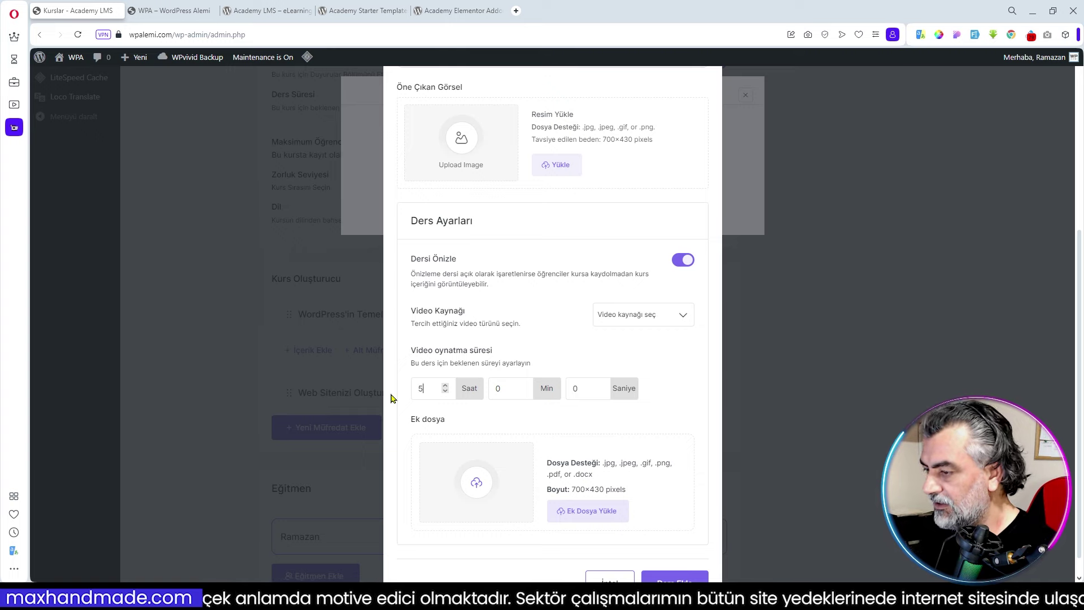
{"action": "scroll", "coordinate": [563, 460], "scroll_direction": "down", "scroll_amount": 1}
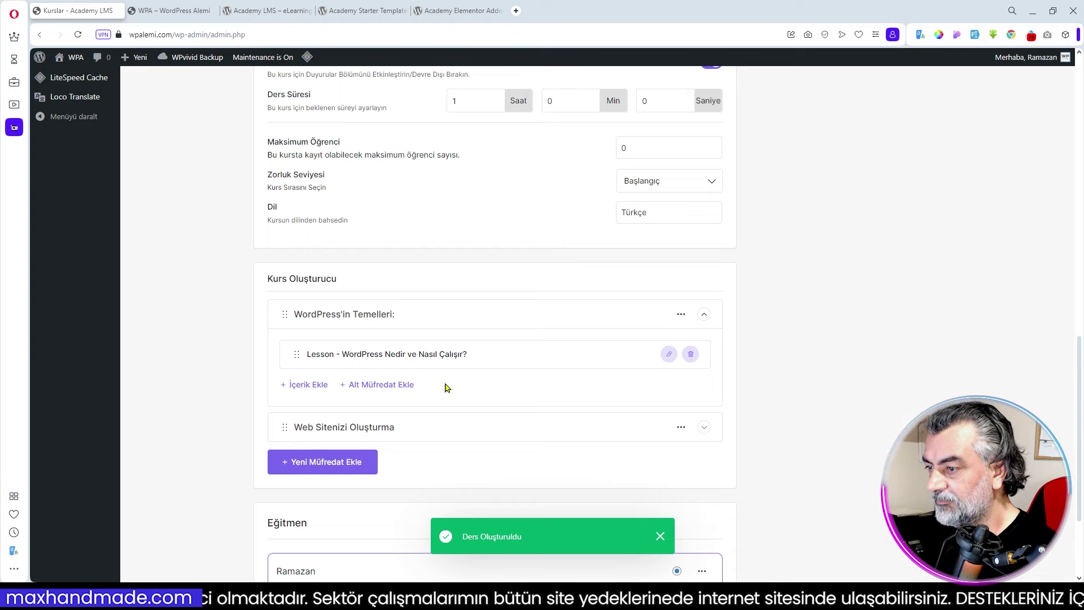
Add a sub-curriculum titled "Temalar ve Özelleştirme" under the "WordPress'in Temelleri:" section
{"action": "left_click", "coordinate": [379, 388]}
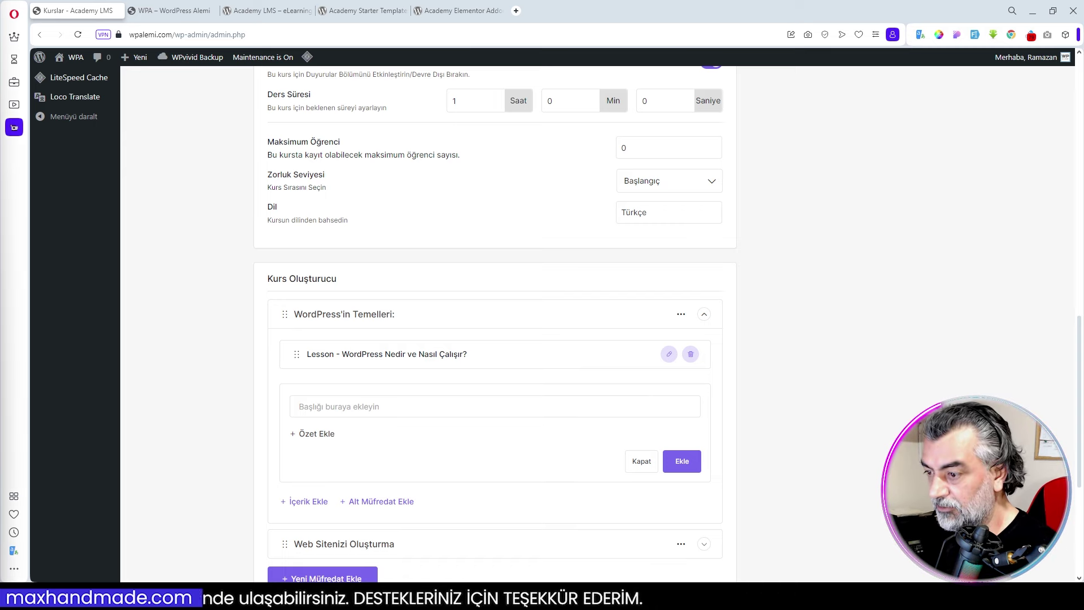
{"action": "left_click", "coordinate": [351, 401]}
{"action": "type", "text": "Temalar ve Özelleştirme"}
{"action": "left_click", "coordinate": [686, 469]}
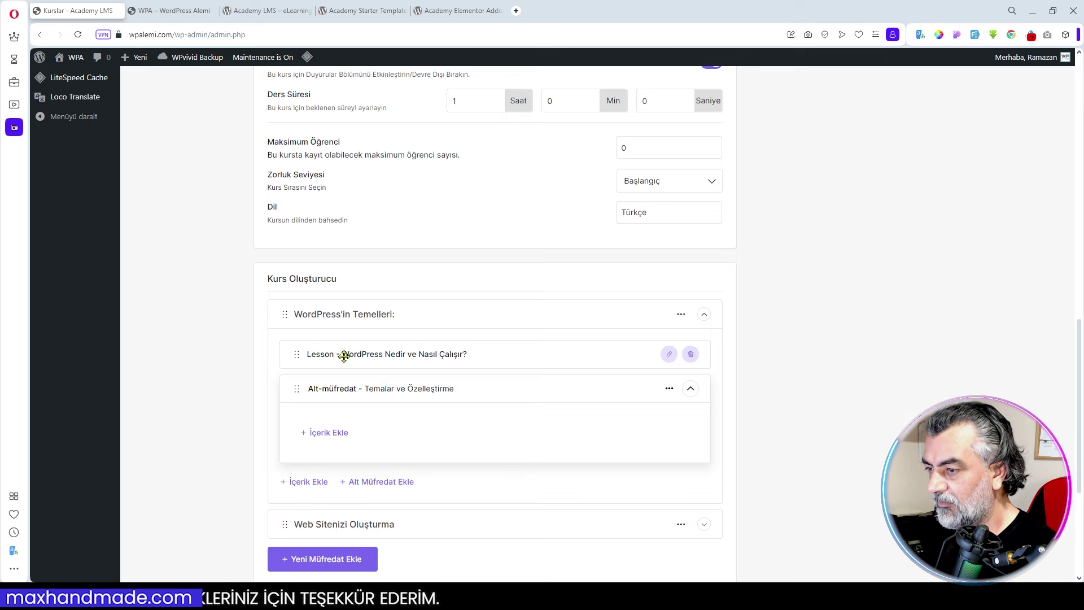
Create a quiz in "Temalar ve Özelleştirme" titled "WordPress Temel Bilgiler ve Kurulum Sınavı", with a description of its purpose and question types, and save it
{"action": "left_click", "coordinate": [329, 433]}
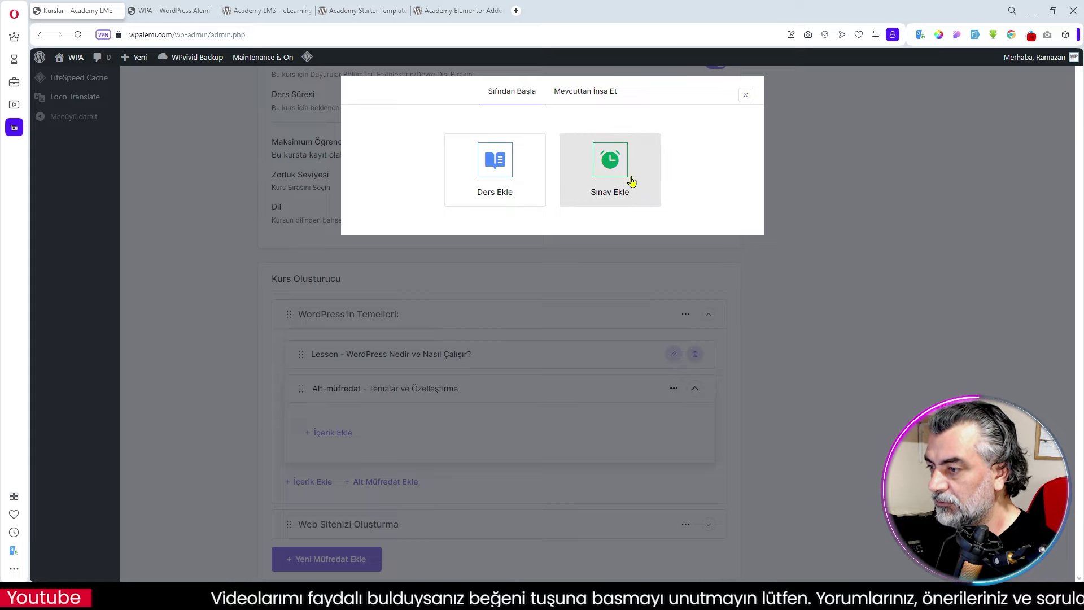
{"action": "left_click", "coordinate": [608, 175]}
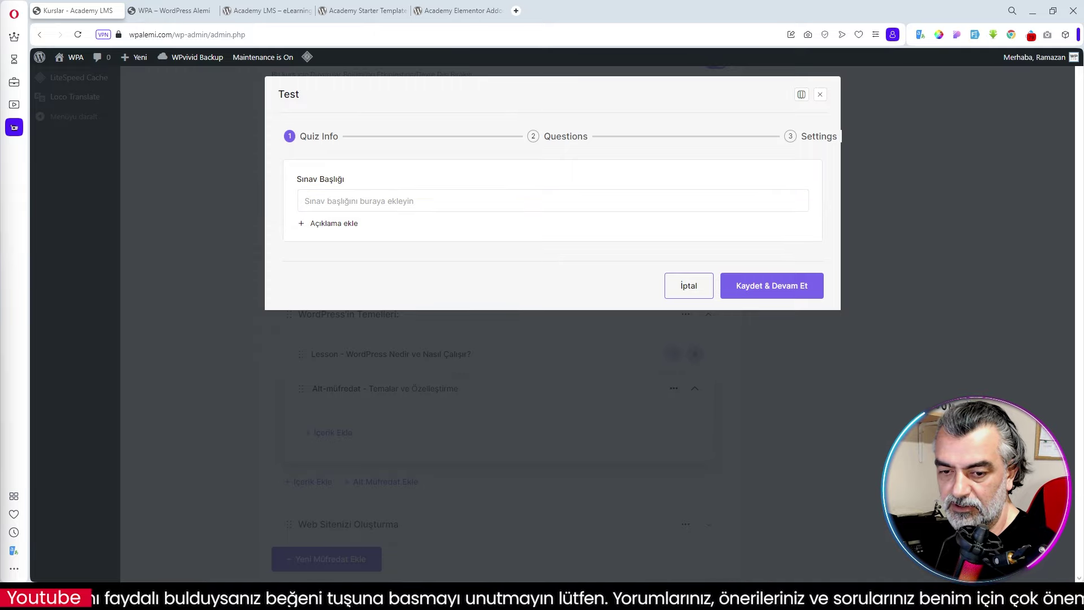
{"action": "left_click", "coordinate": [382, 200]}
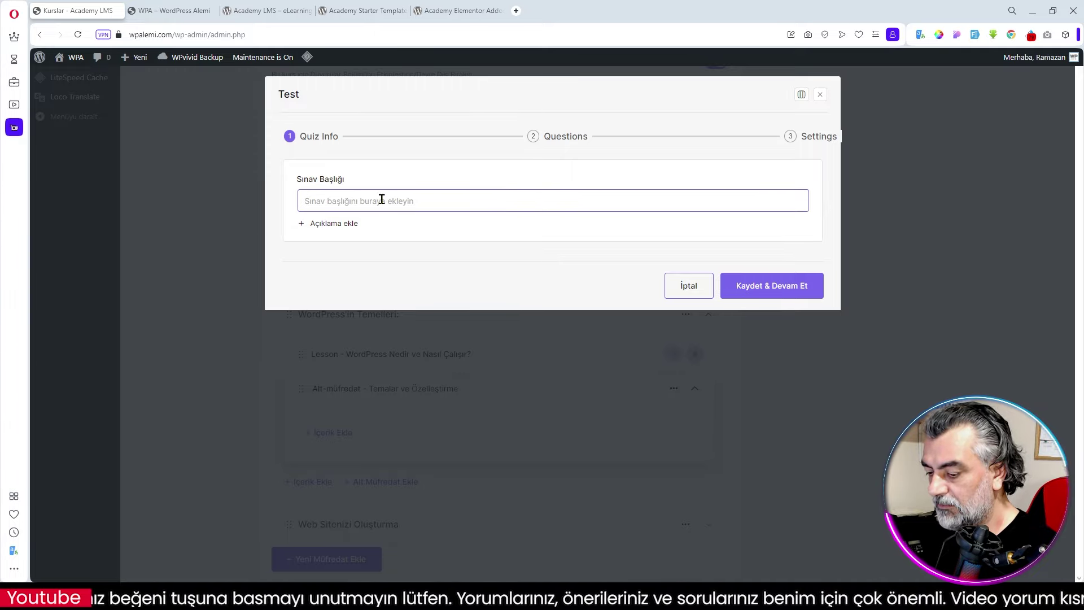
{"action": "type", "text": "WordPress Temel Bilgiler ve Kurulum Sınavı"}
{"action": "left_click", "coordinate": [431, 223]}
{"action": "type", "text": "Bu sınav, WordPress ile ilgili temel bilgilerinizi ve kurulum sürecine dair yetkinliğinizi değerlendirmek amacıyla hazırlanmıştır. Sorular doğru/yanlış, tek tercihli ve çoklu seçim şeklinde düzenlenmiştir."}
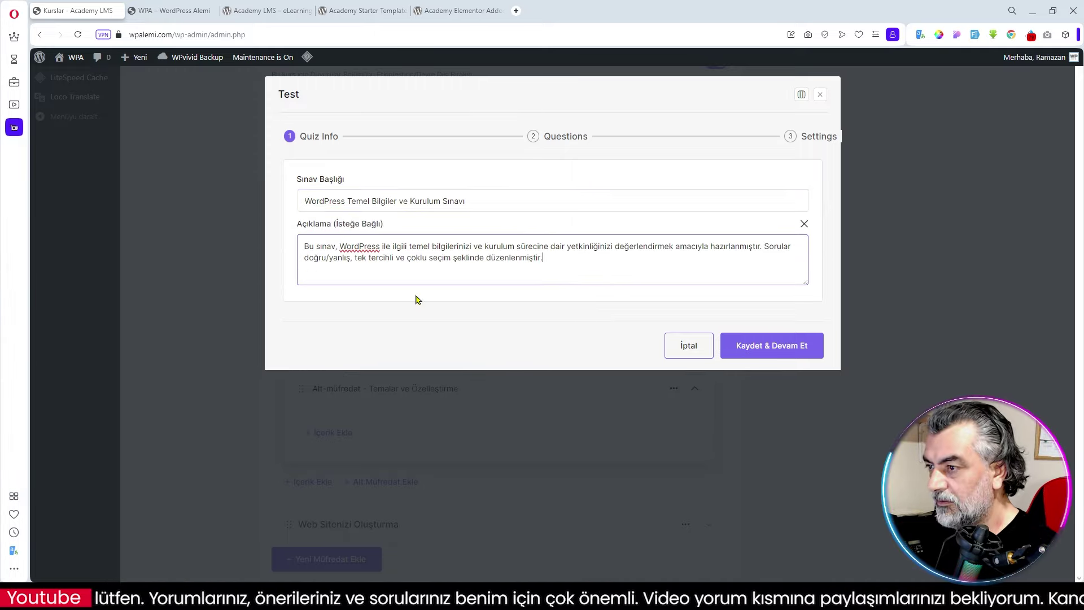
{"action": "left_click", "coordinate": [797, 358]}
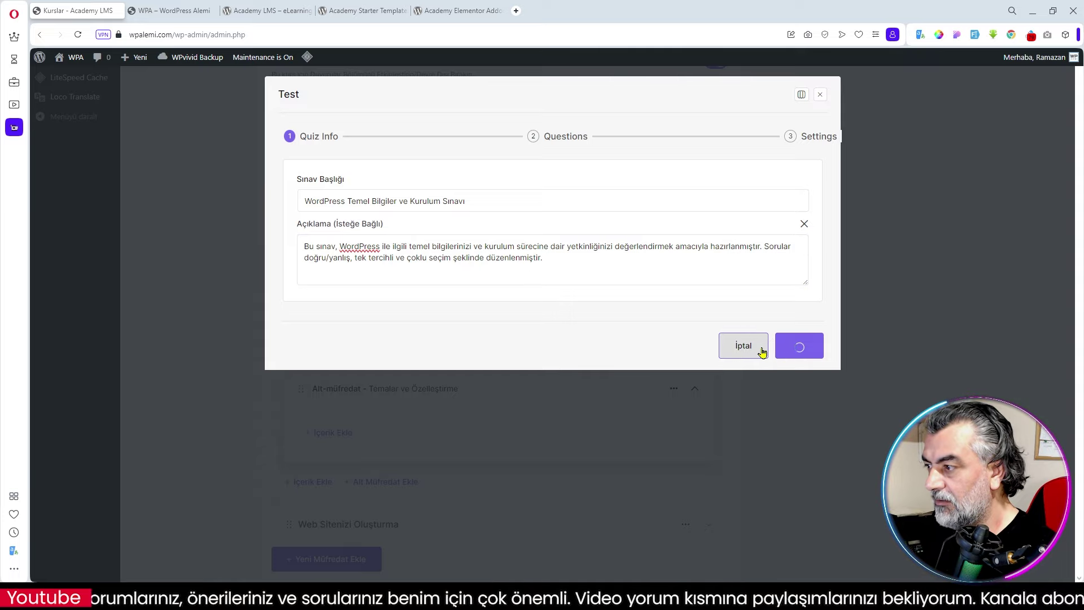
Write the quiz question "WordPress.org, WordPress.com'a göre daha fazla özelleştirme ve eklenti seçeneği sunar." with the description "Aşağıdaki ifade doğru mu yanlış mı olduğunu belirtiniz."
{"action": "left_click", "coordinate": [573, 360]}
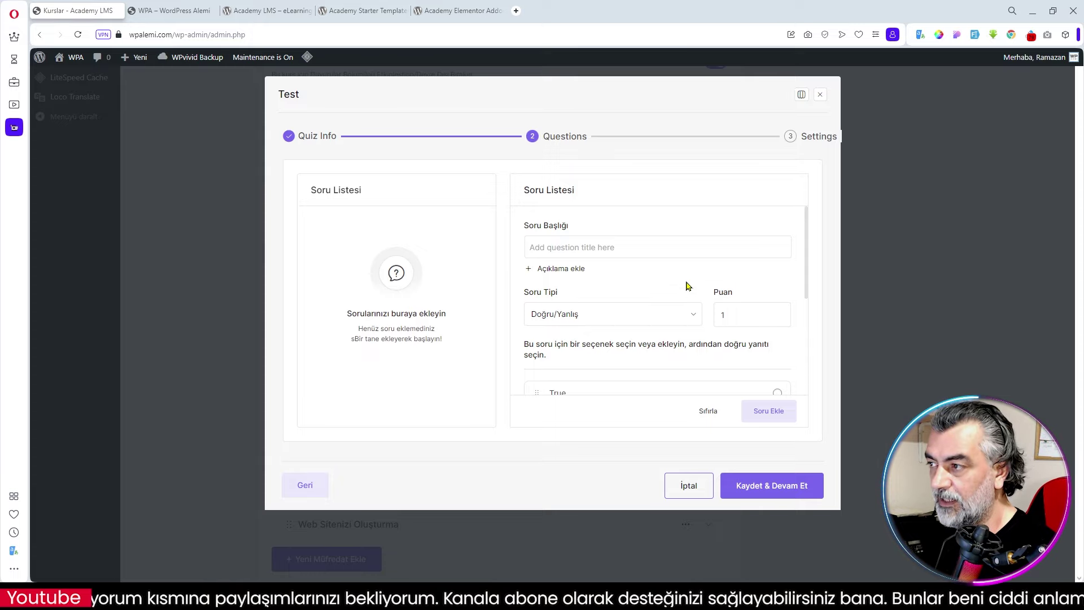
{"action": "scroll", "coordinate": [686, 285], "scroll_direction": "down", "scroll_amount": 4}
{"action": "scroll", "coordinate": [685, 283], "scroll_direction": "up", "scroll_amount": 4}
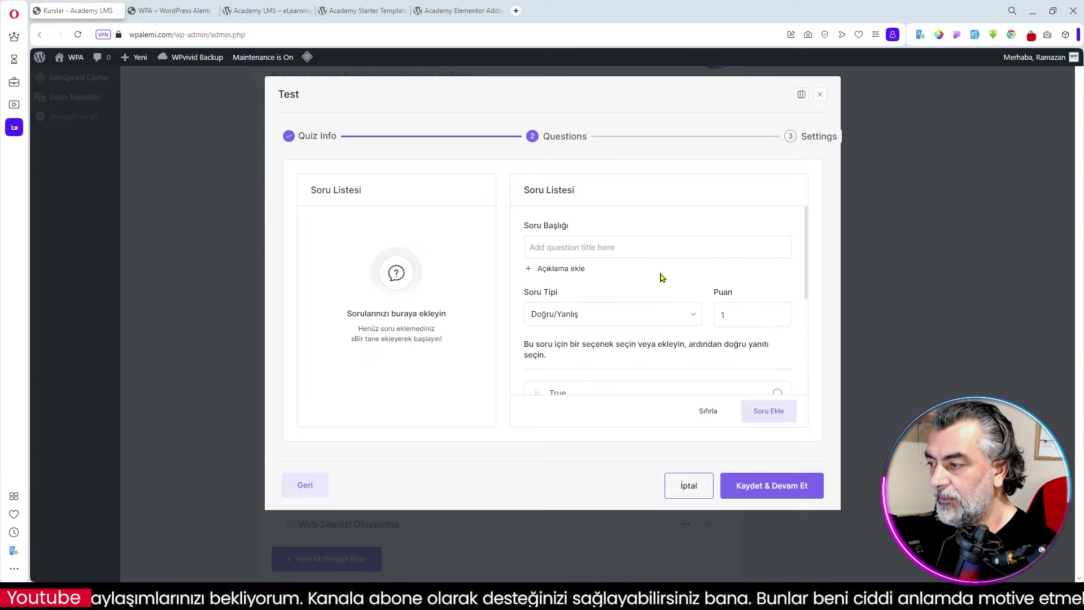
{"action": "left_click", "coordinate": [623, 247]}
{"action": "scroll", "coordinate": [649, 246], "scroll_direction": "down", "scroll_amount": 3}
{"action": "scroll", "coordinate": [653, 245], "scroll_direction": "up", "scroll_amount": 3}
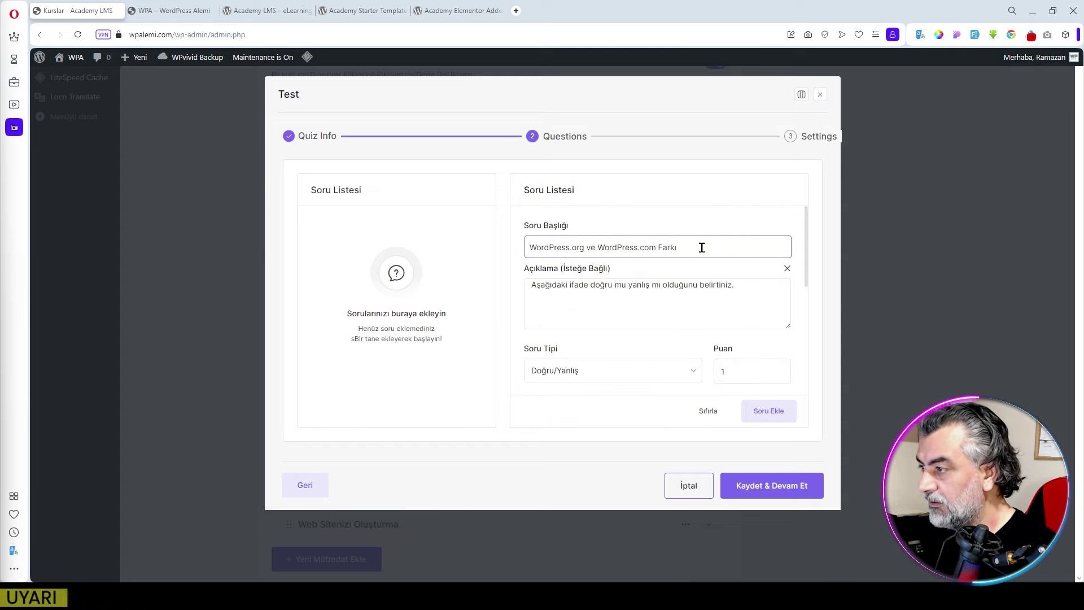
{"action": "left_click_drag", "start_coordinate": [680, 247], "coordinate": [497, 249]}
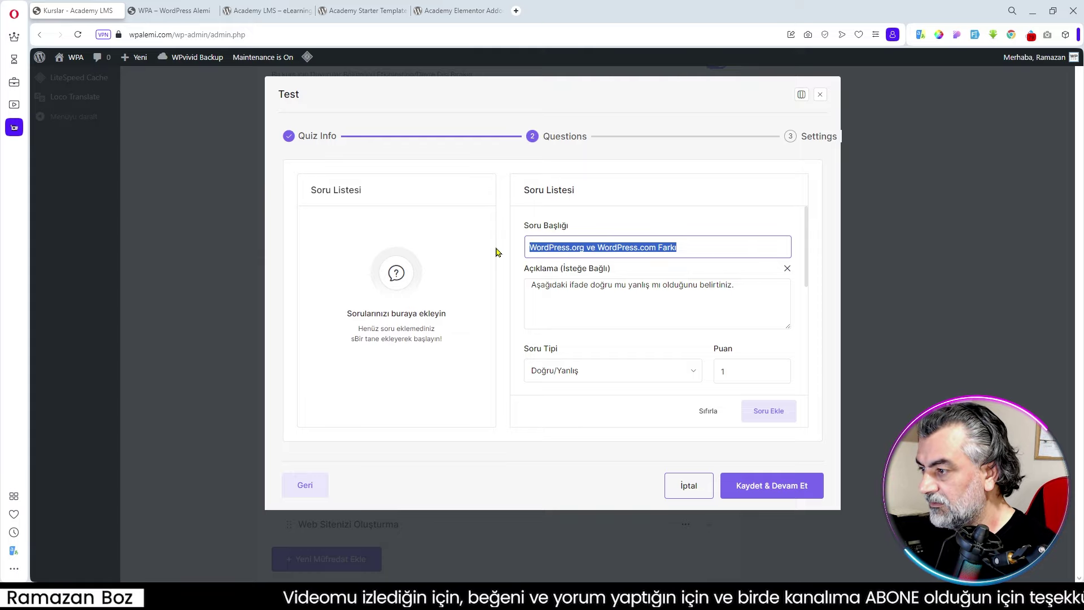
{"action": "key", "text": "ctrl+v"}
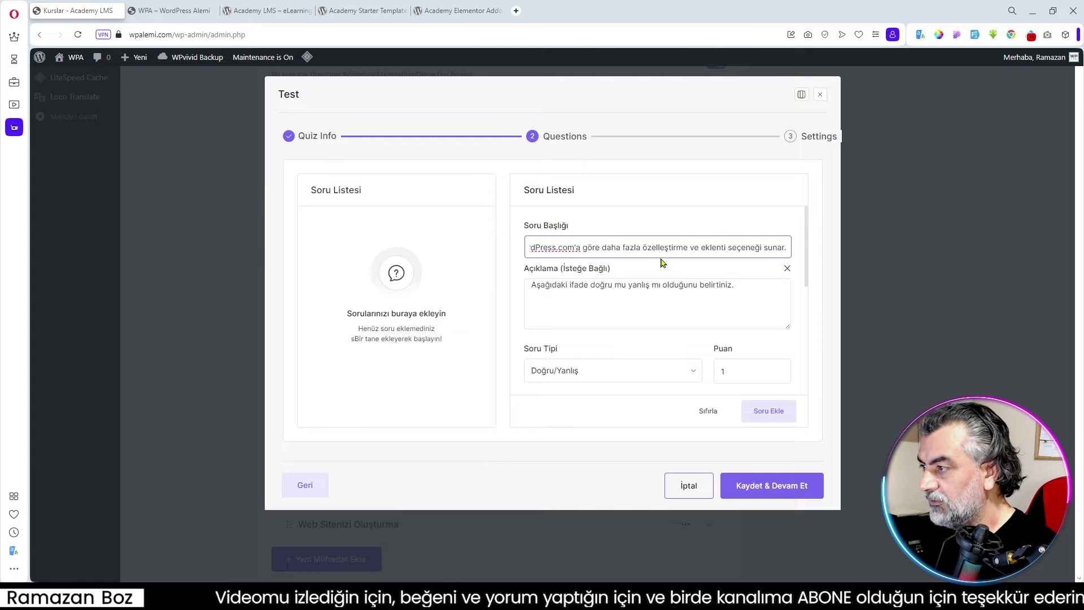
{"action": "left_click_drag", "start_coordinate": [709, 247], "coordinate": [503, 243]}
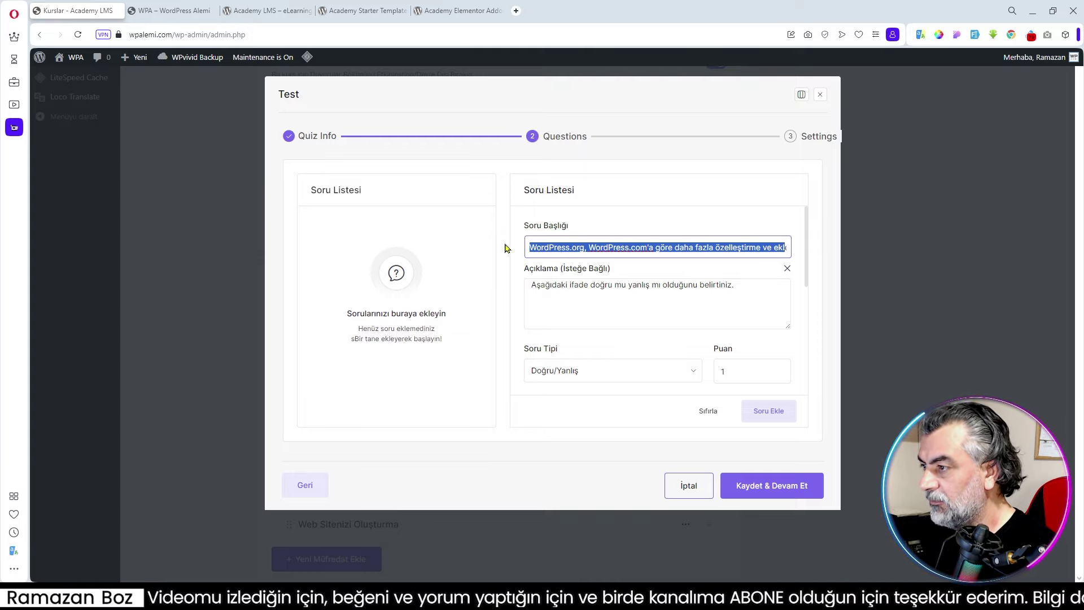
Mark True as the correct answer, make answering required (Cevap gerekli), and add the question to the quiz
{"action": "scroll", "coordinate": [649, 375], "scroll_direction": "down", "scroll_amount": 2}
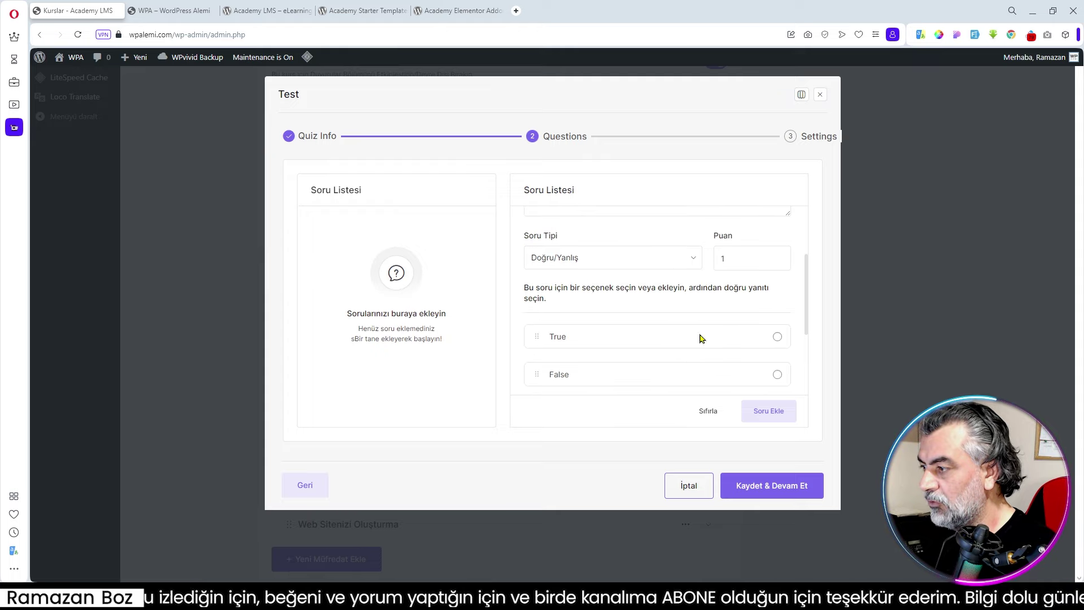
{"action": "left_click", "coordinate": [778, 337]}
{"action": "scroll", "coordinate": [685, 342], "scroll_direction": "down", "scroll_amount": 3}
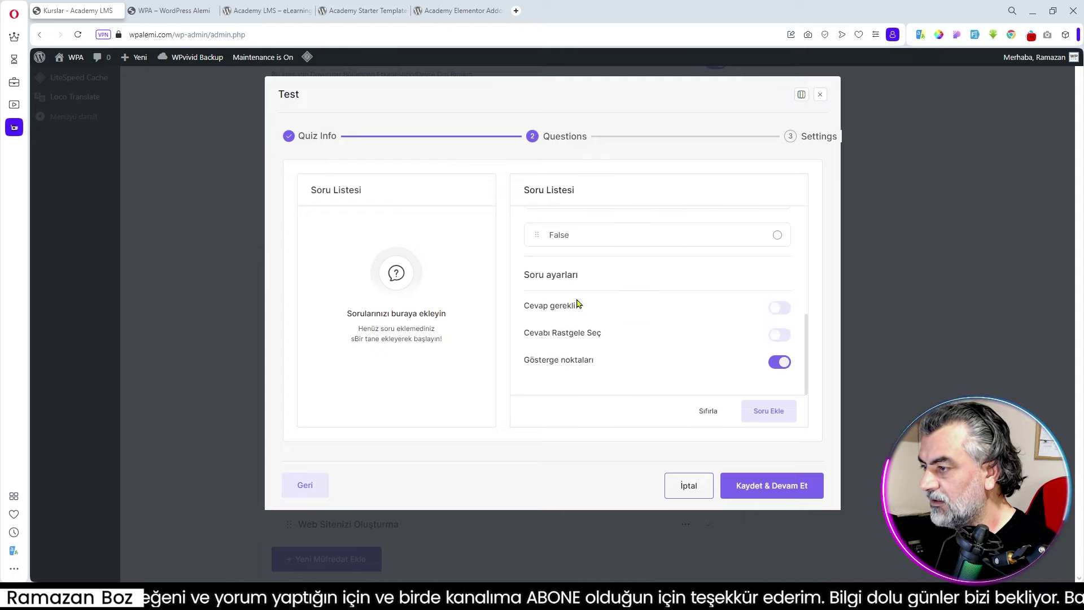
{"action": "left_click", "coordinate": [789, 309]}
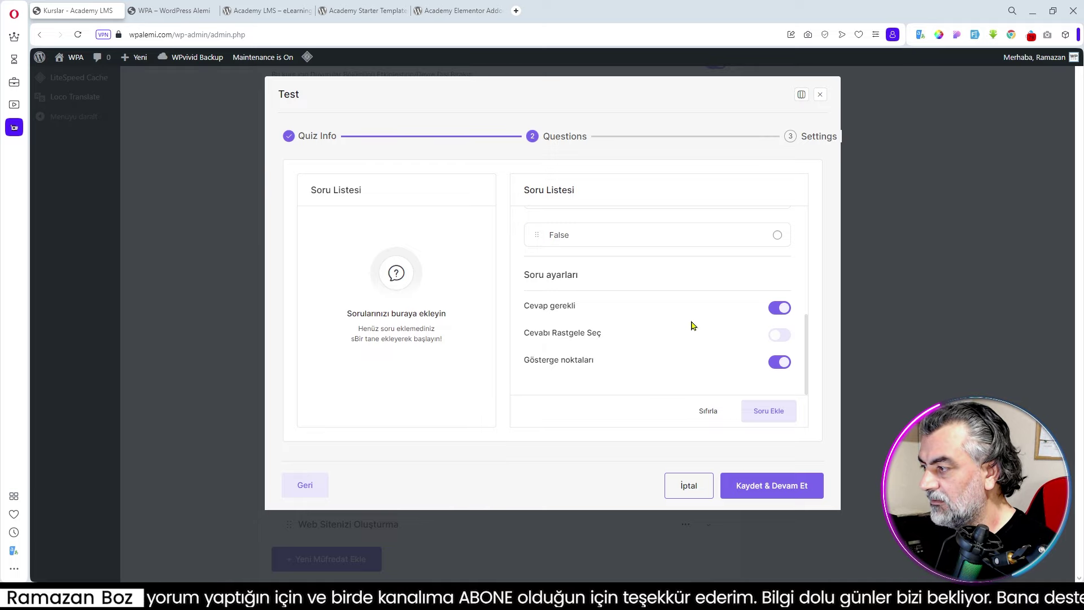
{"action": "left_click", "coordinate": [761, 419]}
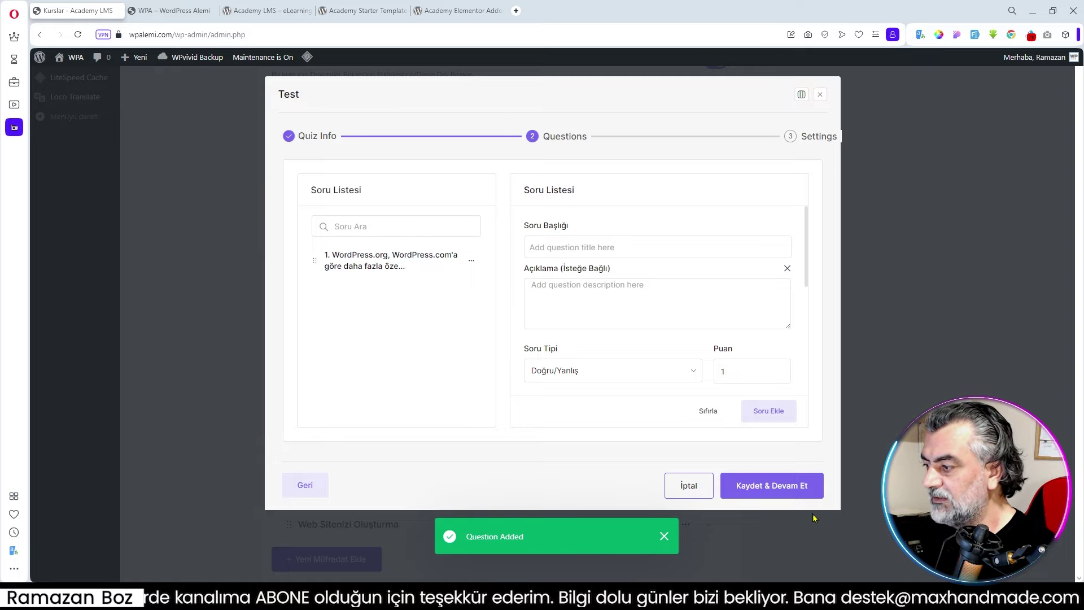
Hide the question number and quiz time, set the quiz's time limit to 1 minute, and finish the quiz
{"action": "left_click", "coordinate": [792, 491]}
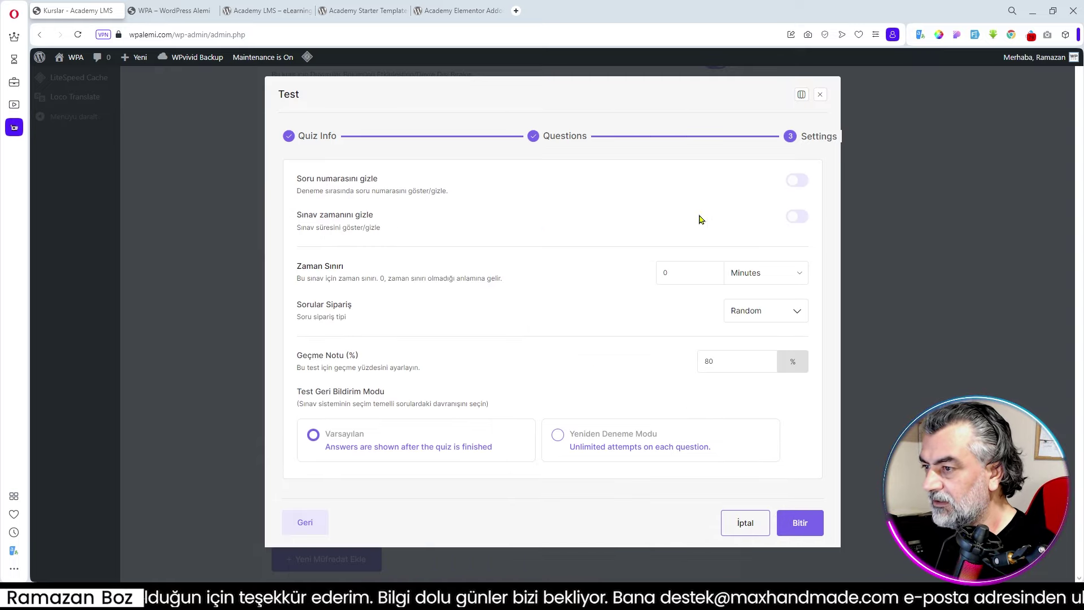
{"action": "left_click", "coordinate": [803, 218]}
{"action": "left_click", "coordinate": [802, 182]}
{"action": "double_click", "coordinate": [666, 273]}
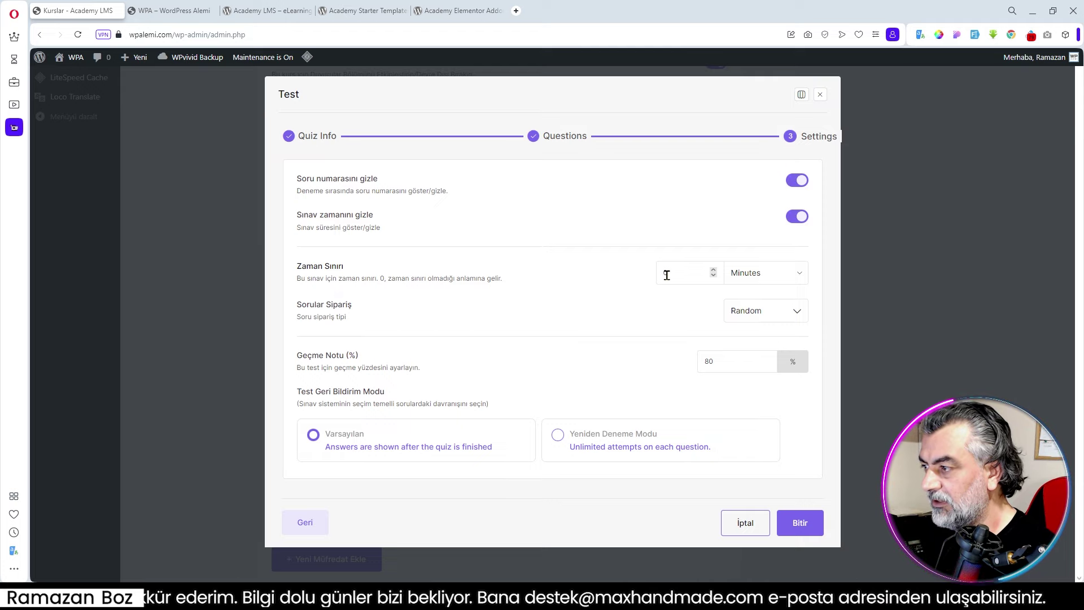
{"action": "type", "text": "1"}
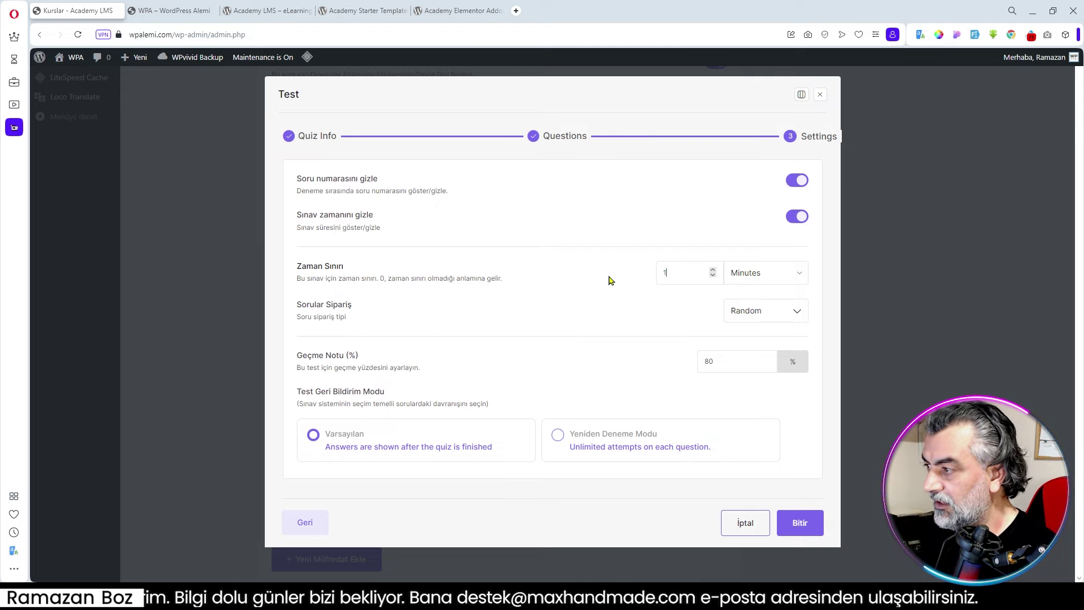
{"action": "left_click", "coordinate": [593, 313]}
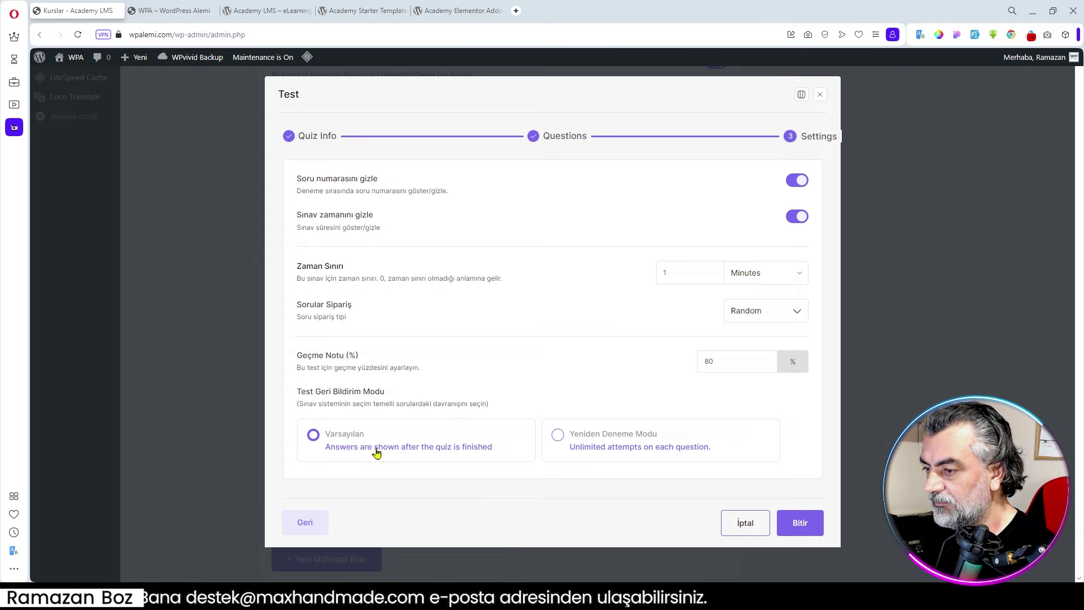
{"action": "left_click", "coordinate": [801, 525]}
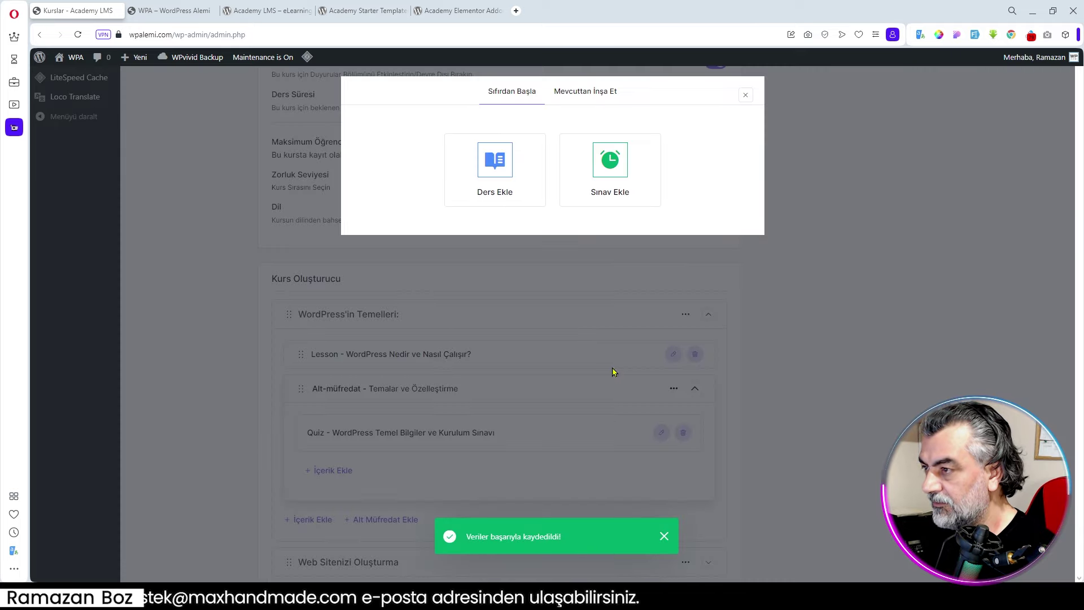
{"action": "left_click", "coordinate": [746, 95]}
Collapse the "Temalar ve Özelleştirme" sub-curriculum and review the course form's instructor, description, media and course type sections
{"action": "scroll", "coordinate": [503, 418], "scroll_direction": "down", "scroll_amount": 2}
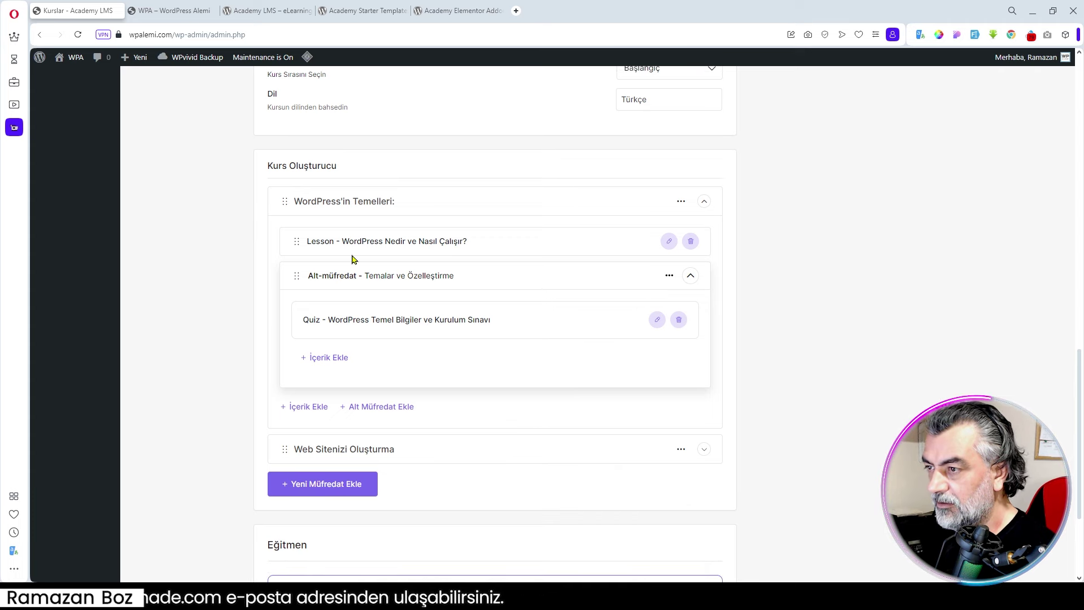
{"action": "left_click", "coordinate": [690, 276]}
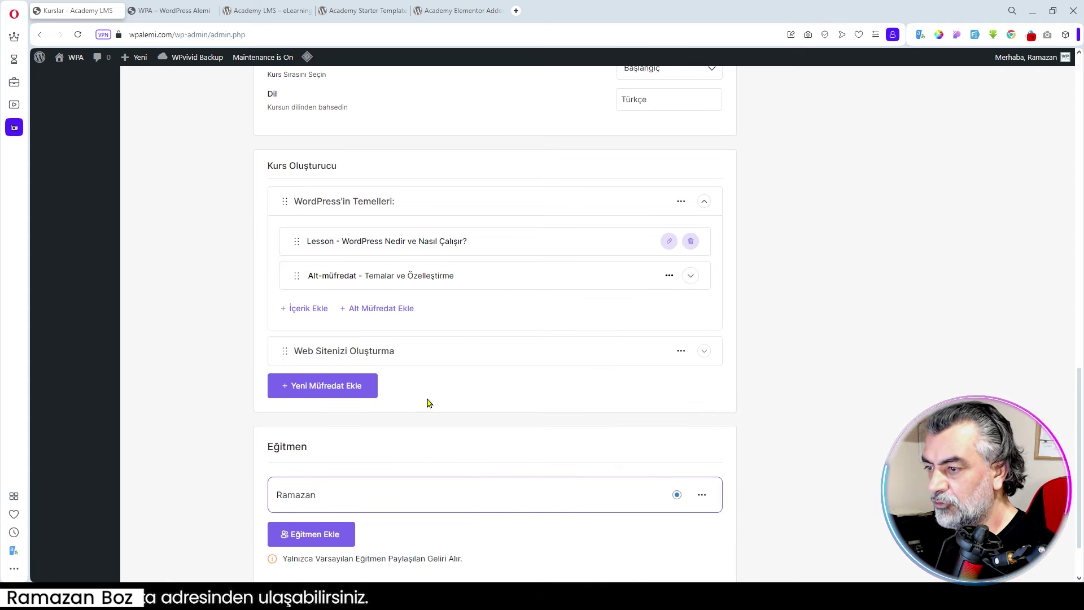
{"action": "scroll", "coordinate": [431, 406], "scroll_direction": "down", "scroll_amount": 2}
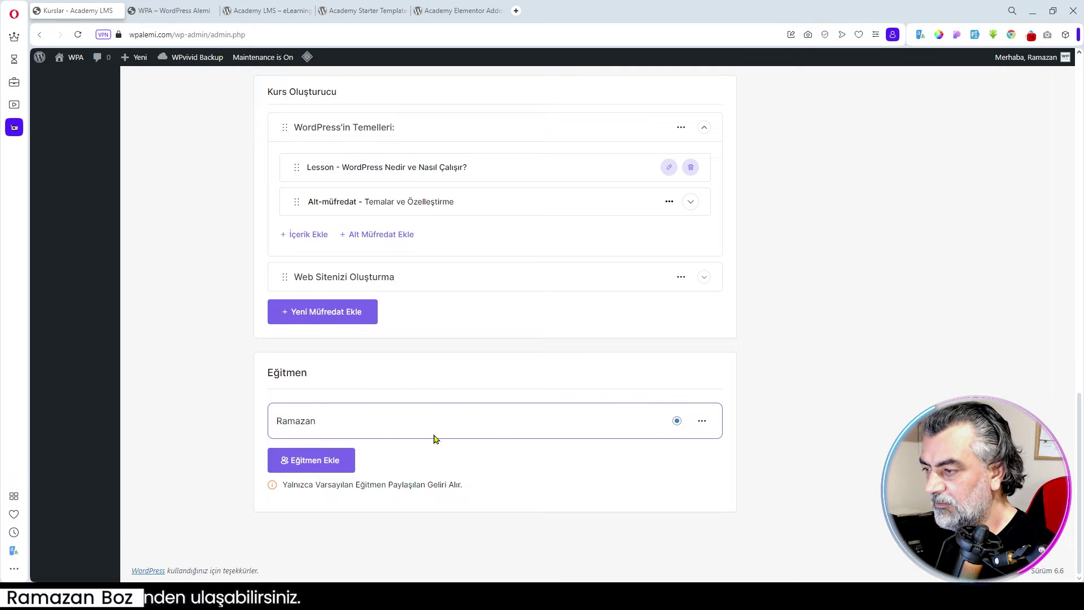
{"action": "scroll", "coordinate": [445, 463], "scroll_direction": "up", "scroll_amount": 15}
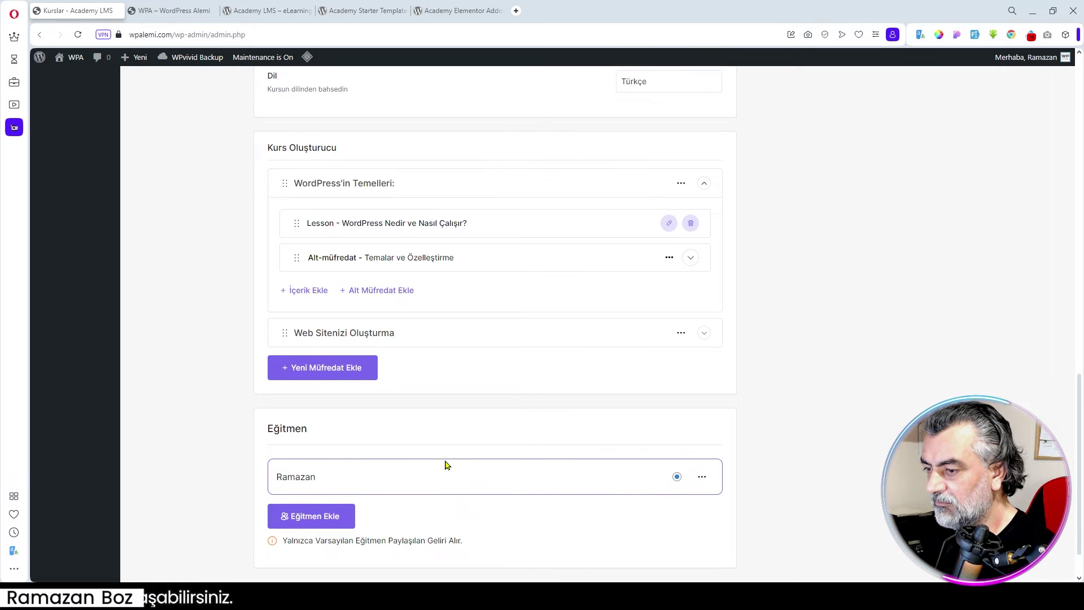
{"action": "scroll", "coordinate": [483, 456], "scroll_direction": "up", "scroll_amount": 1}
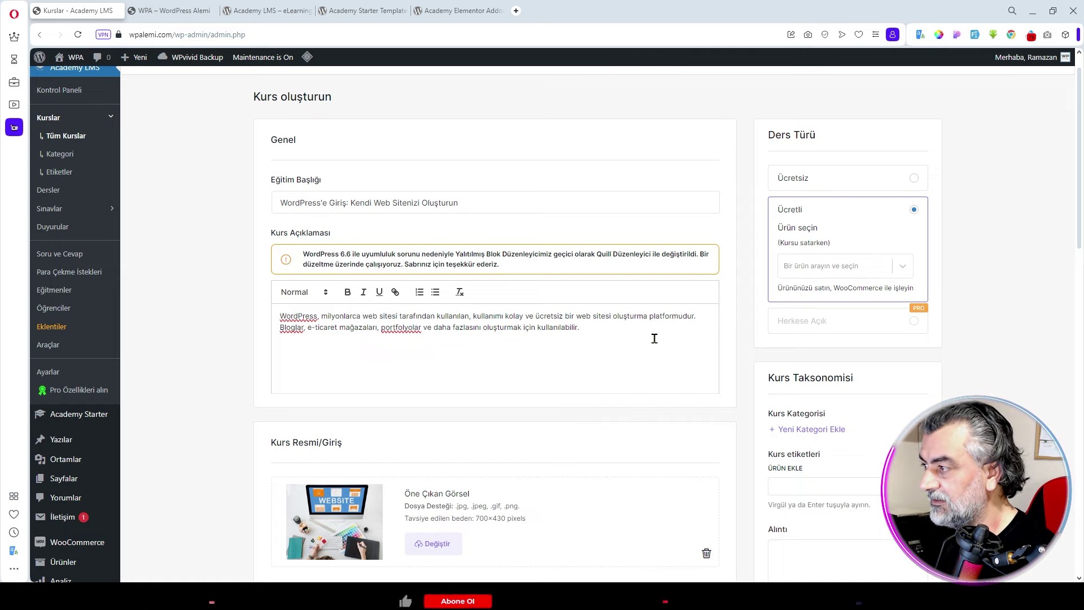
{"action": "scroll", "coordinate": [472, 323], "scroll_direction": "up", "scroll_amount": 1}
{"action": "scroll", "coordinate": [492, 322], "scroll_direction": "down", "scroll_amount": 5}
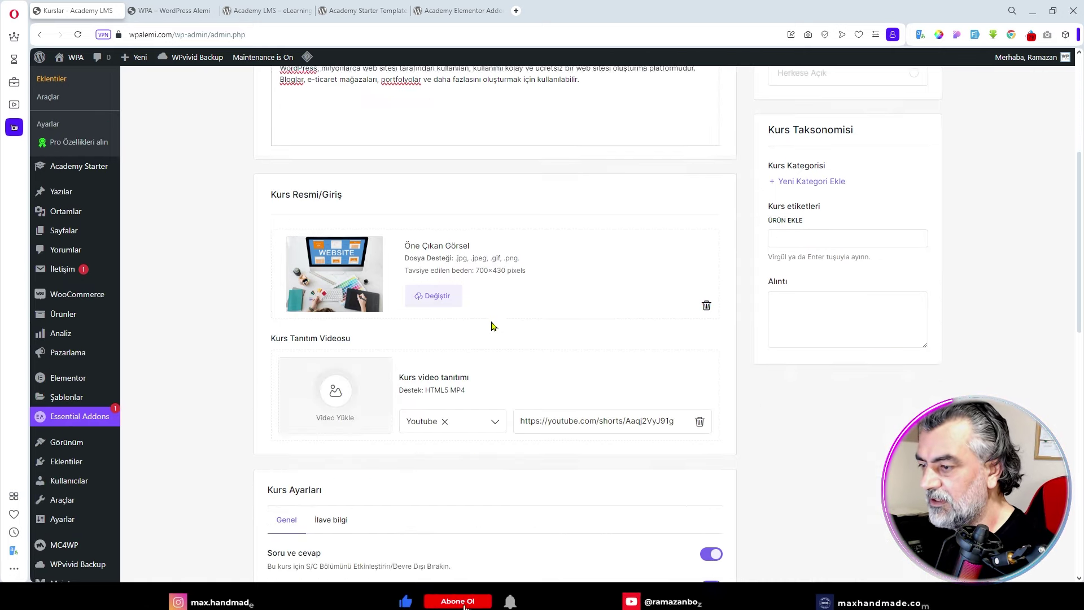
{"action": "scroll", "coordinate": [799, 184], "scroll_direction": "up", "scroll_amount": 6}
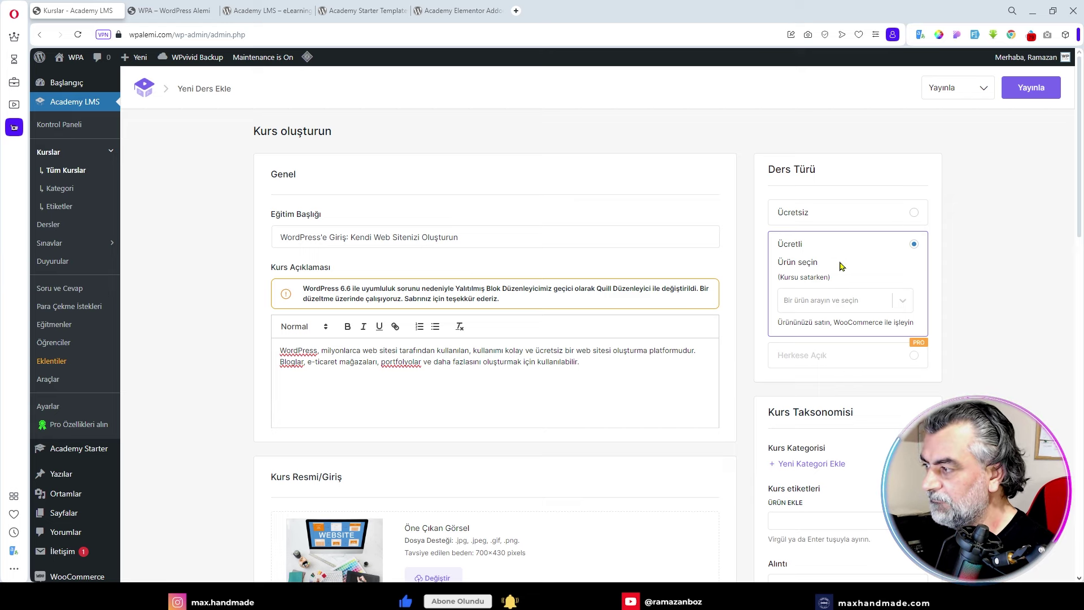
Check which WooCommerce products can be linked to the paid course type
{"action": "left_click", "coordinate": [868, 307]}
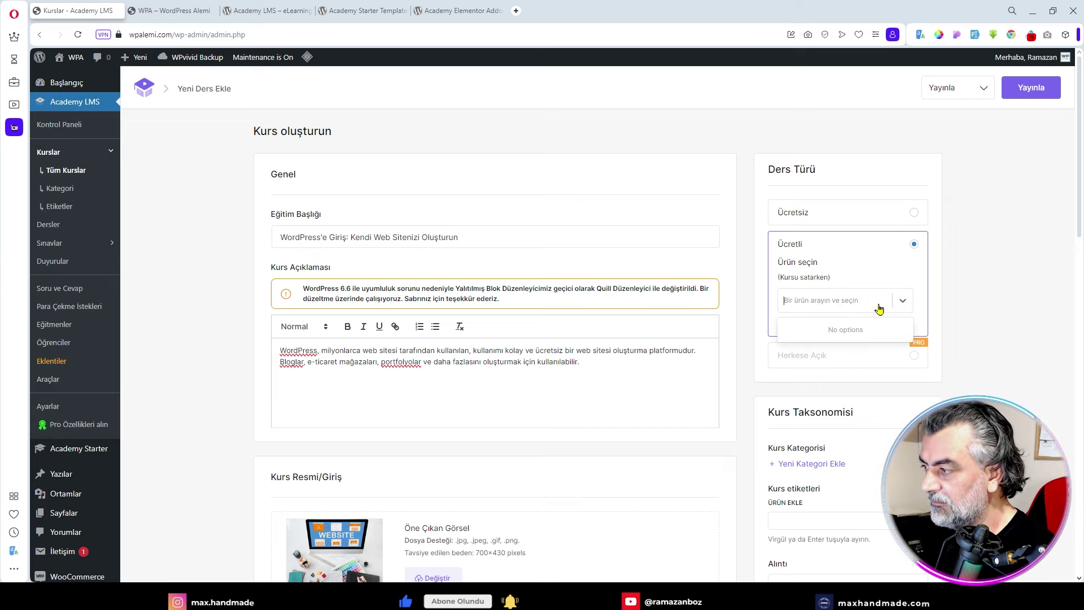
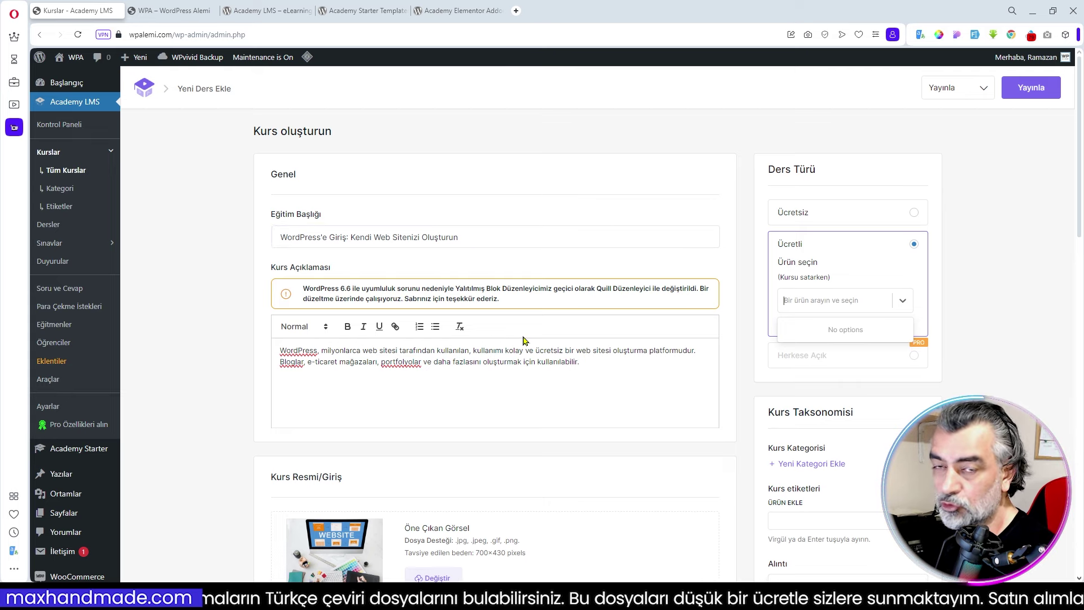
{"action": "left_click", "coordinate": [788, 410]}
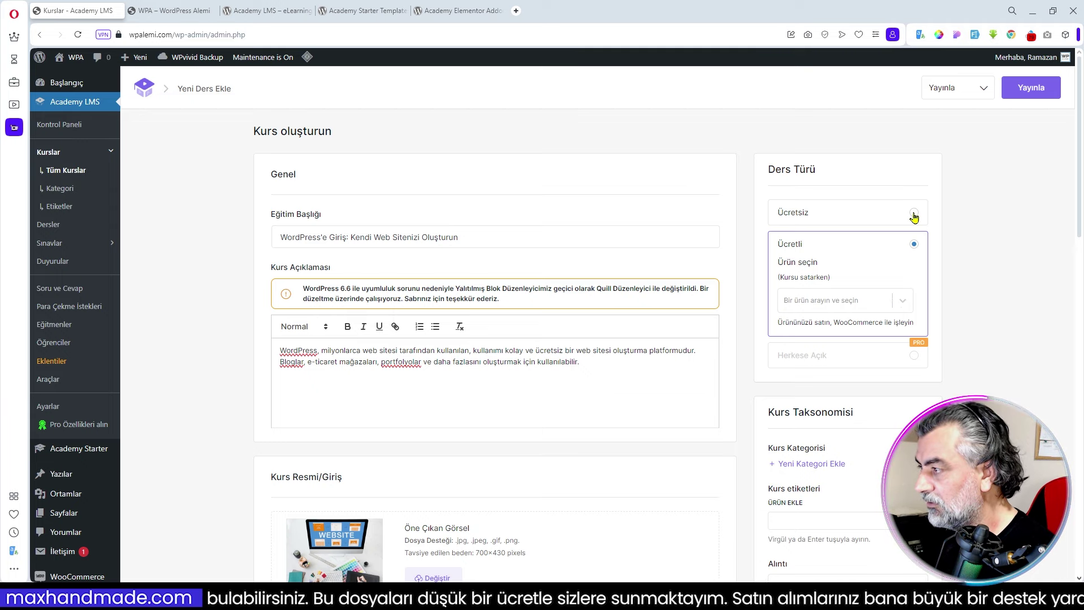
{"action": "scroll", "coordinate": [922, 327], "scroll_direction": "down", "scroll_amount": 1}
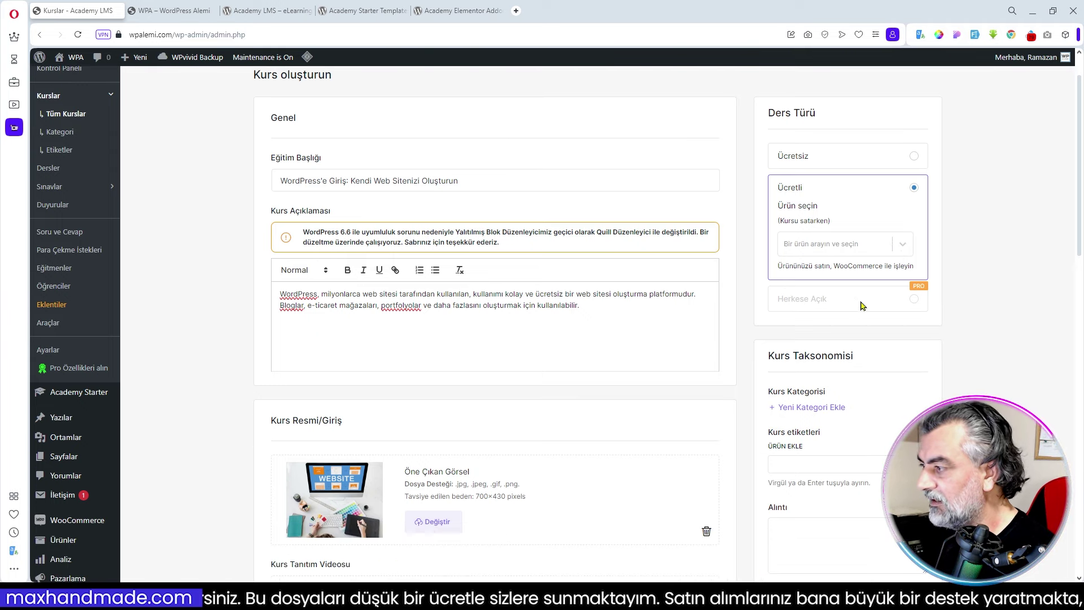
Create a course category named Wordpress and assign it to the course
{"action": "scroll", "coordinate": [878, 328], "scroll_direction": "down", "scroll_amount": 2}
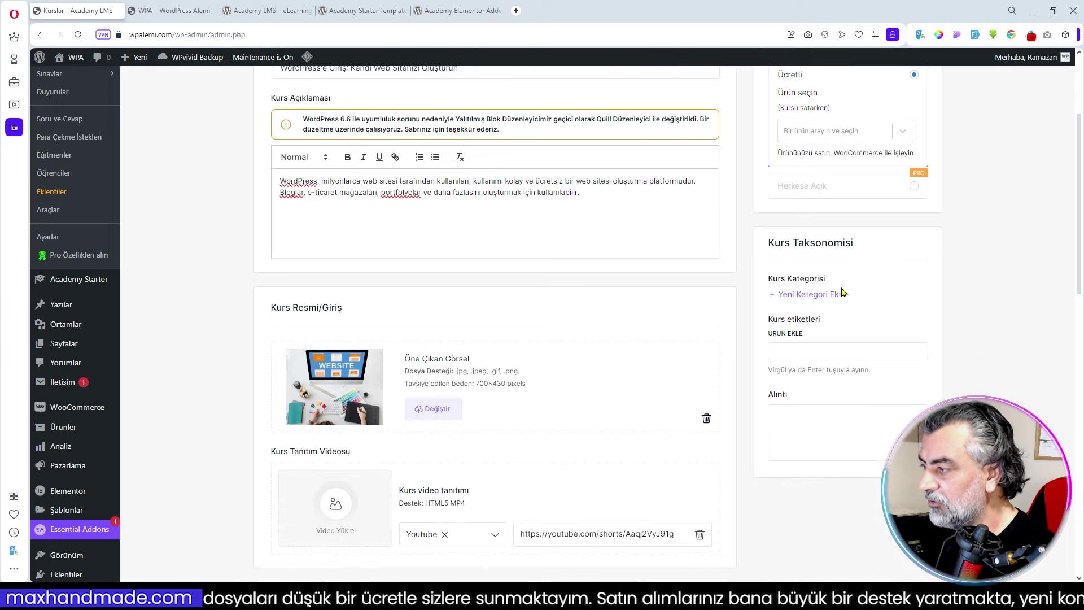
{"action": "left_click", "coordinate": [820, 295]}
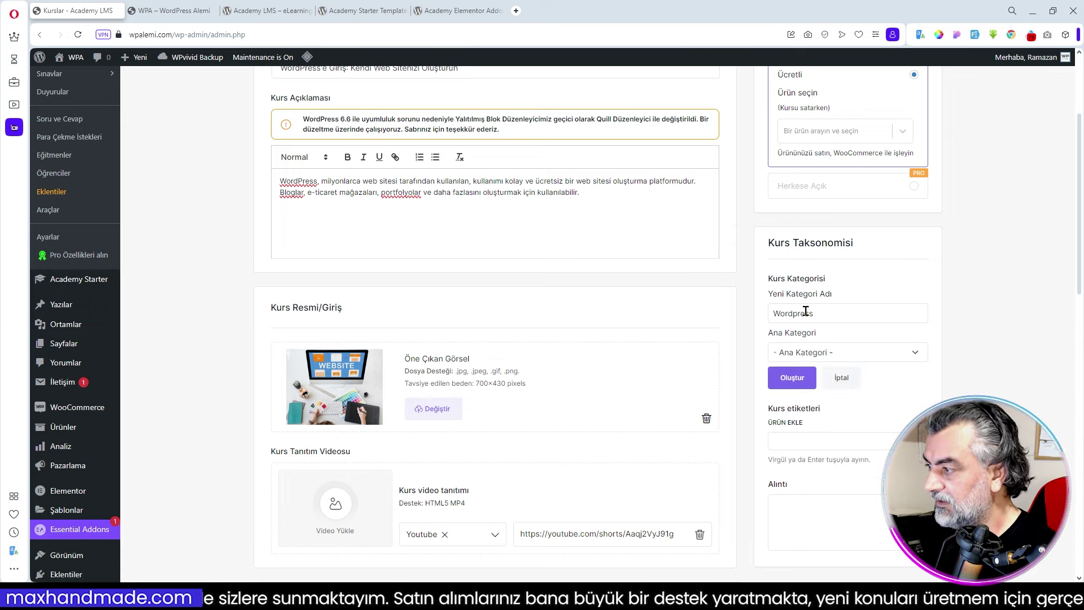
{"action": "left_click", "coordinate": [794, 379]}
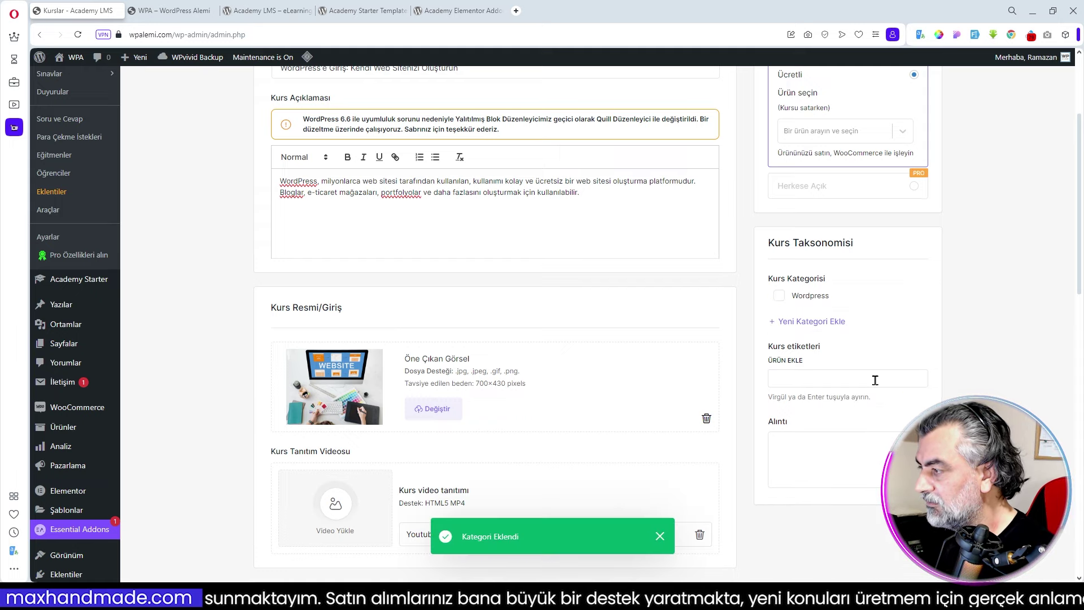
{"action": "scroll", "coordinate": [865, 319], "scroll_direction": "down", "scroll_amount": 2}
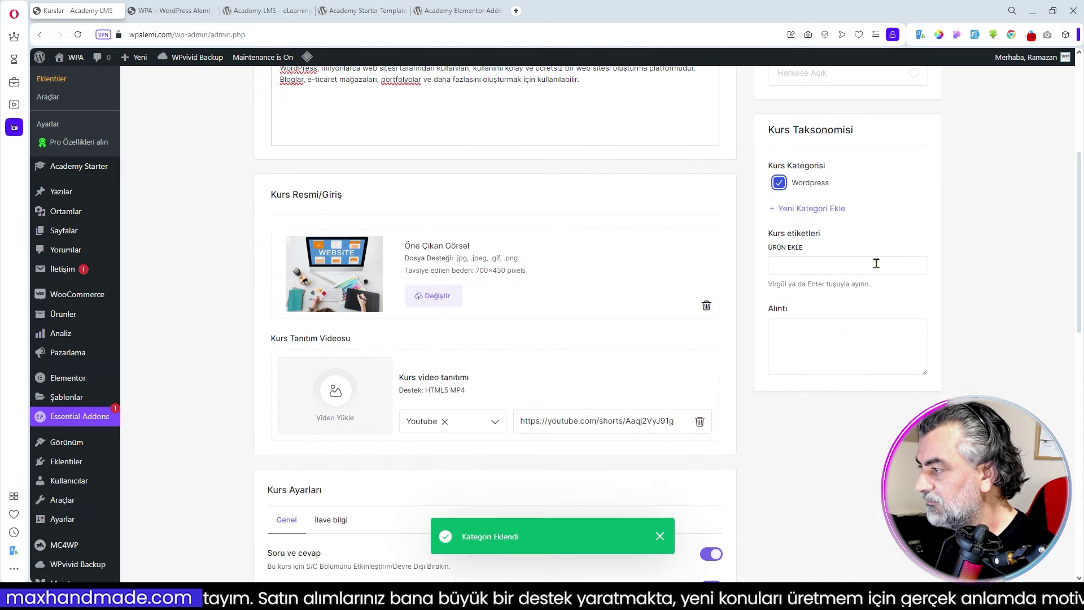
Check the remaining course settings and publish the course
{"action": "scroll", "coordinate": [876, 263], "scroll_direction": "down", "scroll_amount": 4}
{"action": "scroll", "coordinate": [777, 413], "scroll_direction": "up", "scroll_amount": 3}
{"action": "scroll", "coordinate": [829, 412], "scroll_direction": "down", "scroll_amount": 3}
{"action": "scroll", "coordinate": [828, 412], "scroll_direction": "up", "scroll_amount": 10}
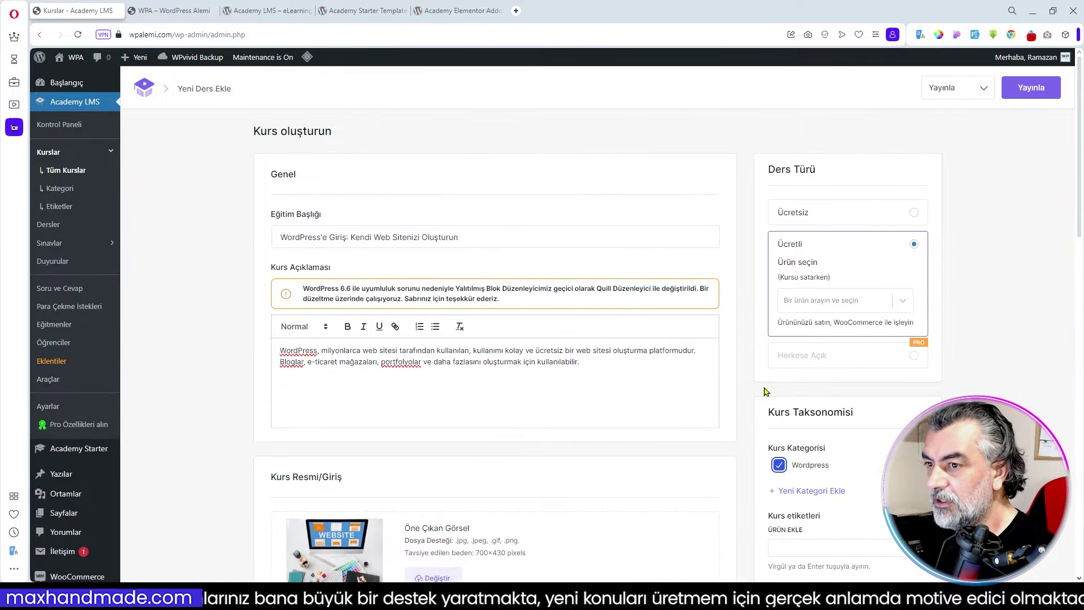
{"action": "left_click", "coordinate": [1029, 92]}
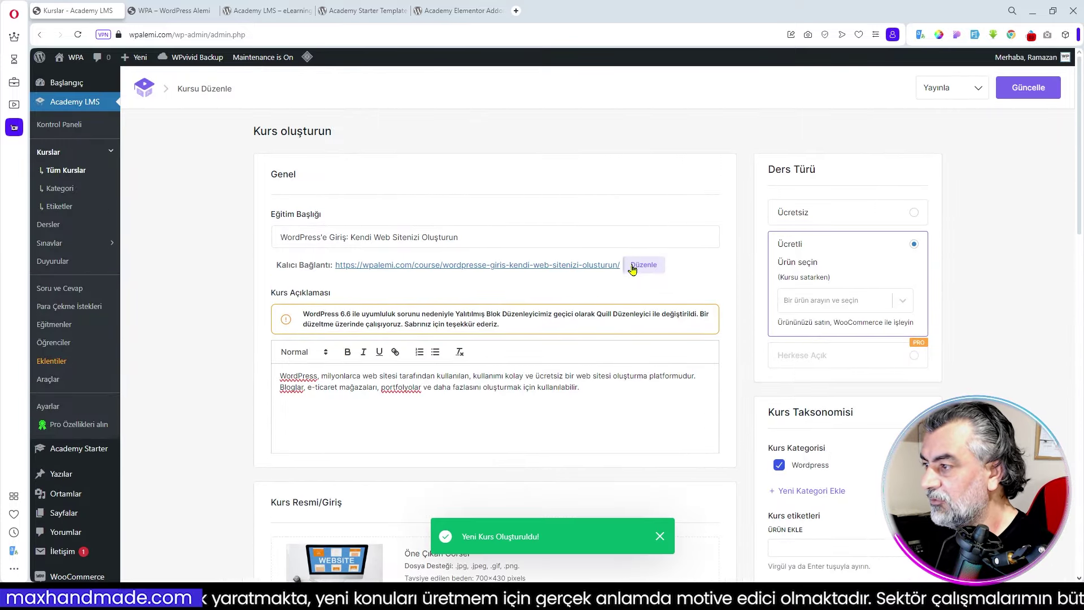
Open the published course's permalink in a new tab and switch to it
{"action": "right_click", "coordinate": [484, 270]}
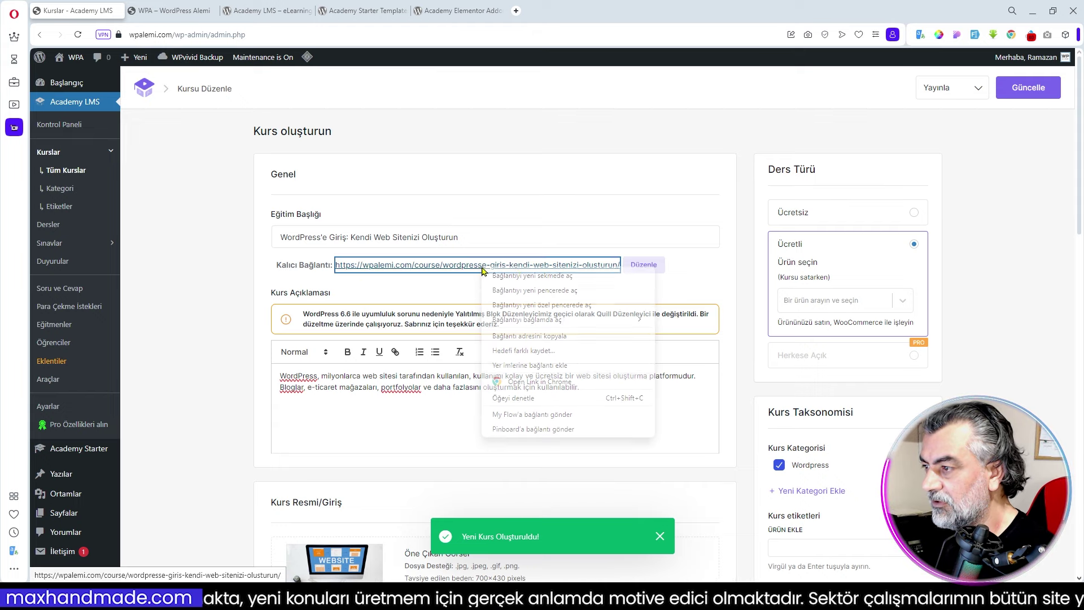
{"action": "left_click", "coordinate": [511, 276]}
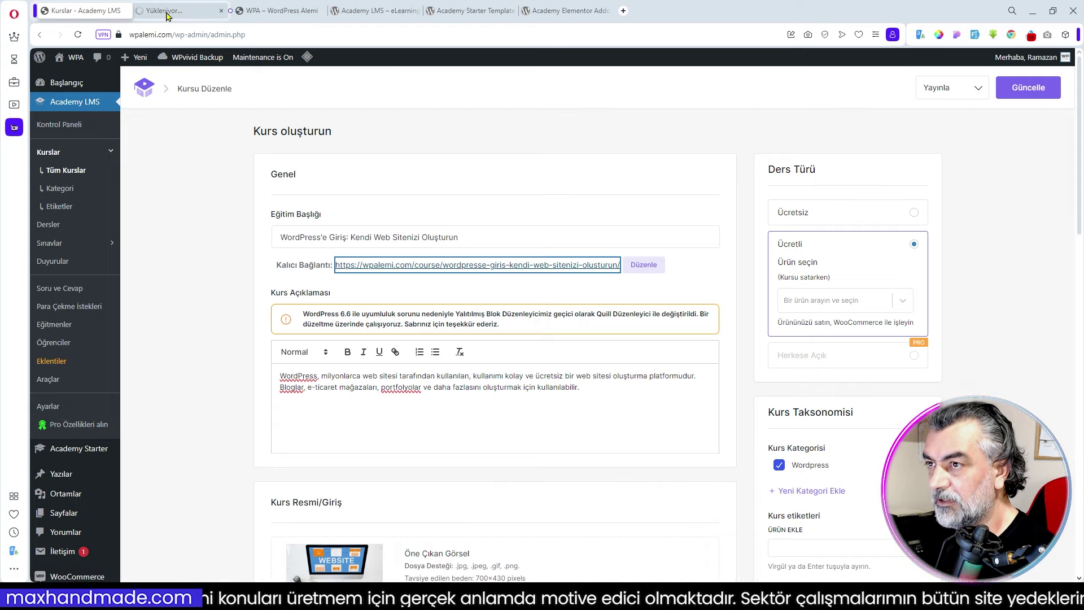
{"action": "left_click", "coordinate": [168, 12]}
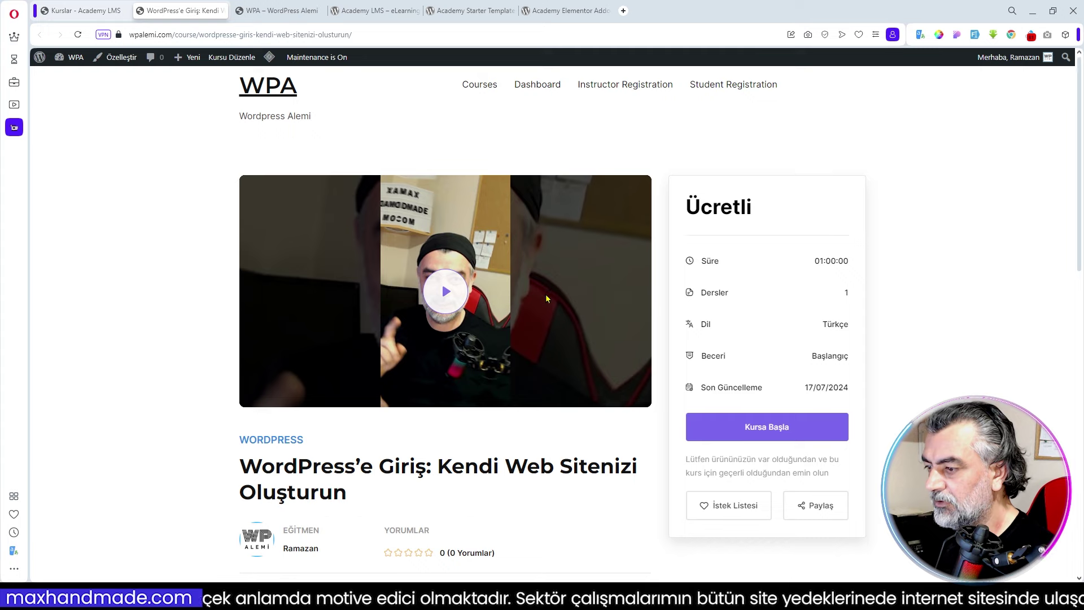
Review the course page's overview, expandable curriculum sections, student feedback and course details
{"action": "scroll", "coordinate": [335, 416], "scroll_direction": "down", "scroll_amount": 1}
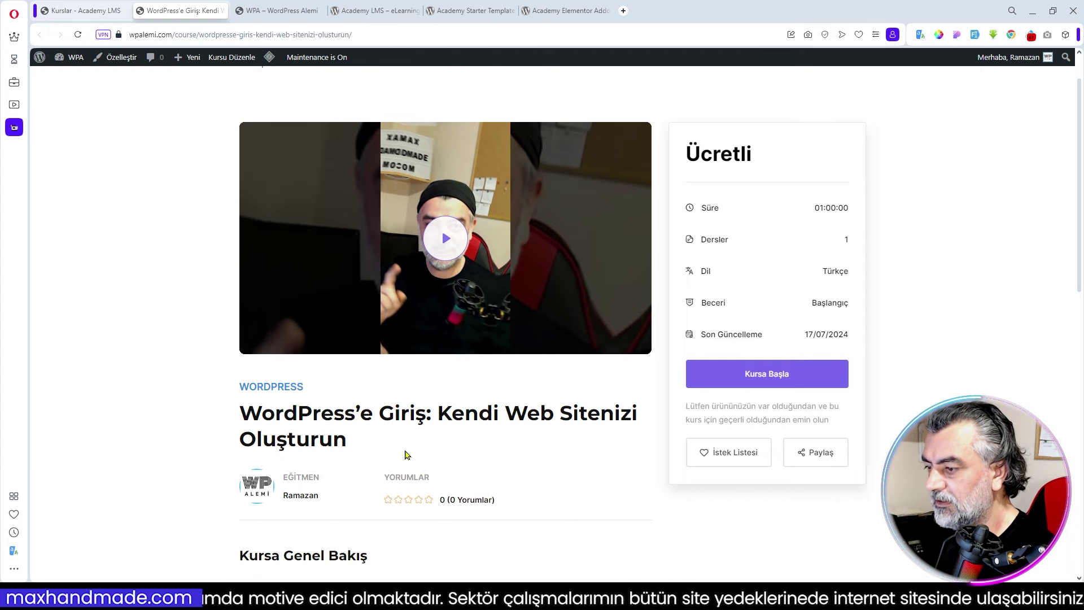
{"action": "scroll", "coordinate": [405, 454], "scroll_direction": "down", "scroll_amount": 3}
{"action": "scroll", "coordinate": [356, 412], "scroll_direction": "down", "scroll_amount": 3}
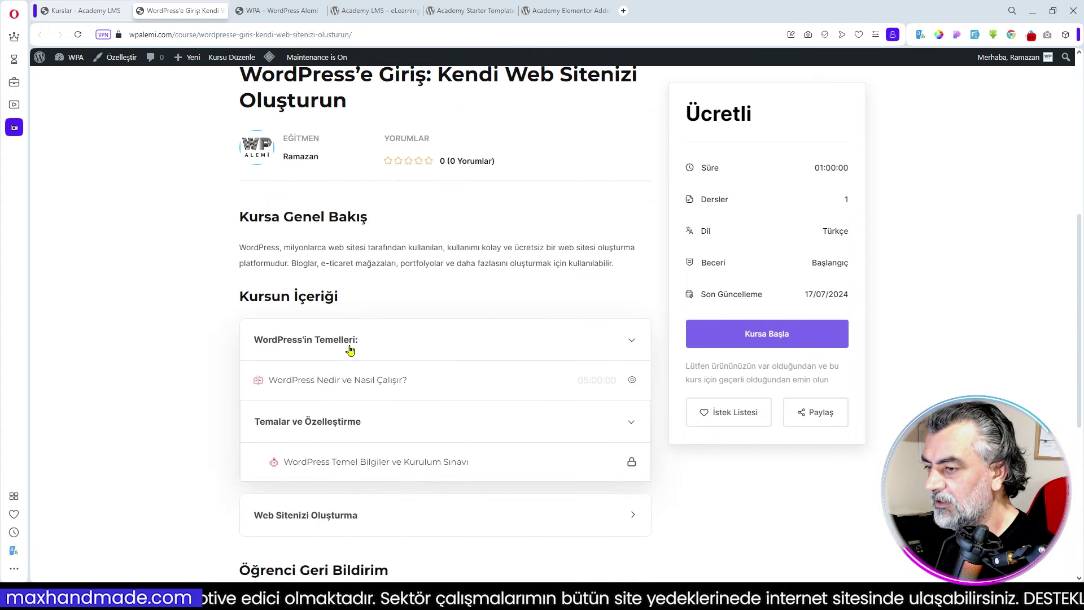
{"action": "scroll", "coordinate": [439, 344], "scroll_direction": "down", "scroll_amount": 3}
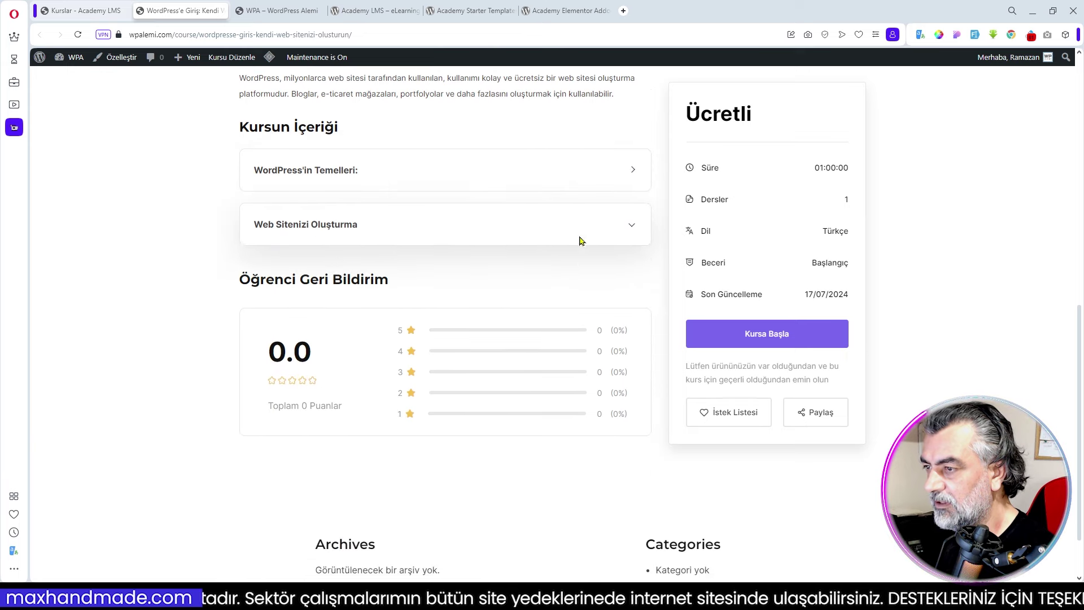
{"action": "left_click", "coordinate": [634, 173]}
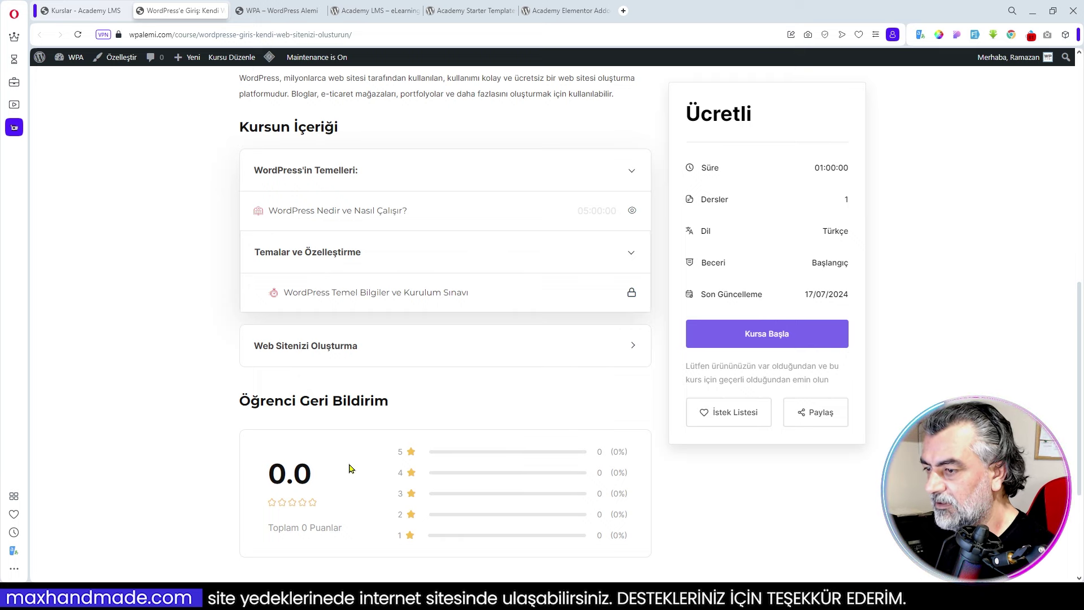
{"action": "scroll", "coordinate": [499, 453], "scroll_direction": "down", "scroll_amount": 3}
{"action": "scroll", "coordinate": [715, 438], "scroll_direction": "up", "scroll_amount": 5}
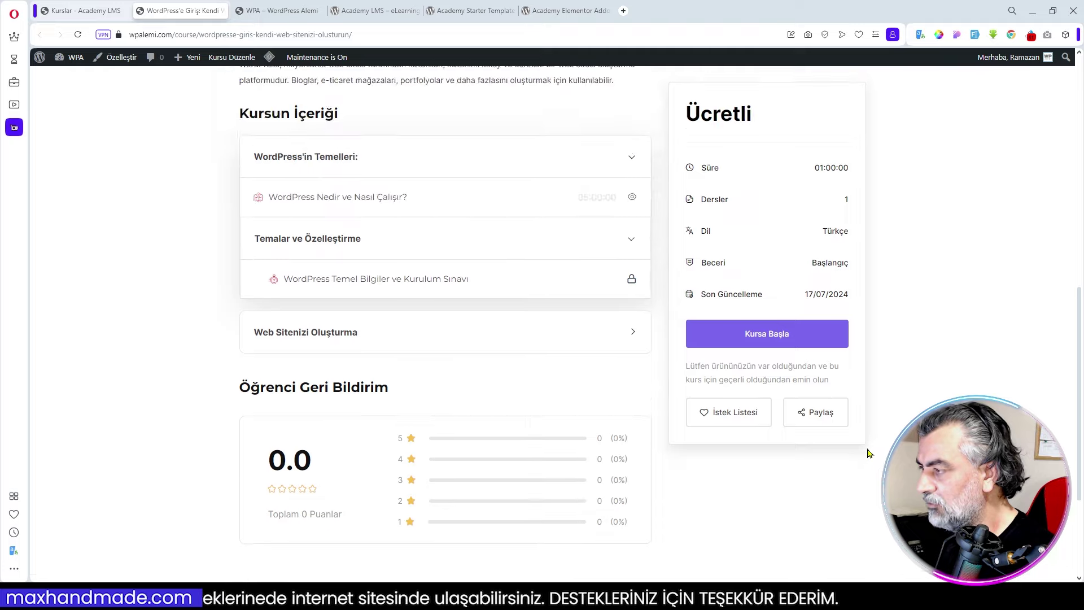
{"action": "scroll", "coordinate": [731, 173], "scroll_direction": "up", "scroll_amount": 2}
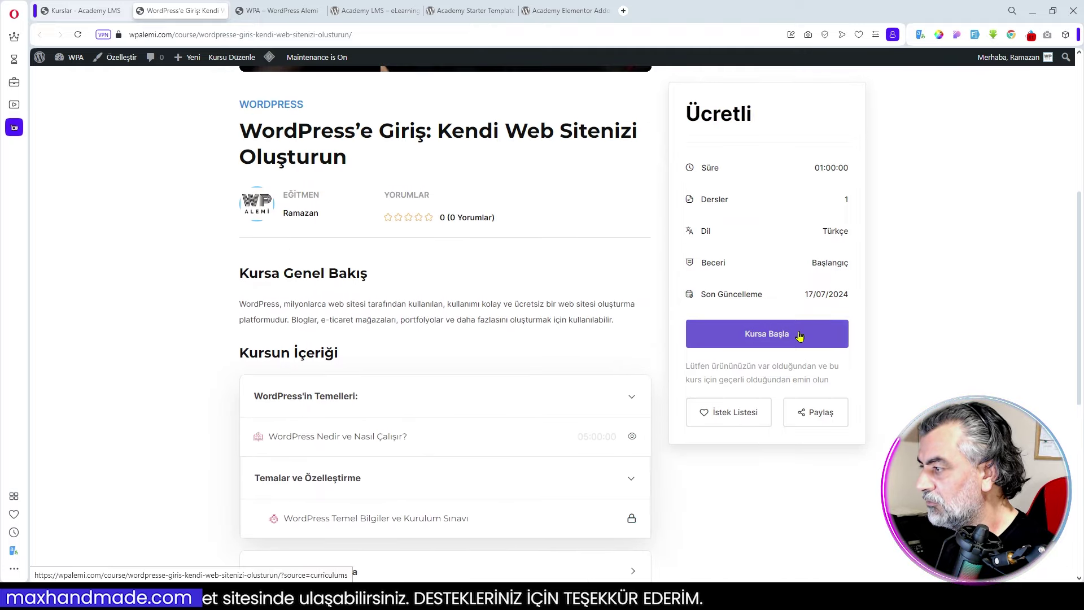
{"action": "scroll", "coordinate": [881, 372], "scroll_direction": "up", "scroll_amount": 1}
{"action": "scroll", "coordinate": [881, 372], "scroll_direction": "up", "scroll_amount": 6}
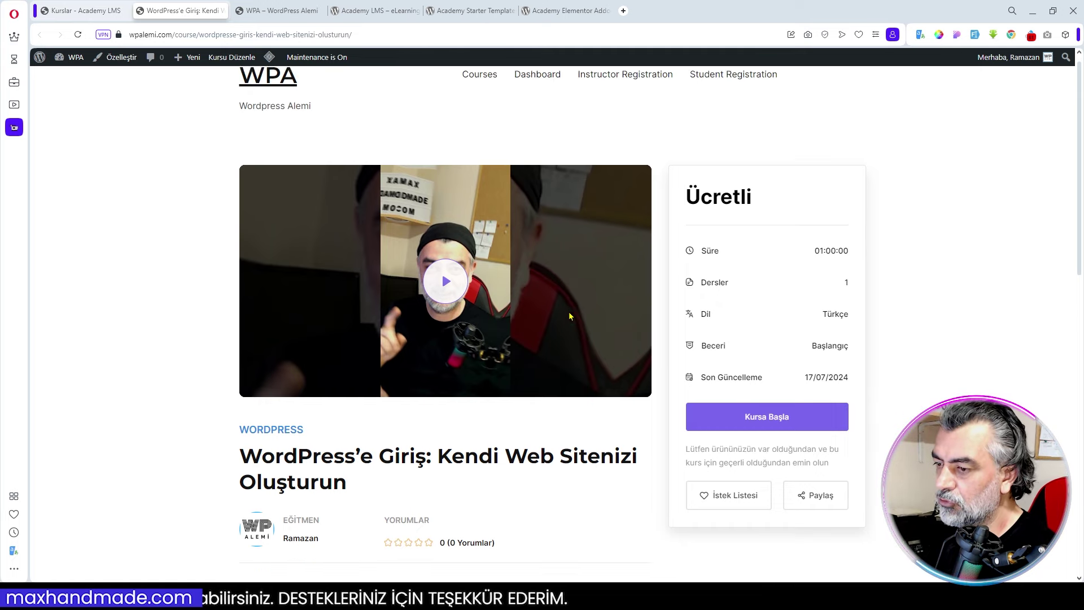
Play the course's introduction video briefly, pause it, and glance over the course overview
{"action": "left_click", "coordinate": [445, 294]}
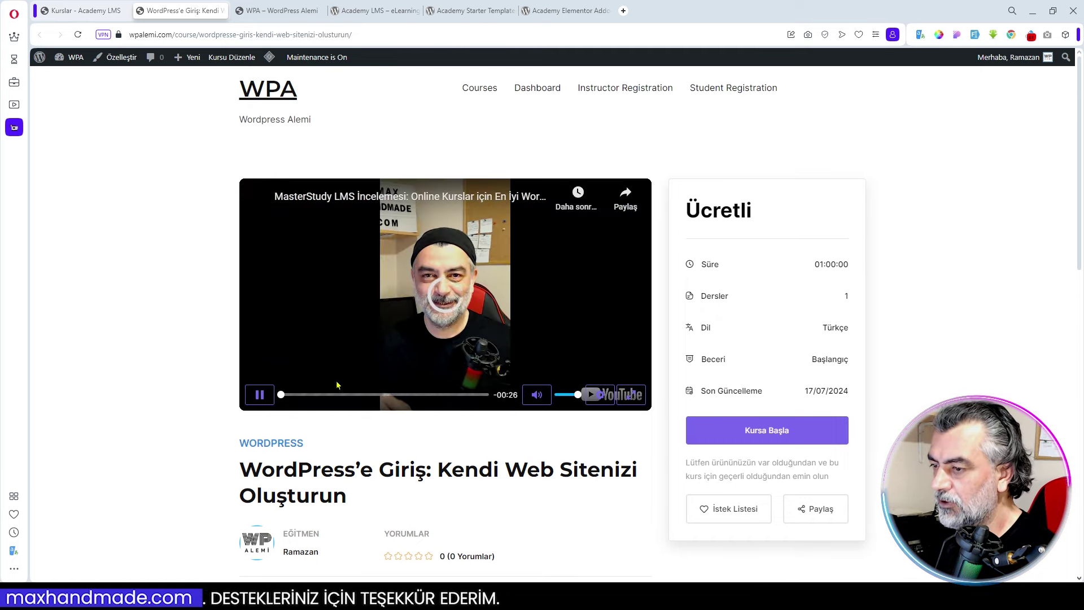
{"action": "left_click", "coordinate": [261, 398]}
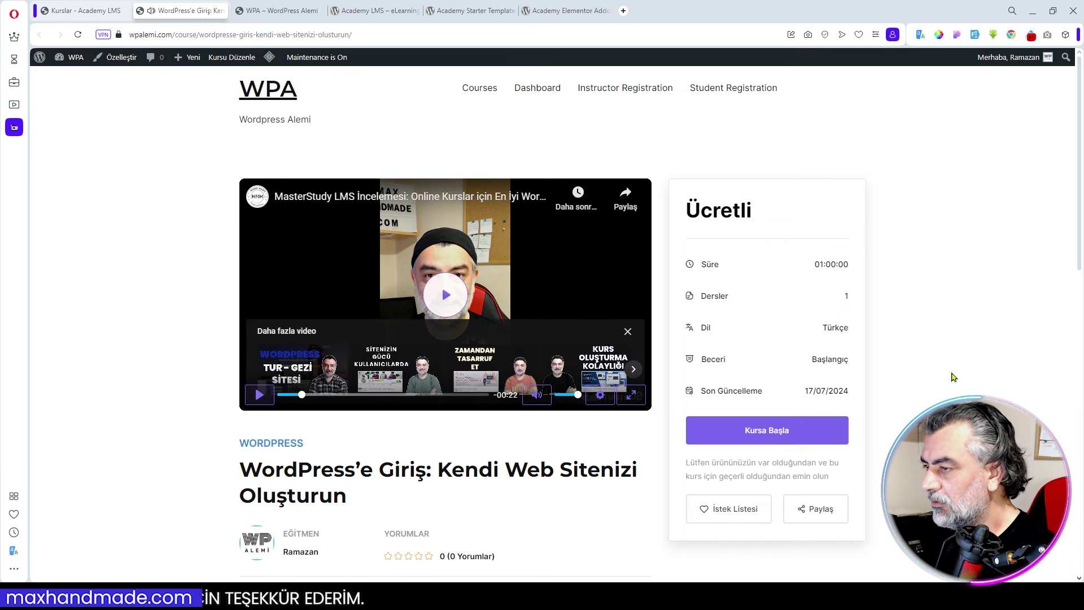
{"action": "scroll", "coordinate": [734, 356], "scroll_direction": "down", "scroll_amount": 4}
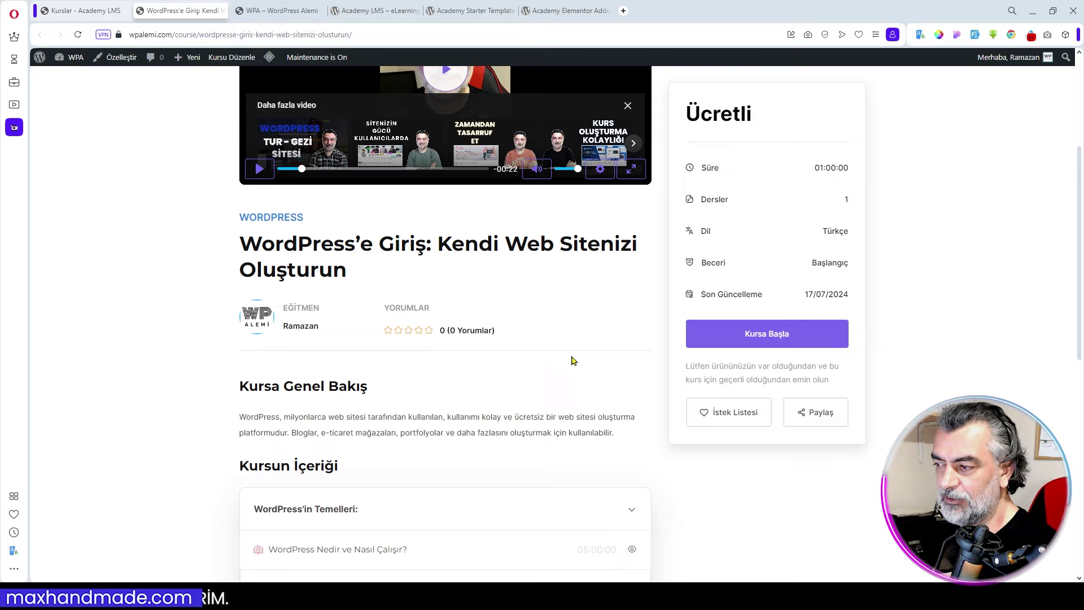
{"action": "scroll", "coordinate": [559, 363], "scroll_direction": "up", "scroll_amount": 4}
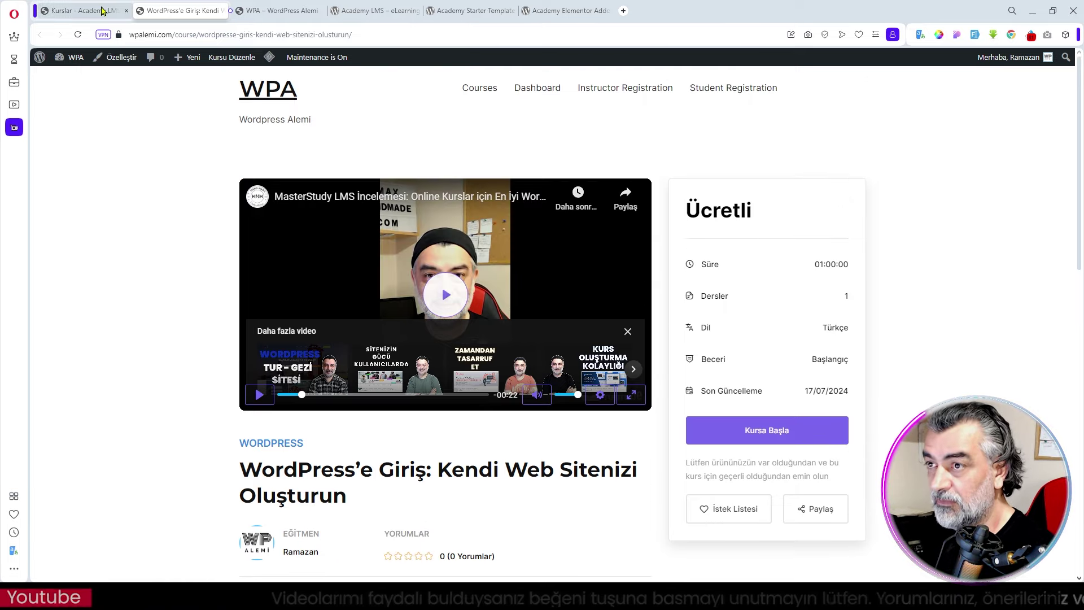
Return to the WordPress admin and start creating a new WooCommerce product
{"action": "left_click", "coordinate": [102, 10]}
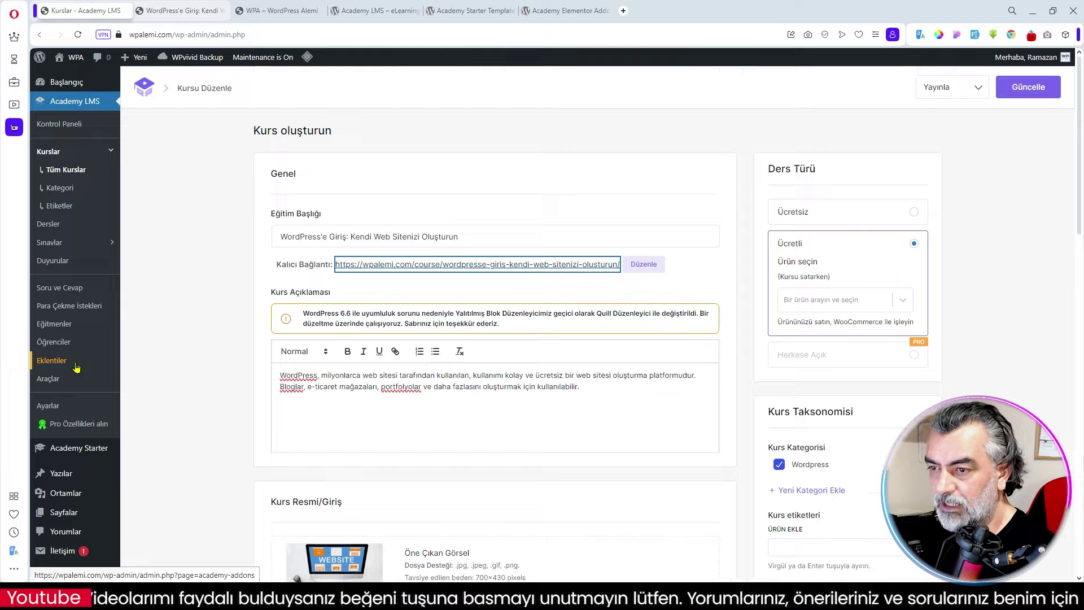
{"action": "scroll", "coordinate": [76, 367], "scroll_direction": "down", "scroll_amount": 3}
{"action": "left_click", "coordinate": [62, 430]}
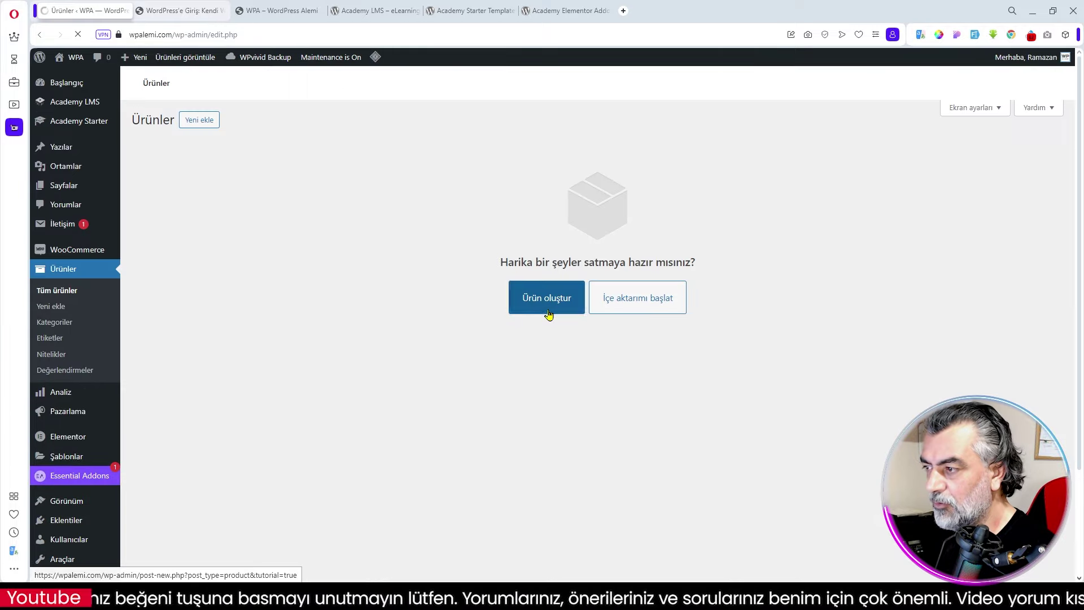
{"action": "left_click", "coordinate": [546, 305]}
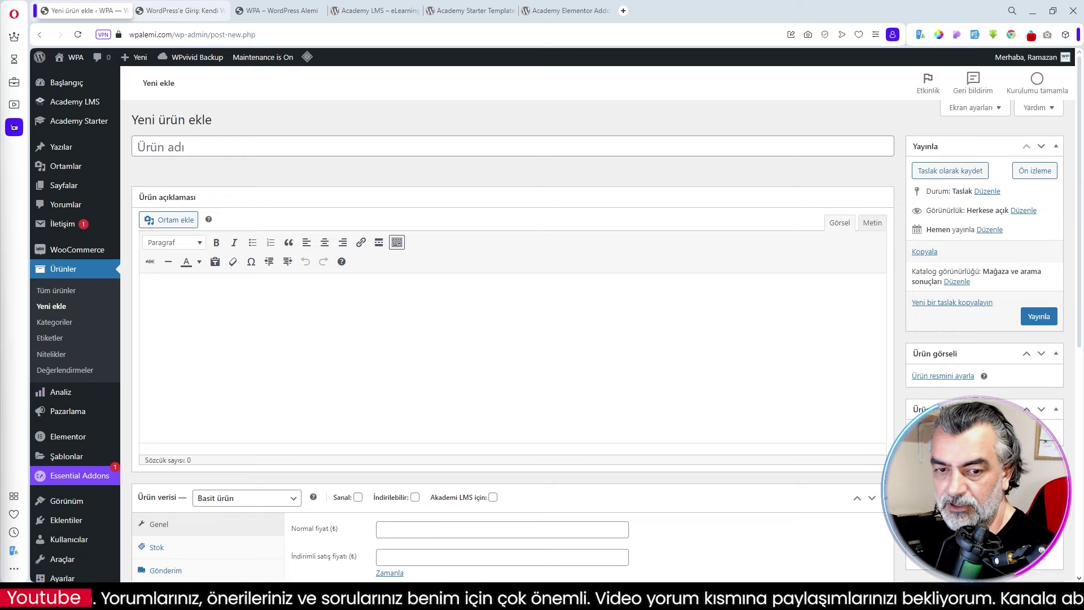
Name the product "WordPress'e Giriş: Kendi Web Sitenizi Oluşturun" and enter the course's description text as the product description
{"action": "left_click", "coordinate": [216, 149]}
{"action": "type", "text": "WordPress'e Giriş: Kendi Web Sitenizi Oluşturun"}
{"action": "left_click", "coordinate": [234, 316]}
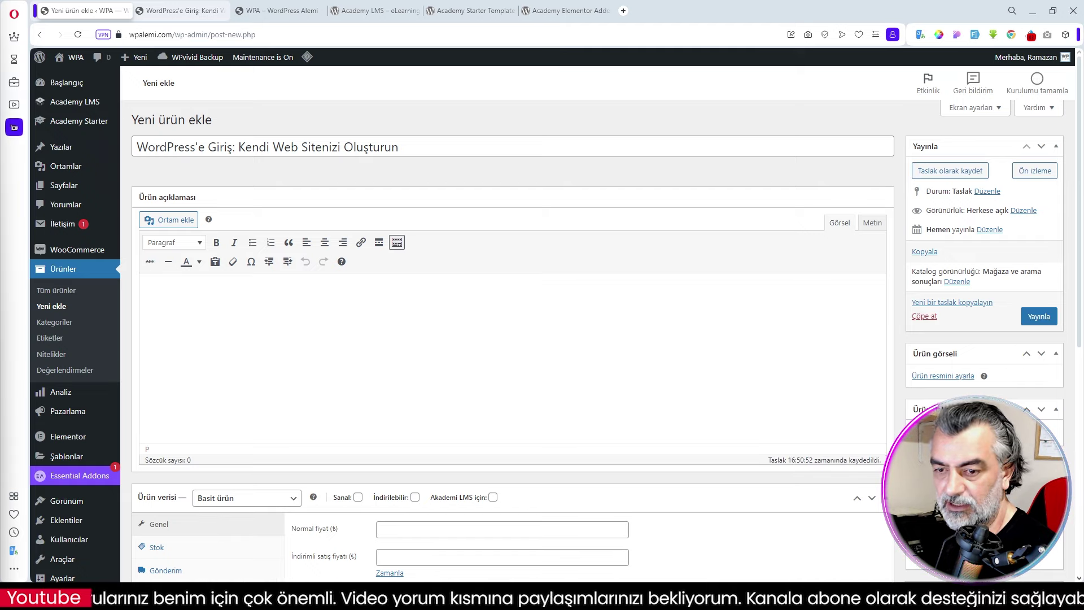
{"action": "type", "text": "WordPress, milyonlarca web sitesi tarafından kullanılan, kullanımı kolay ve ücretsiz bir web sitesi oluşturma platformudur. Bloglar, e-ticaret mağazaları, portfolyolar ve daha fazlasını oluşturmak için kullanılabilir."}
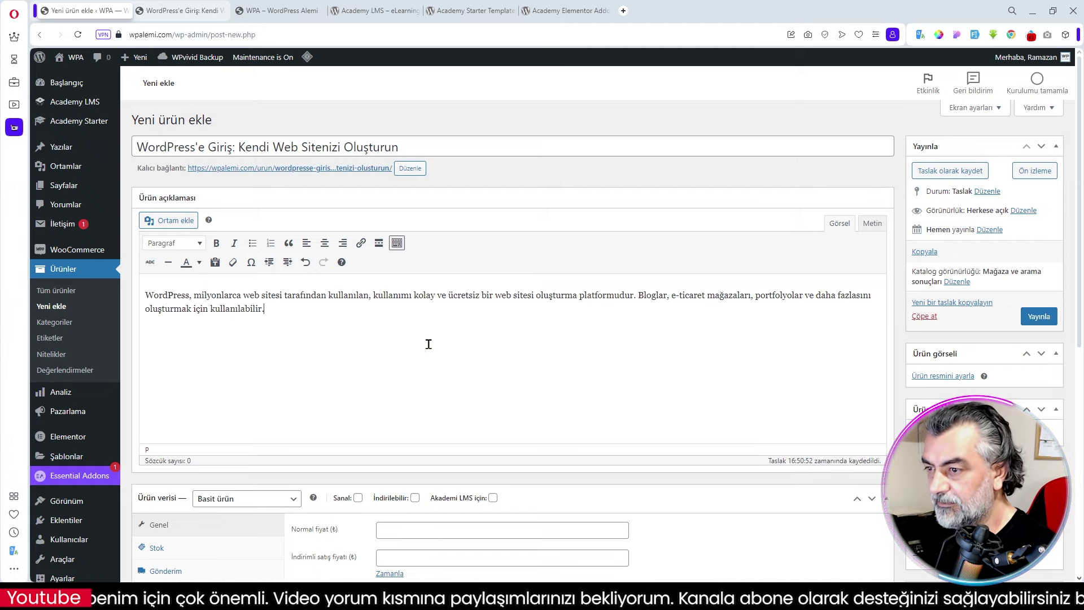
Mark the product as virtual (Sanal) and for Academy LMS (Akademi LMS için), with Basit ürün as its type
{"action": "scroll", "coordinate": [426, 343], "scroll_direction": "down", "scroll_amount": 3}
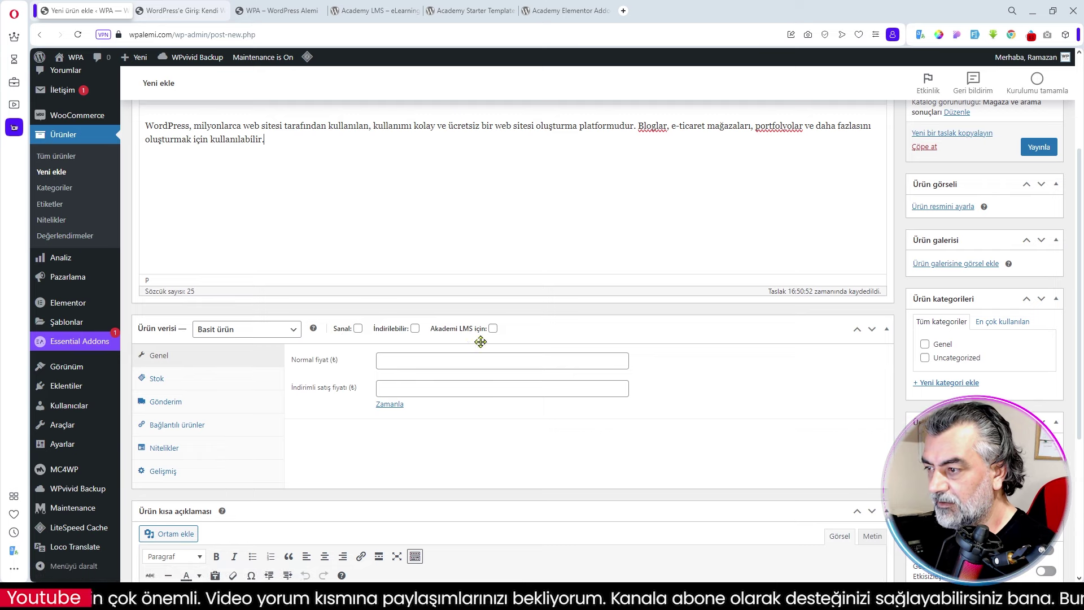
{"action": "left_click", "coordinate": [493, 328]}
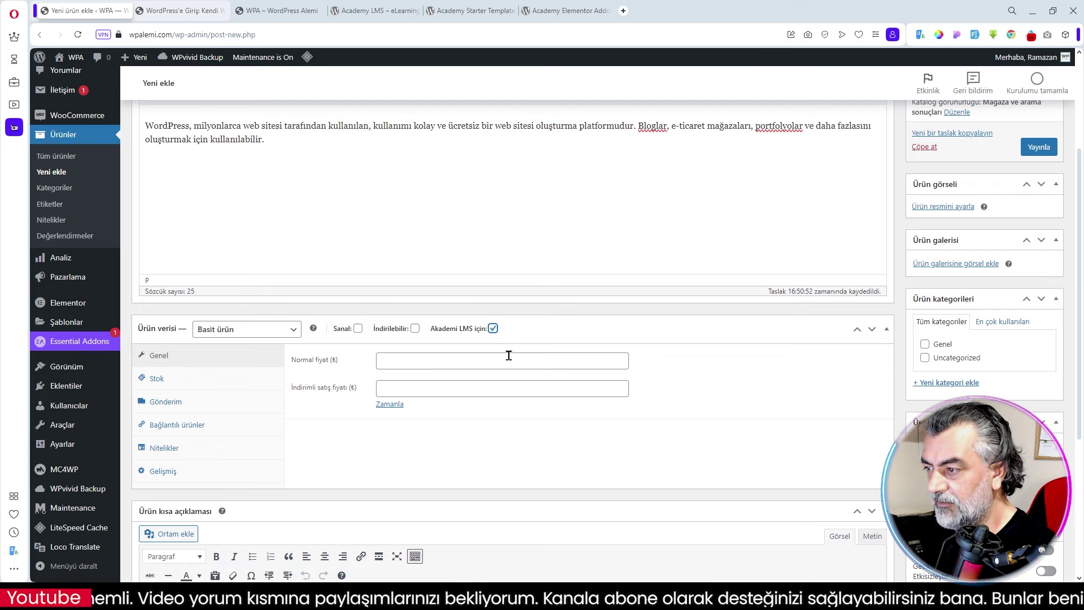
{"action": "left_click", "coordinate": [358, 328]}
{"action": "left_click", "coordinate": [270, 329]}
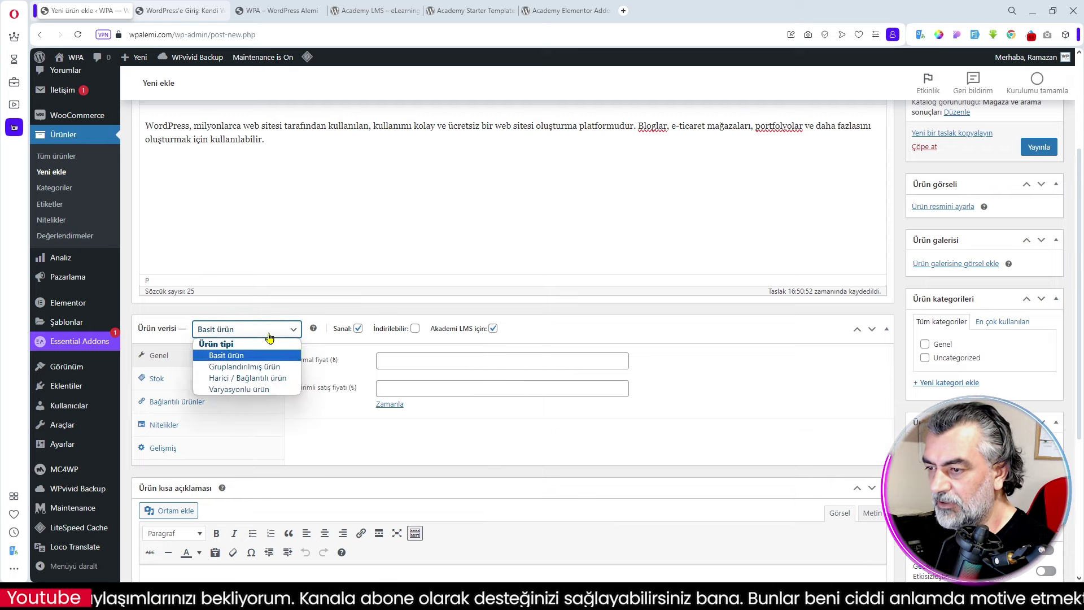
{"action": "left_click", "coordinate": [334, 334]}
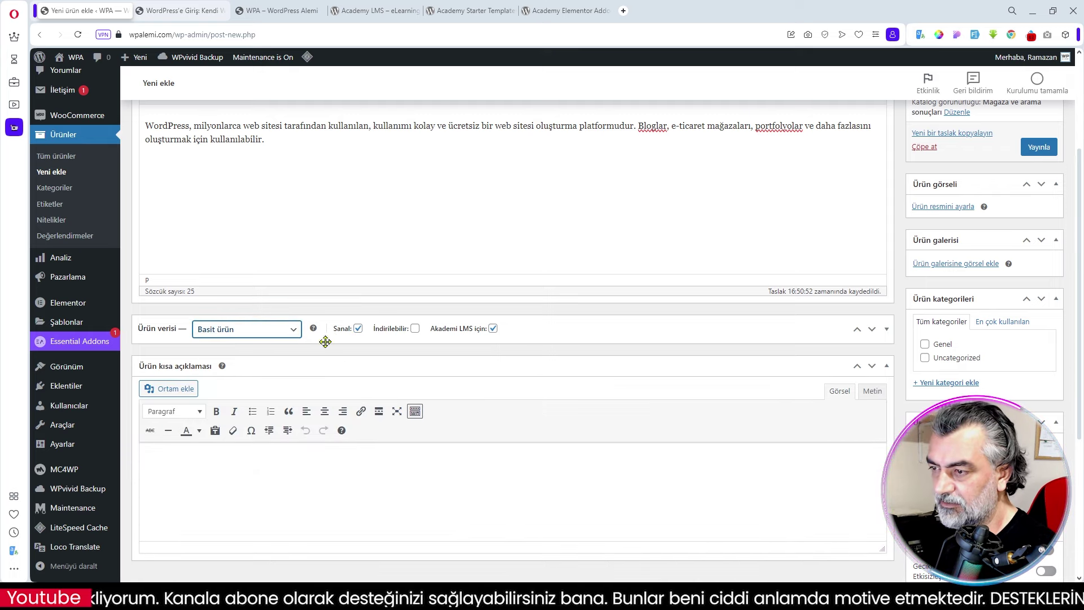
{"action": "left_click", "coordinate": [293, 333]}
{"action": "left_click", "coordinate": [335, 351]}
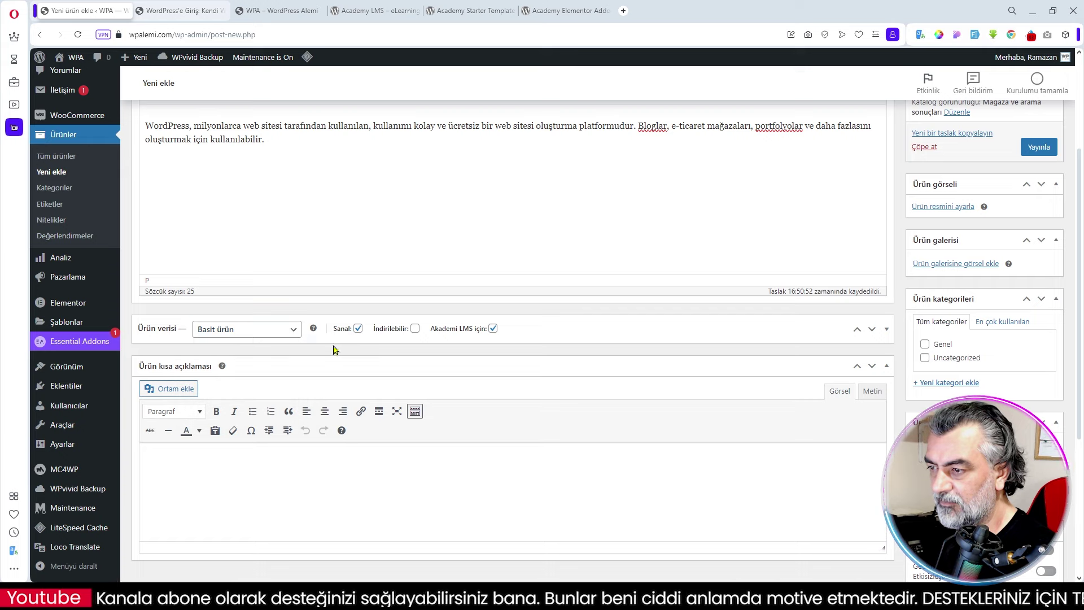
{"action": "left_click", "coordinate": [886, 329]}
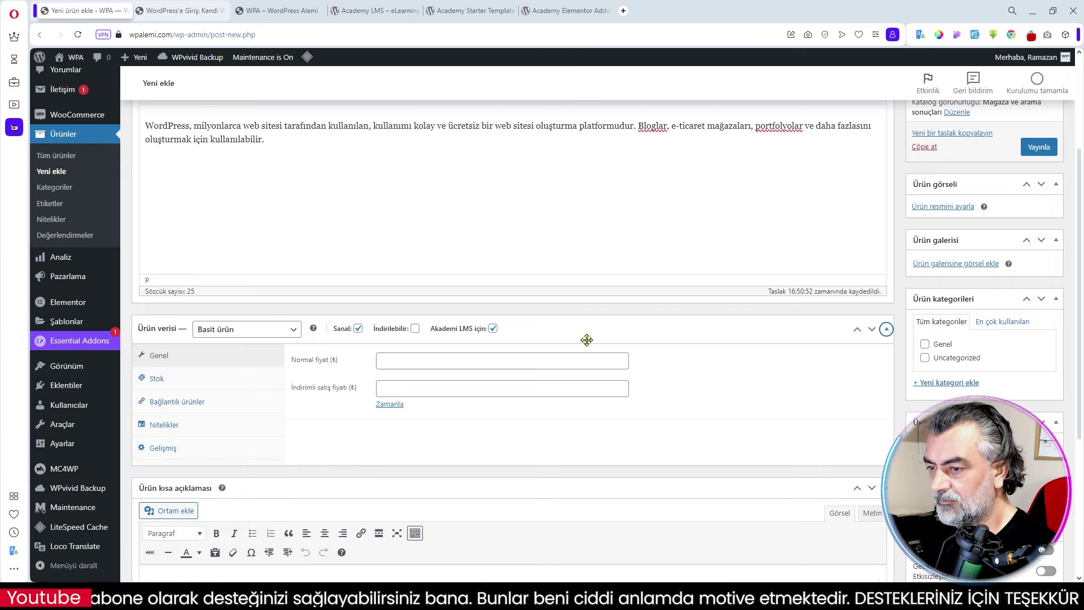
Set the product's normal price to 15000 ₺ and look through its stock, linked products, attributes and advanced settings
{"action": "left_click", "coordinate": [451, 362]}
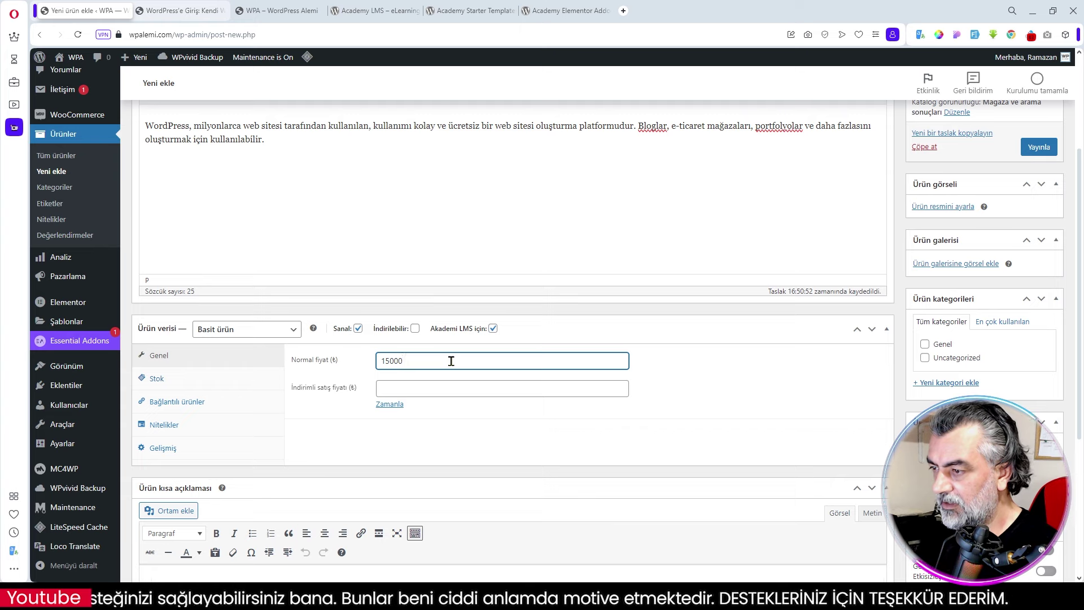
{"action": "left_click", "coordinate": [159, 379]}
{"action": "left_click", "coordinate": [183, 402]}
{"action": "left_click", "coordinate": [179, 425]}
{"action": "left_click", "coordinate": [176, 450]}
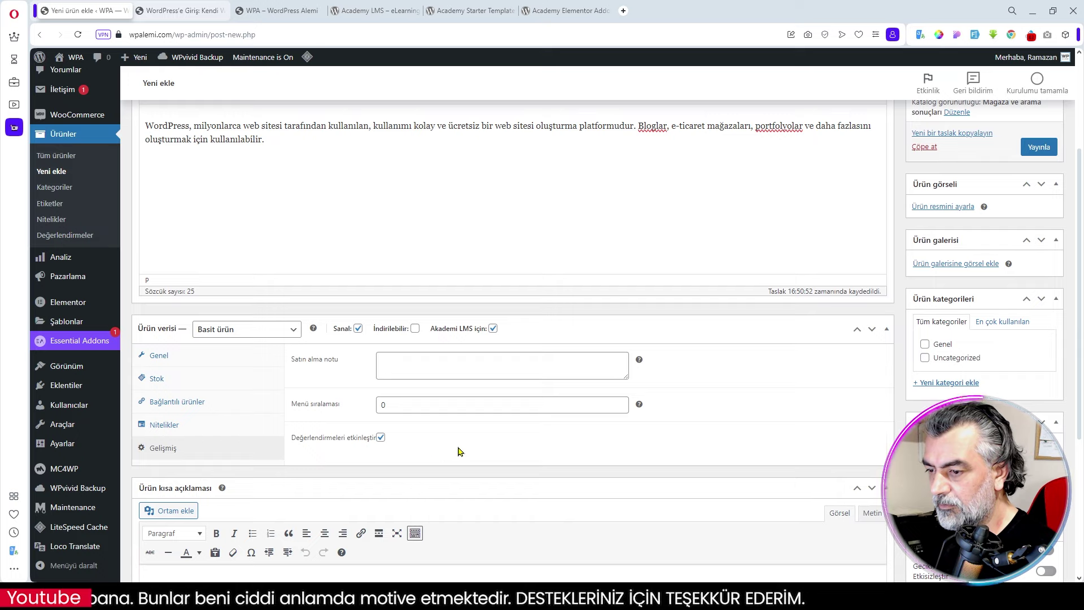
Enter the course's description text, beginning "WordPress, milyonlarca web sitesi tarafından kullanılan", as the product's short description
{"action": "scroll", "coordinate": [458, 451], "scroll_direction": "down", "scroll_amount": 3}
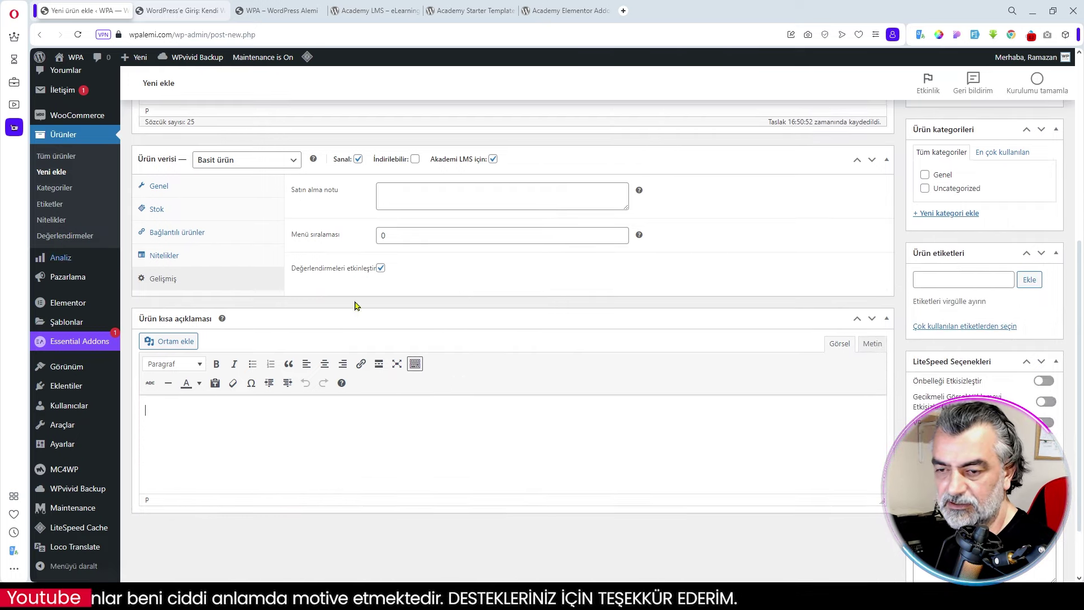
{"action": "left_click", "coordinate": [301, 453]}
{"action": "type", "text": "WordPress, milyonlarca web sitesi tarafından kullanılan, kullanımı kolay ve ücretsiz bir web sitesi oluşturma platformudur. Bloglar, e-ticaret mağazaları, portfolyolar ve daha fazlasını oluşturmak için kullanılabilir."}
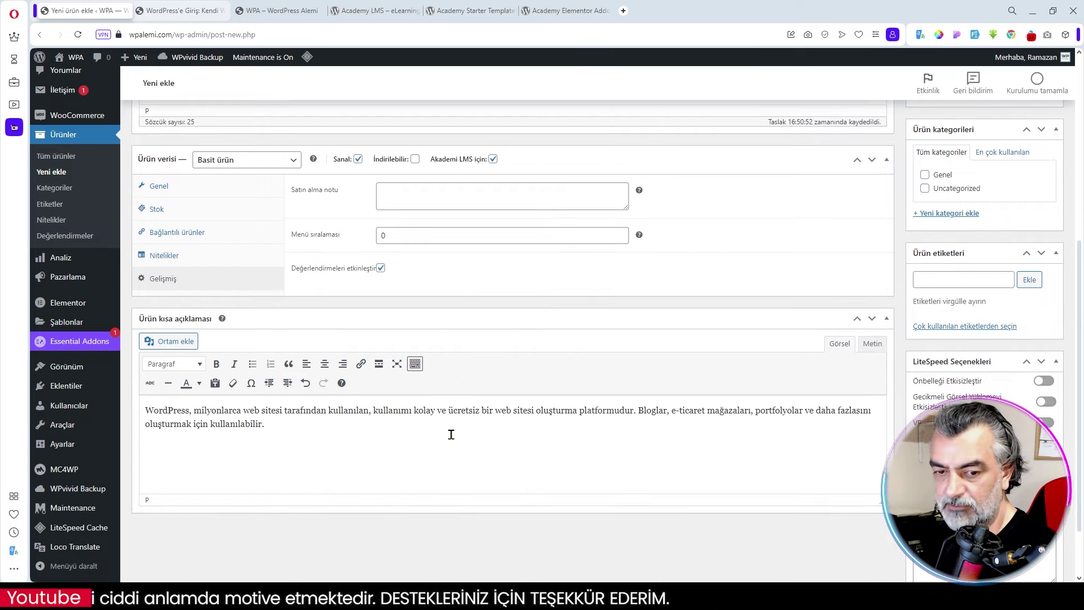
Set wordpress-giris.jpg from the media library as the product image
{"action": "scroll", "coordinate": [722, 404], "scroll_direction": "up", "scroll_amount": 5}
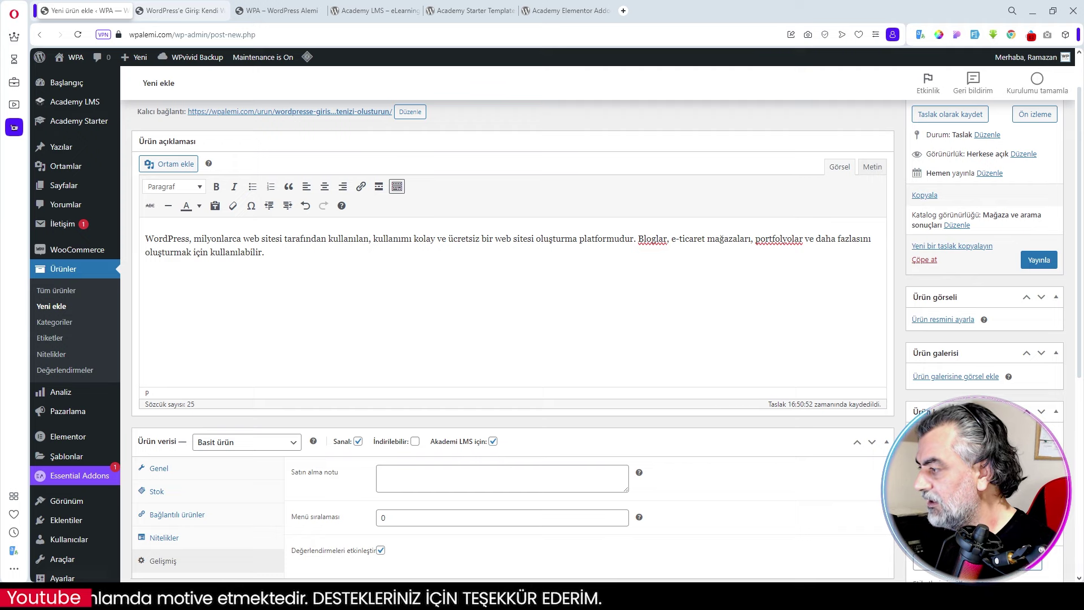
{"action": "left_click", "coordinate": [955, 323]}
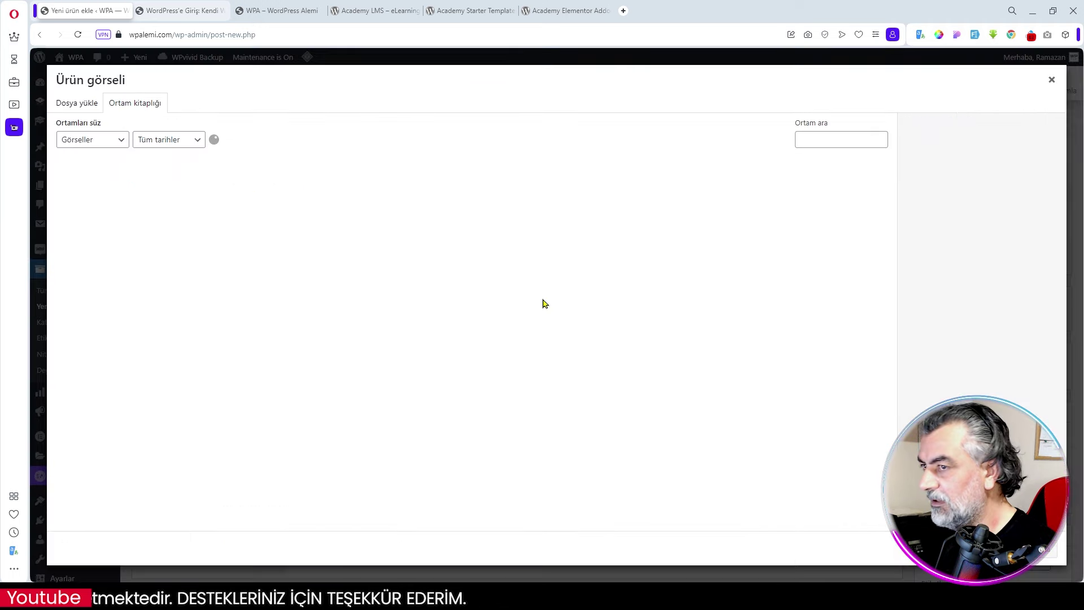
{"action": "left_click", "coordinate": [93, 197]}
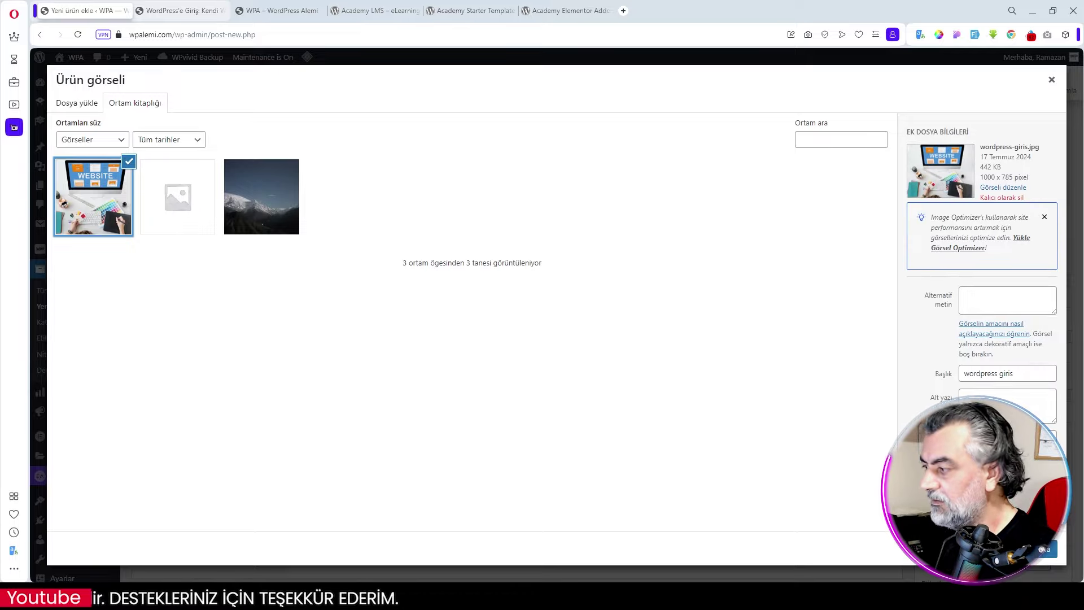
{"action": "left_click", "coordinate": [1045, 548]}
{"action": "scroll", "coordinate": [878, 399], "scroll_direction": "up", "scroll_amount": 1}
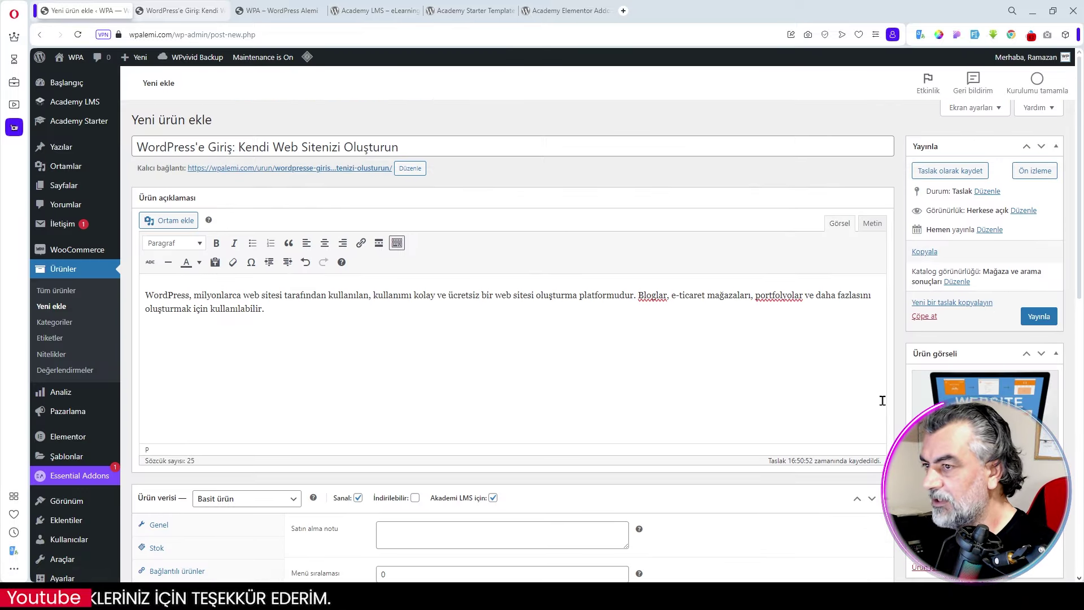
Publish the product and view its public page in a new tab
{"action": "scroll", "coordinate": [878, 399], "scroll_direction": "down", "scroll_amount": 4}
{"action": "scroll", "coordinate": [508, 339], "scroll_direction": "down", "scroll_amount": 5}
{"action": "scroll", "coordinate": [767, 446], "scroll_direction": "up", "scroll_amount": 10}
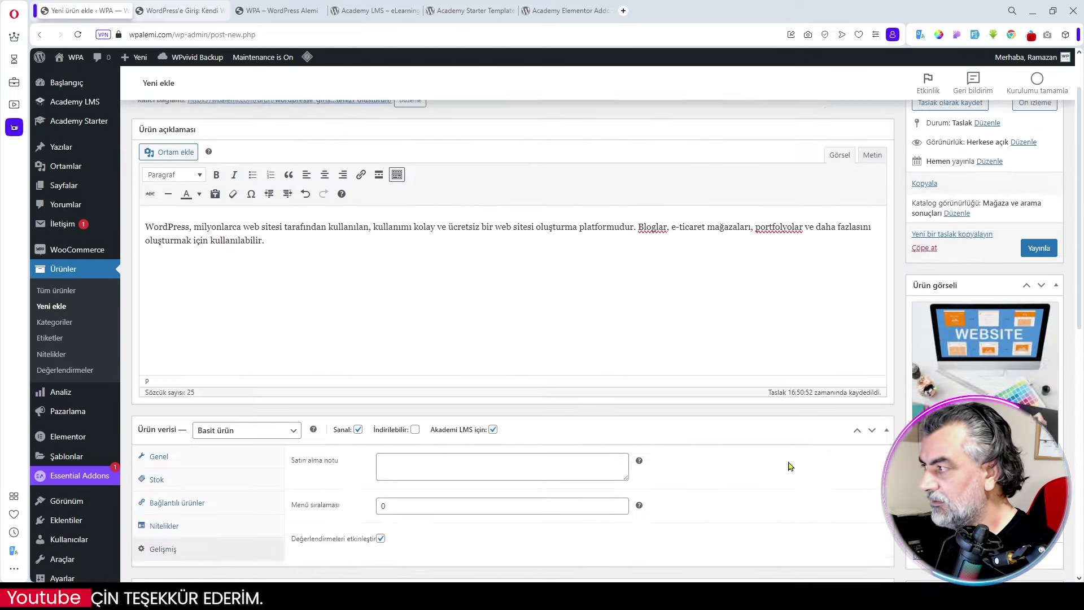
{"action": "left_click", "coordinate": [1039, 316]}
{"action": "right_click", "coordinate": [220, 150]}
{"action": "left_click", "coordinate": [260, 157]}
{"action": "left_click", "coordinate": [257, 15]}
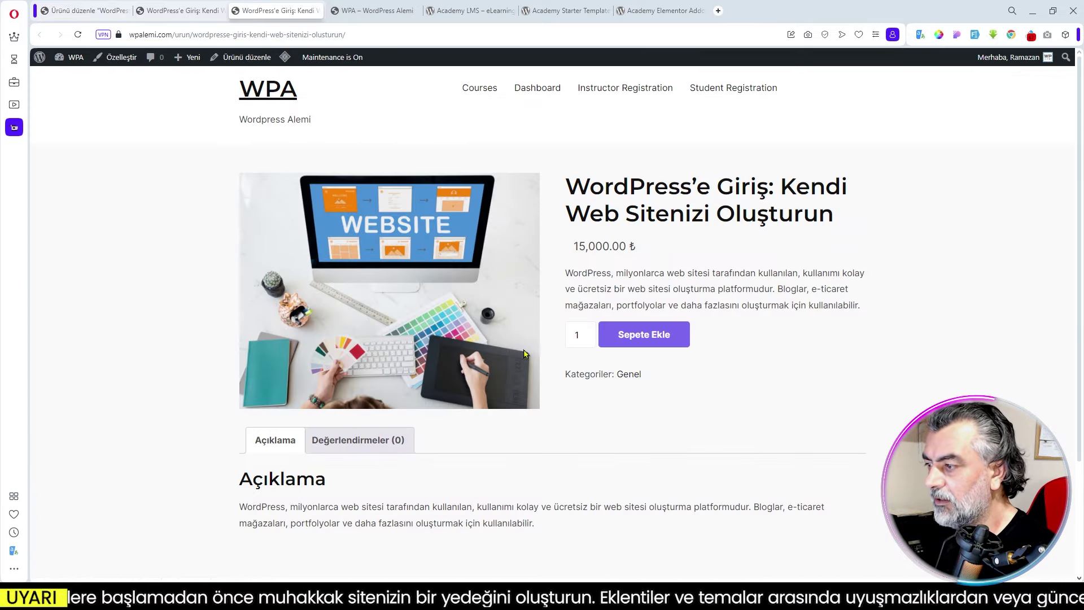
{"action": "scroll", "coordinate": [563, 359], "scroll_direction": "down", "scroll_amount": 3}
{"action": "scroll", "coordinate": [331, 358], "scroll_direction": "up", "scroll_amount": 3}
Assign the WooCommerce product "WordPress'e Giriş: Kendi Web Sitenizi Oluşturun" to the paid (Ücretli) course of the same name and update the course
{"action": "left_click", "coordinate": [177, 8]}
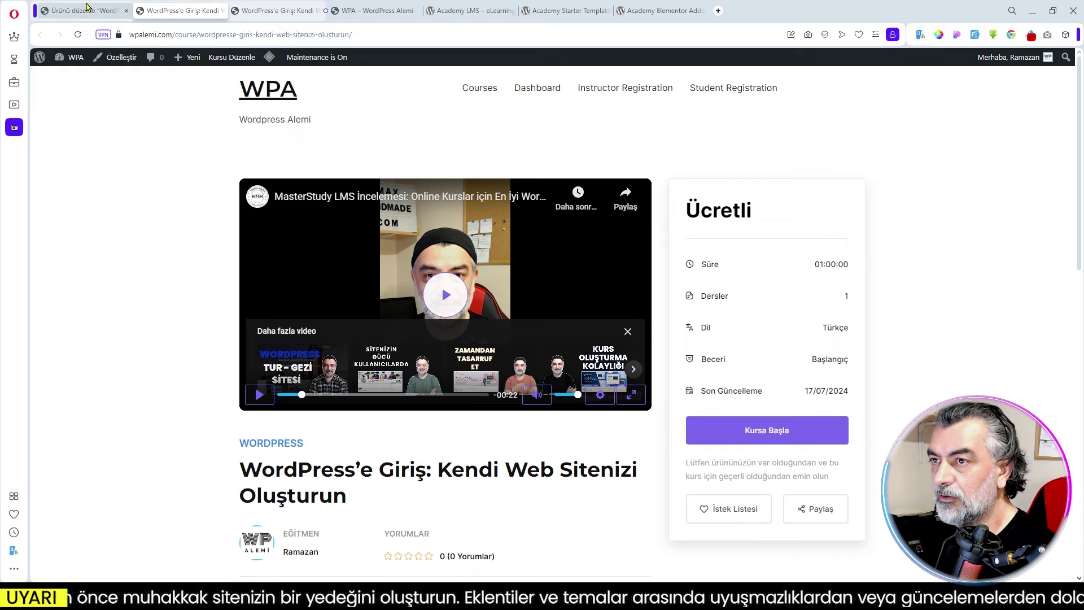
{"action": "left_click", "coordinate": [86, 8]}
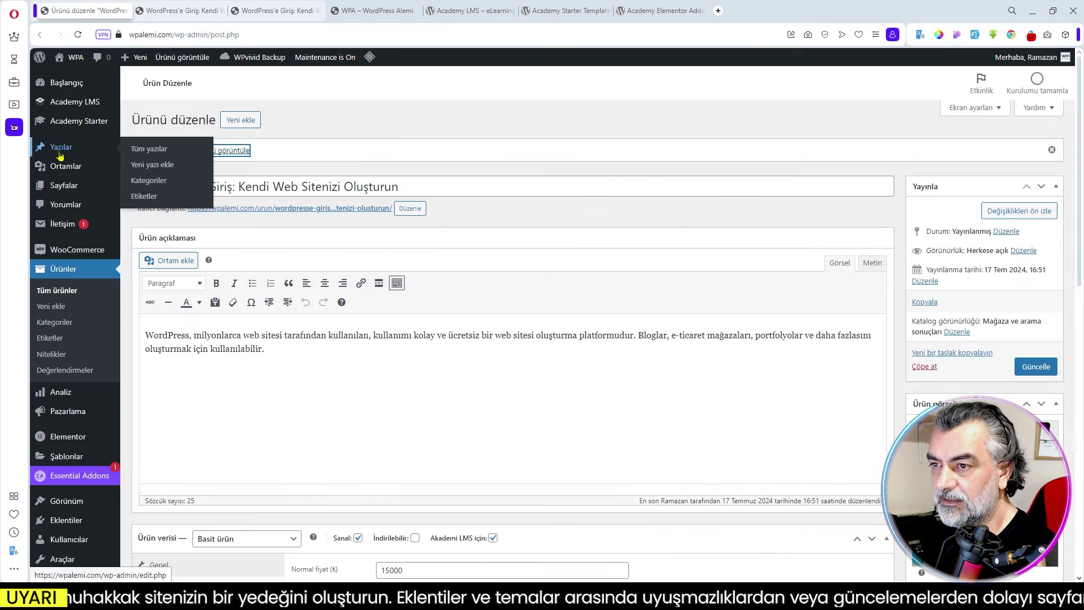
{"action": "mouse_move", "coordinate": [65, 107]}
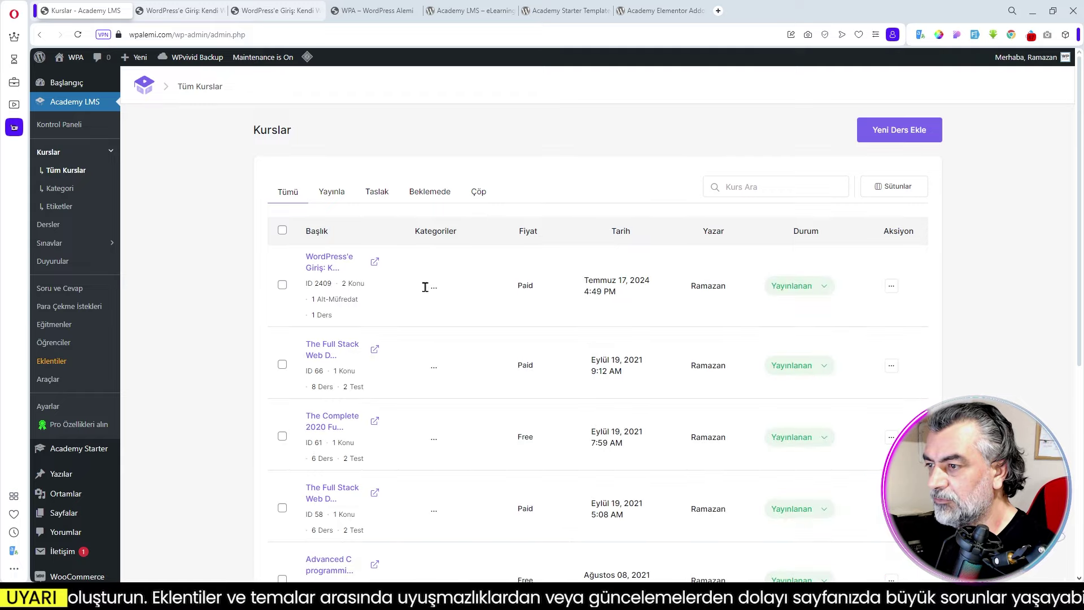
{"action": "left_click", "coordinate": [319, 259]}
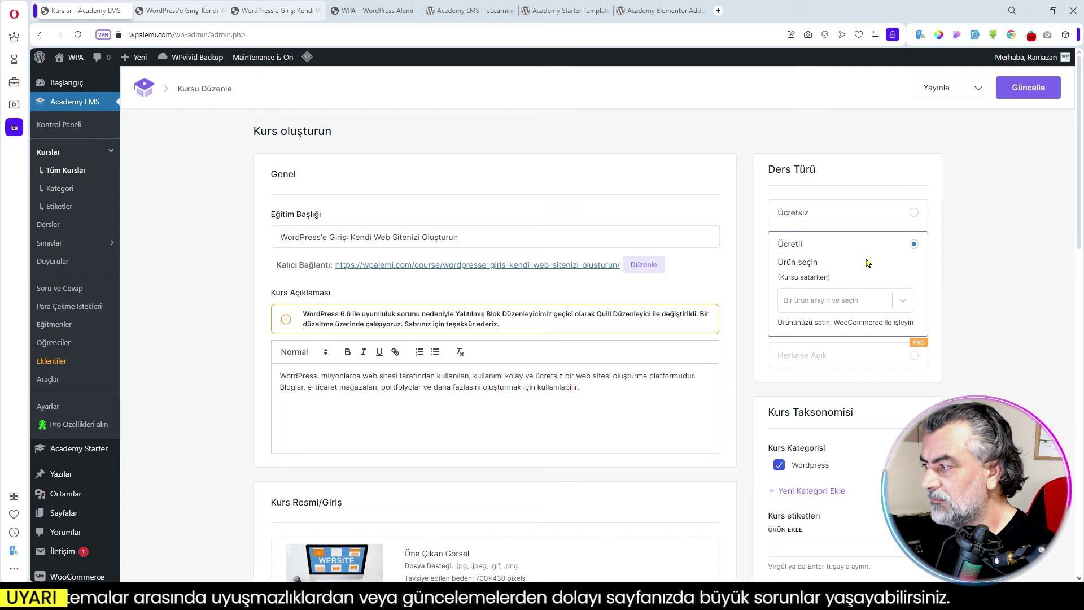
{"action": "left_click", "coordinate": [898, 306]}
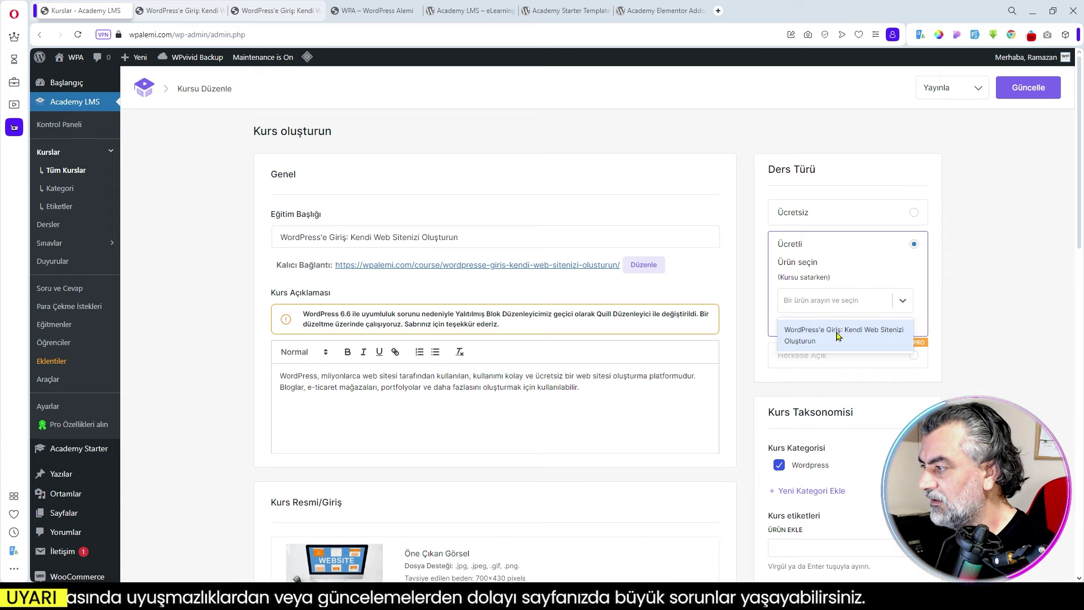
{"action": "left_click", "coordinate": [837, 335]}
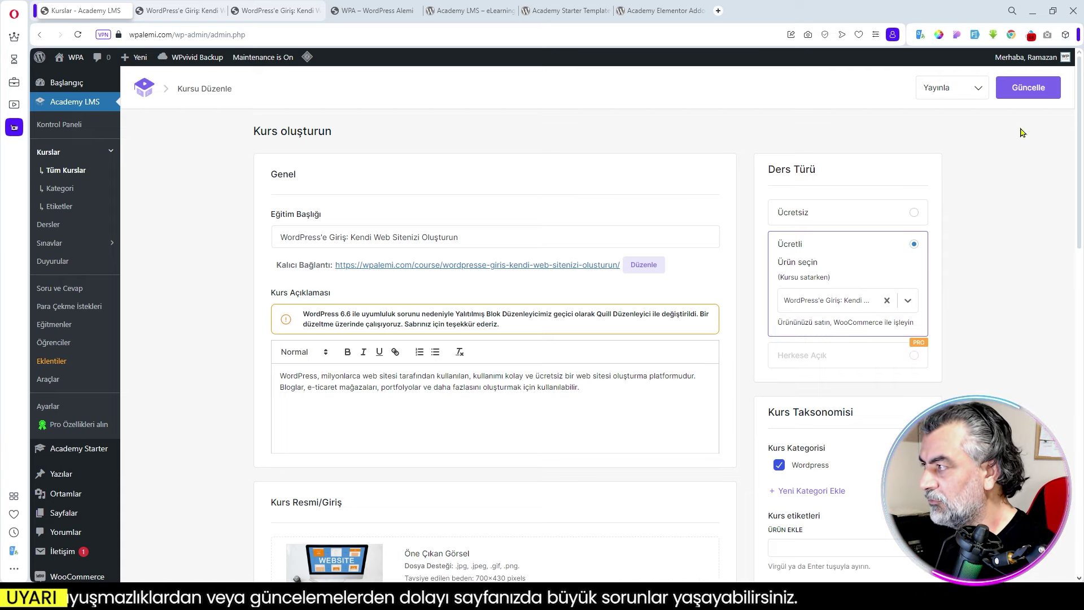
{"action": "left_click", "coordinate": [1027, 90]}
Close the site's home page tab and reload the WordPress course page to check its price
{"action": "left_click", "coordinate": [277, 10]}
{"action": "left_click", "coordinate": [378, 11]}
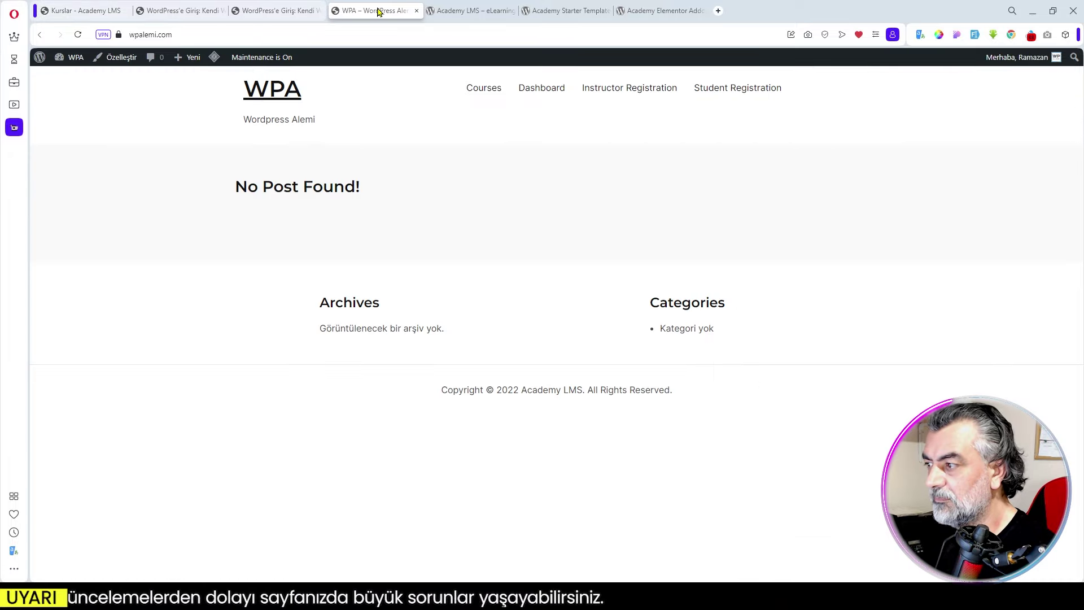
{"action": "left_click", "coordinate": [415, 11]}
{"action": "left_click", "coordinate": [195, 11]}
{"action": "left_click", "coordinate": [78, 35]}
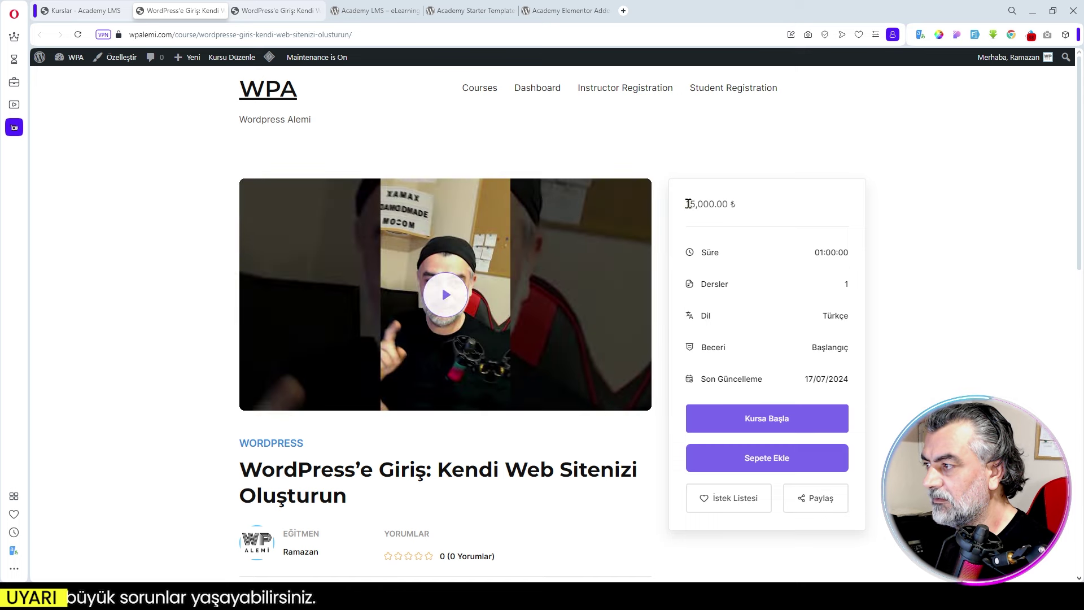
{"action": "left_click_drag", "start_coordinate": [688, 203], "coordinate": [740, 207]}
{"action": "left_click", "coordinate": [772, 216]}
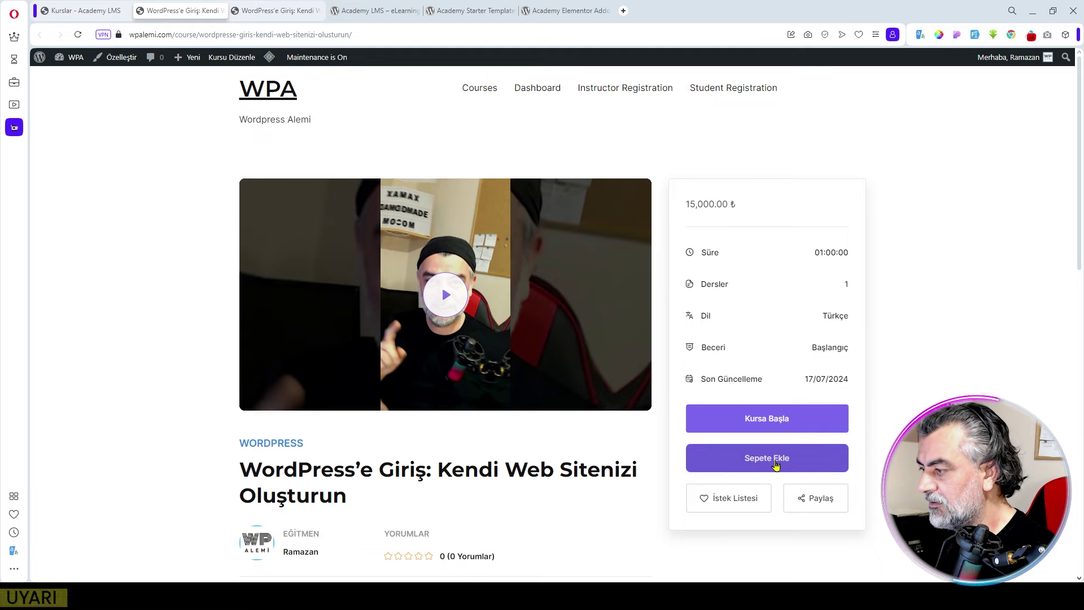
Add the course to the cart and look through its checkout form, payment options and order summary
{"action": "left_click", "coordinate": [803, 462]}
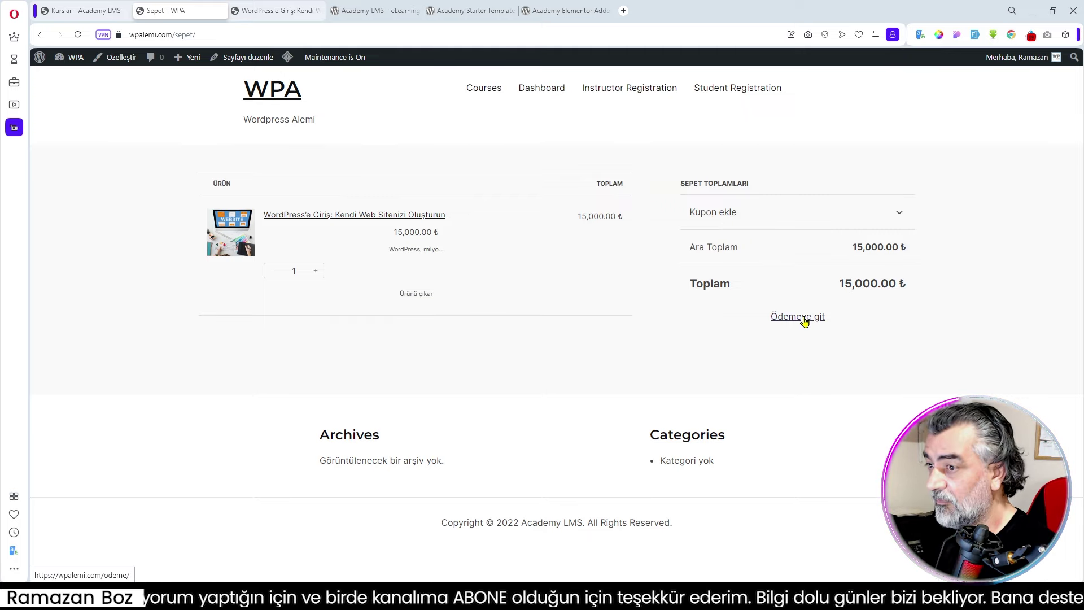
{"action": "left_click", "coordinate": [811, 318]}
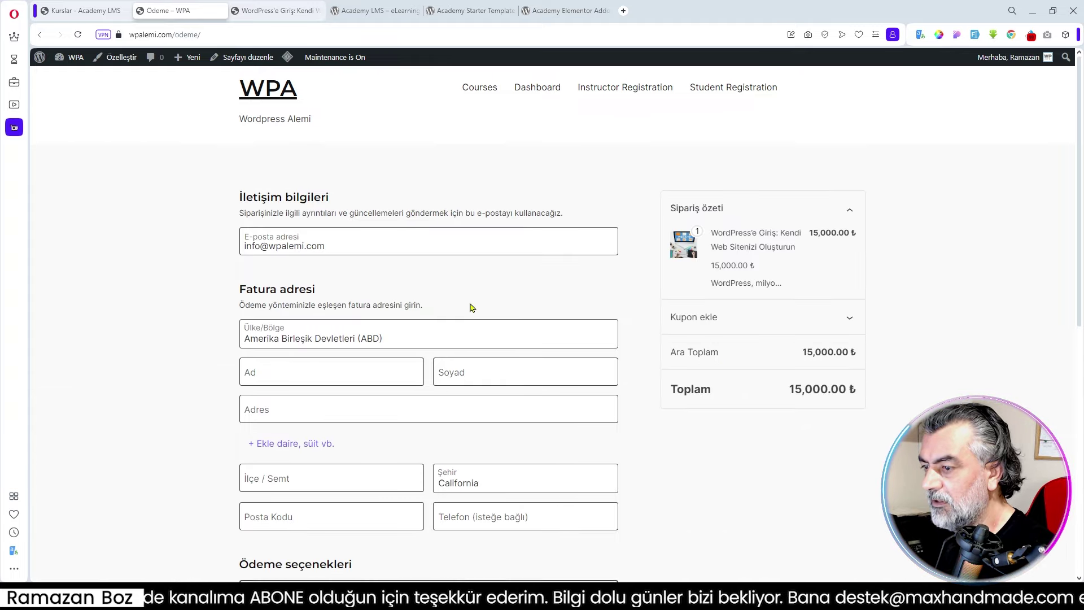
{"action": "scroll", "coordinate": [347, 242], "scroll_direction": "down", "scroll_amount": 5}
{"action": "scroll", "coordinate": [393, 266], "scroll_direction": "down", "scroll_amount": 3}
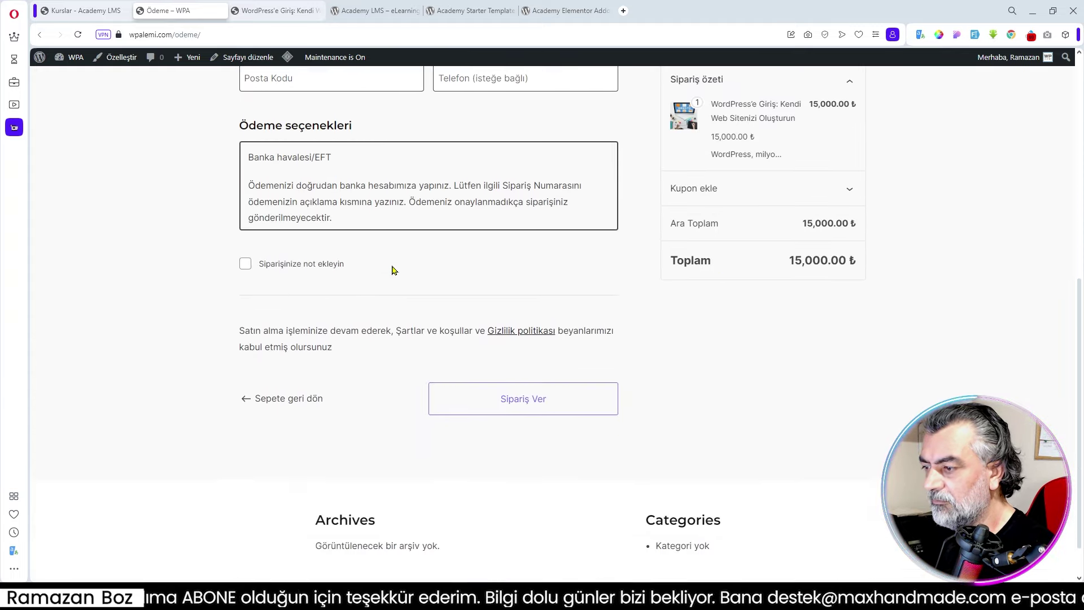
{"action": "scroll", "coordinate": [721, 339], "scroll_direction": "up", "scroll_amount": 8}
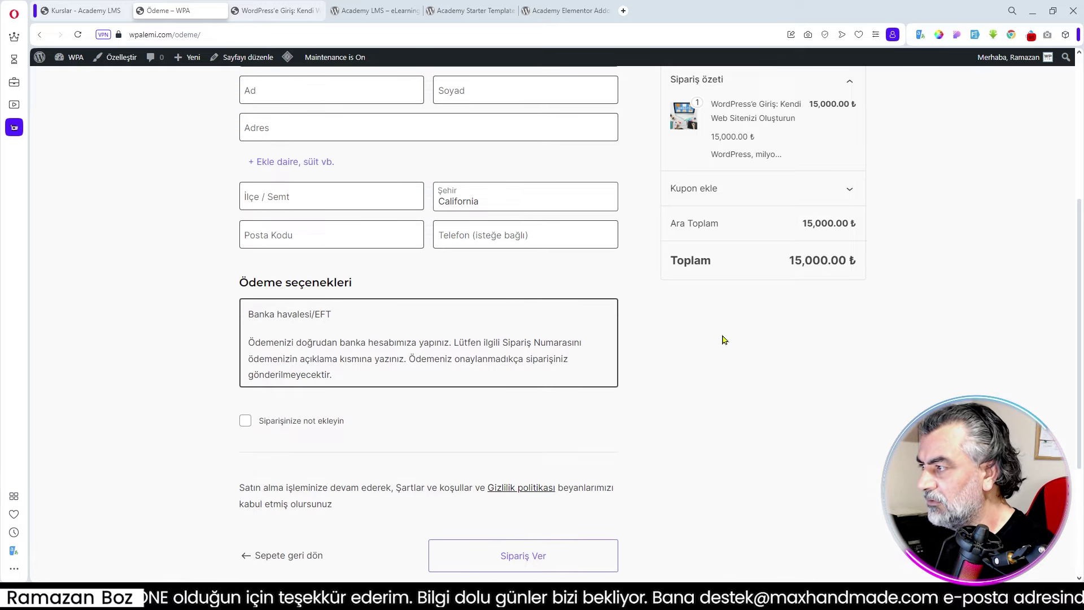
{"action": "scroll", "coordinate": [451, 300], "scroll_direction": "down", "scroll_amount": 2}
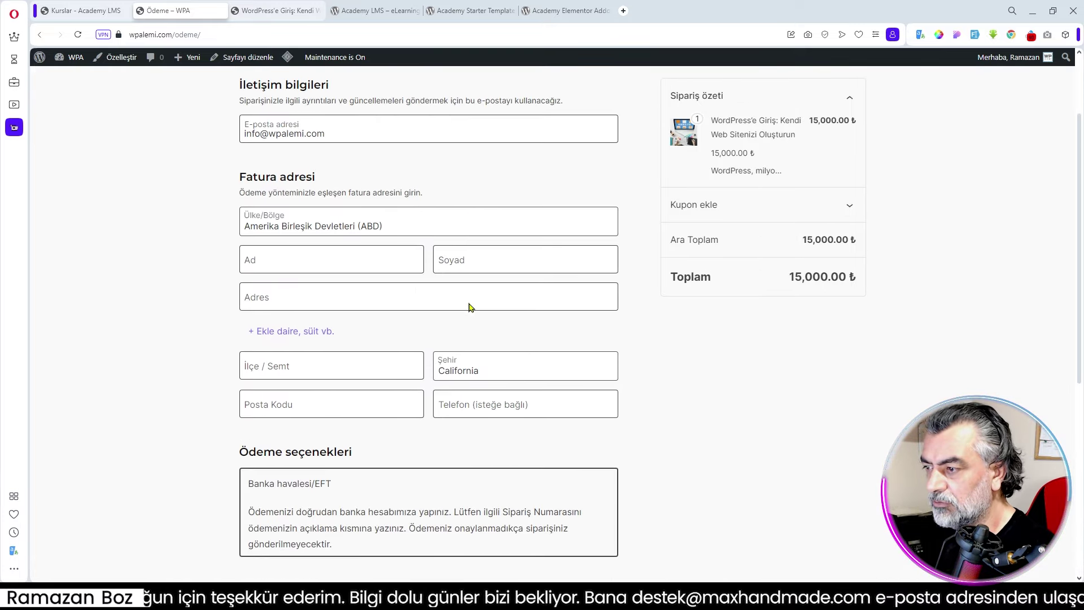
{"action": "scroll", "coordinate": [383, 454], "scroll_direction": "down", "scroll_amount": 2}
{"action": "scroll", "coordinate": [383, 457], "scroll_direction": "down", "scroll_amount": 3}
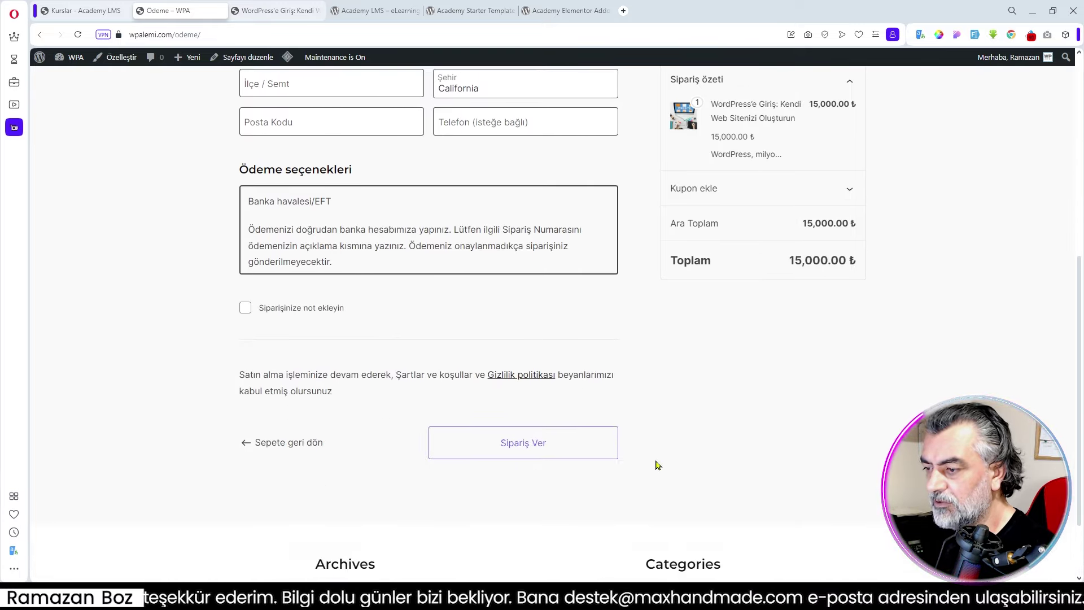
{"action": "scroll", "coordinate": [508, 395], "scroll_direction": "up", "scroll_amount": 7}
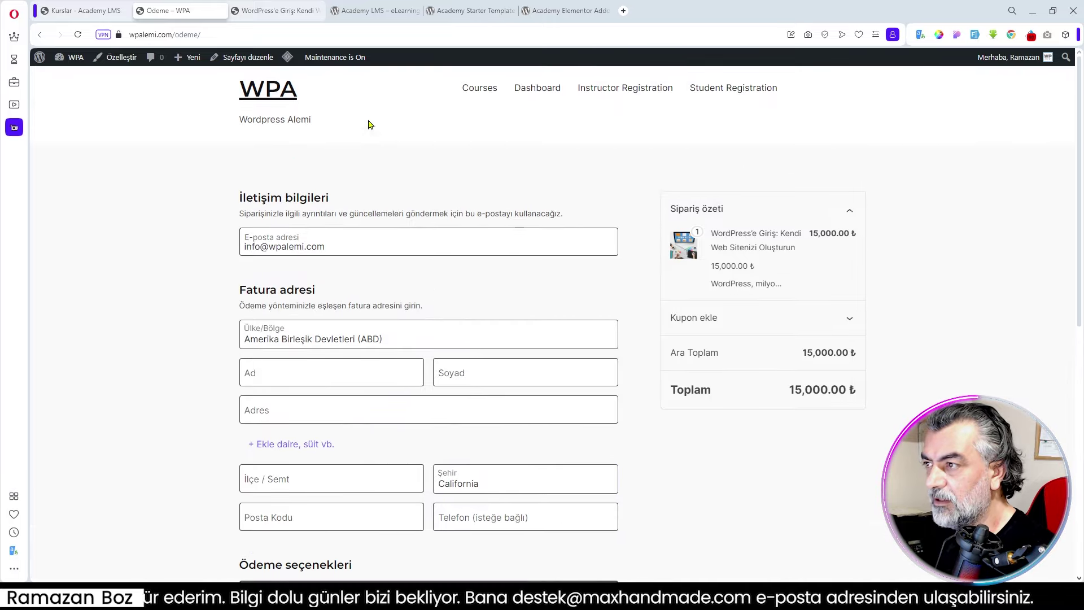
Open the site in a private window and try to add the WordPress course to the cart as a visitor
{"action": "right_click", "coordinate": [257, 90]}
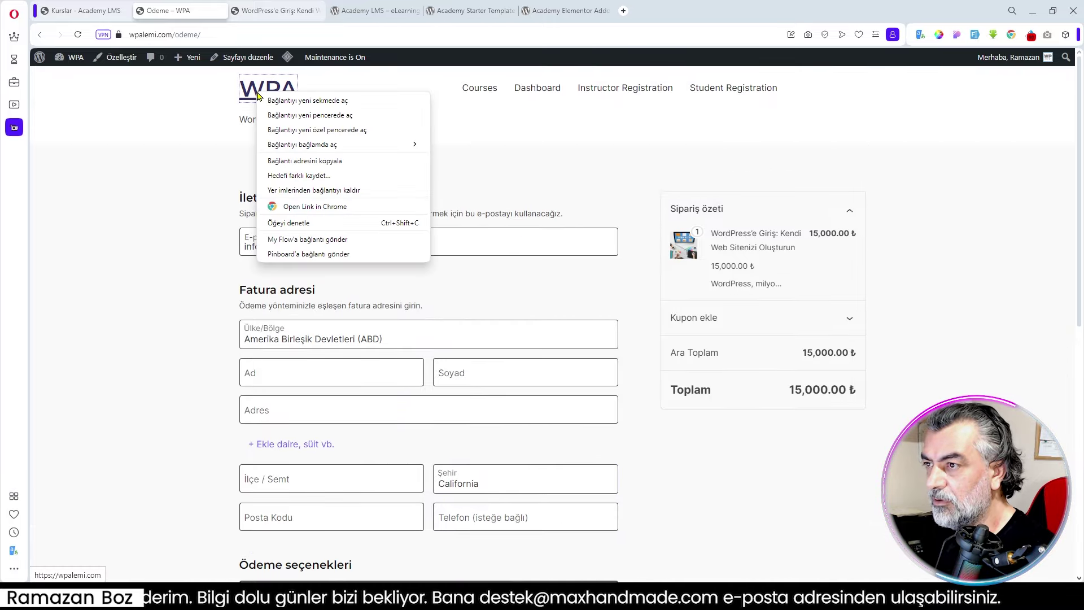
{"action": "left_click", "coordinate": [316, 130]}
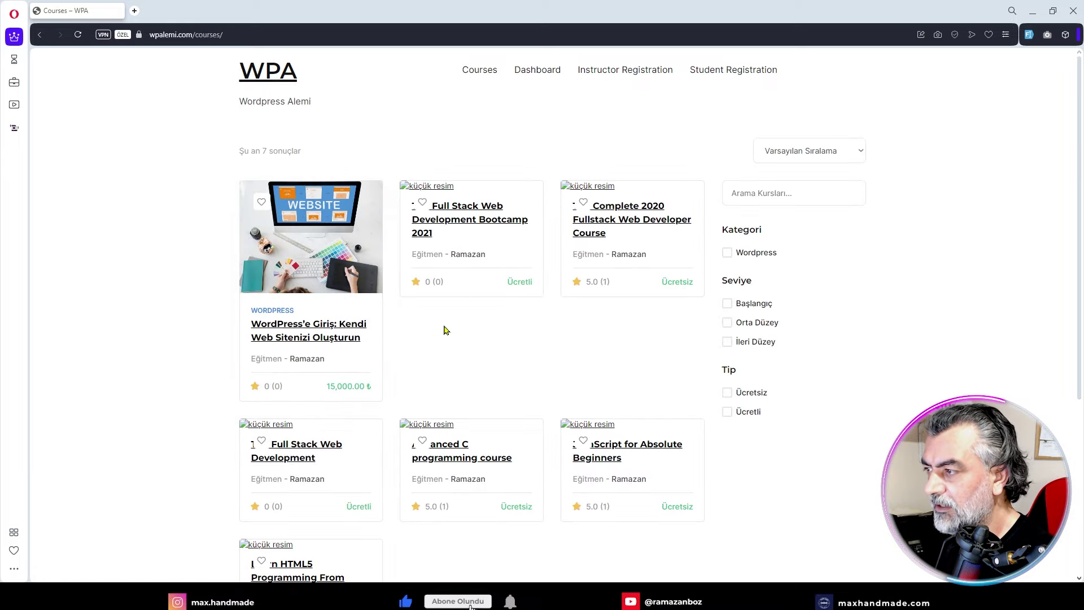
{"action": "left_click", "coordinate": [310, 252]}
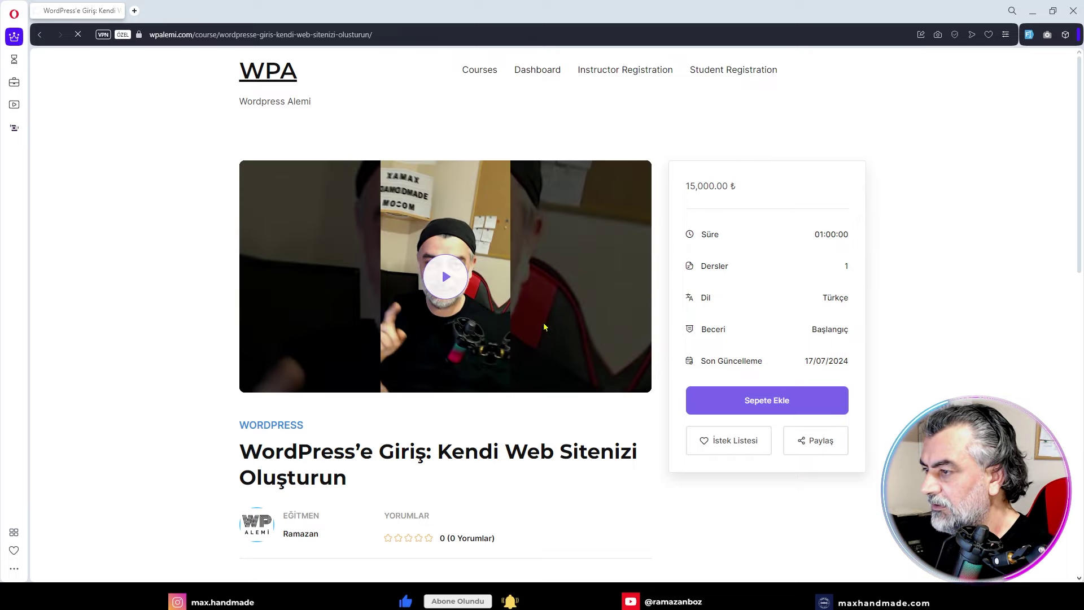
{"action": "left_click", "coordinate": [759, 402]}
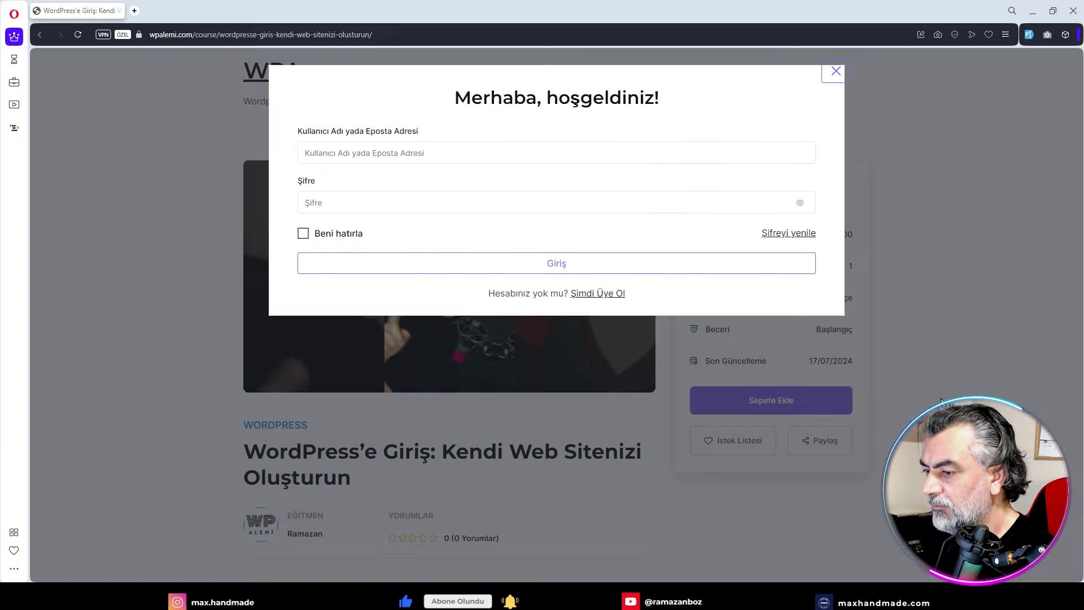
{"action": "left_click", "coordinate": [653, 406]}
Look through the course's overview and content as a visitor, and view the course list with its filters
{"action": "scroll", "coordinate": [652, 406], "scroll_direction": "down", "scroll_amount": 2}
{"action": "scroll", "coordinate": [652, 406], "scroll_direction": "down", "scroll_amount": 10}
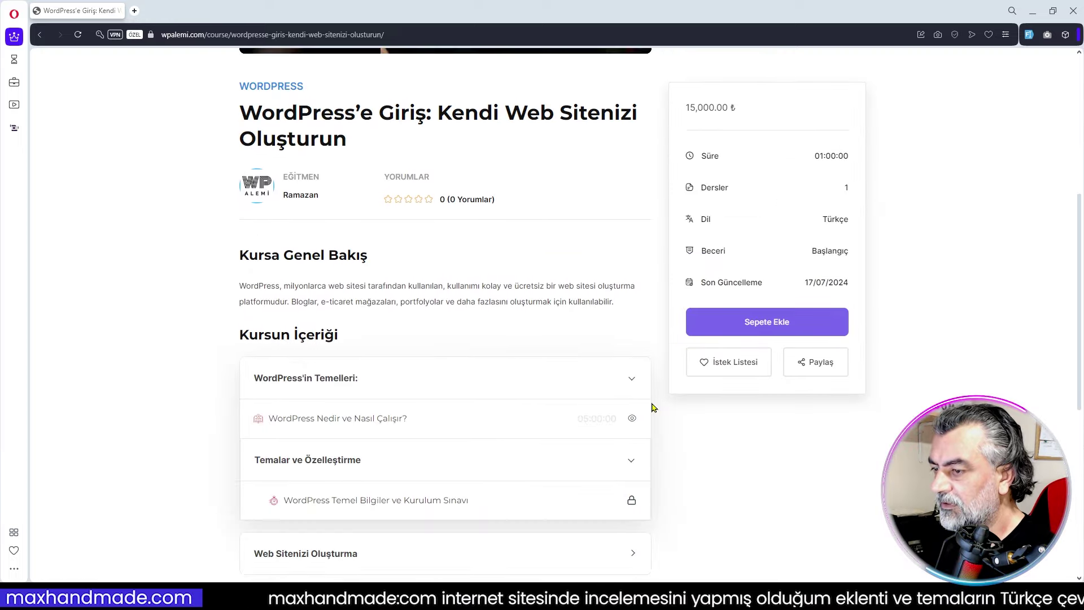
{"action": "scroll", "coordinate": [841, 462], "scroll_direction": "up", "scroll_amount": 12}
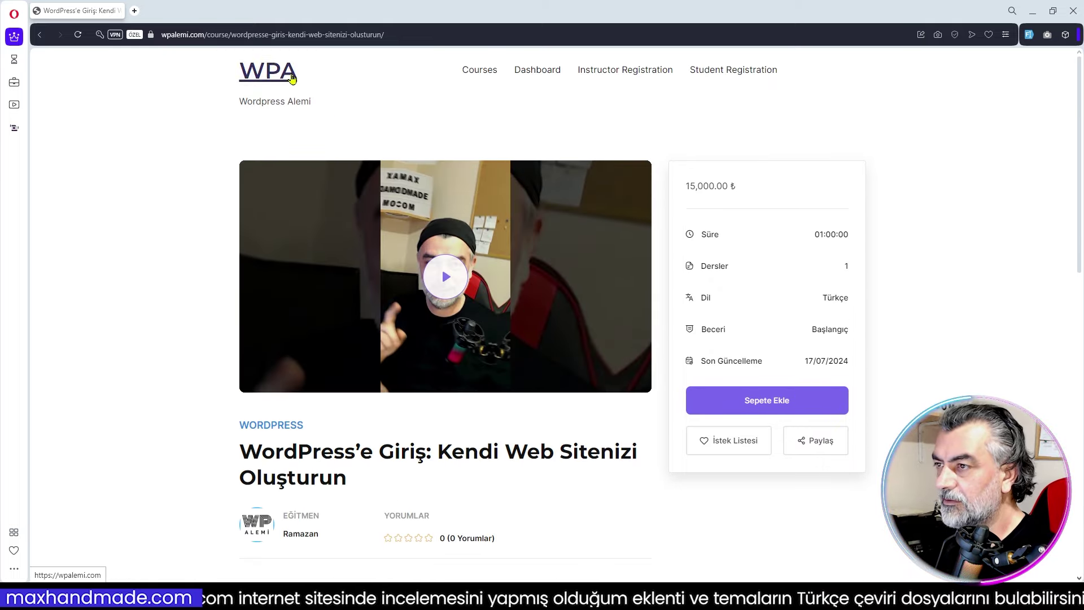
{"action": "left_click", "coordinate": [480, 73]}
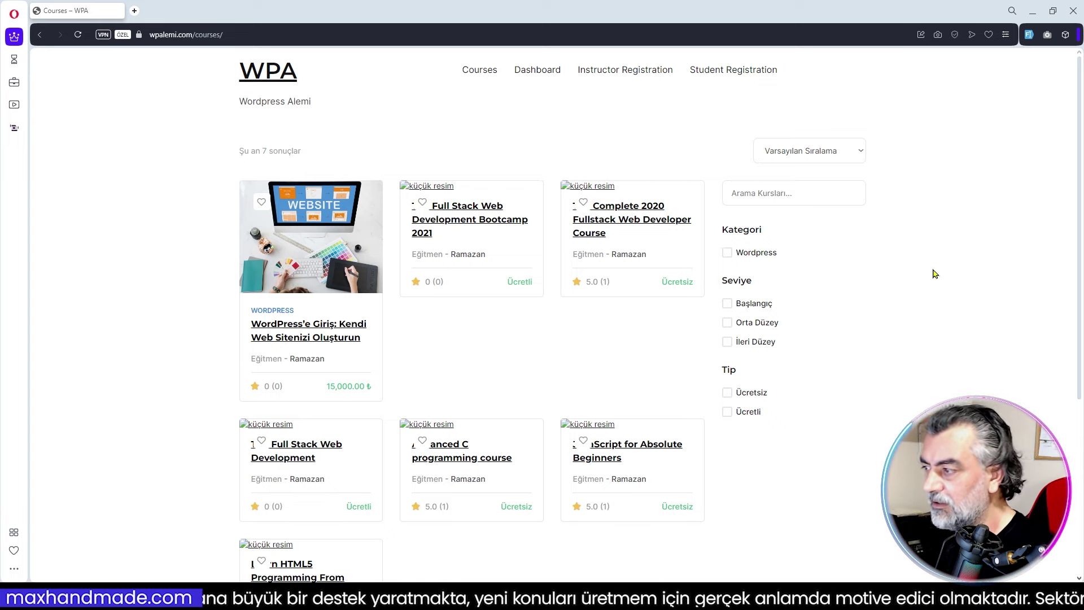
{"action": "scroll", "coordinate": [634, 406], "scroll_direction": "down", "scroll_amount": 1}
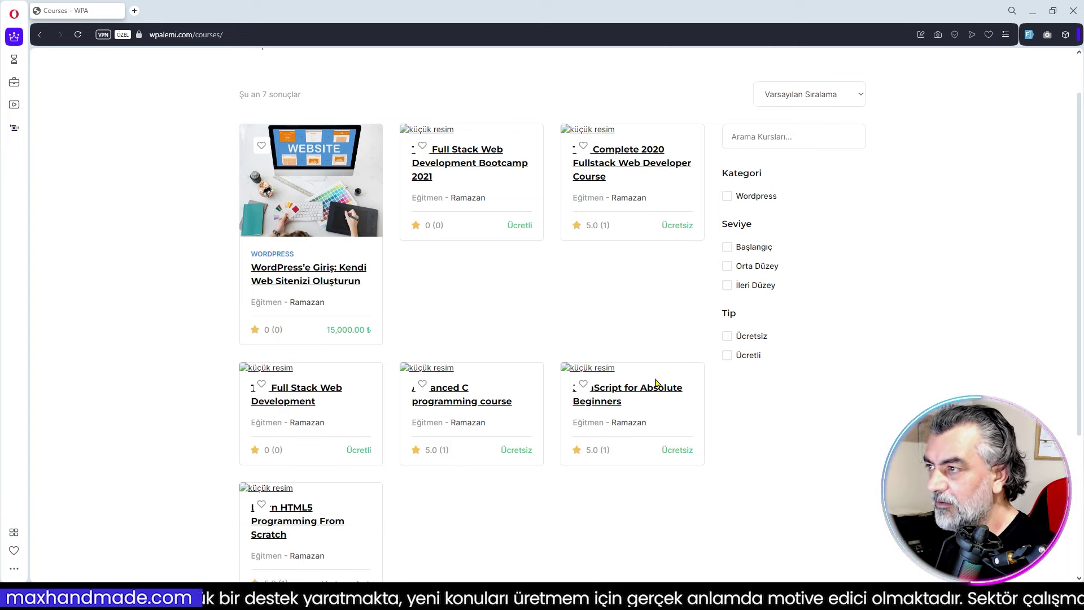
{"action": "scroll", "coordinate": [655, 380], "scroll_direction": "up", "scroll_amount": 1}
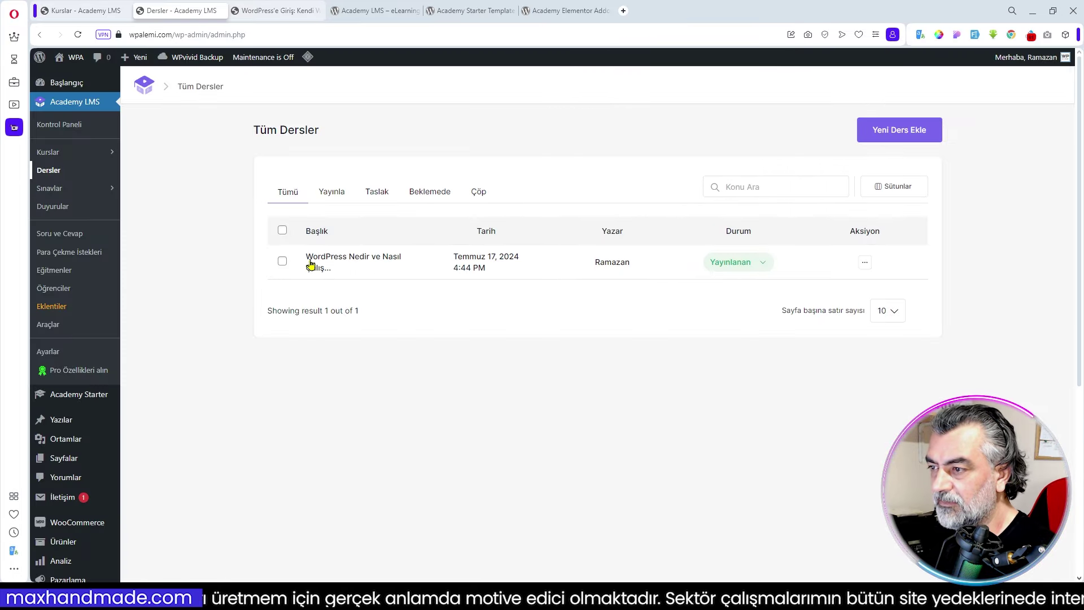
In the Academy LMS admin, view the quiz "WordPress Temel Bilgiler ve Kurulum Sınavı" and the quiz attempts (Sınav Denemeleri) page
{"action": "left_click", "coordinate": [92, 188]}
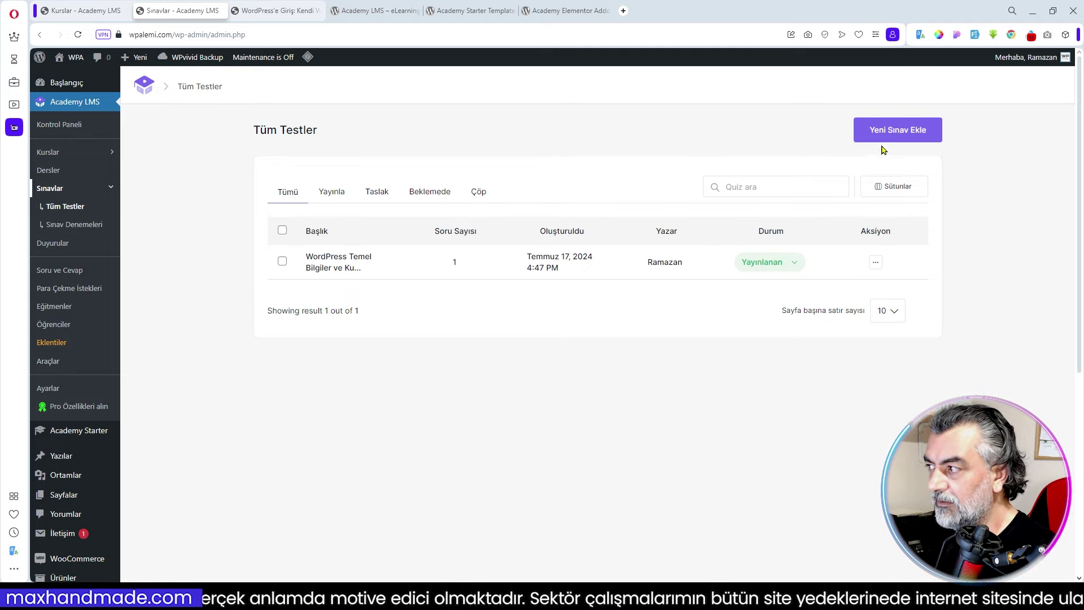
{"action": "left_click", "coordinate": [350, 275]}
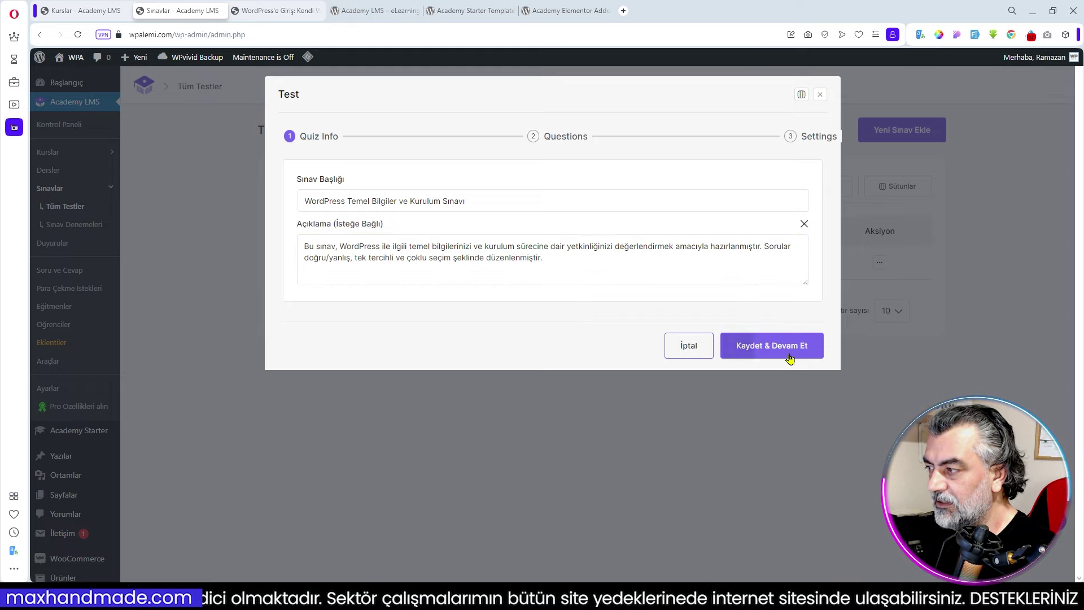
{"action": "left_click", "coordinate": [820, 94]}
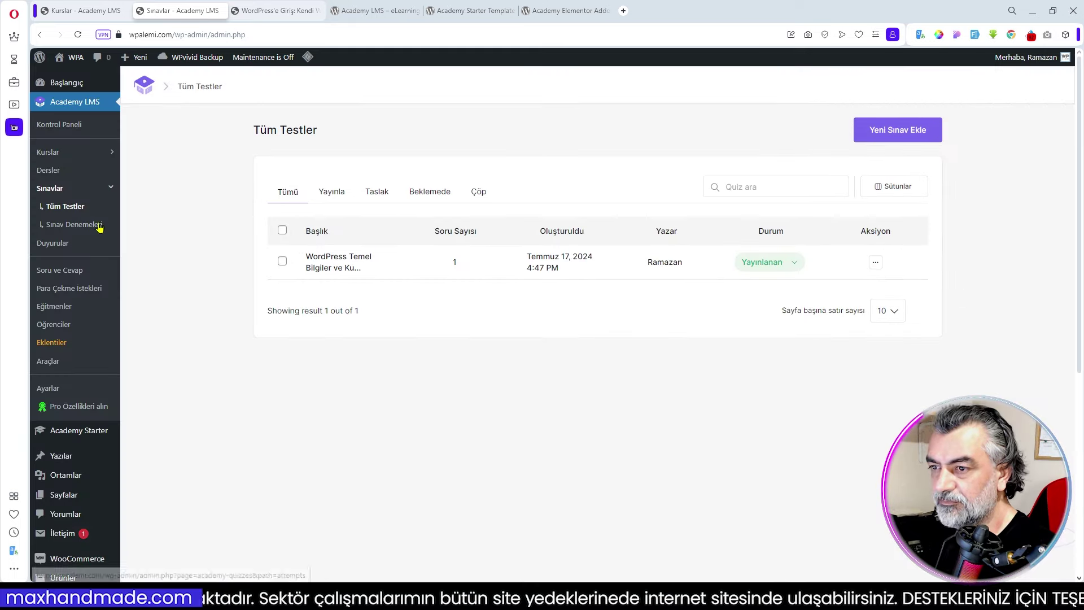
{"action": "left_click", "coordinate": [73, 225]}
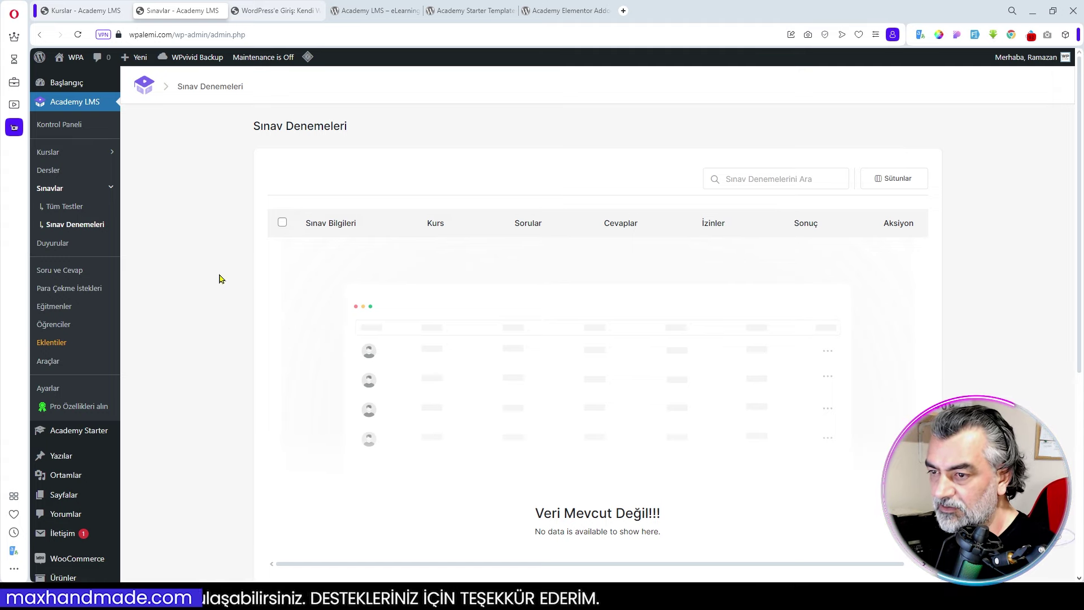
{"action": "scroll", "coordinate": [569, 362], "scroll_direction": "down", "scroll_amount": 2}
{"action": "scroll", "coordinate": [568, 362], "scroll_direction": "up", "scroll_amount": 2}
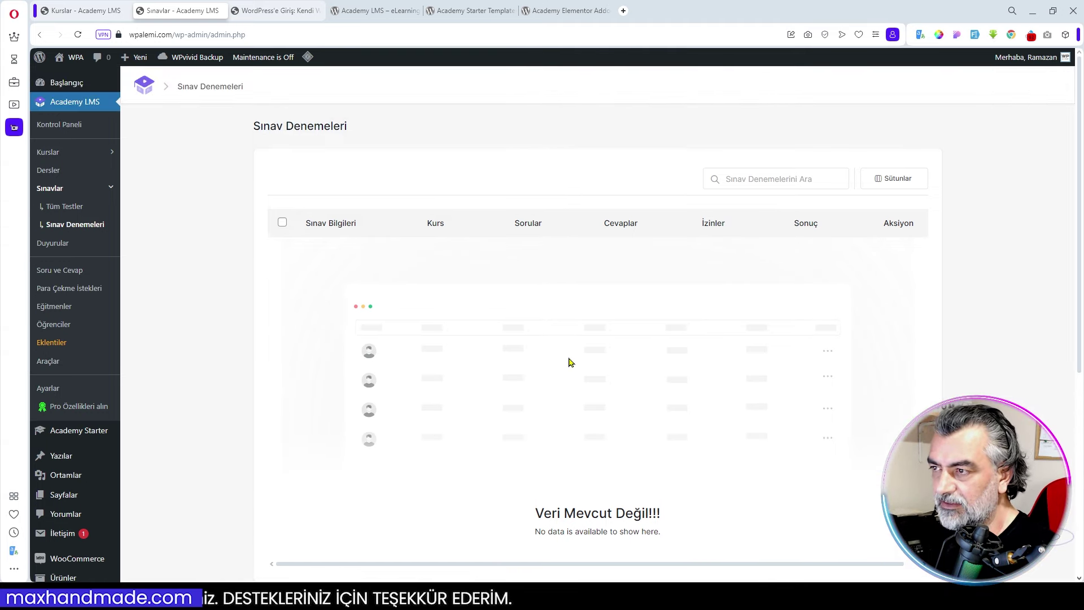